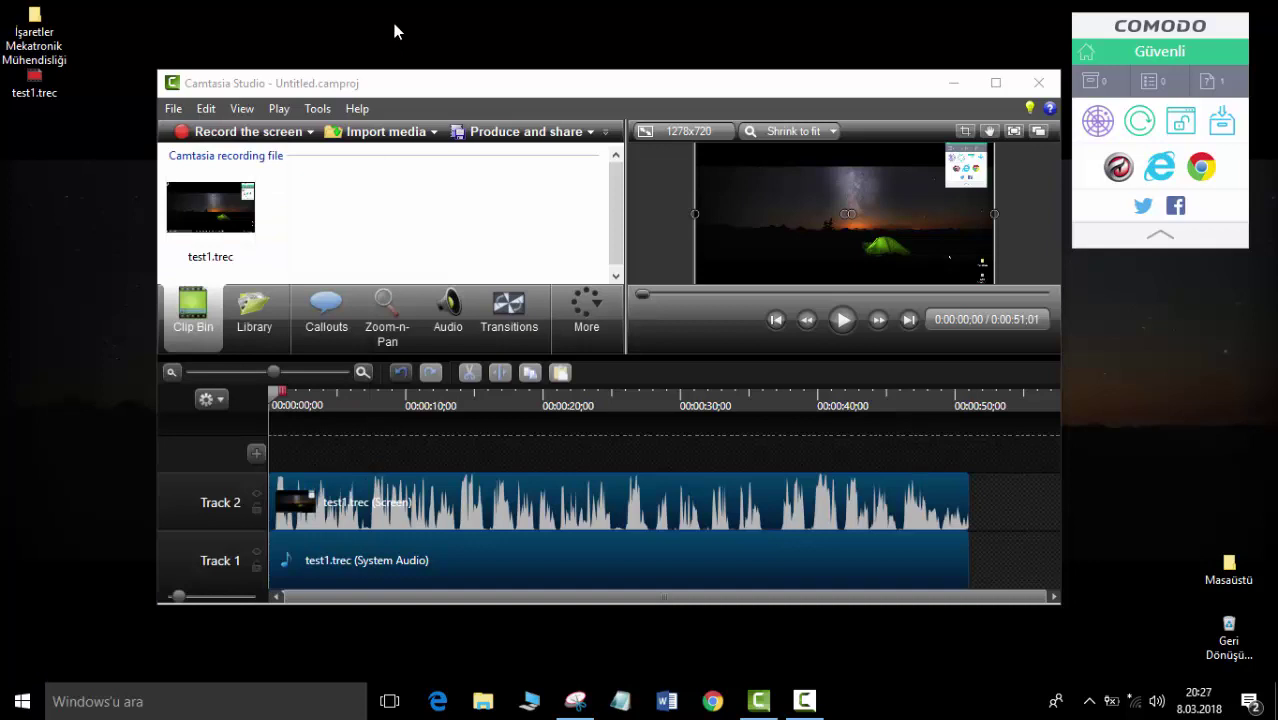
# Reposition the Camtasia Studio window, then clear it from the desktop so only the recorder window is shown.
pyautogui.moveTo(365, 89); pyautogui.dragTo(371, 126)
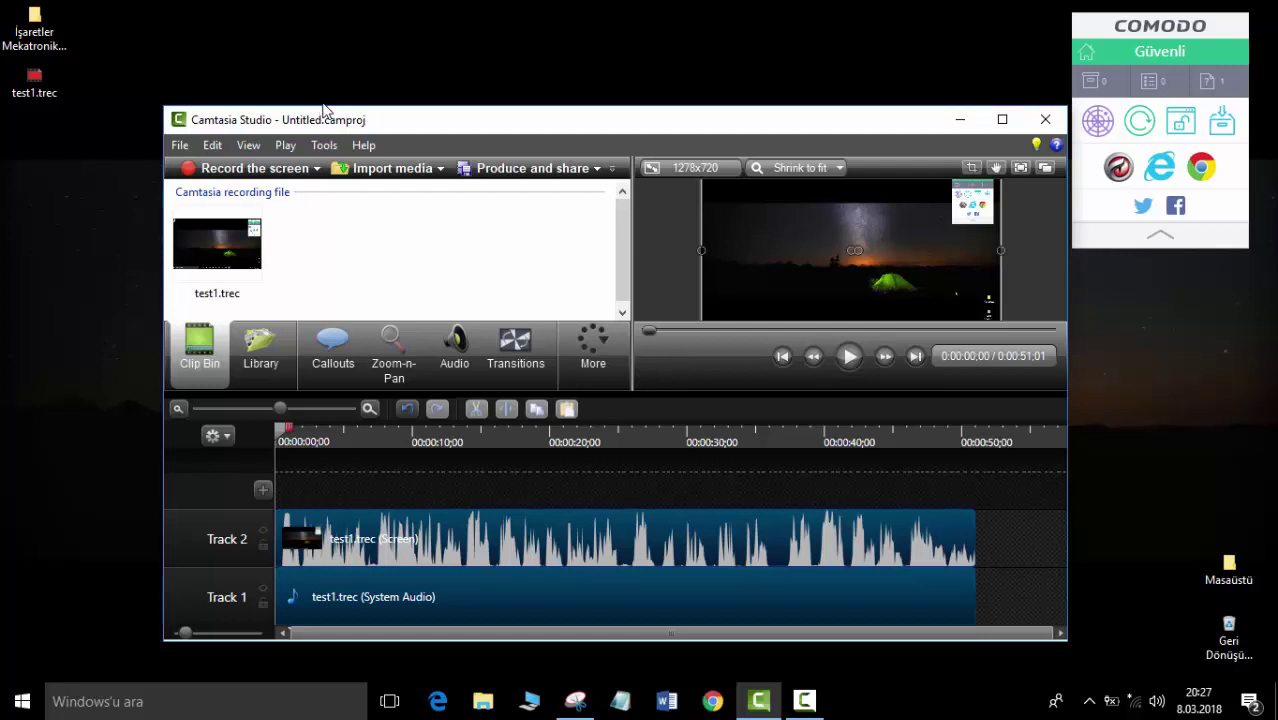
pyautogui.moveTo(325, 104); pyautogui.dragTo(326, 100)
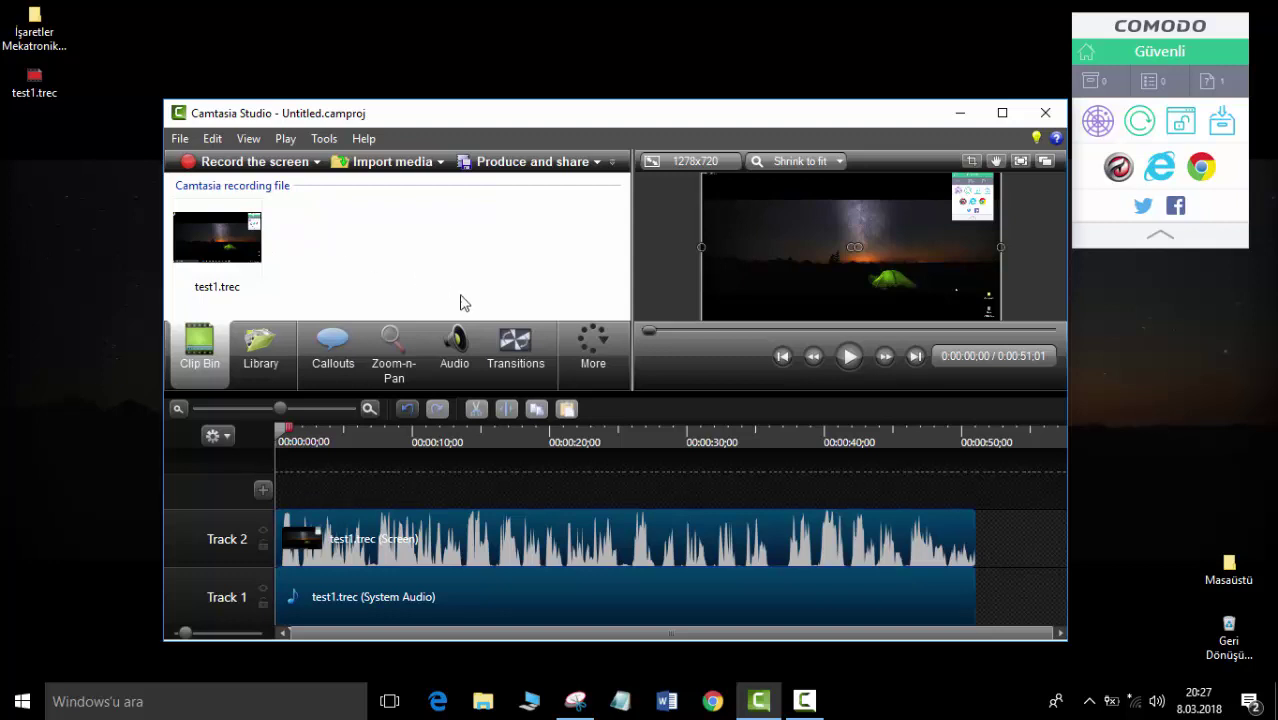
pyautogui.click(805, 701)
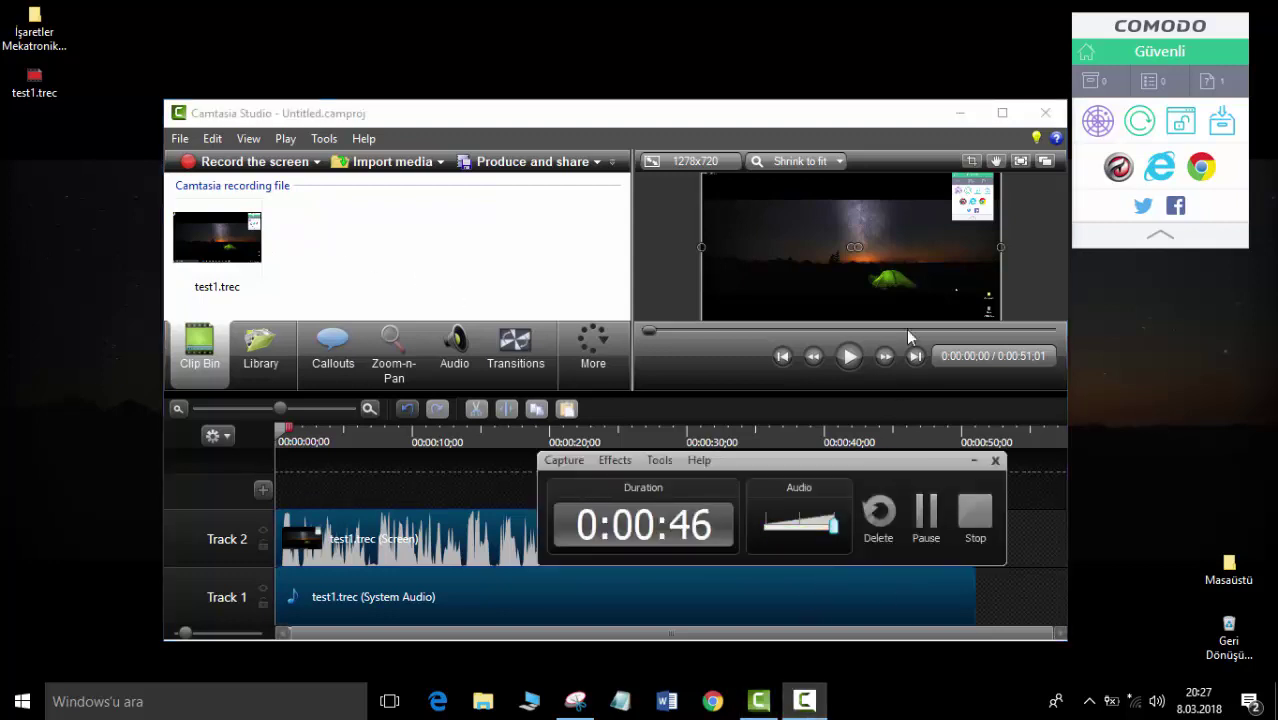
pyautogui.click(255, 162)
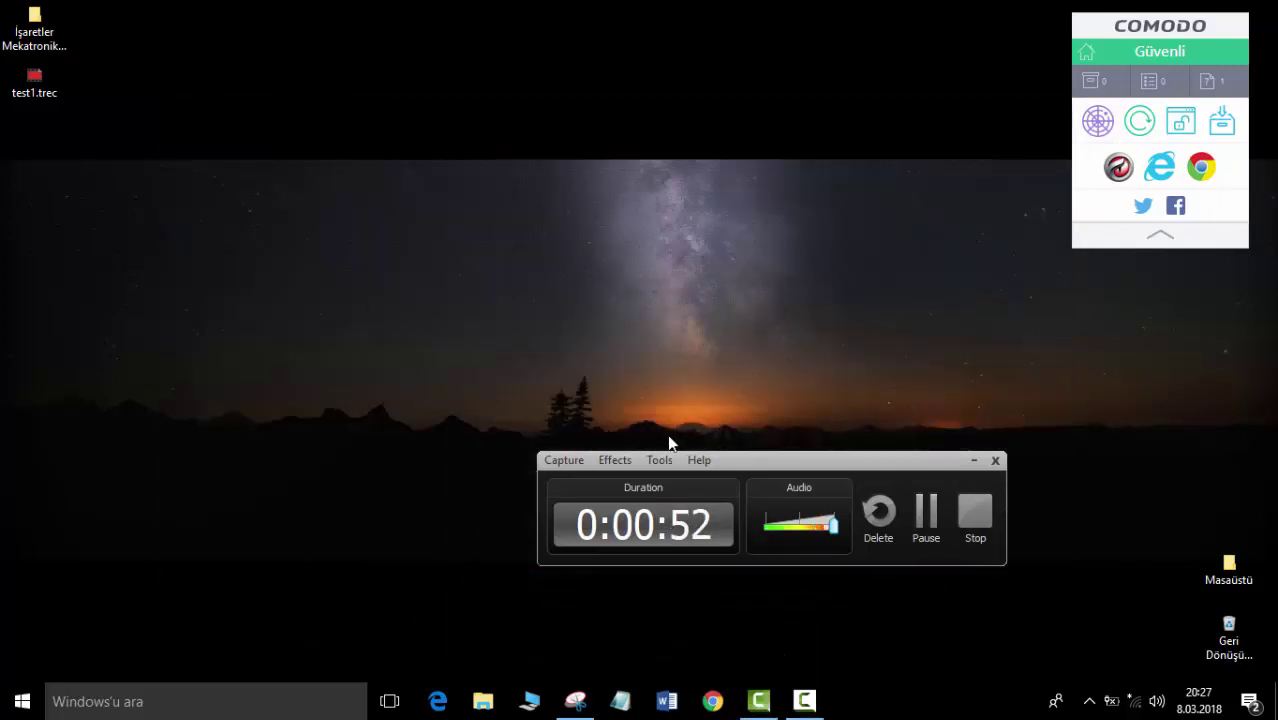
pyautogui.moveTo(910, 459); pyautogui.dragTo(979, 442)
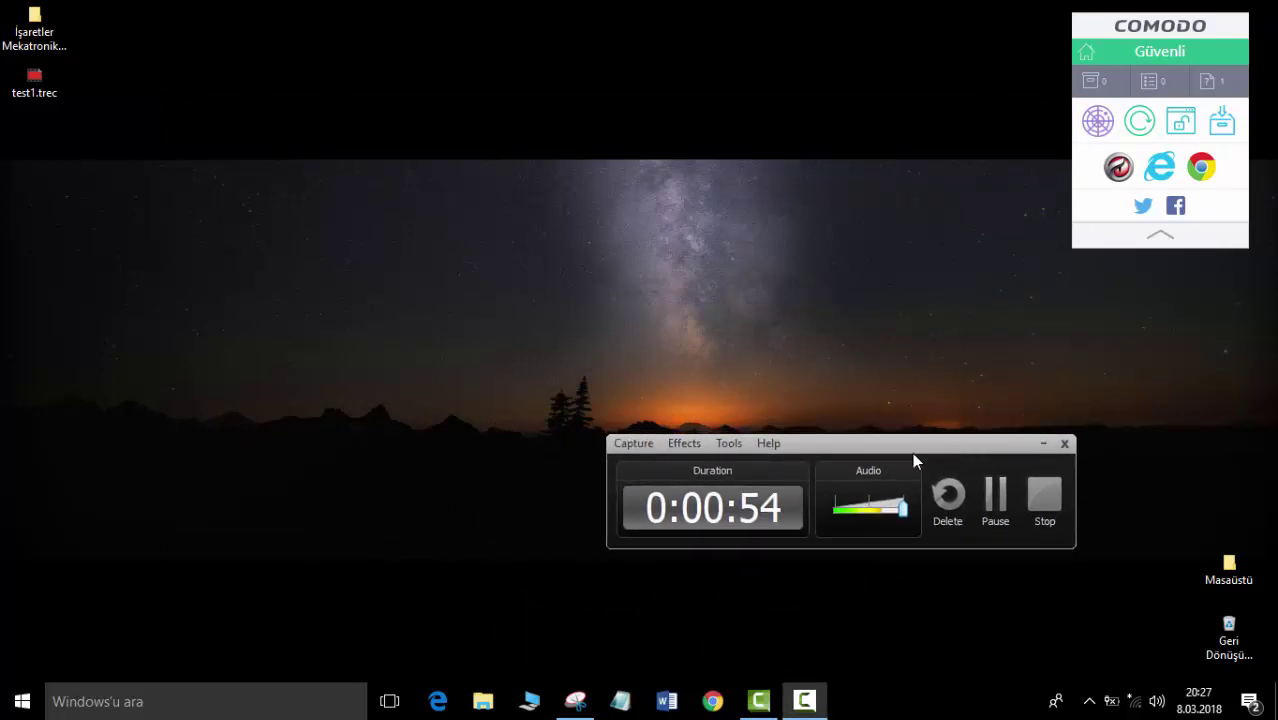
# View the Snipping Tool capture of the recorder's area and input settings, keeping the recorder window clear of it.
pyautogui.click(577, 702)
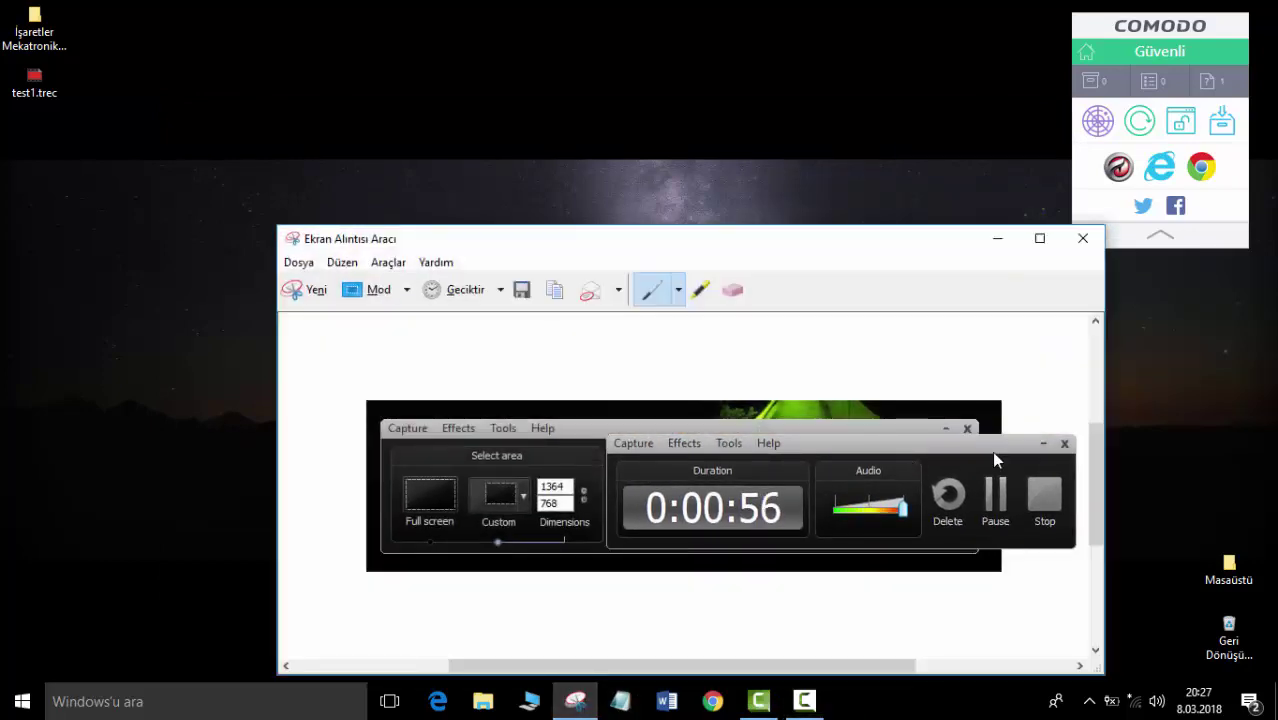
pyautogui.moveTo(984, 453); pyautogui.dragTo(957, 604)
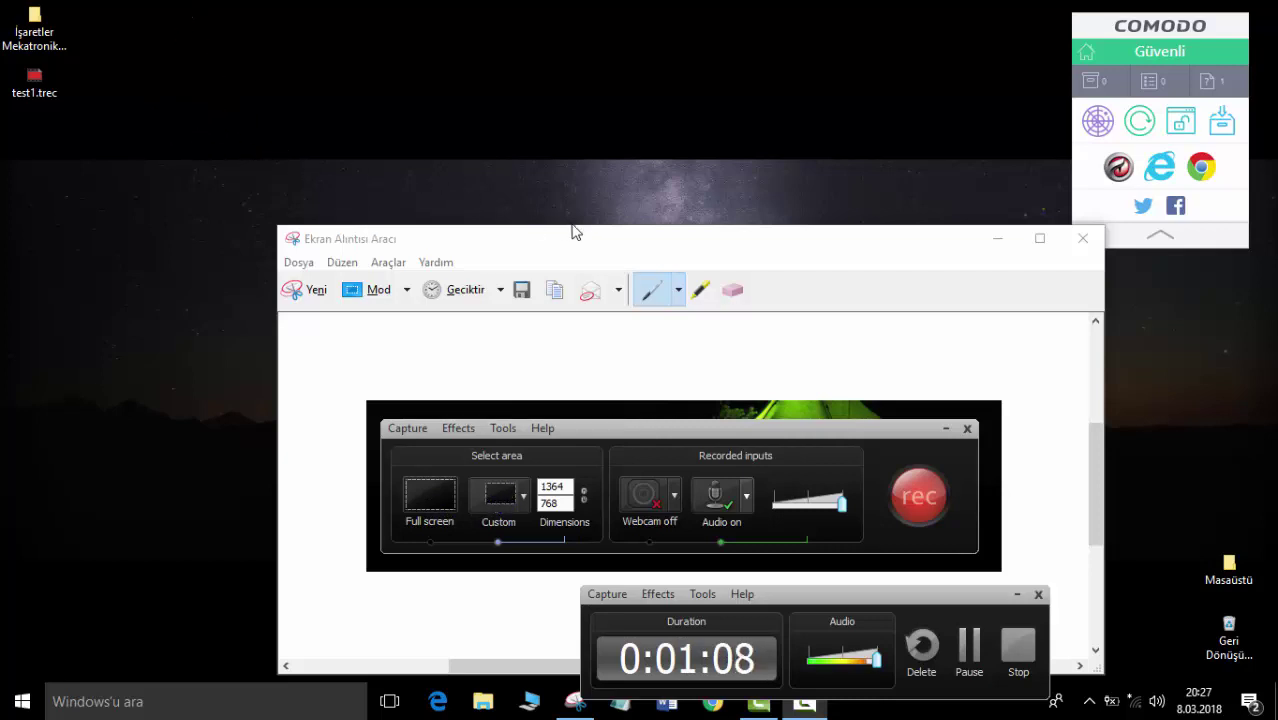
pyautogui.moveTo(575, 232); pyautogui.dragTo(474, 149)
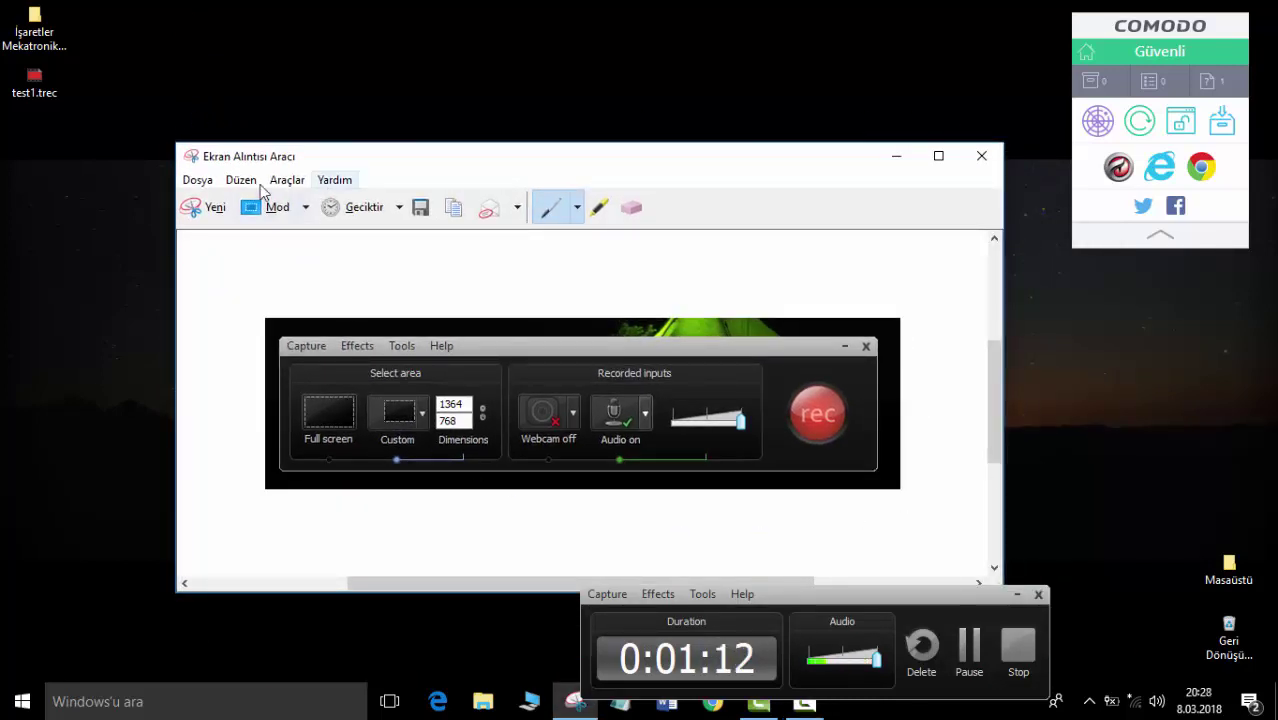
pyautogui.click(896, 156)
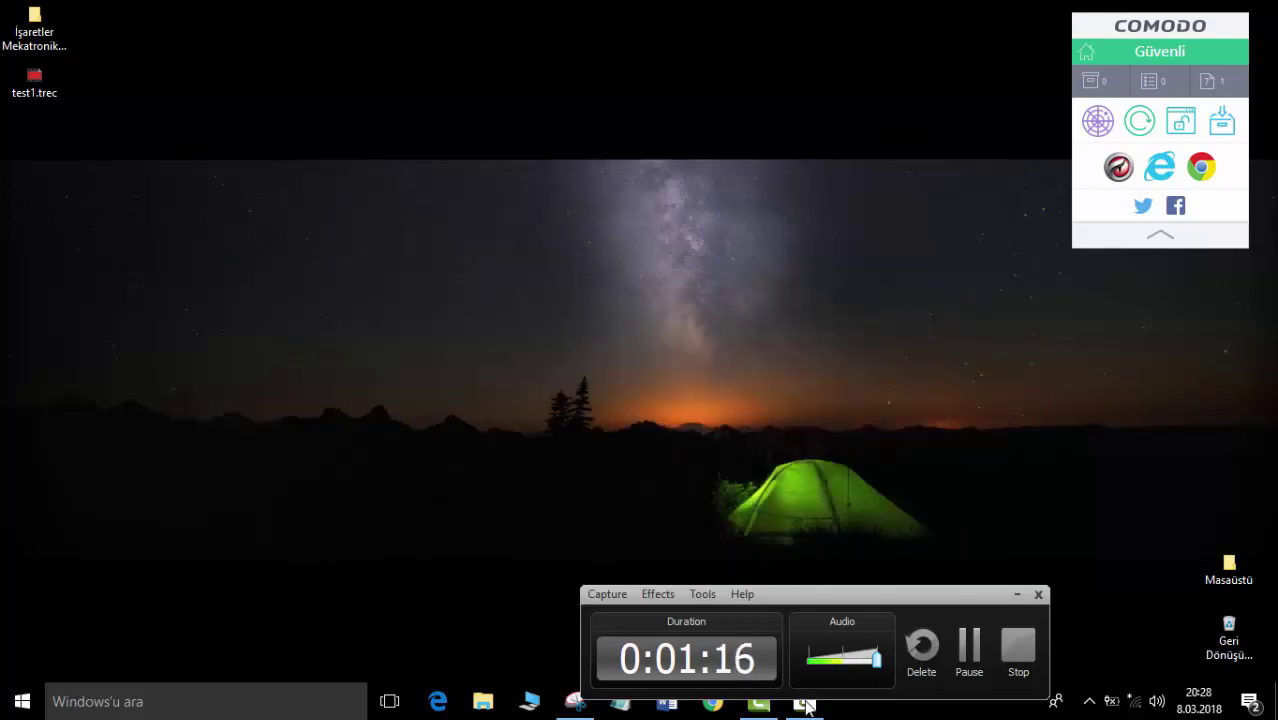
pyautogui.click(577, 708)
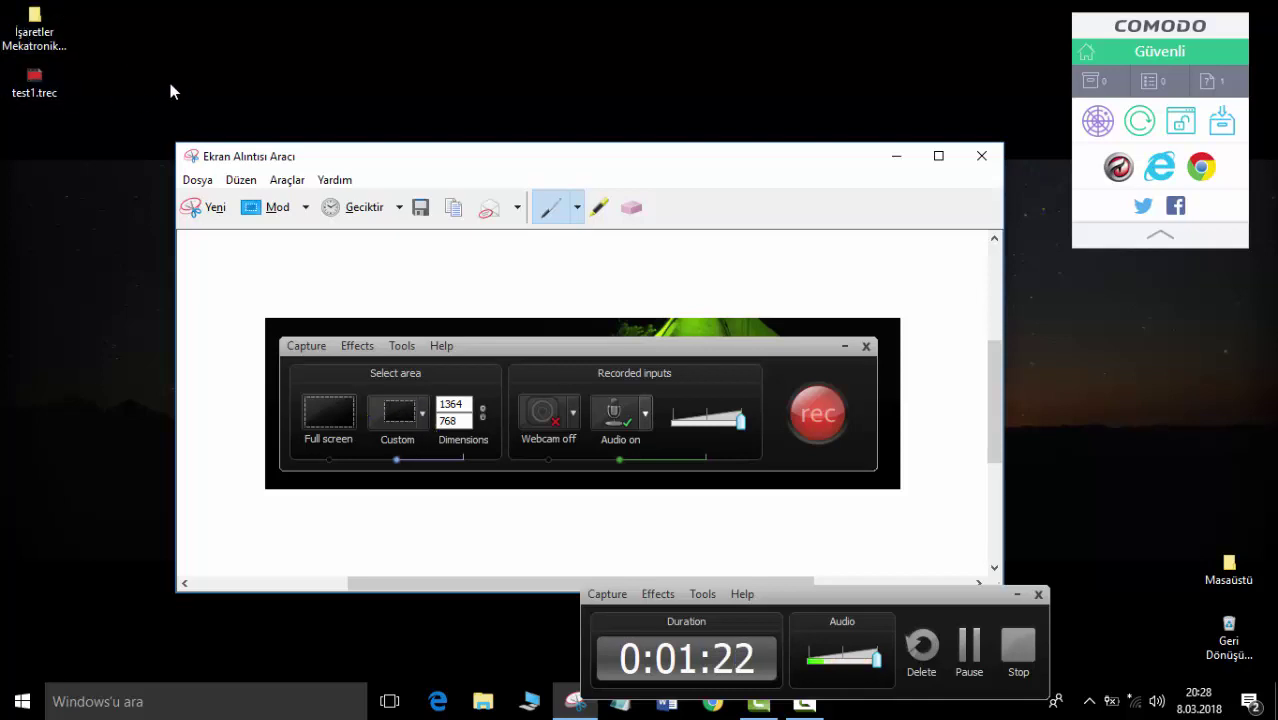
pyautogui.click(50, 94)
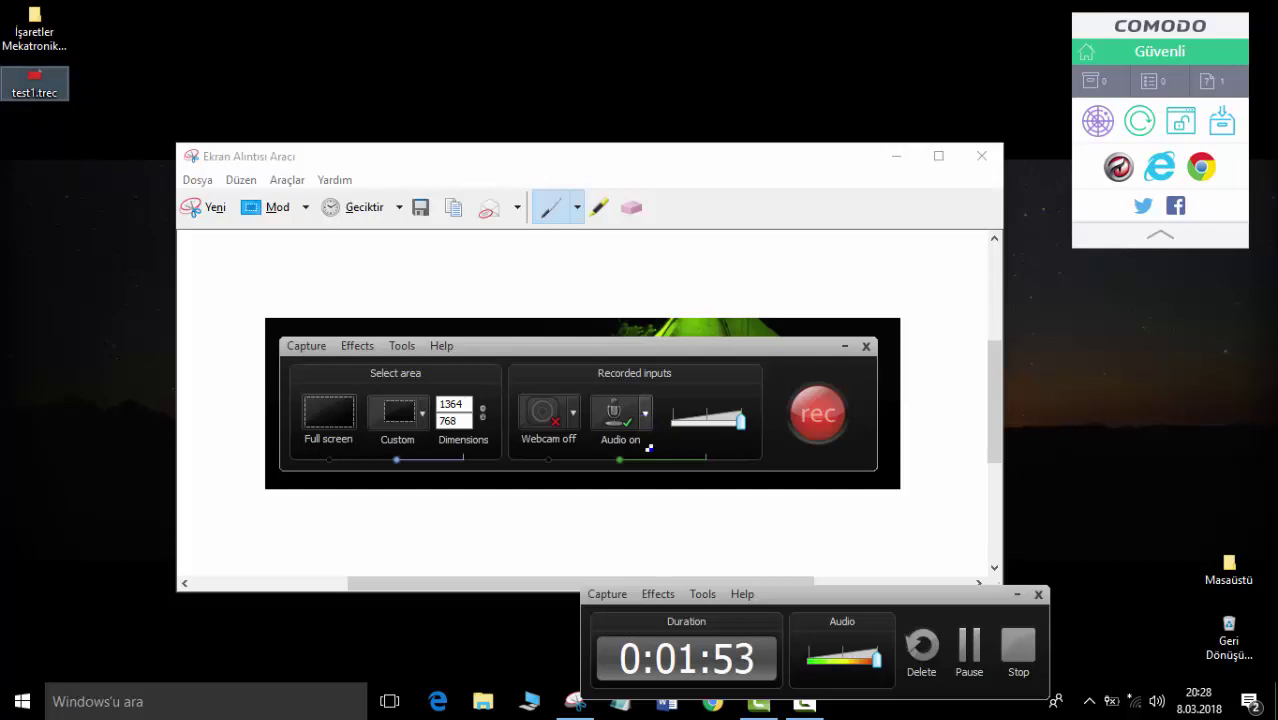
pyautogui.click(897, 156)
pyautogui.moveTo(779, 588); pyautogui.dragTo(730, 452)
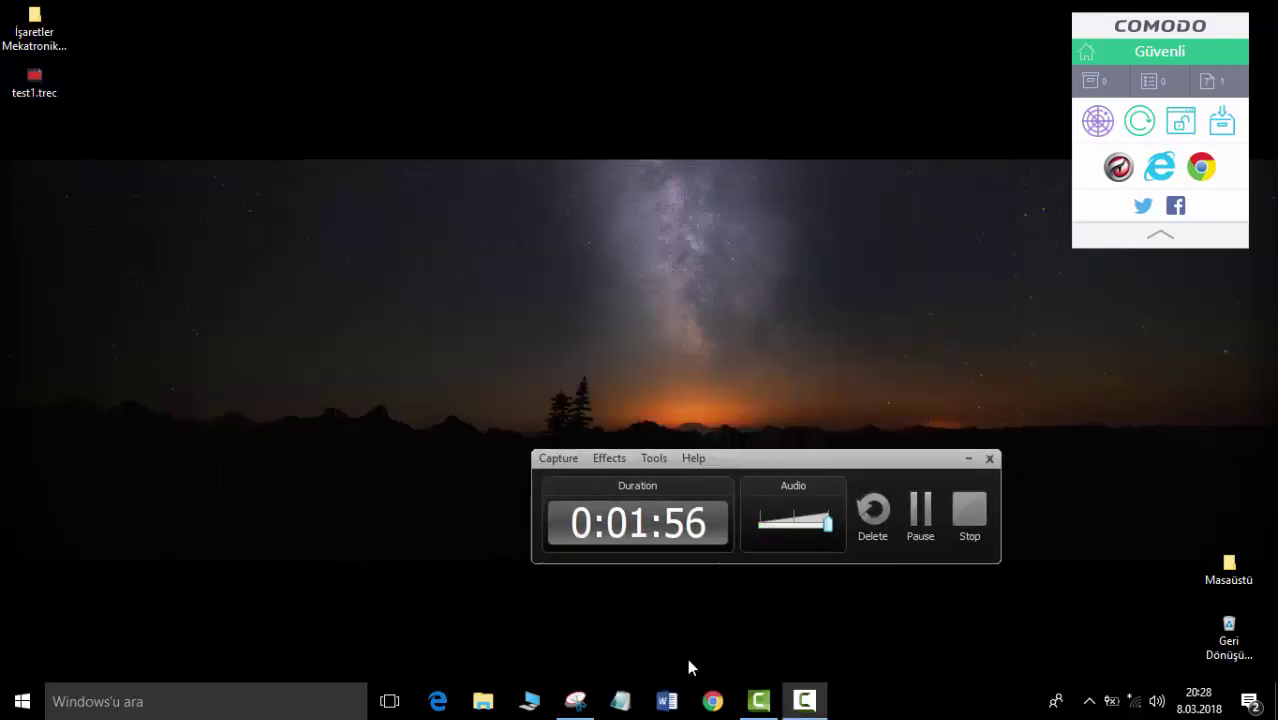
# Open the test1.trec recording from the desktop in Camtasia Studio and hide the recorder window.
pyautogui.click(41, 97)
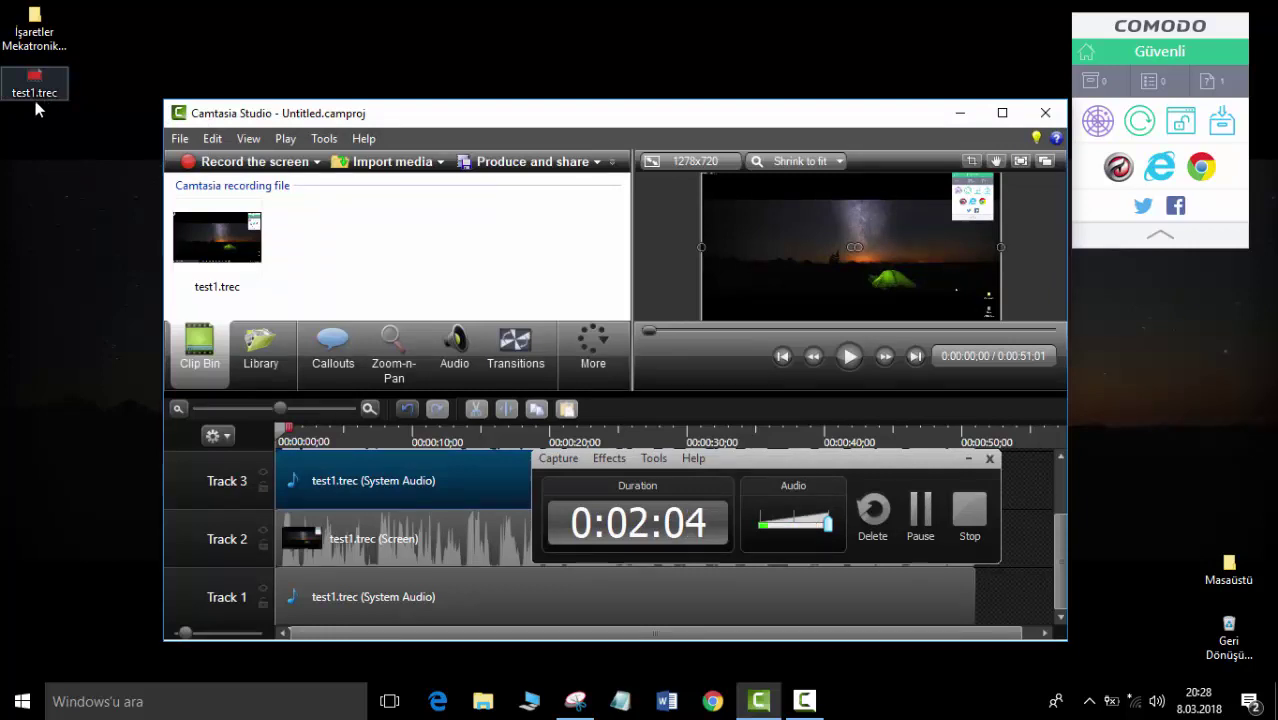
pyautogui.click(35, 95)
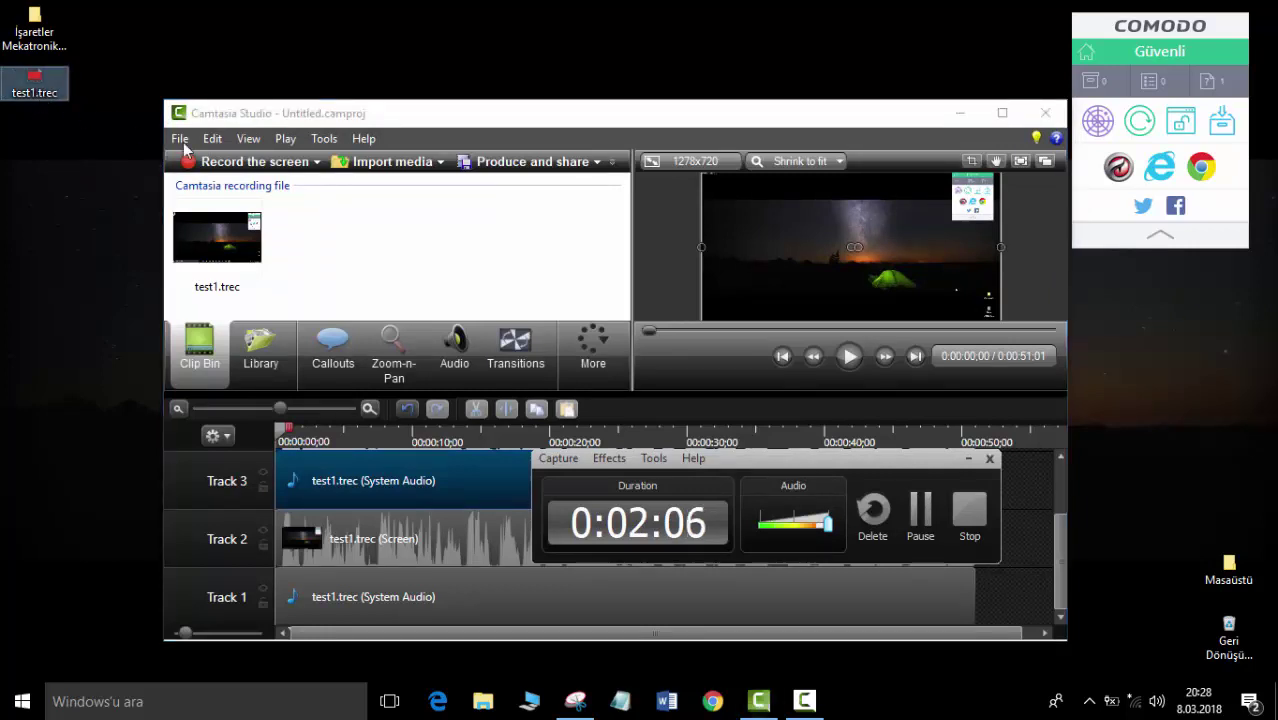
pyautogui.click(929, 533)
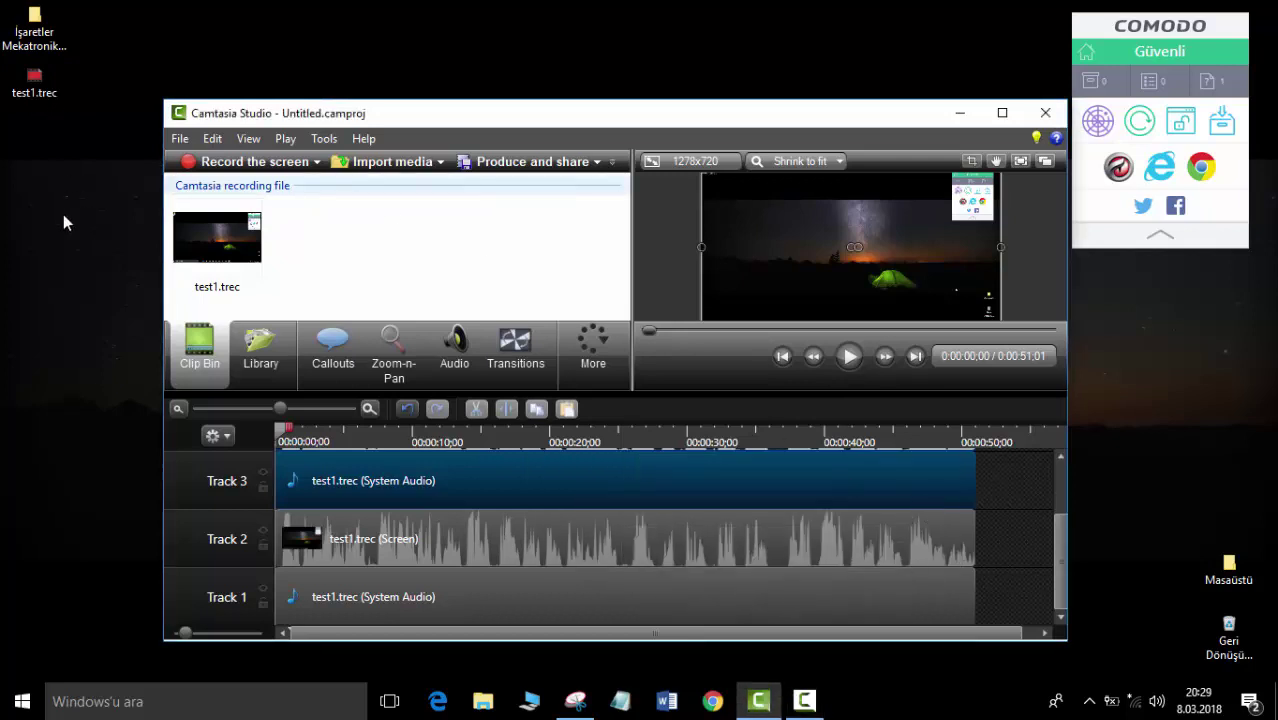
# Examine the test1.trec desktop file and its screen and system audio tracks on the timeline.
pyautogui.click(35, 90)
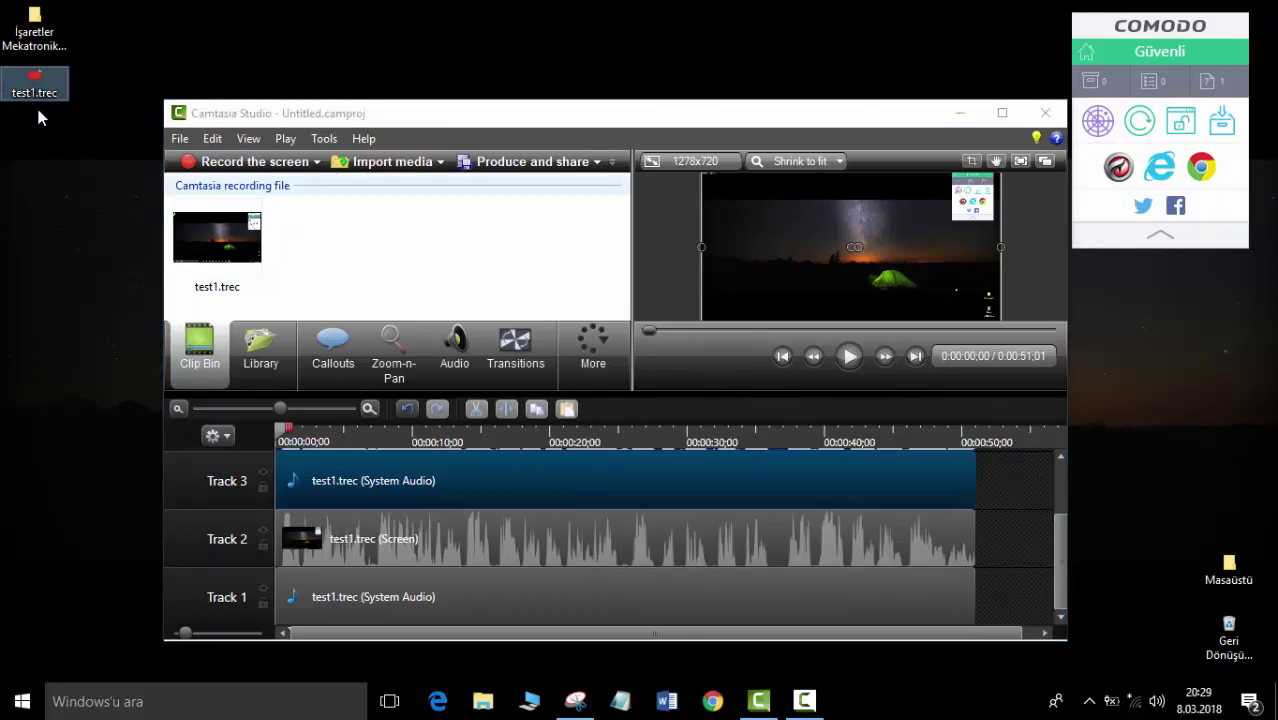
pyautogui.scroll(2, 766, 503)
pyautogui.scroll(-2, 768, 508)
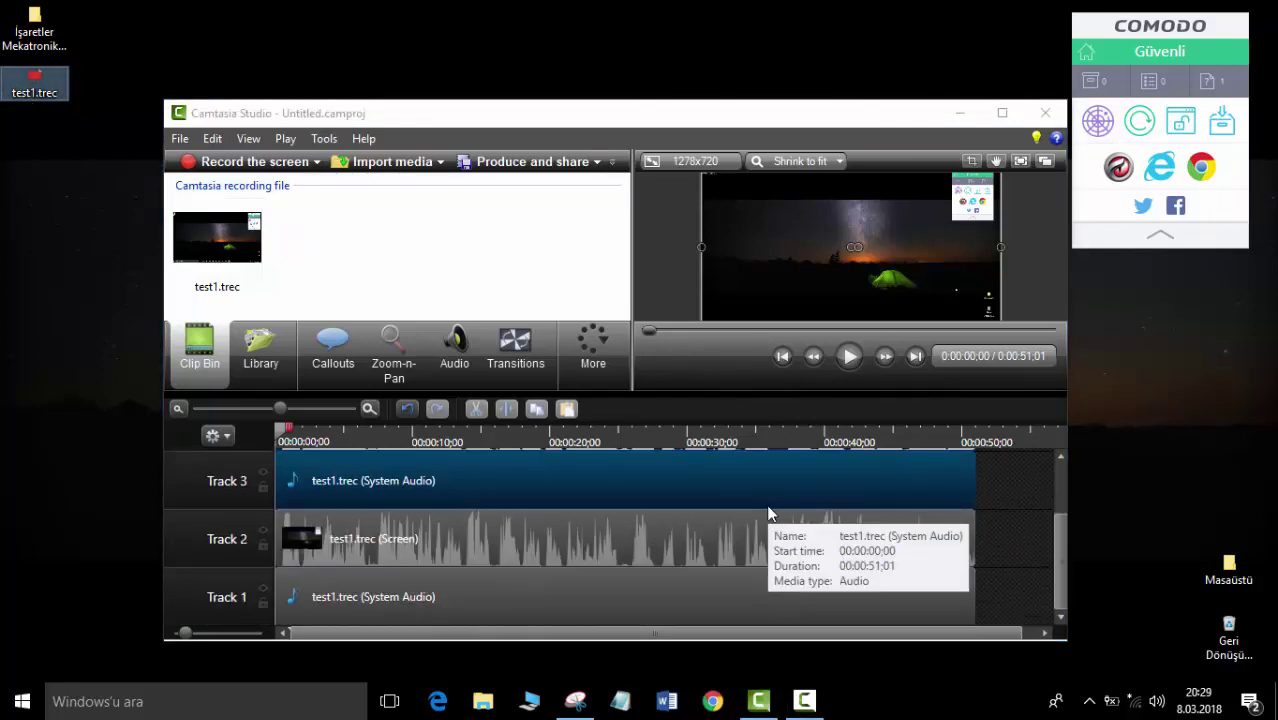
pyautogui.scroll(2, 766, 504)
pyautogui.scroll(-2, 766, 510)
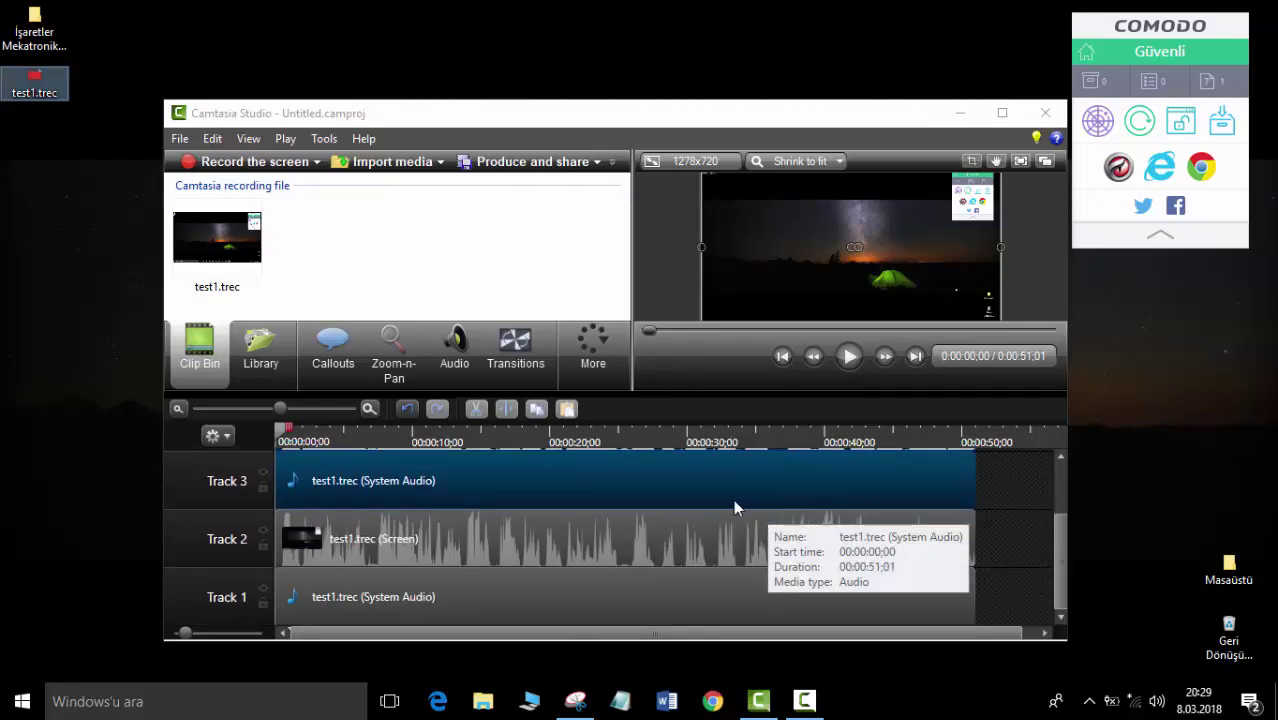
pyautogui.scroll(2, 735, 505)
pyautogui.scroll(-2, 733, 509)
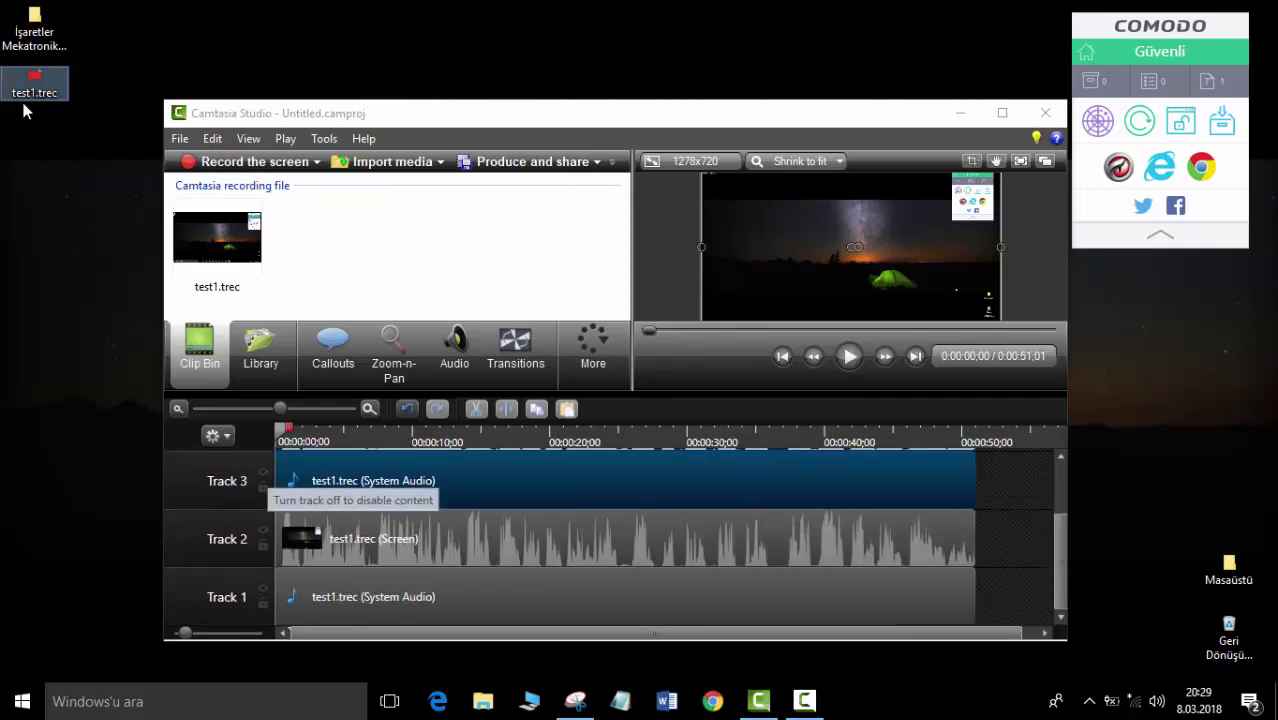
# Open test1.trec from the desktop with VLC media player through the full list of other applications.
pyautogui.rightClick(48, 80)
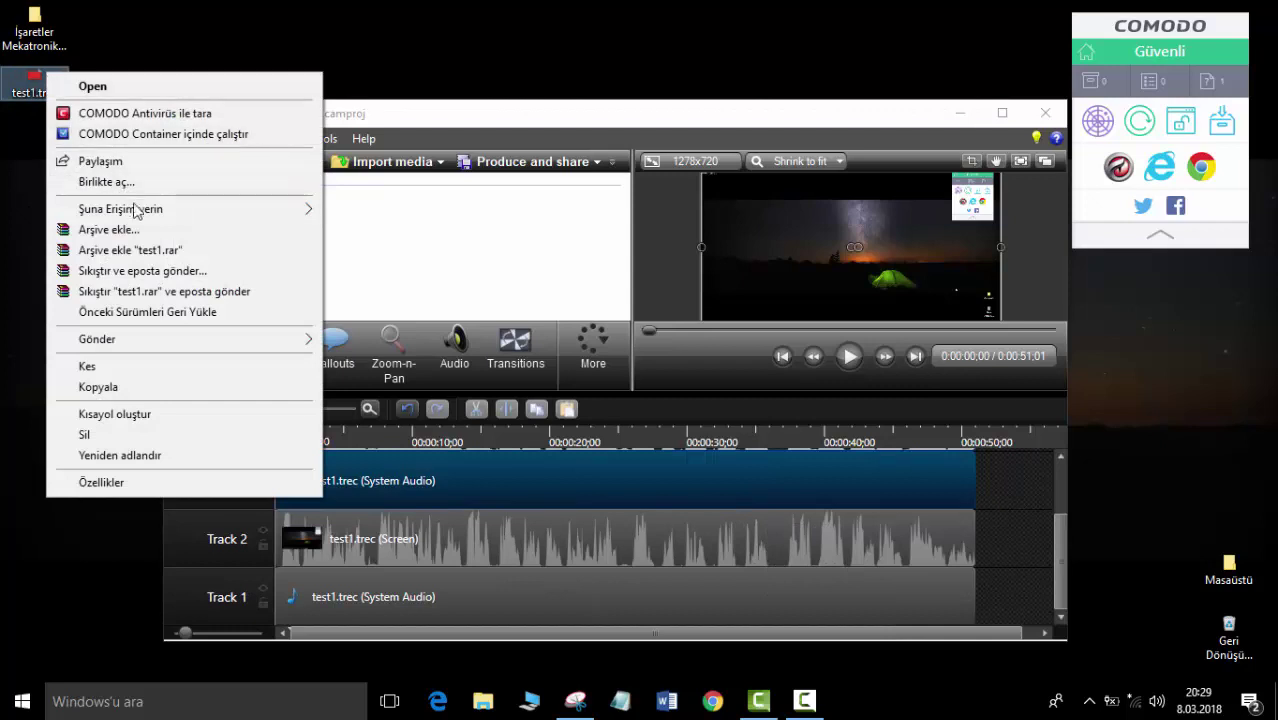
pyautogui.moveTo(300, 209)
pyautogui.click(177, 182)
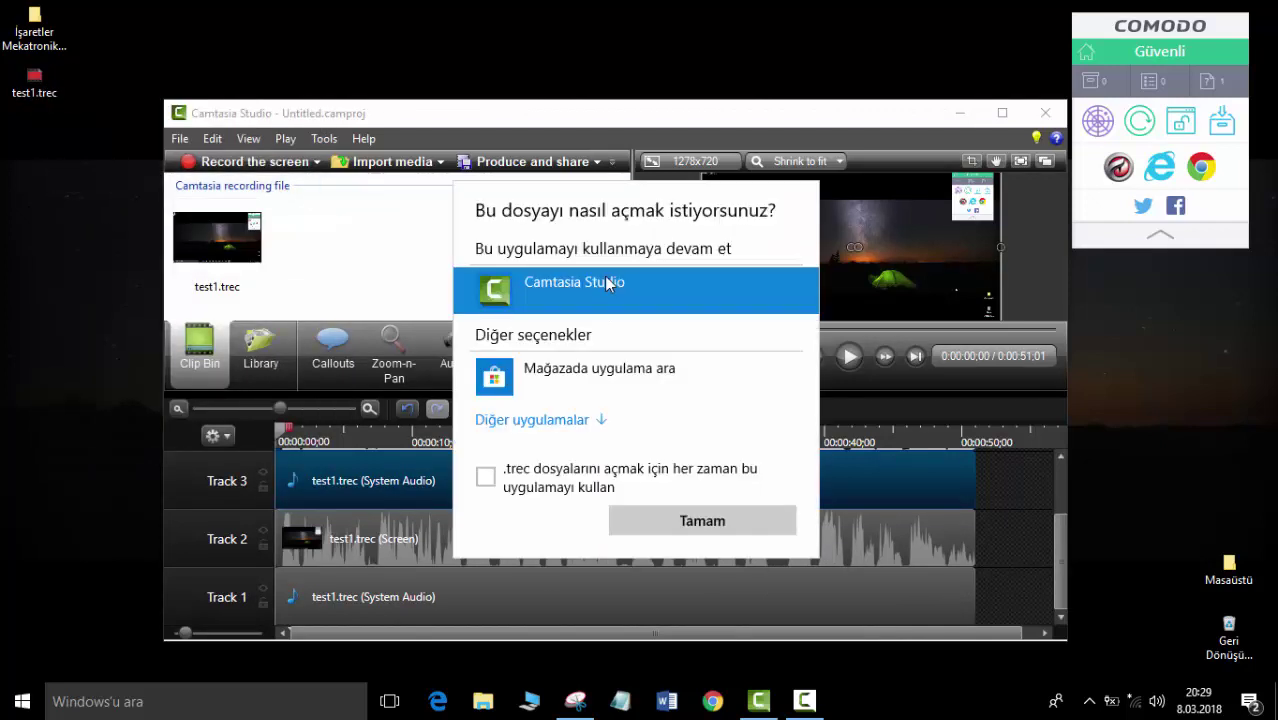
pyautogui.click(571, 420)
pyautogui.scroll(-1, 580, 440)
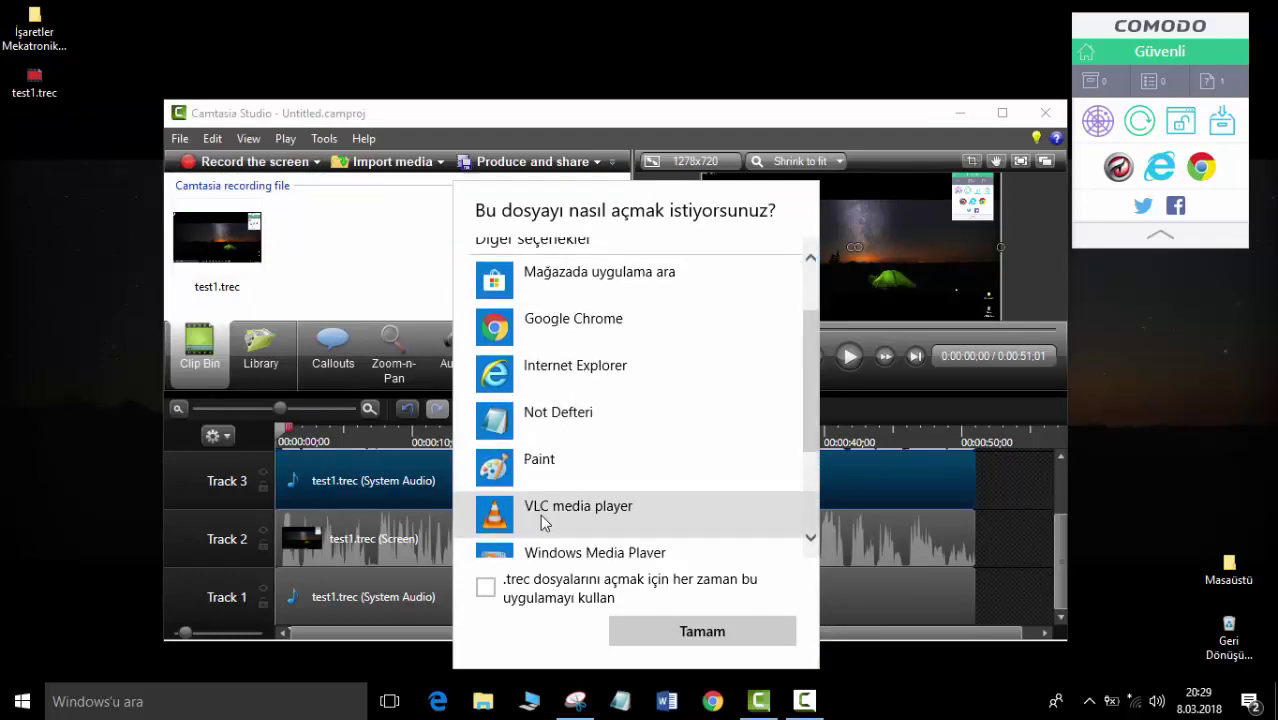
pyautogui.click(540, 514)
pyautogui.click(728, 644)
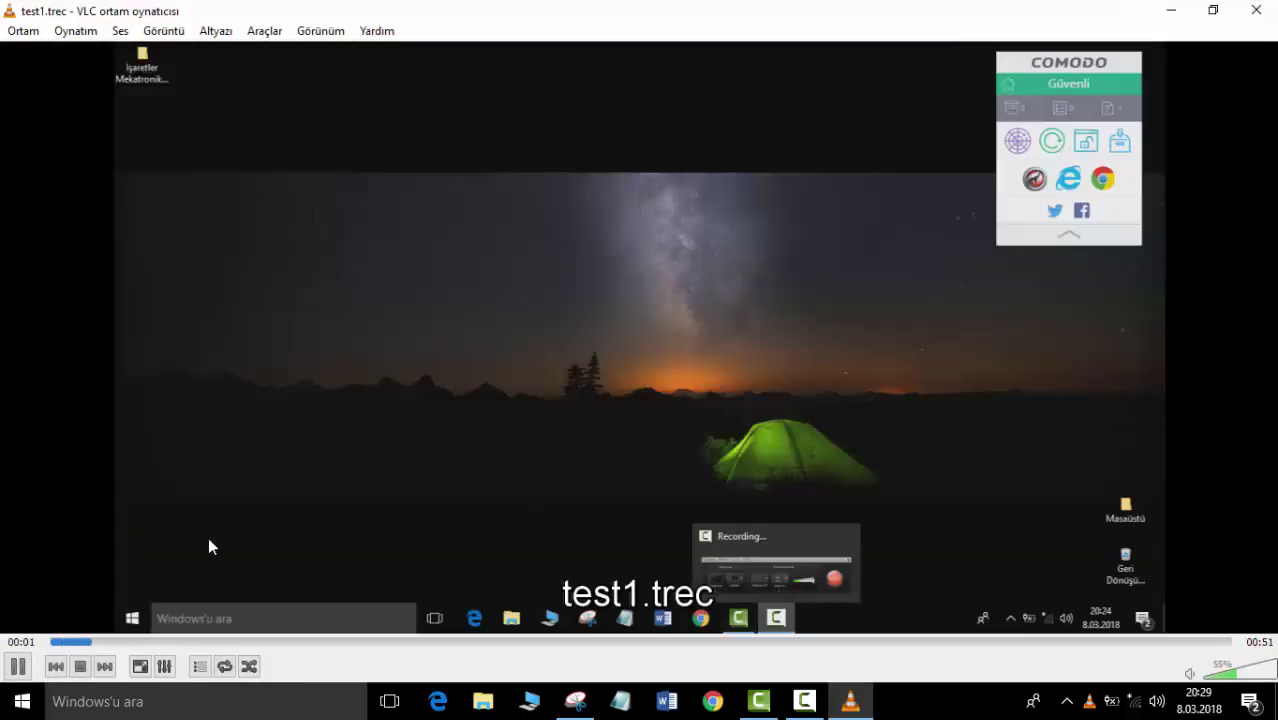
# Pause the test1.trec playback, set the Windows speaker volume to 97 and resume playing.
pyautogui.scroll(-5, 208, 537)
pyautogui.scroll(3, 400, 496)
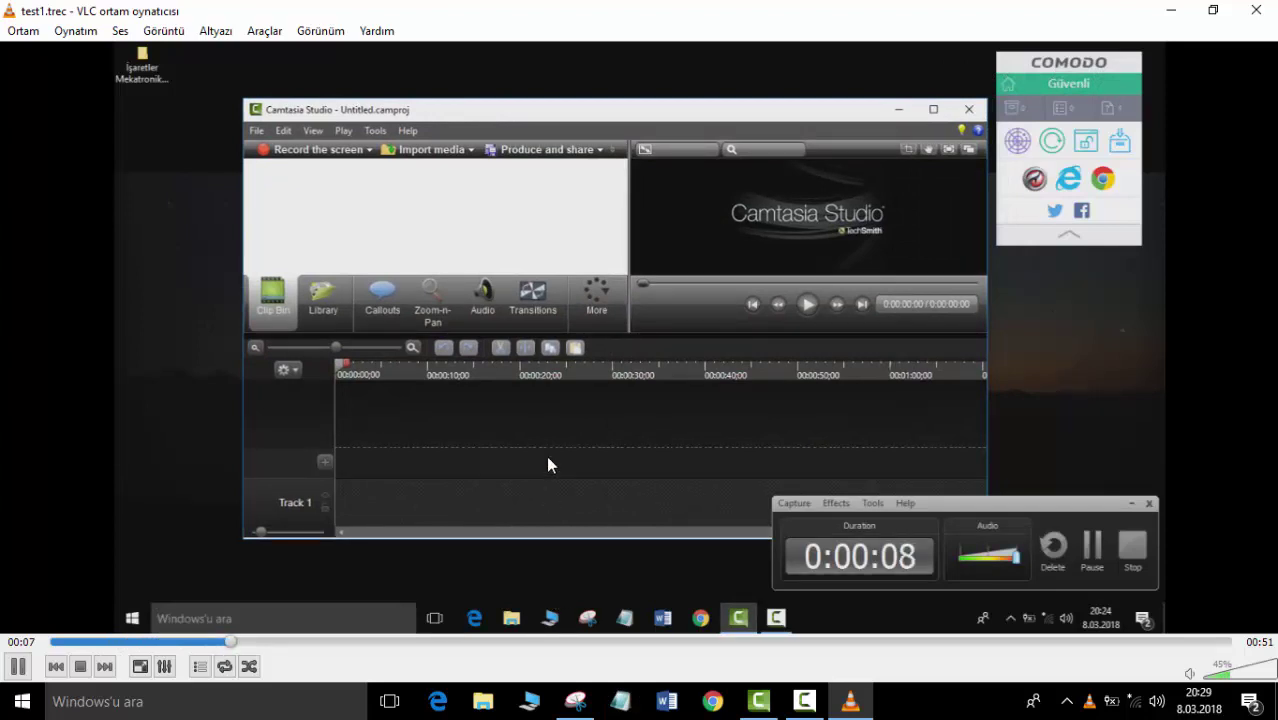
pyautogui.scroll(2, 454, 605)
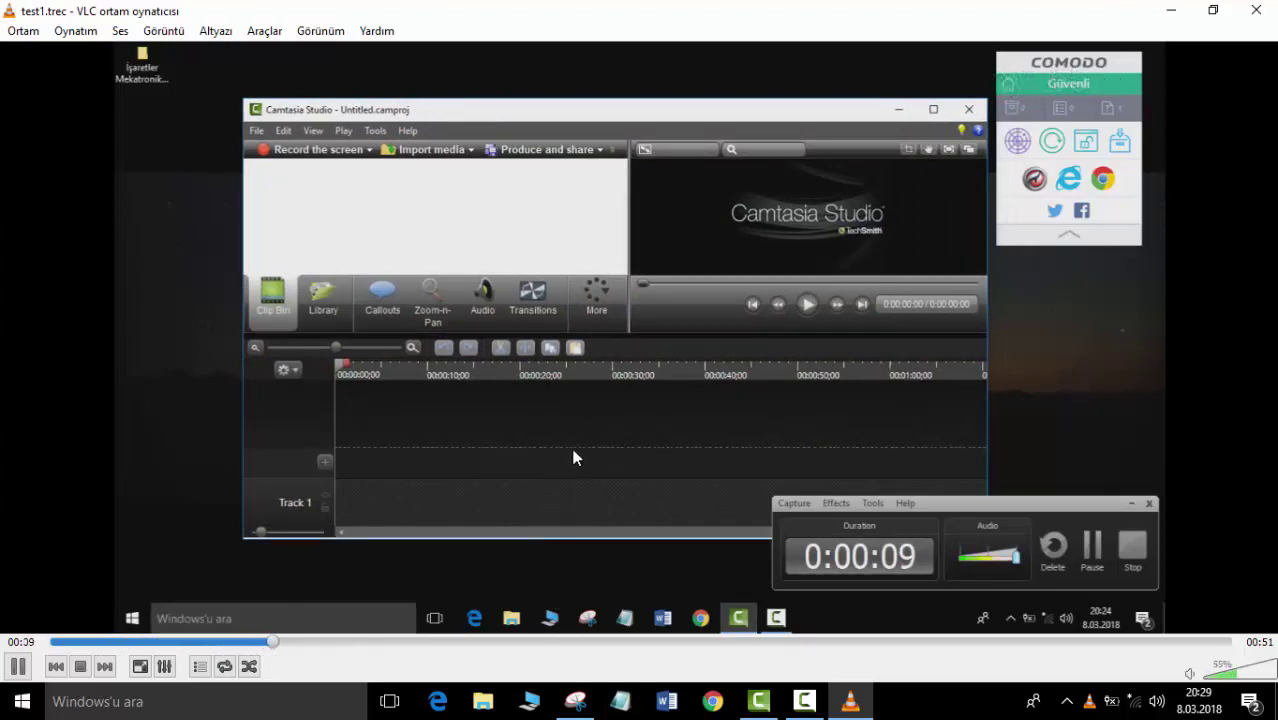
pyautogui.press('space')
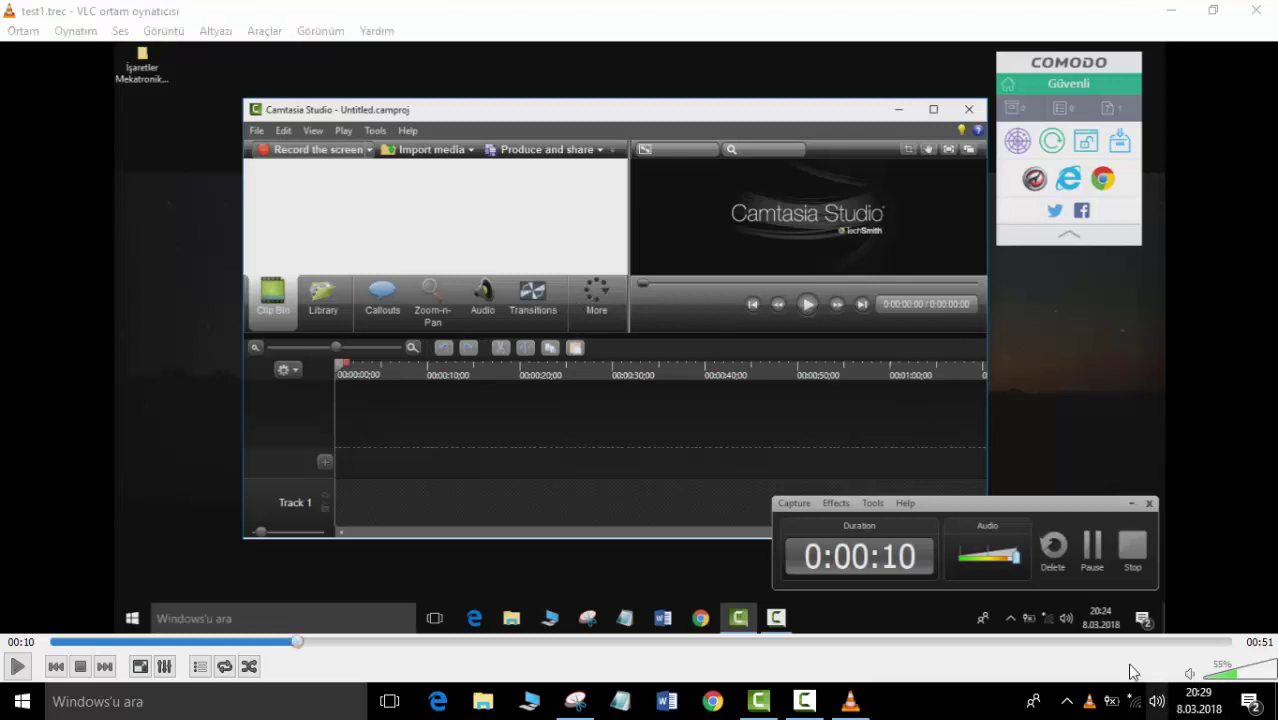
pyautogui.click(1156, 702)
pyautogui.moveTo(1130, 666); pyautogui.dragTo(1212, 654)
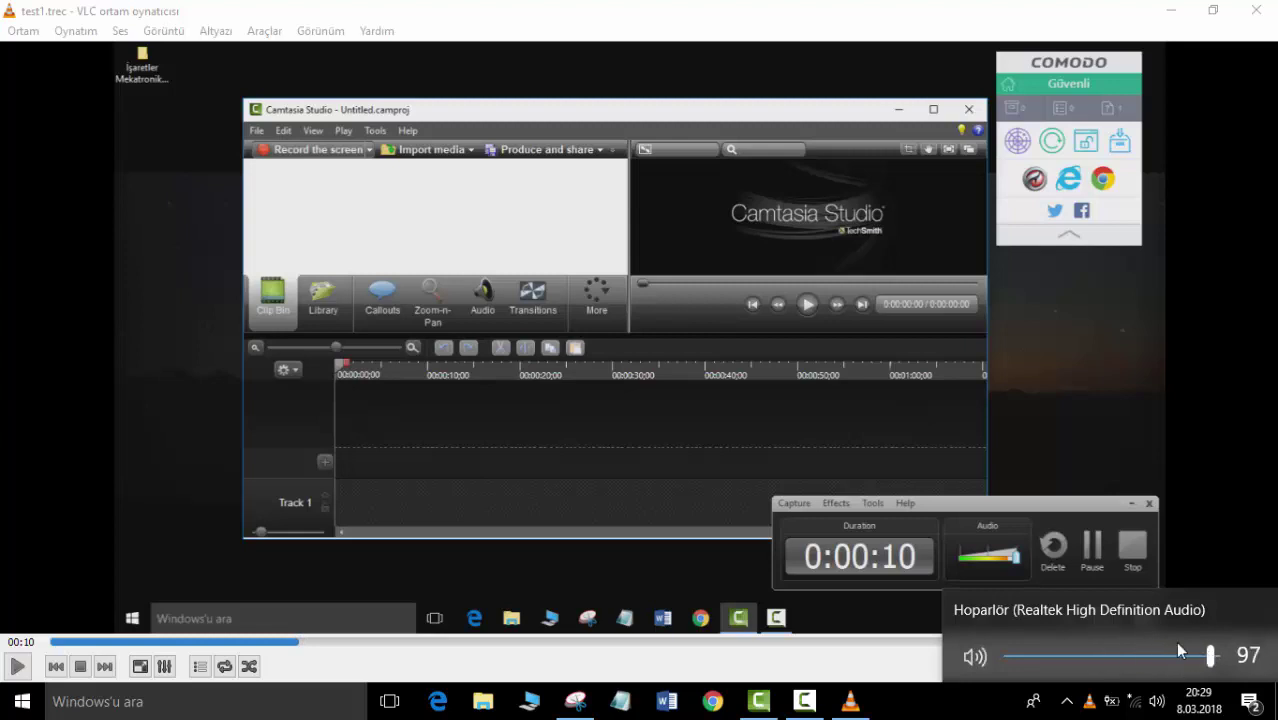
pyautogui.click(1032, 455)
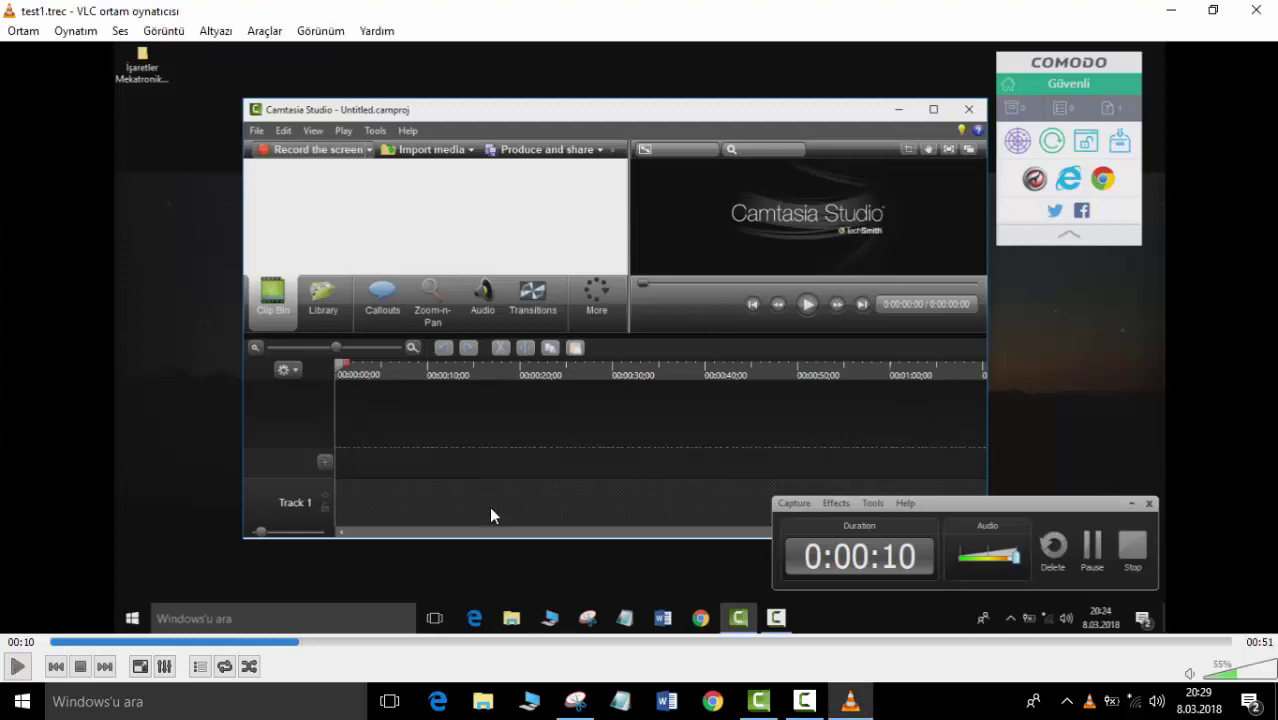
pyautogui.press('space')
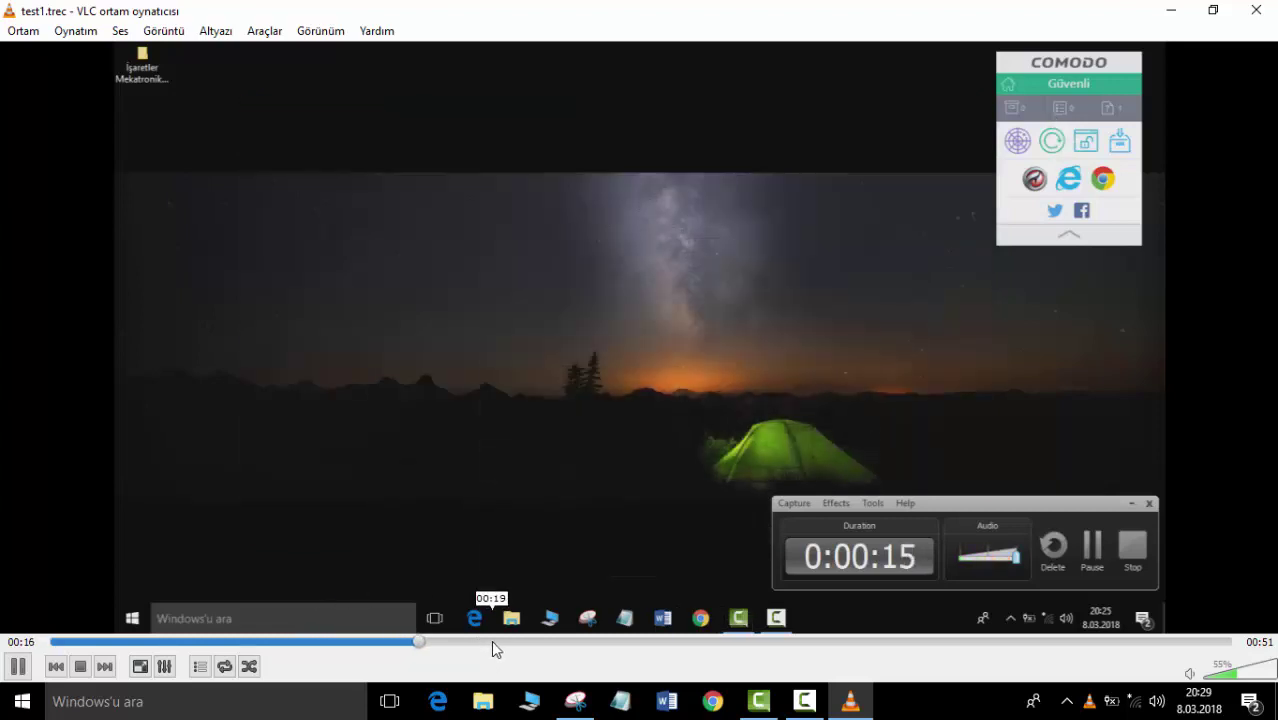
# Skip ahead through the test1.trec video to its end and close VLC.
pyautogui.click(624, 641)
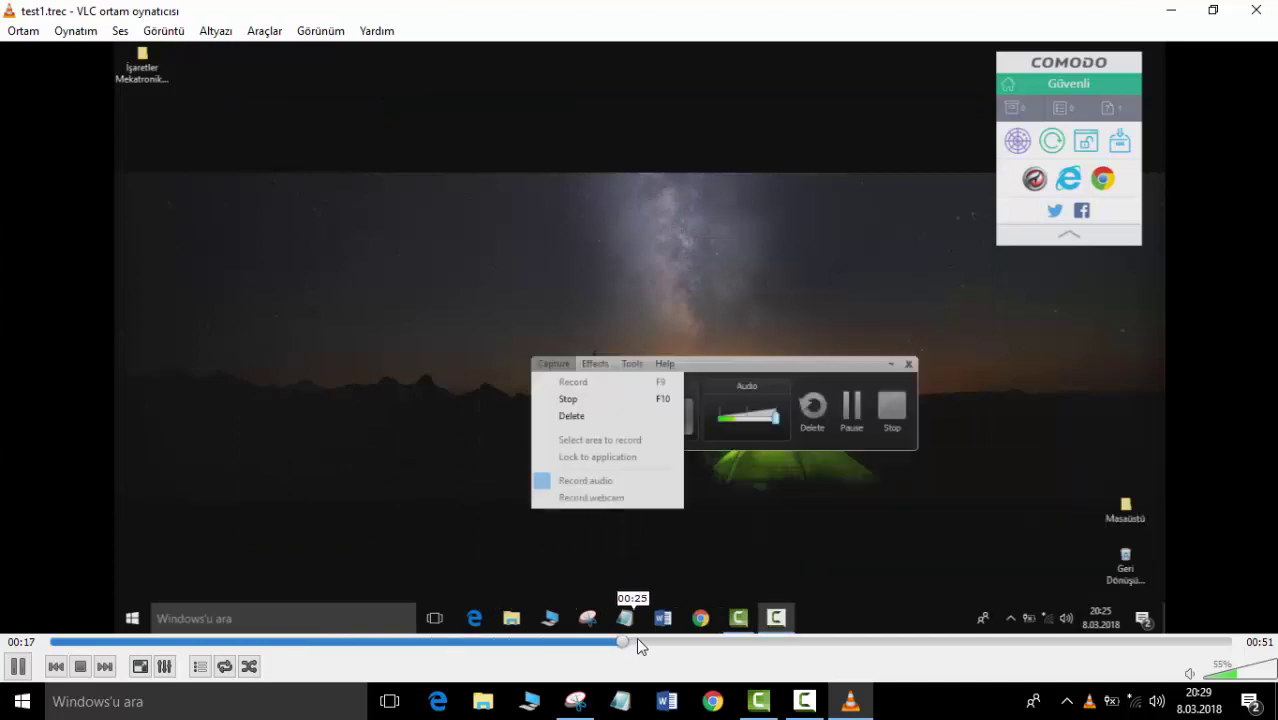
pyautogui.moveTo(642, 637); pyautogui.dragTo(1145, 641)
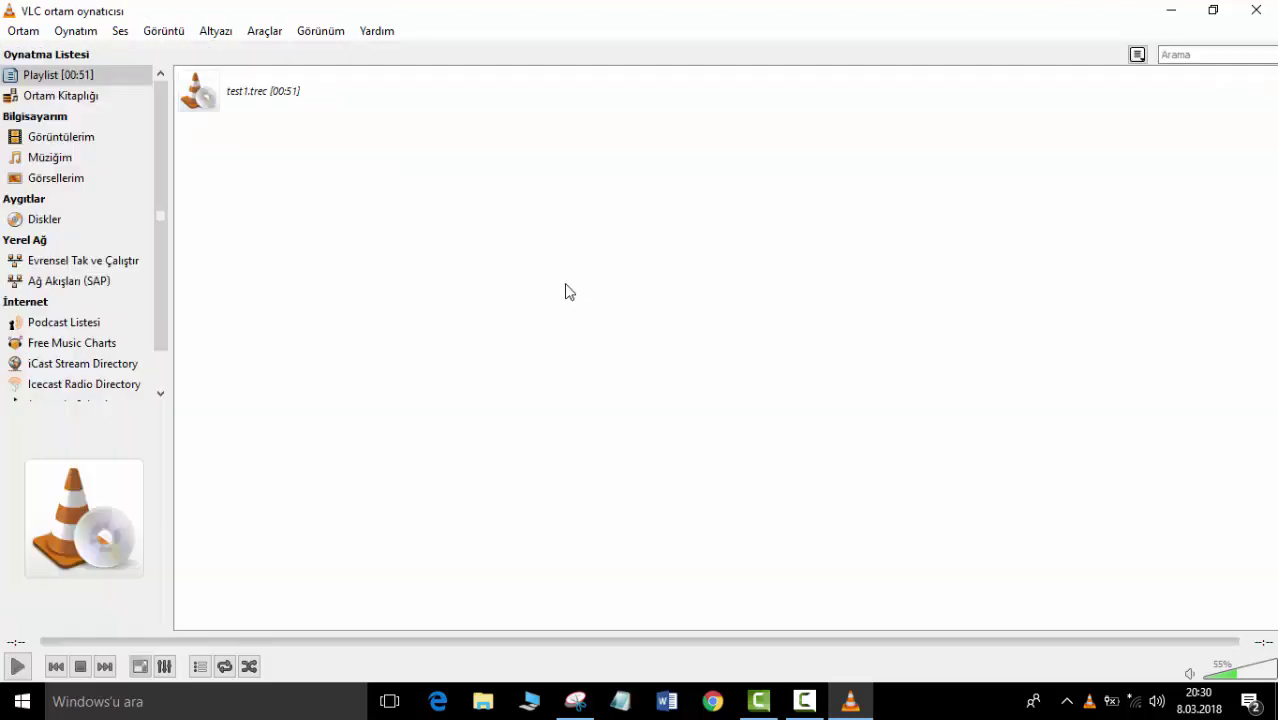
pyautogui.click(1256, 10)
# Start a new empty Camtasia Studio project without saving the current one, and bring up the recorder window.
pyautogui.click(250, 250)
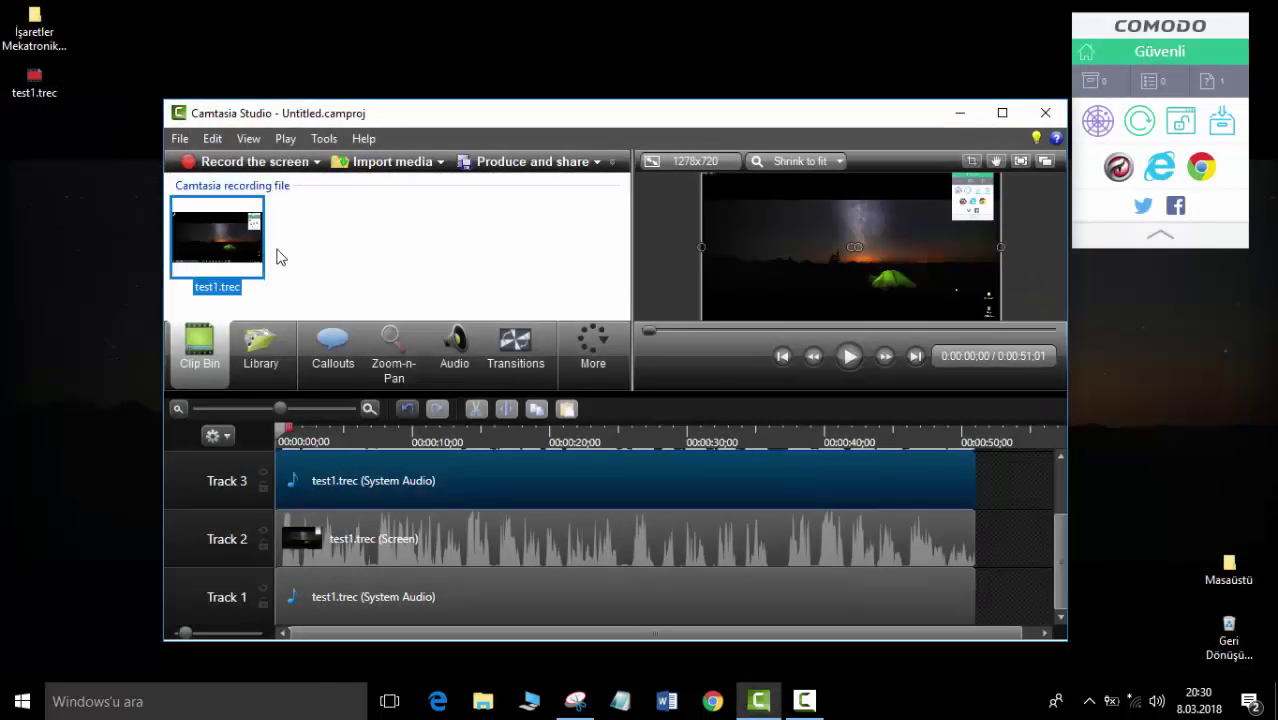
pyautogui.click(176, 140)
pyautogui.click(200, 163)
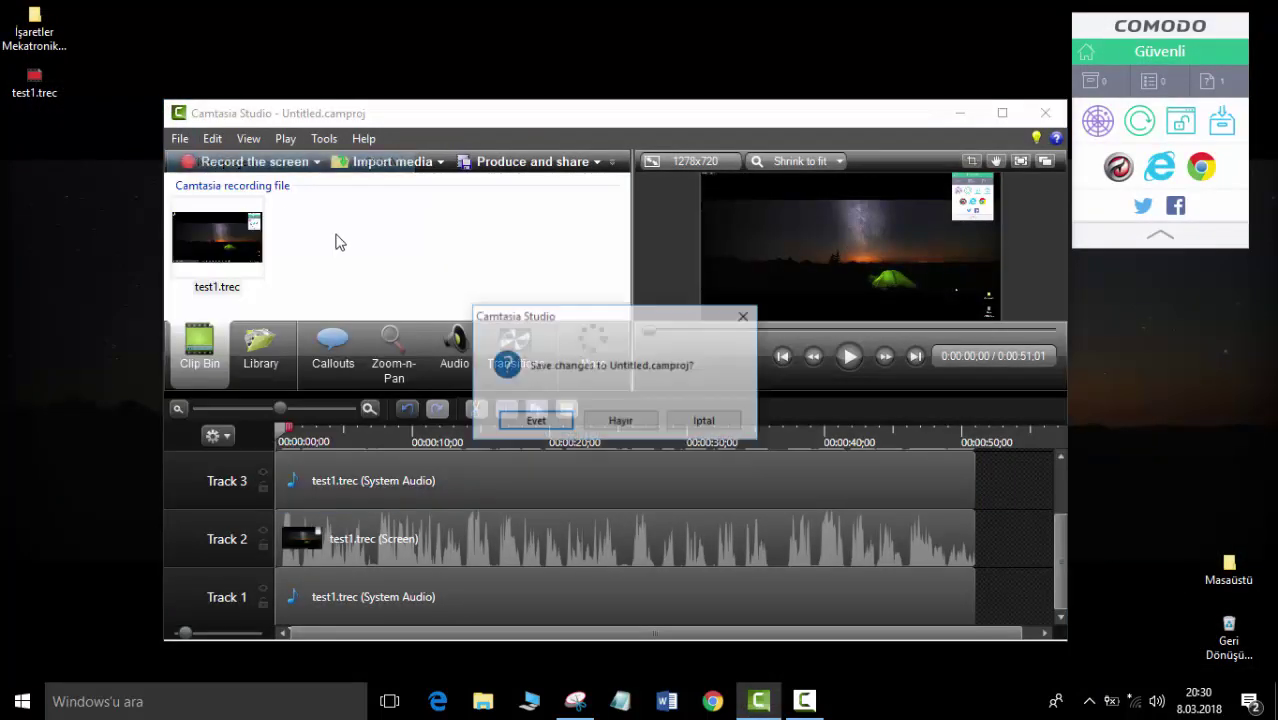
pyautogui.click(620, 422)
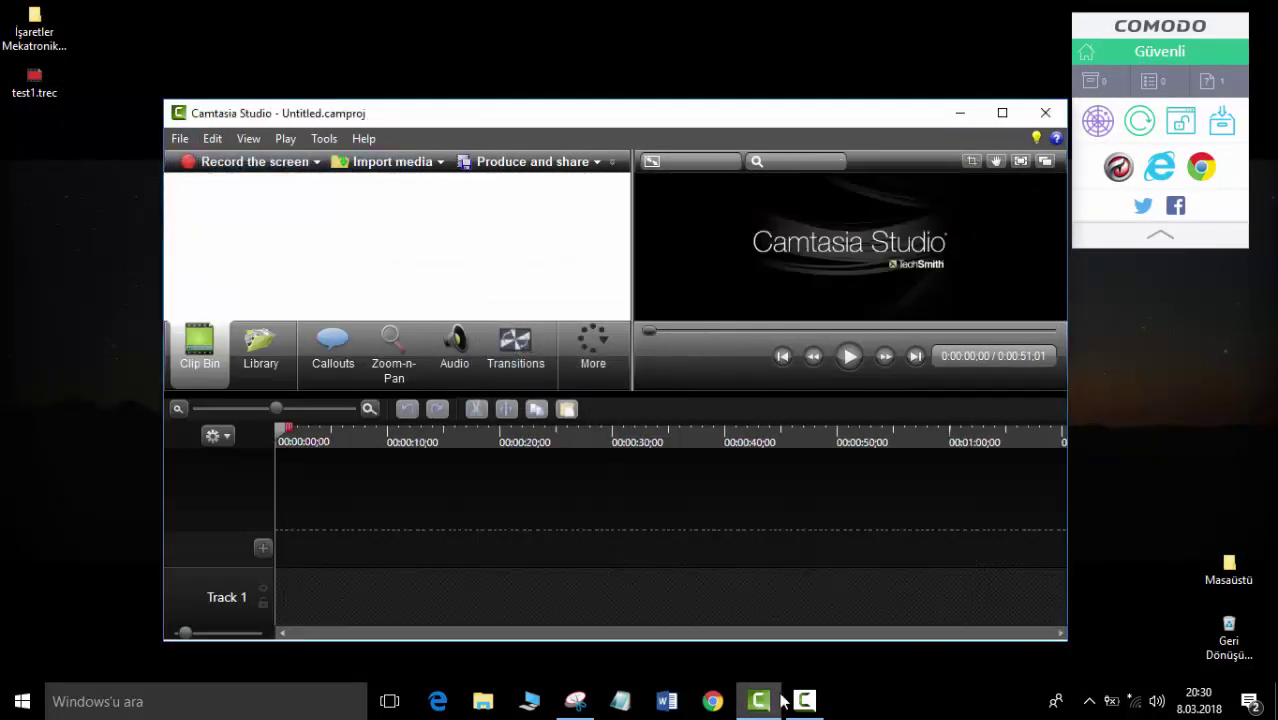
pyautogui.click(805, 702)
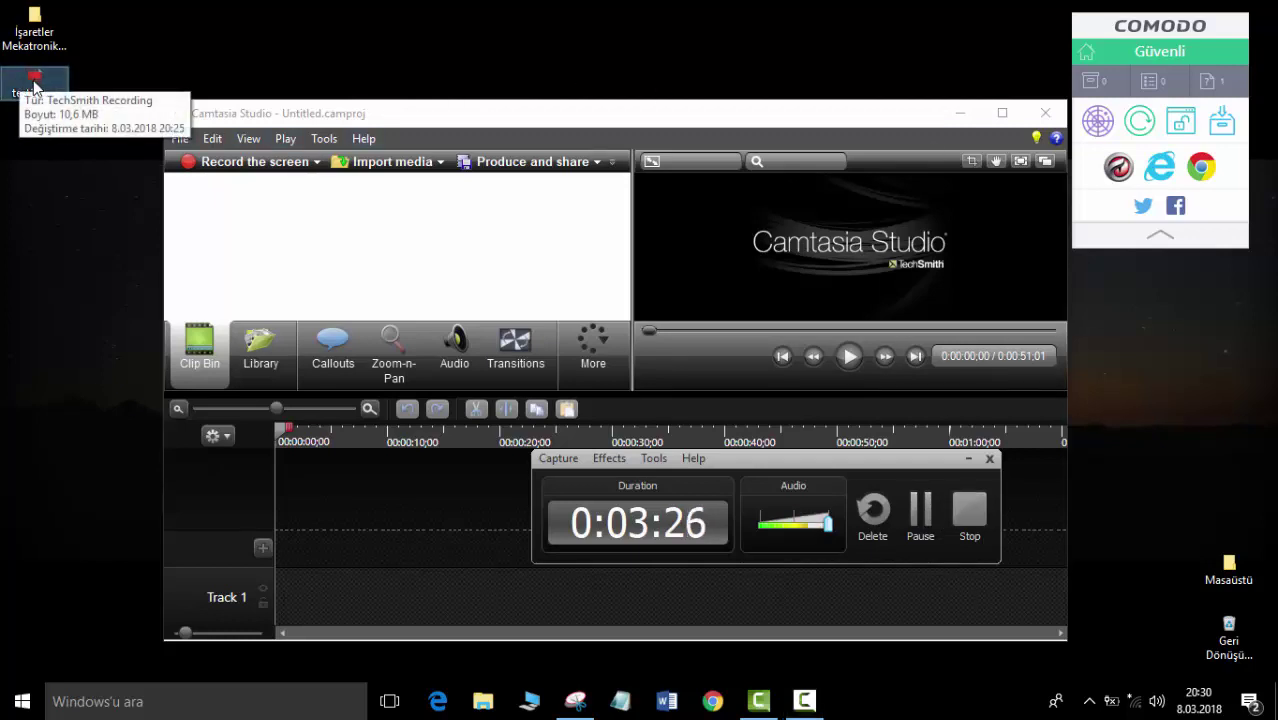
# Add test1.trec from the desktop to the Camtasia Studio timeline and minimize the recorder window.
pyautogui.moveTo(34, 88); pyautogui.dragTo(238, 255)
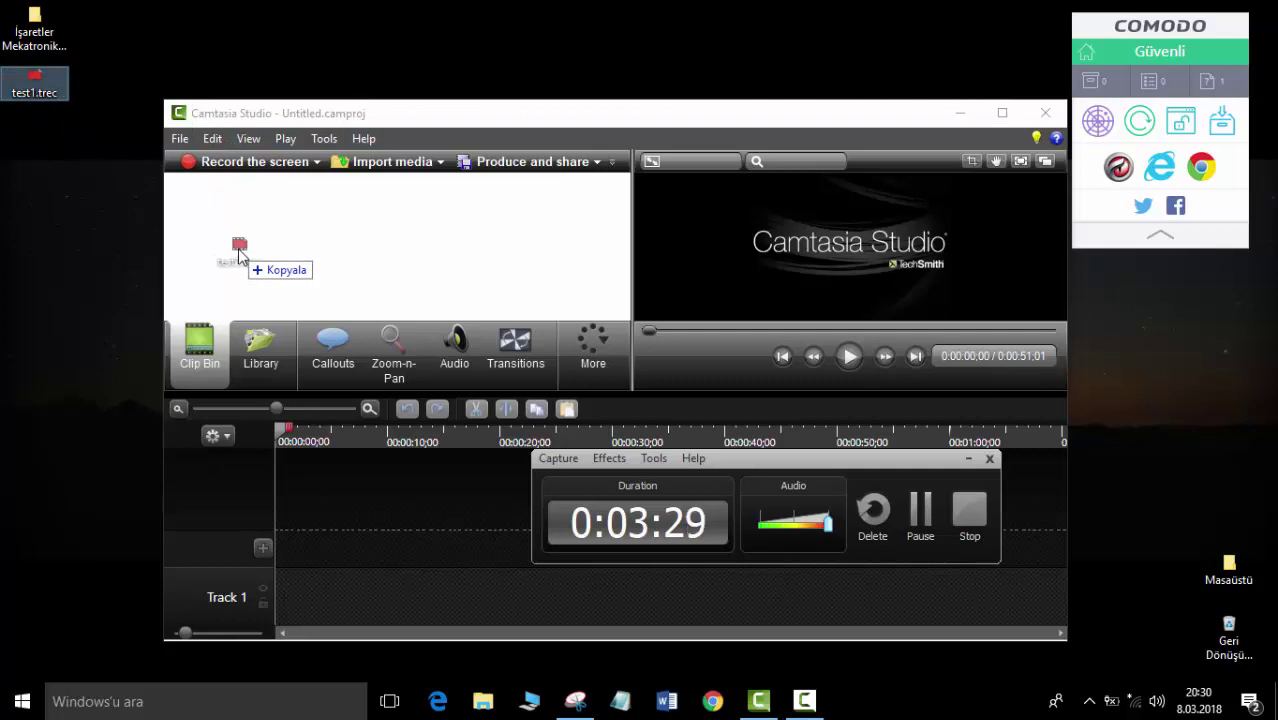
pyautogui.moveTo(238, 255); pyautogui.dragTo(321, 607)
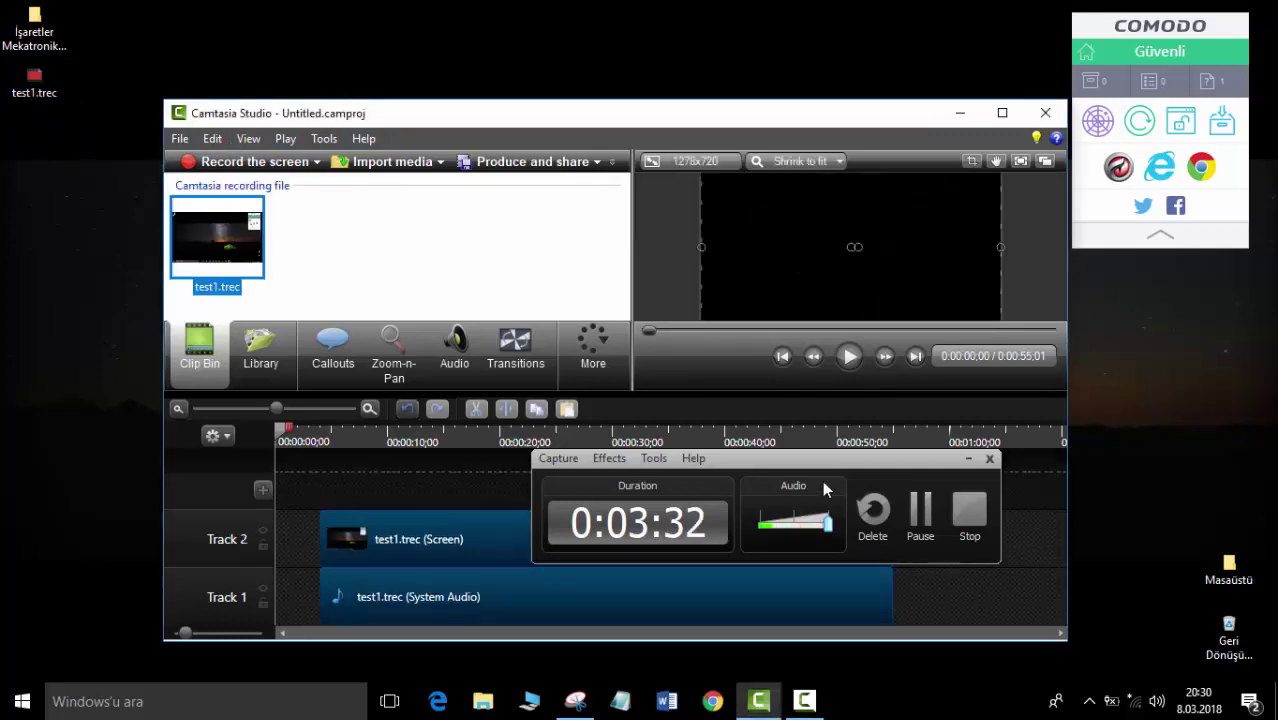
pyautogui.click(966, 457)
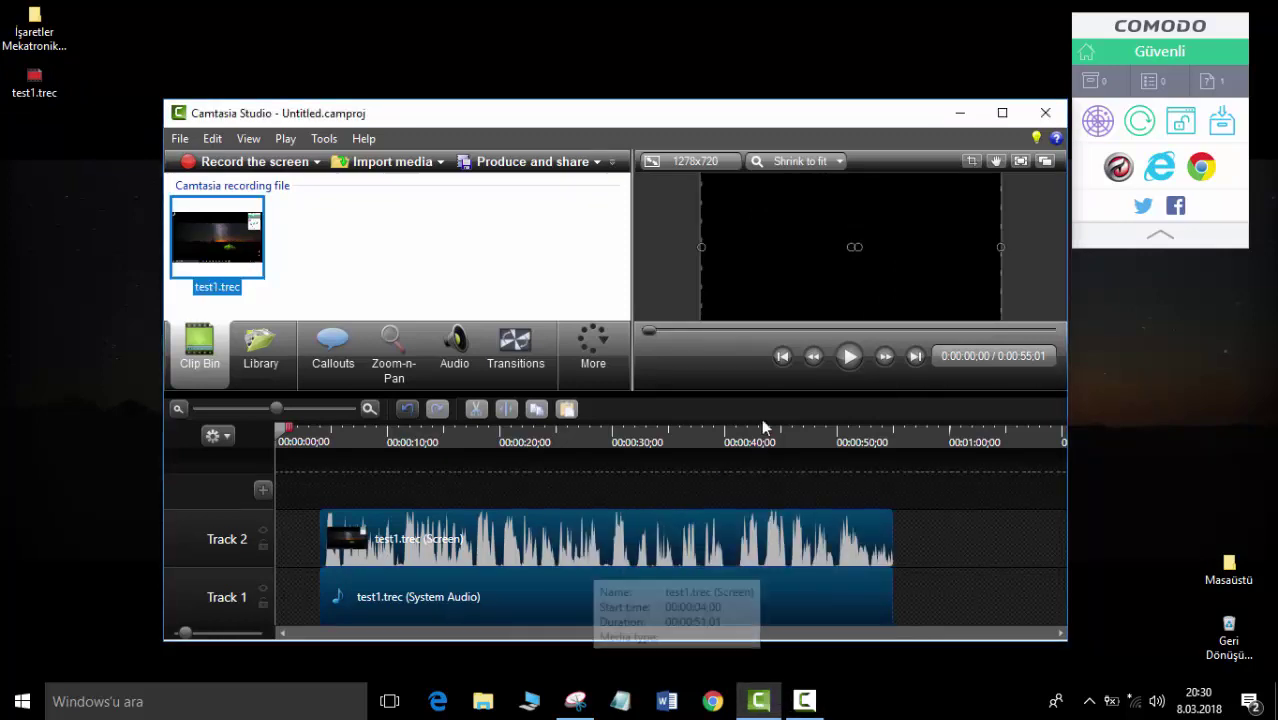
# Shift the test1.trec screen and system audio clips to the start of the timeline and briefly preview the playback.
pyautogui.click(849, 356)
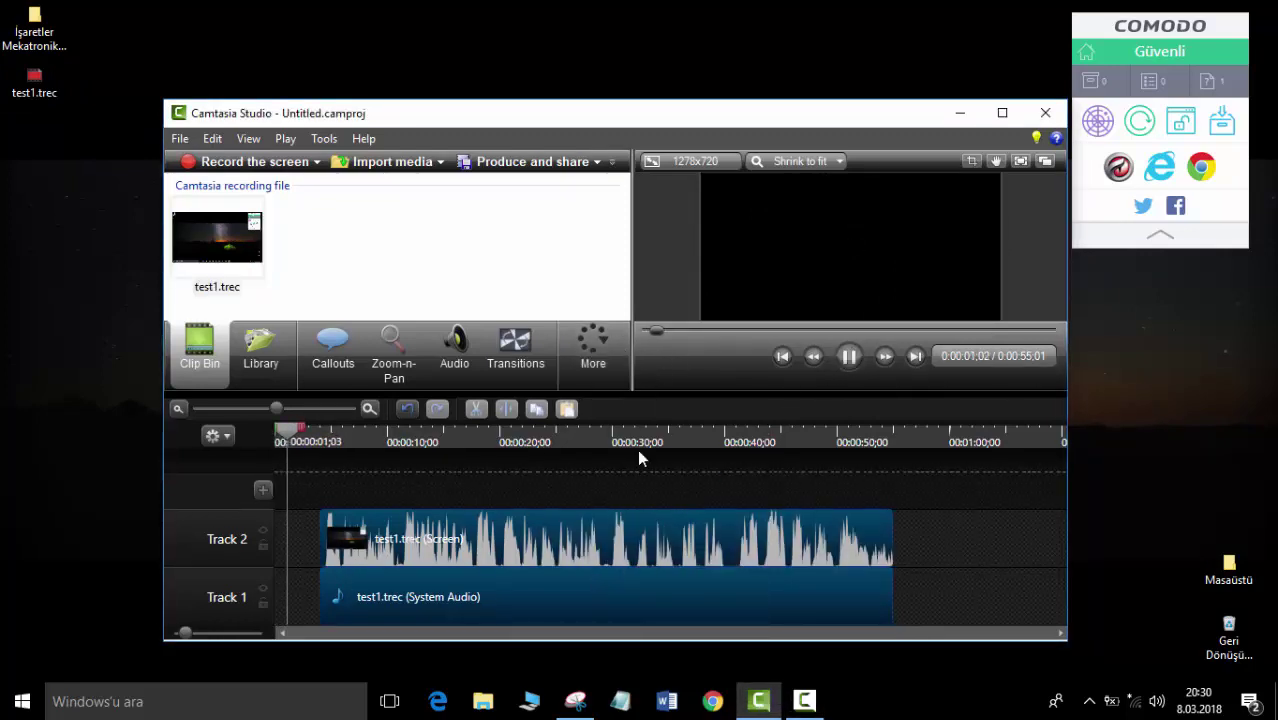
pyautogui.moveTo(382, 604); pyautogui.dragTo(342, 604)
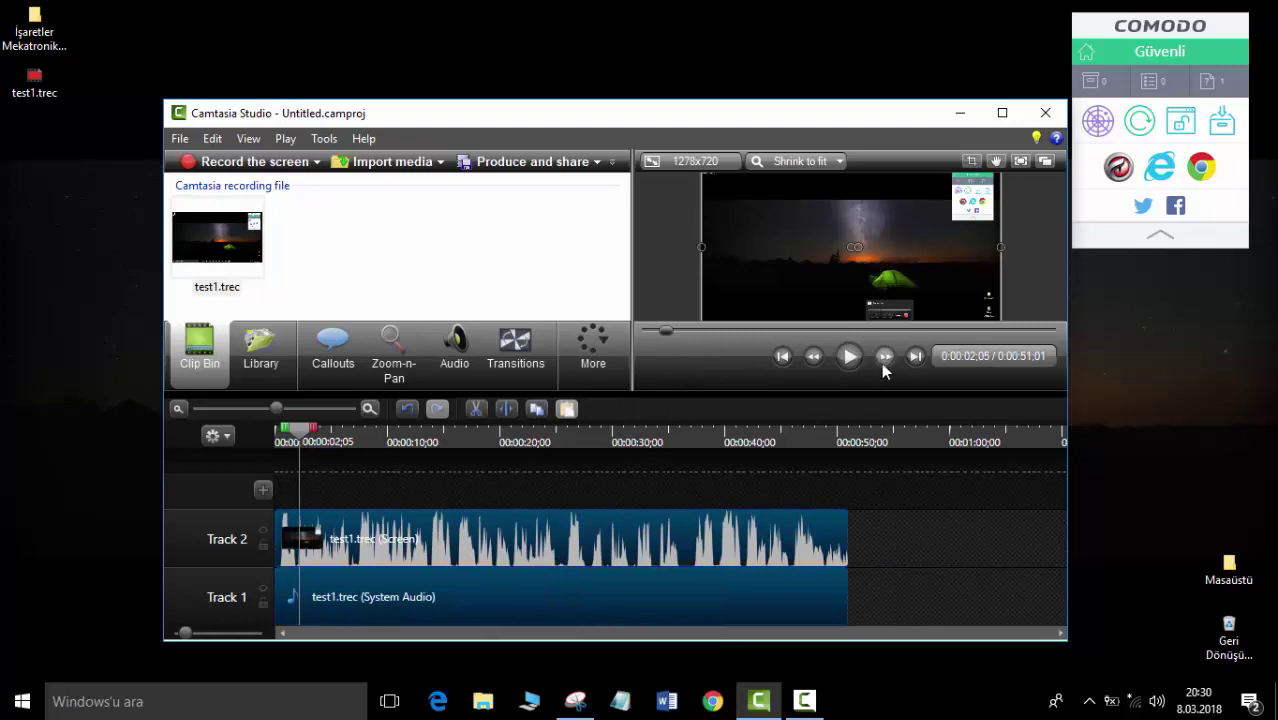
pyautogui.click(849, 356)
pyautogui.click(849, 356)
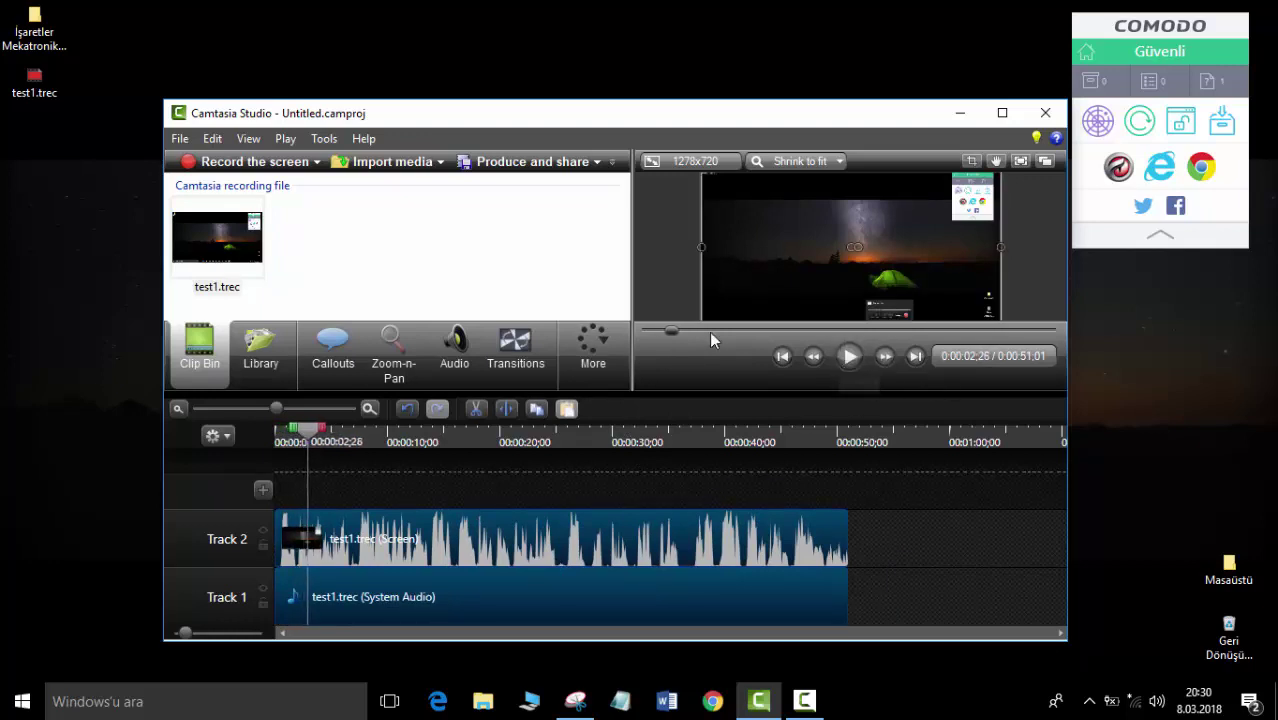
pyautogui.click(247, 240)
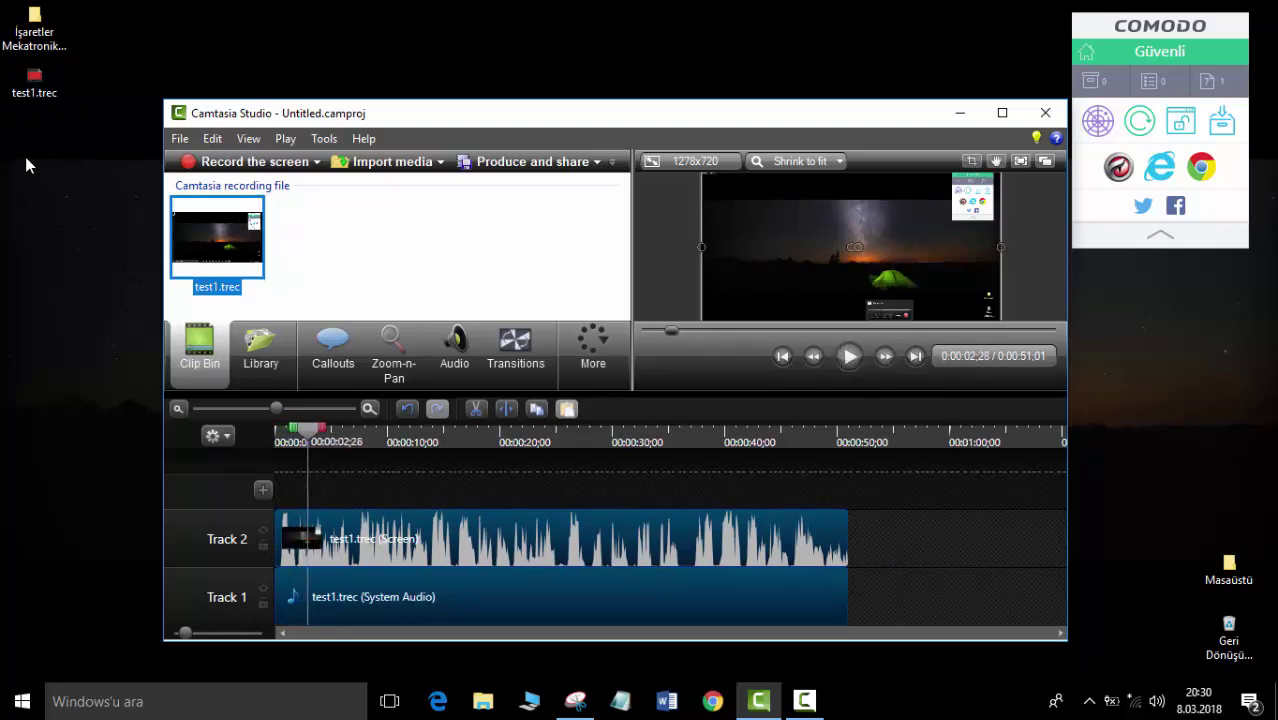
# Start a new project without saving the current one and place test1.trec from the desktop at the start of the timeline.
pyautogui.click(186, 140)
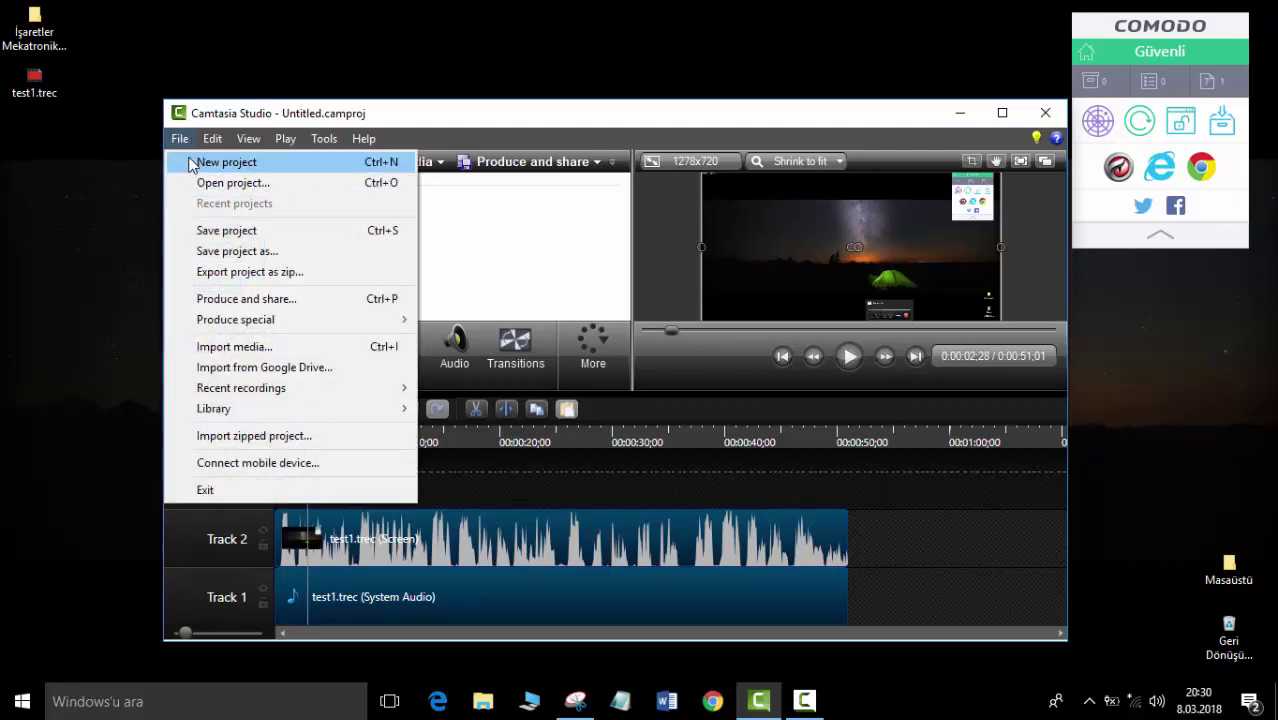
pyautogui.click(192, 163)
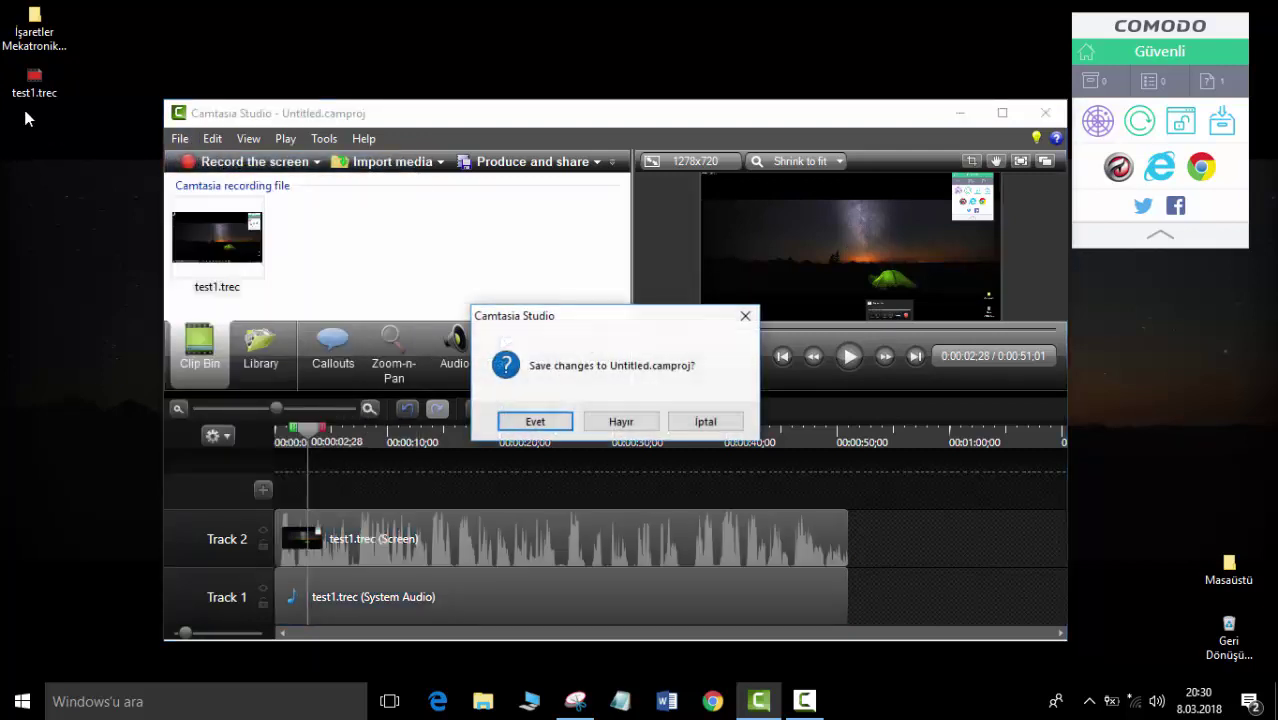
pyautogui.click(621, 421)
pyautogui.moveTo(38, 95); pyautogui.dragTo(383, 663)
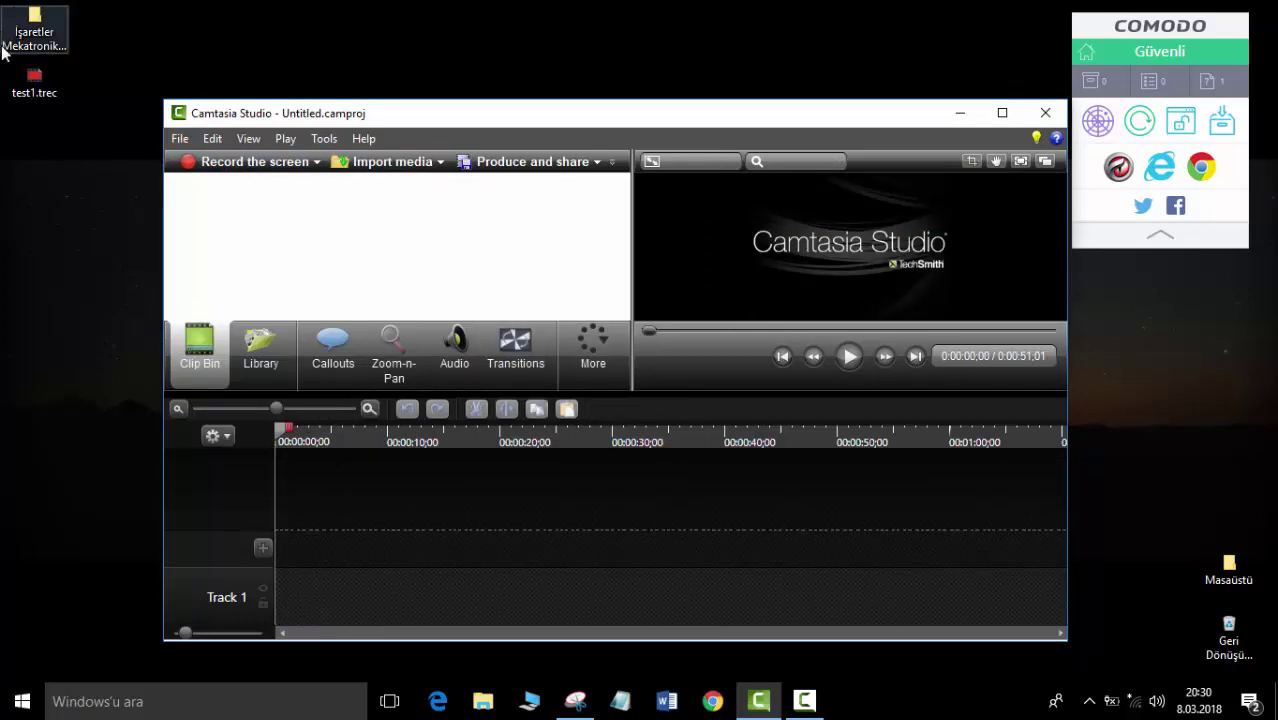
pyautogui.moveTo(34, 80); pyautogui.dragTo(322, 600)
pyautogui.moveTo(417, 596); pyautogui.dragTo(309, 582)
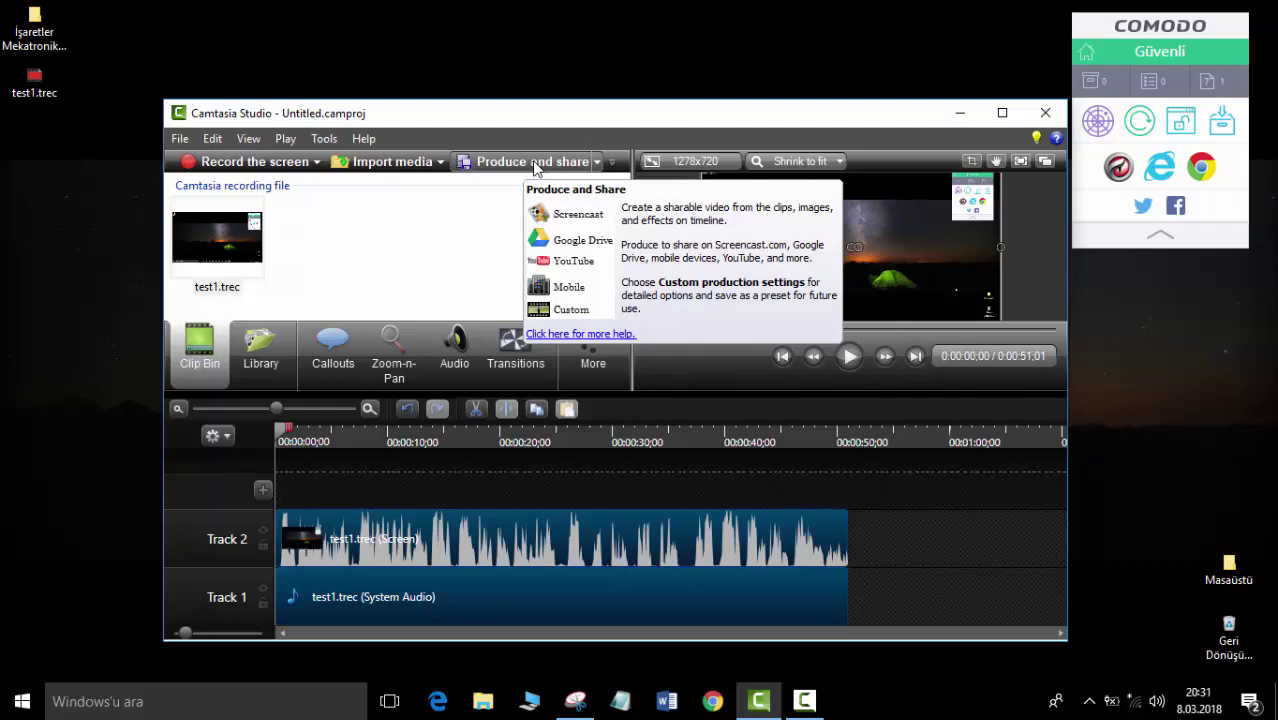
# Begin producing the video with the "MP4 only (up to 720p)" preset and continue to the file name and folder settings.
pyautogui.click(533, 162)
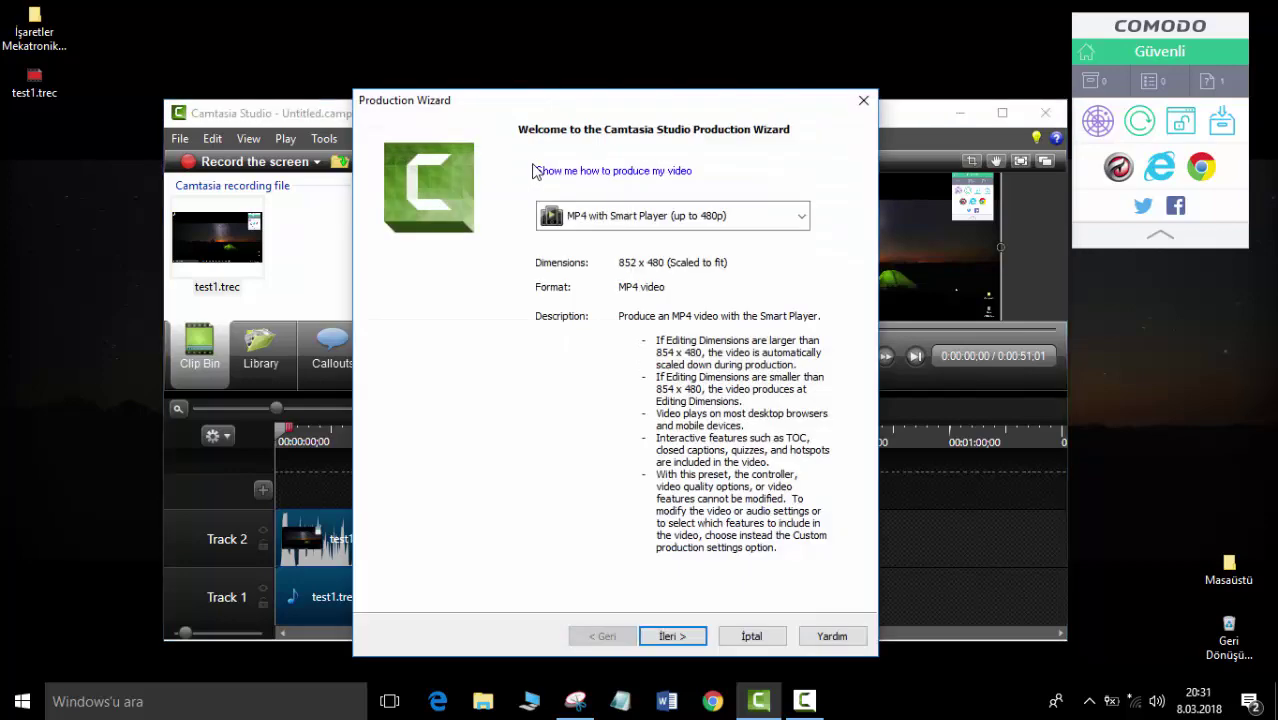
pyautogui.click(671, 222)
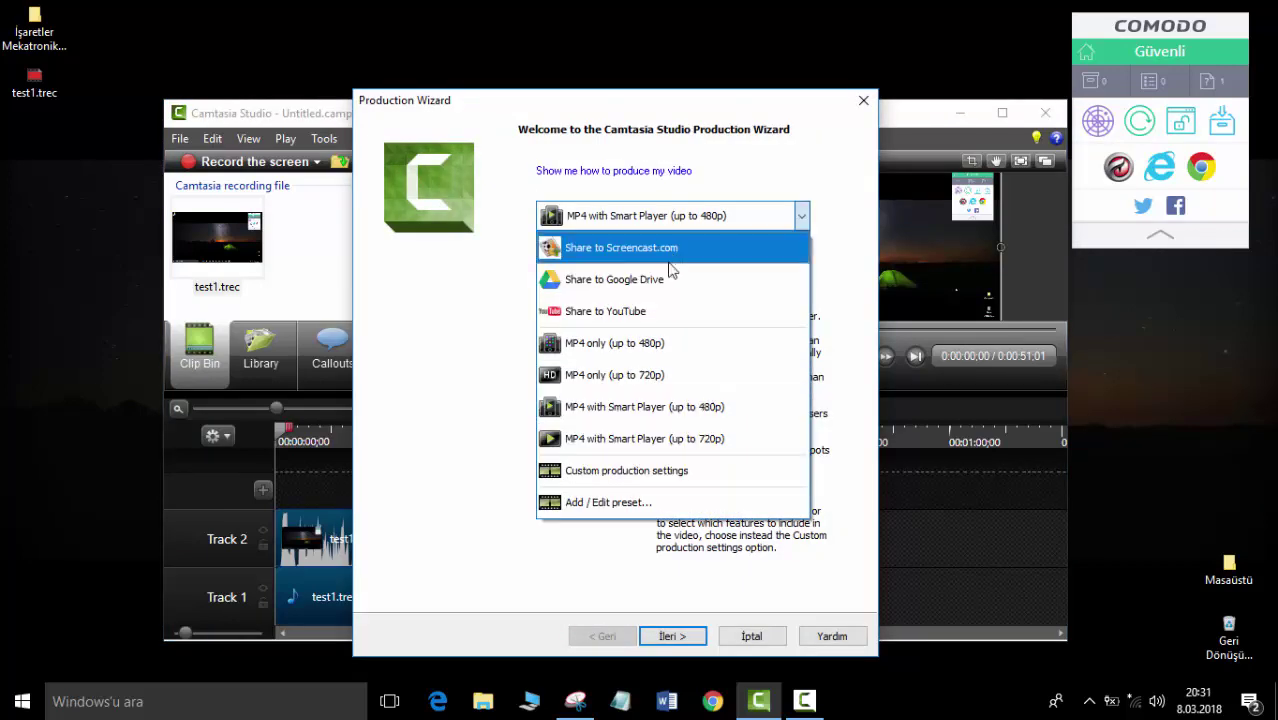
pyautogui.click(672, 383)
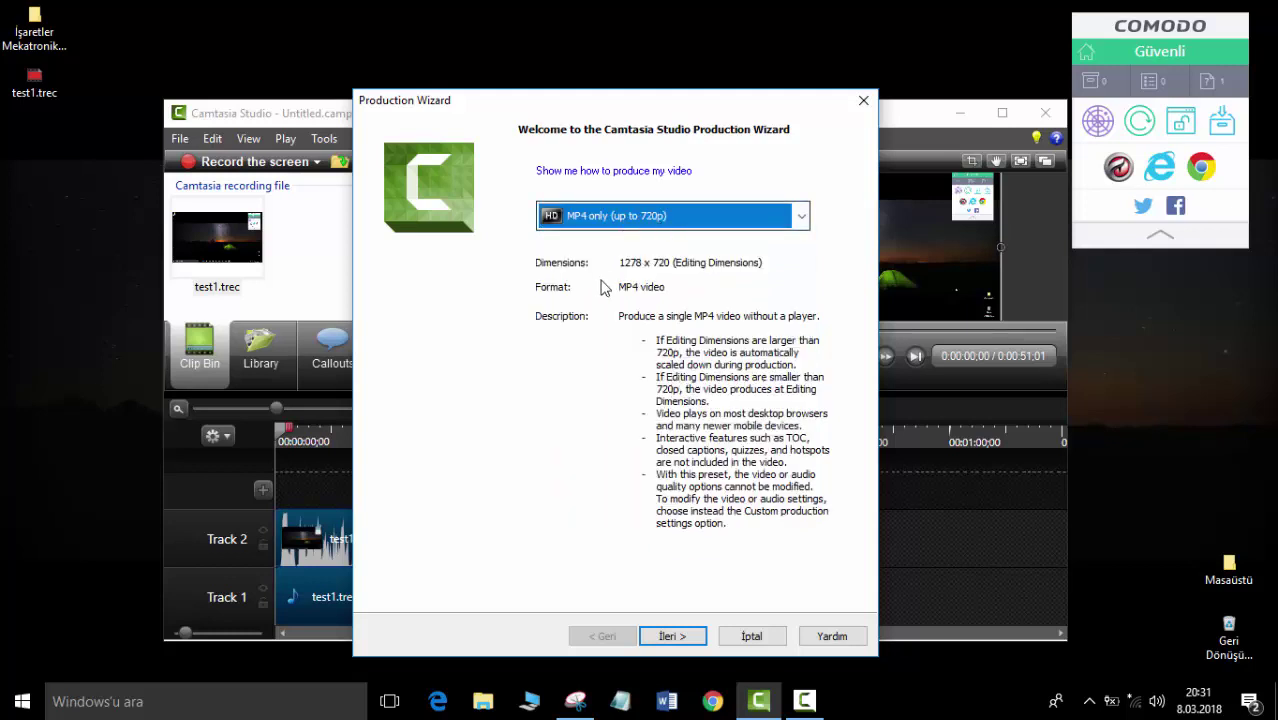
pyautogui.click(686, 640)
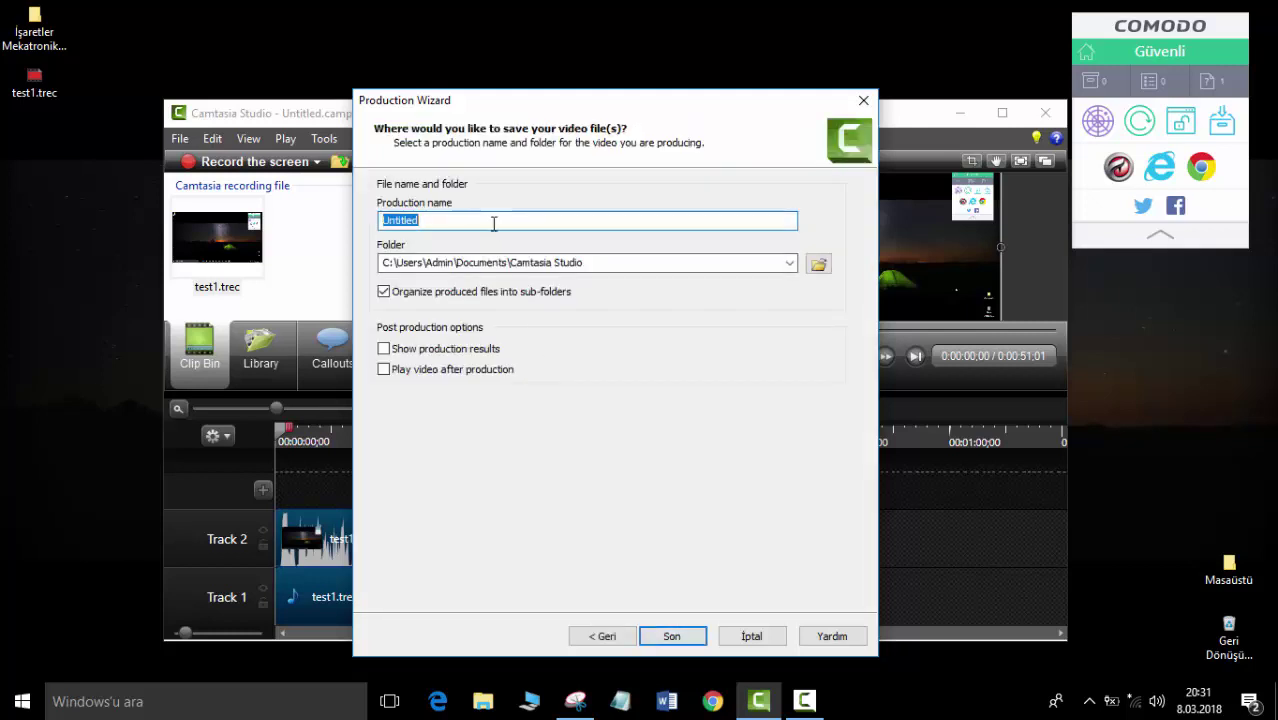
# Name the production test1 and set the desktop (Masaüstü) as its save folder, in MP4 format.
pyautogui.write('test2')
pyautogui.click(819, 265)
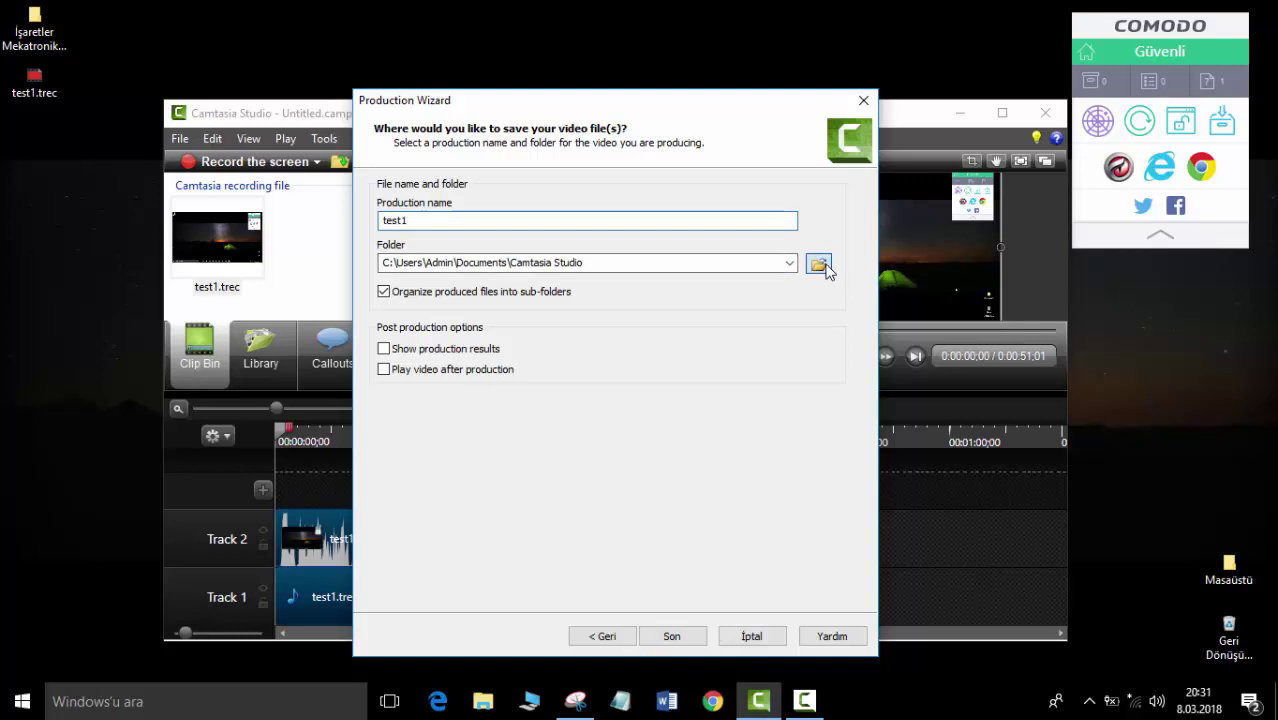
pyautogui.click(425, 311)
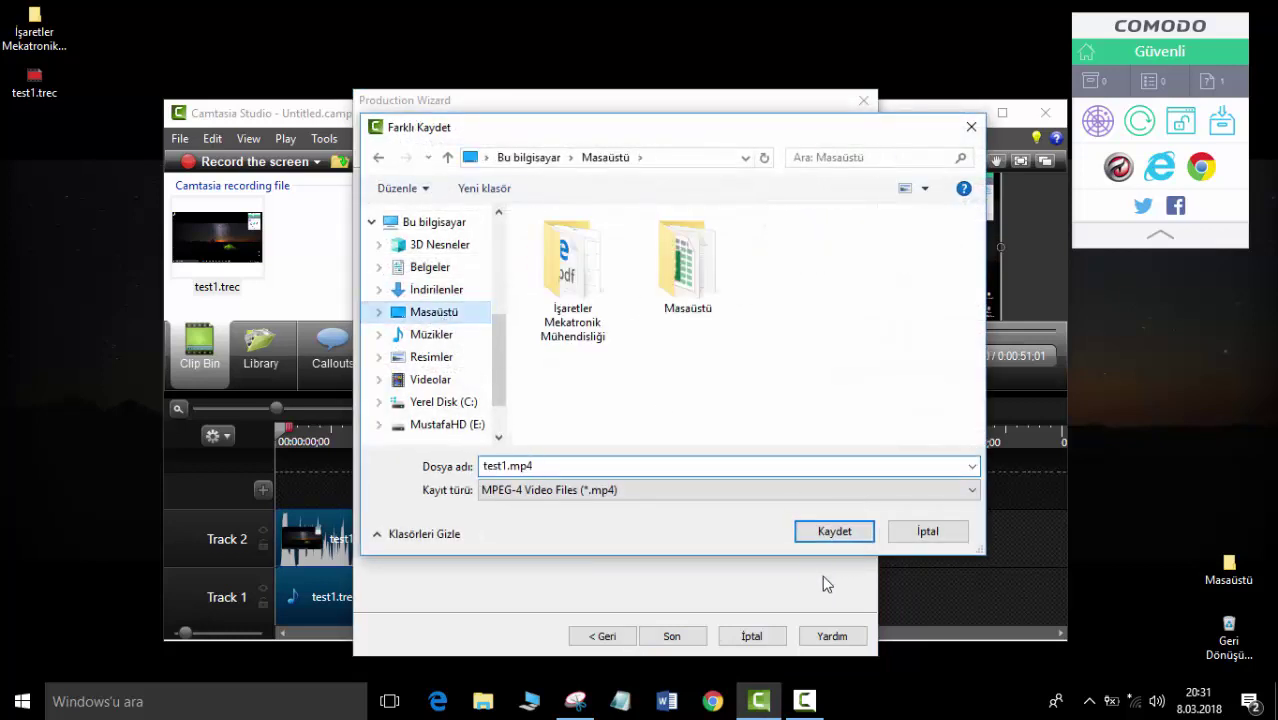
pyautogui.click(844, 530)
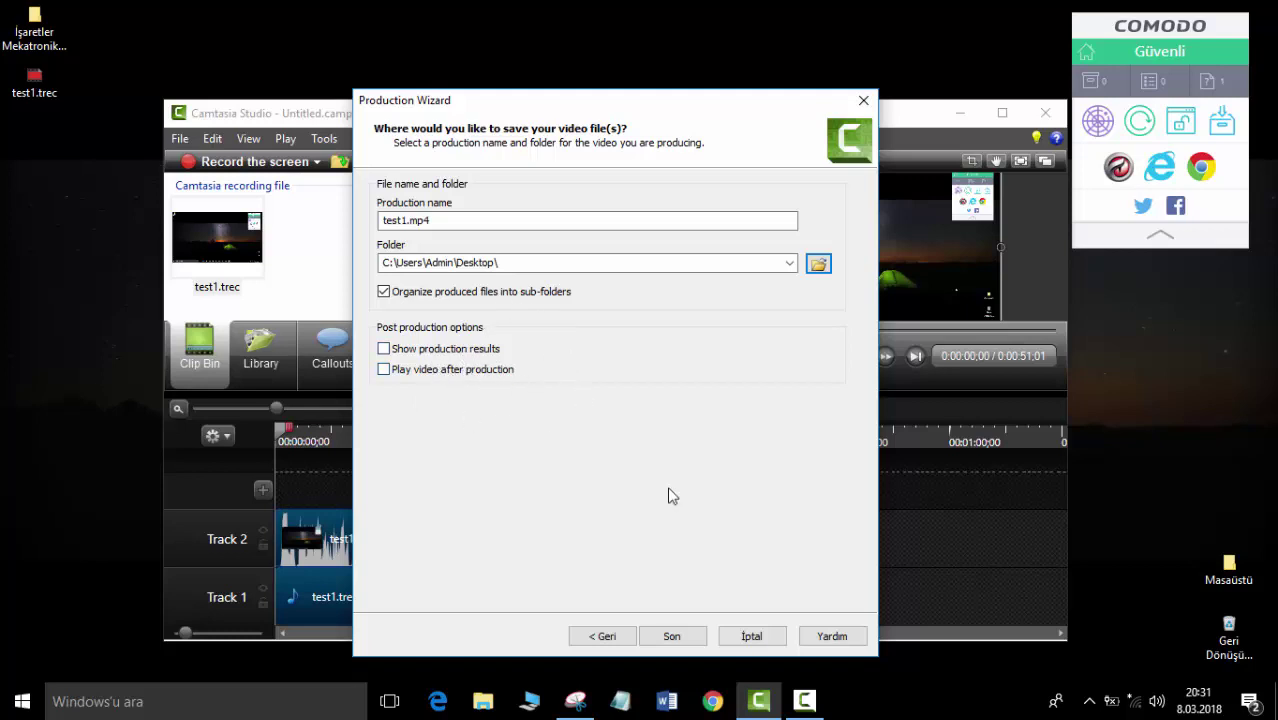
# Turn off organizing the produced files into sub-folders in the production settings.
pyautogui.click(804, 702)
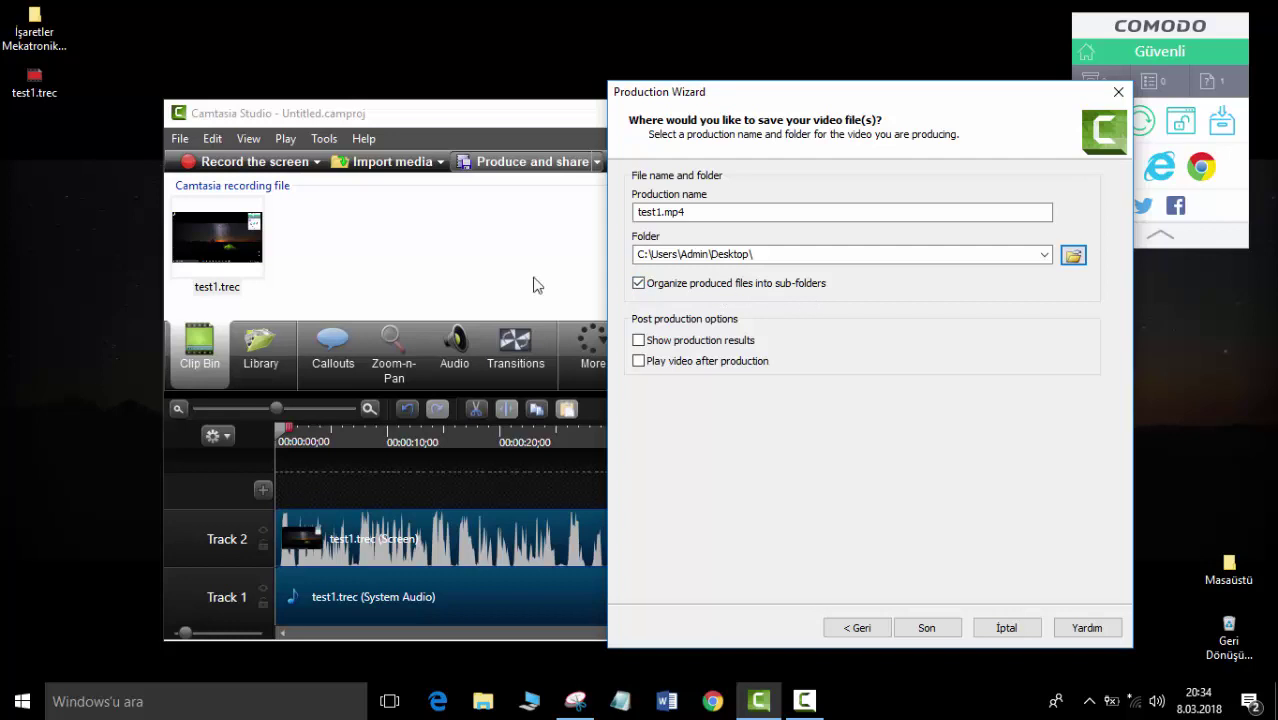
pyautogui.click(218, 237)
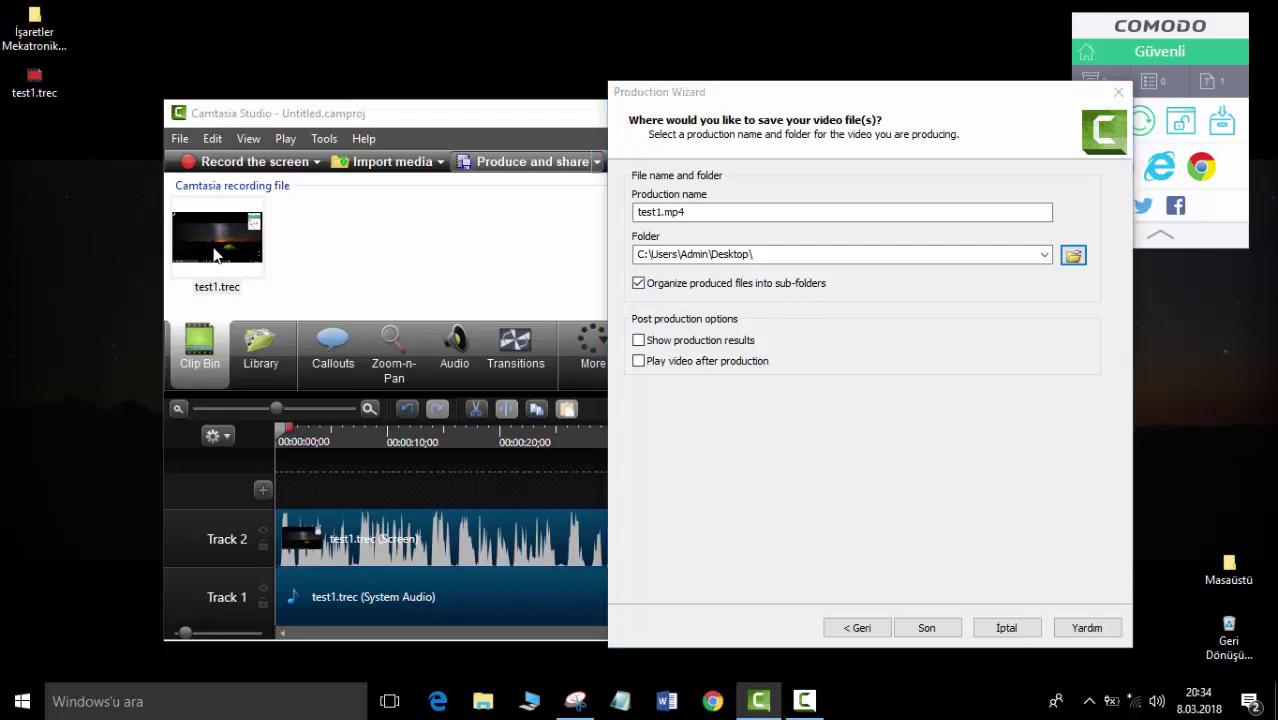
pyautogui.click(30, 88)
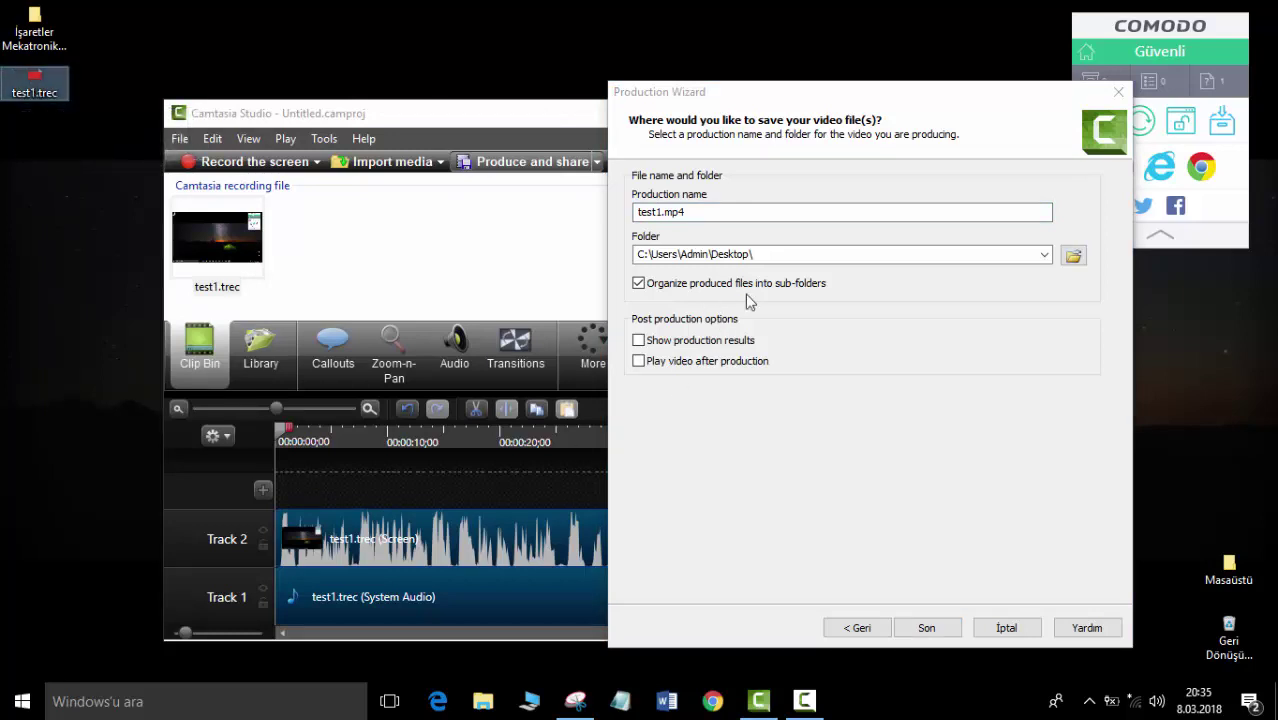
pyautogui.click(713, 286)
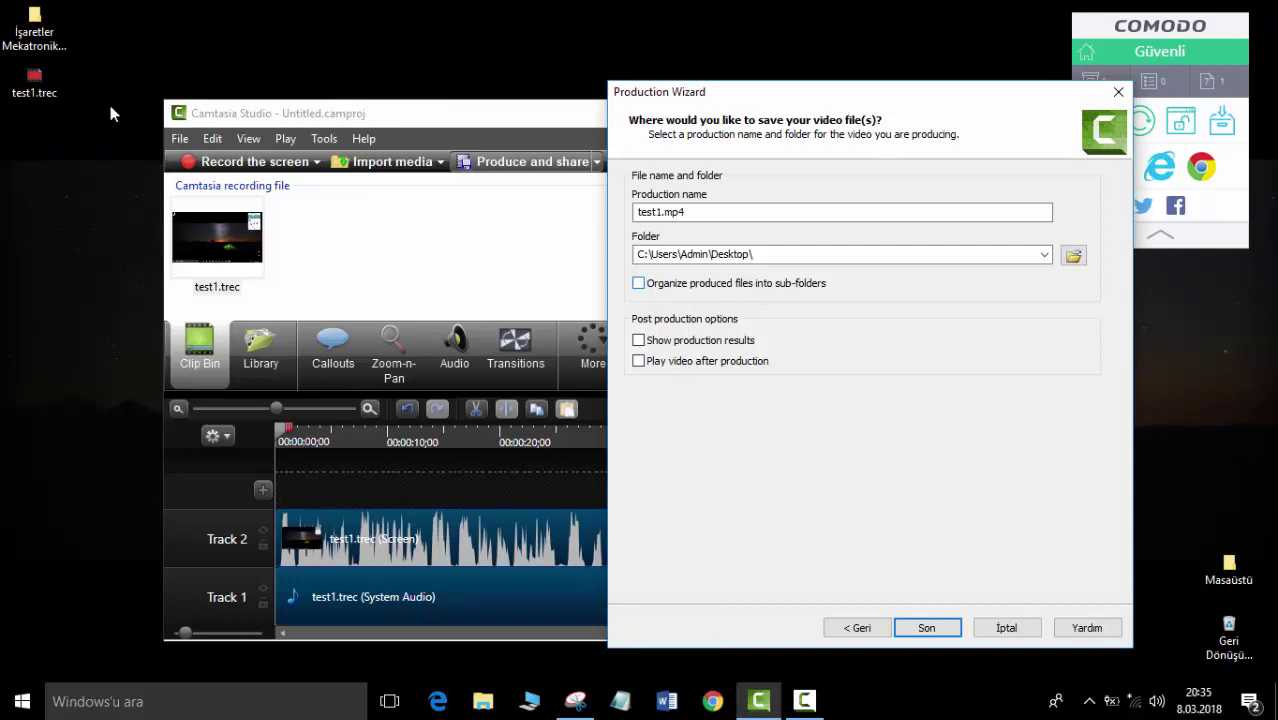
# Create a new folder on the desktop with its default name, open it and close its window again.
pyautogui.click(33, 92)
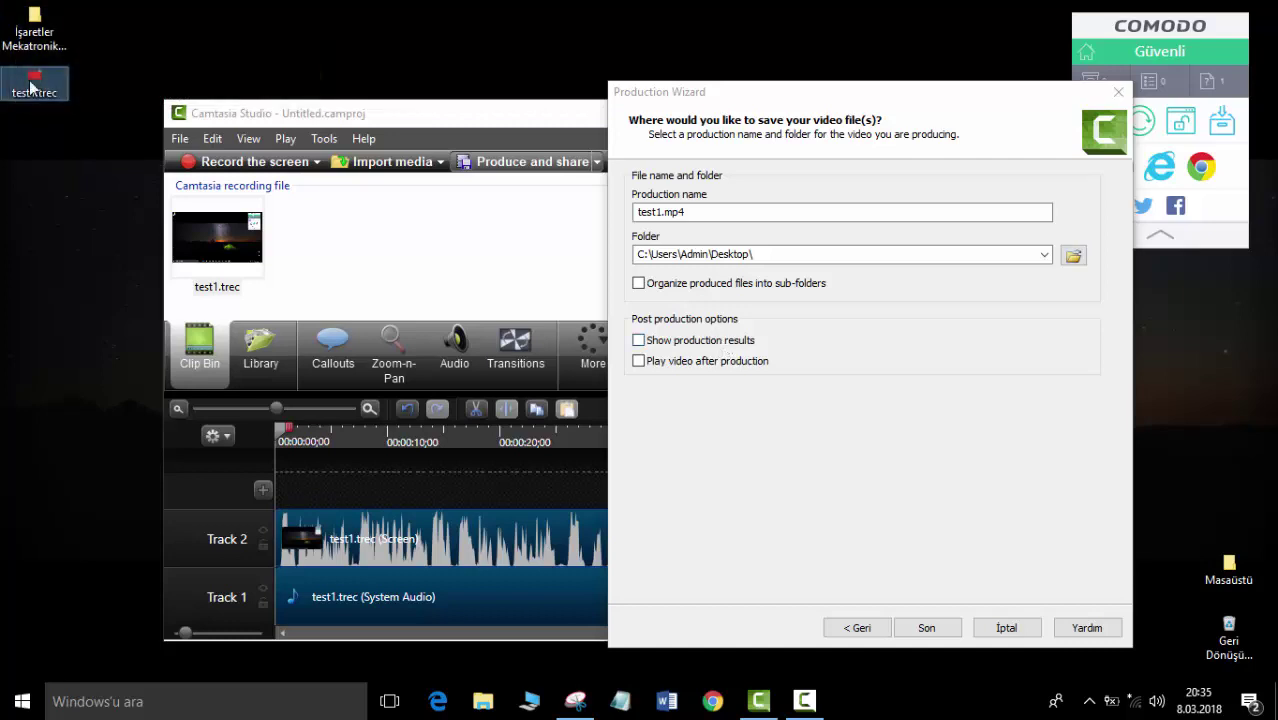
pyautogui.rightClick(48, 196)
pyautogui.moveTo(282, 388)
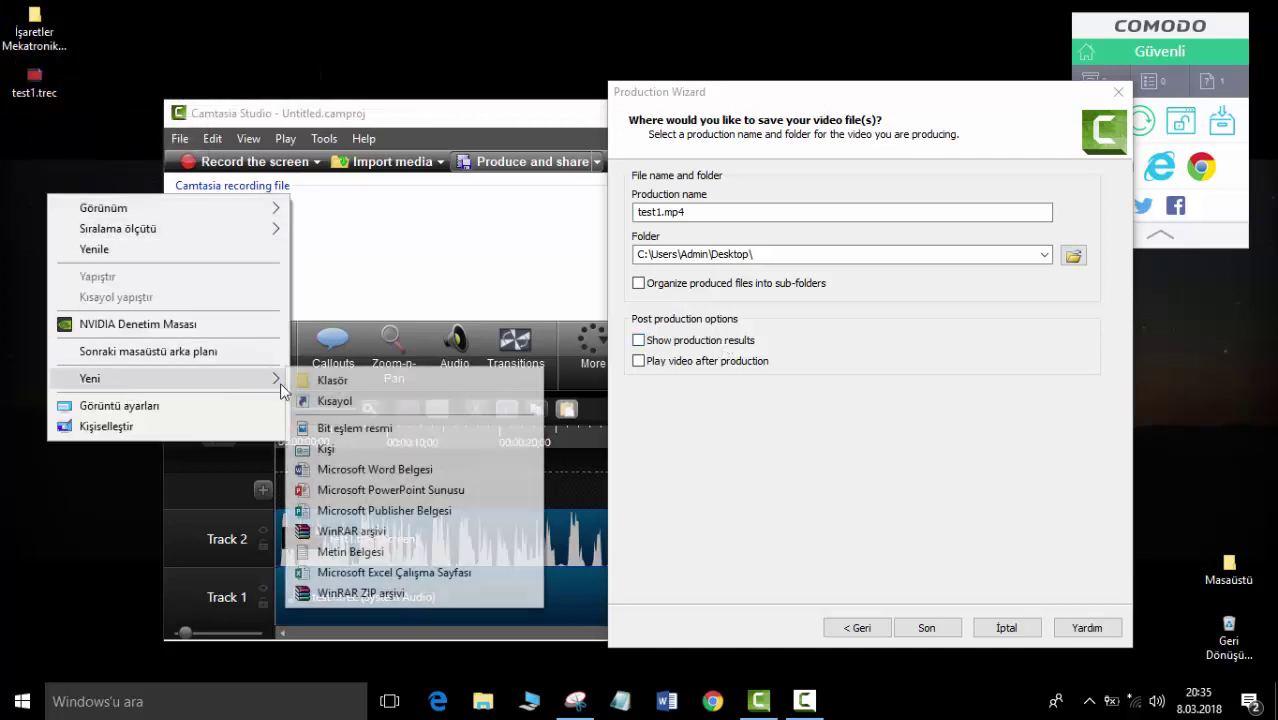
pyautogui.click(328, 380)
pyautogui.click(80, 206)
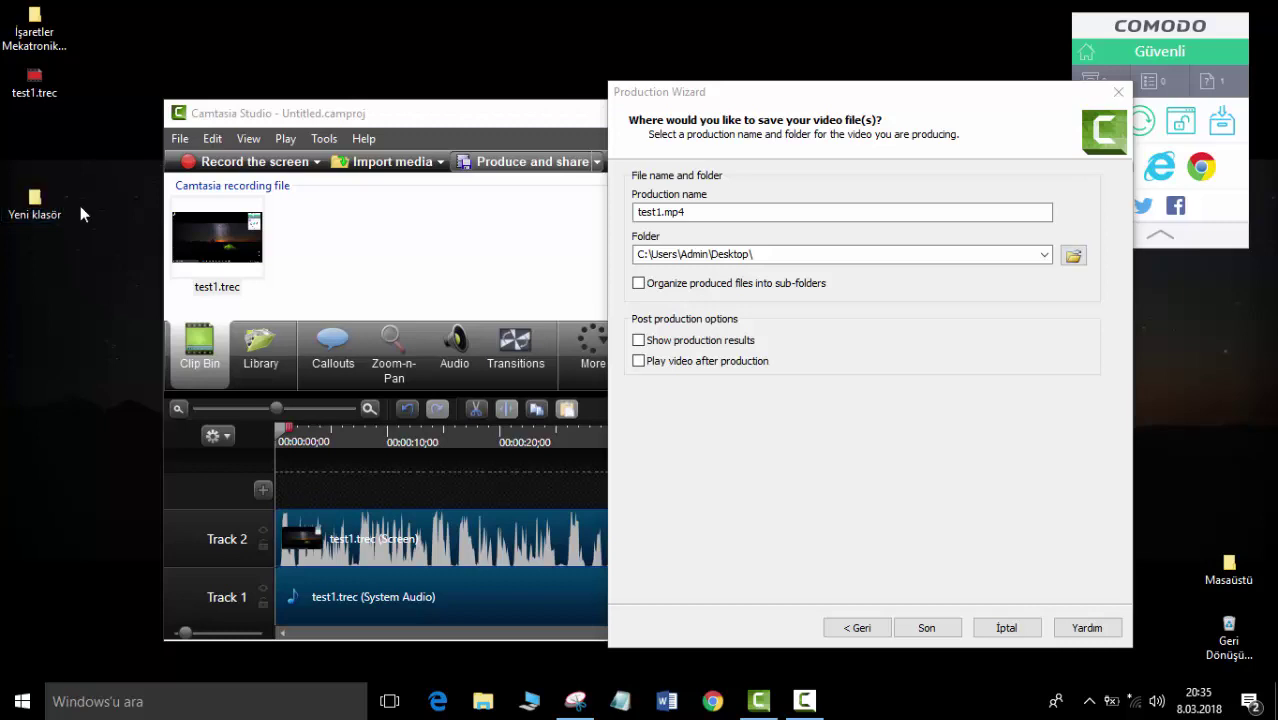
pyautogui.doubleClick(35, 202)
pyautogui.click(990, 68)
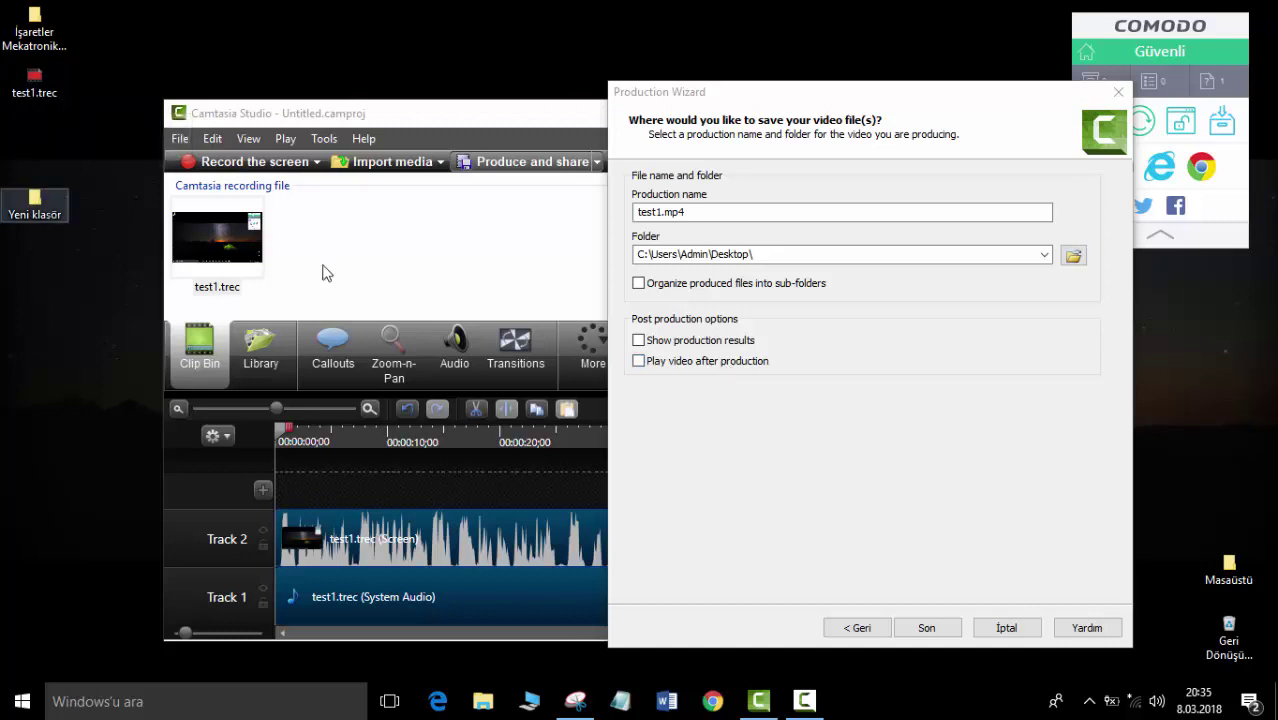
# Finish the production wizard to render the video, pausing the screen recorder during the rendering and again after it.
pyautogui.click(928, 627)
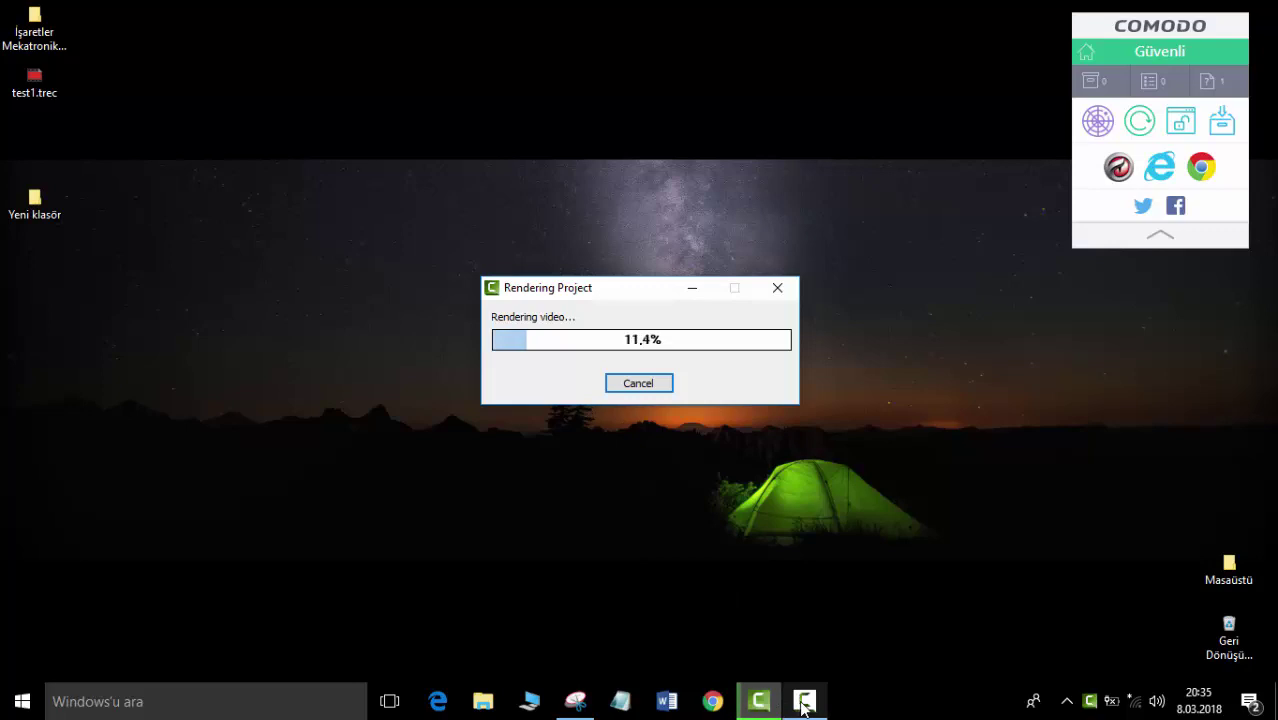
pyautogui.moveTo(808, 701)
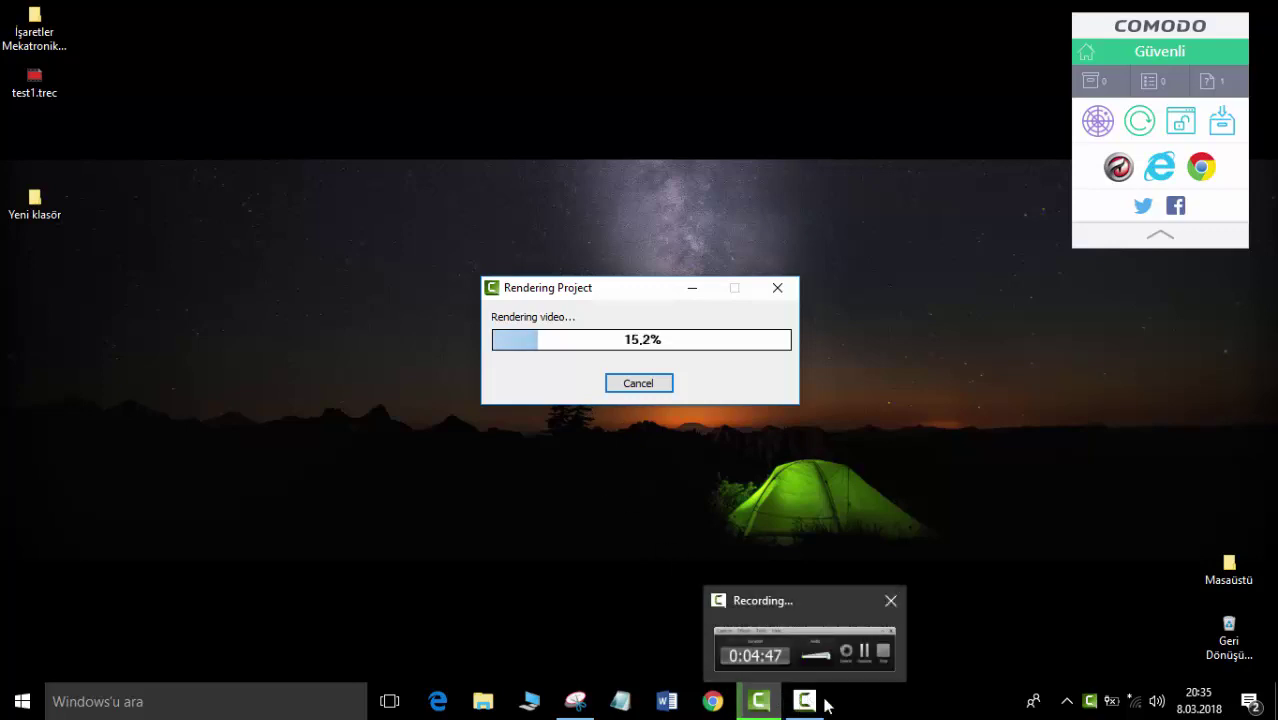
pyautogui.click(805, 660)
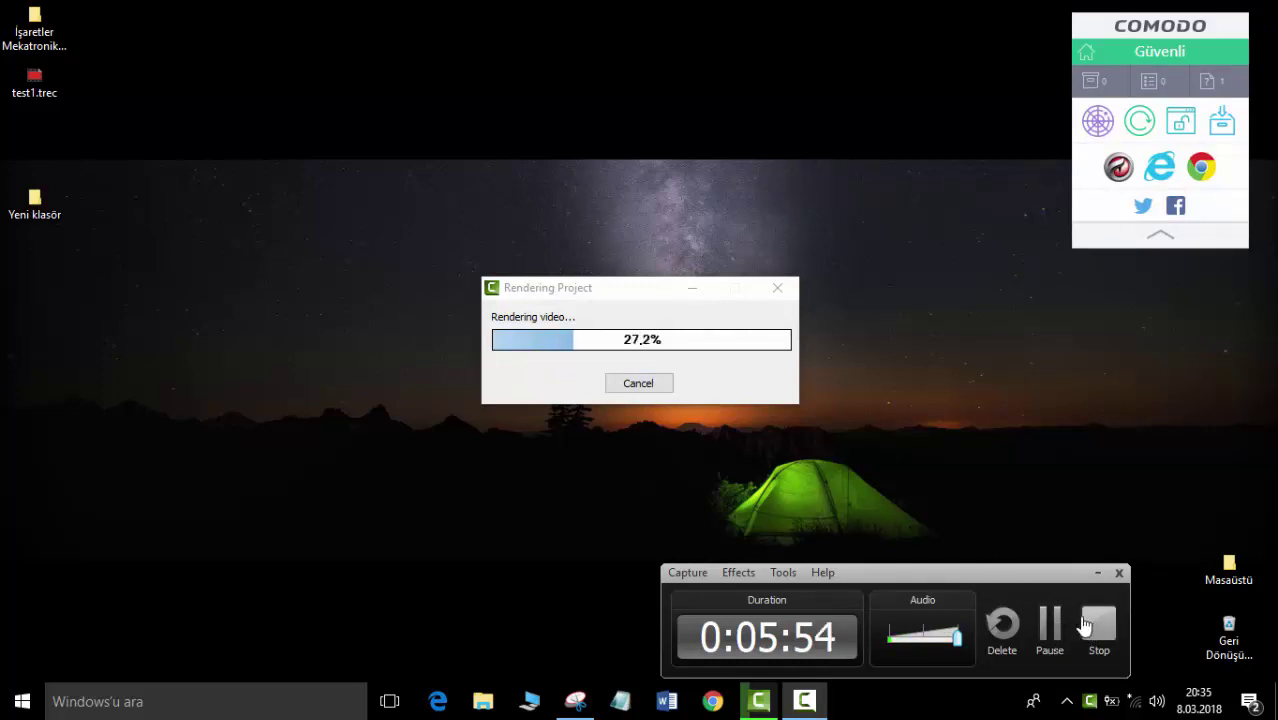
pyautogui.moveTo(977, 572); pyautogui.dragTo(903, 503)
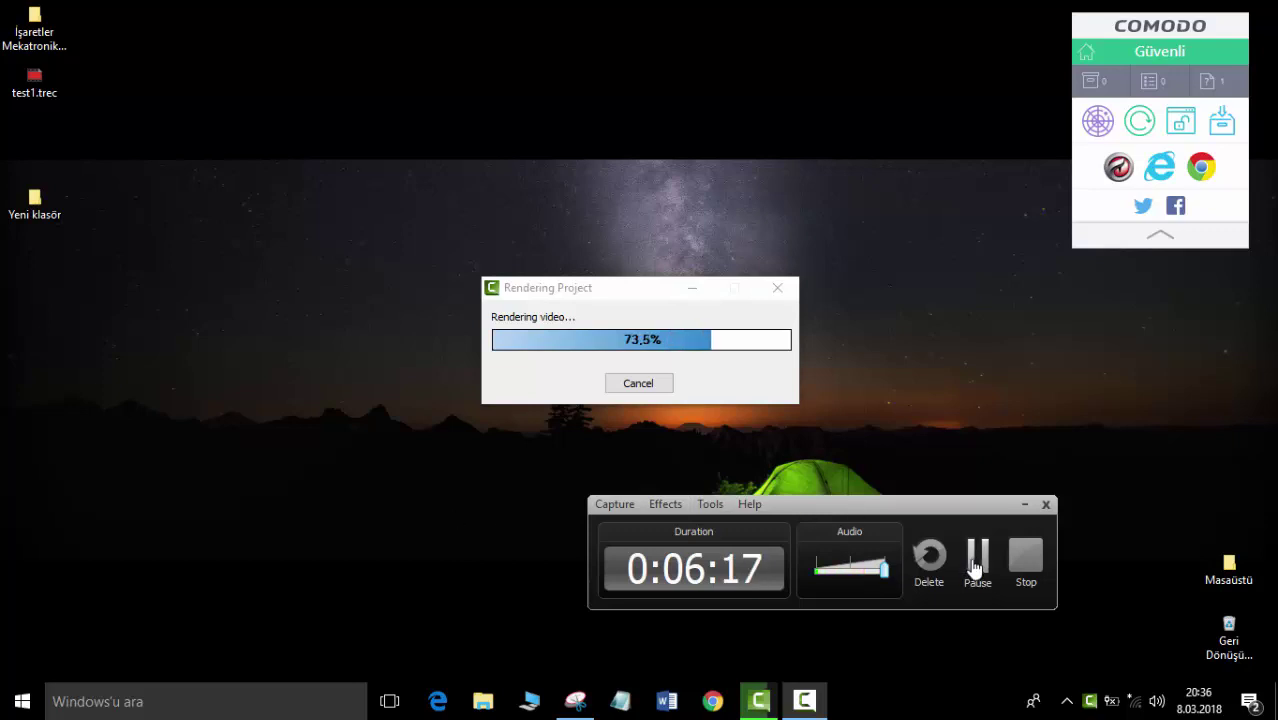
pyautogui.click(975, 567)
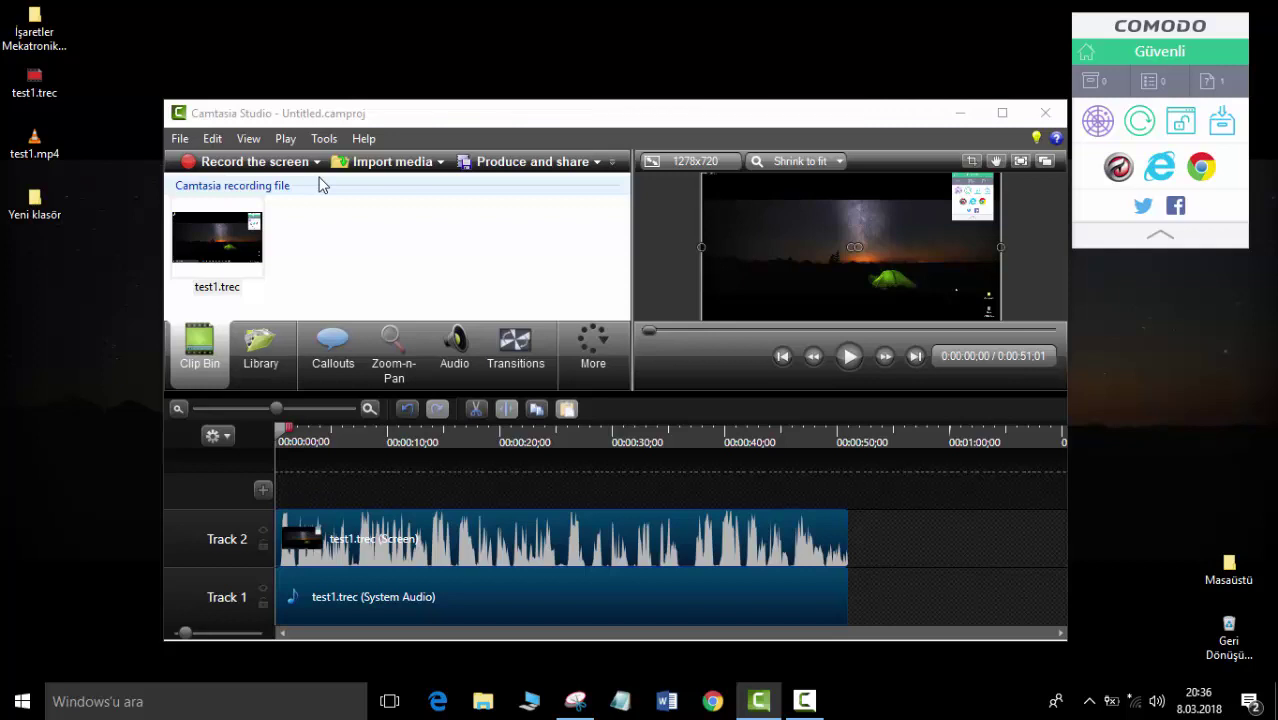
pyautogui.click(804, 700)
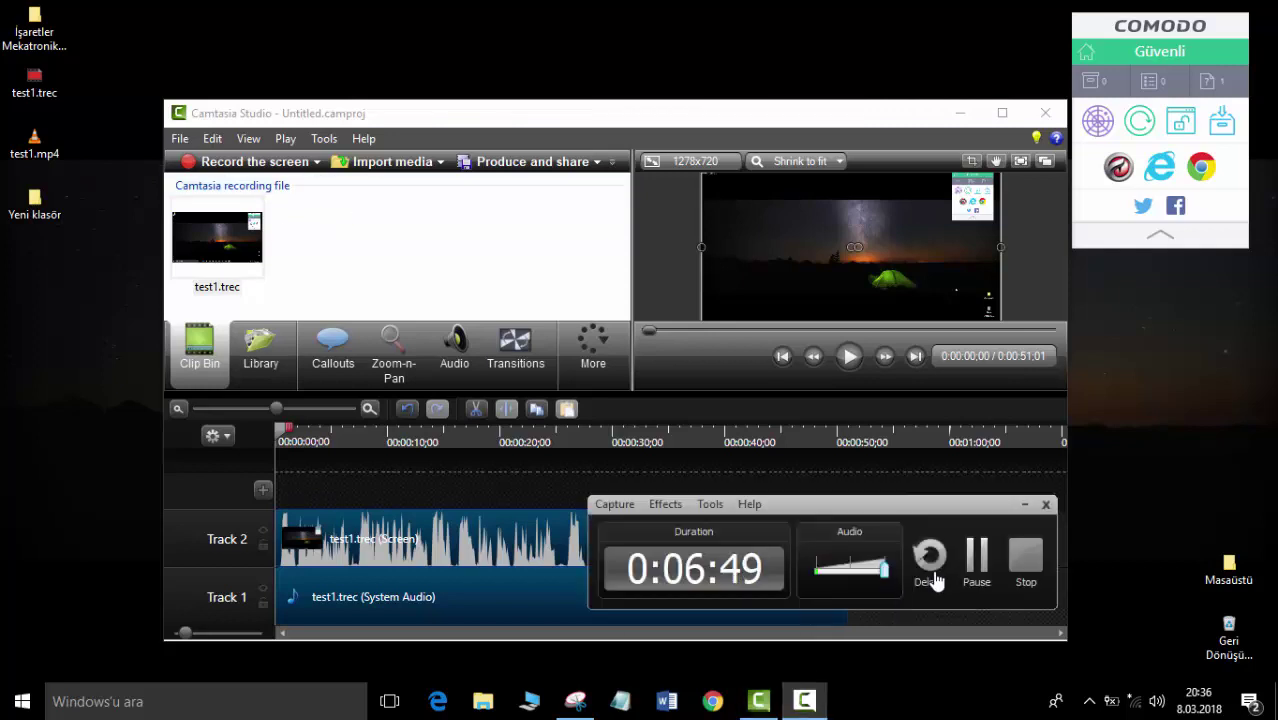
pyautogui.click(968, 560)
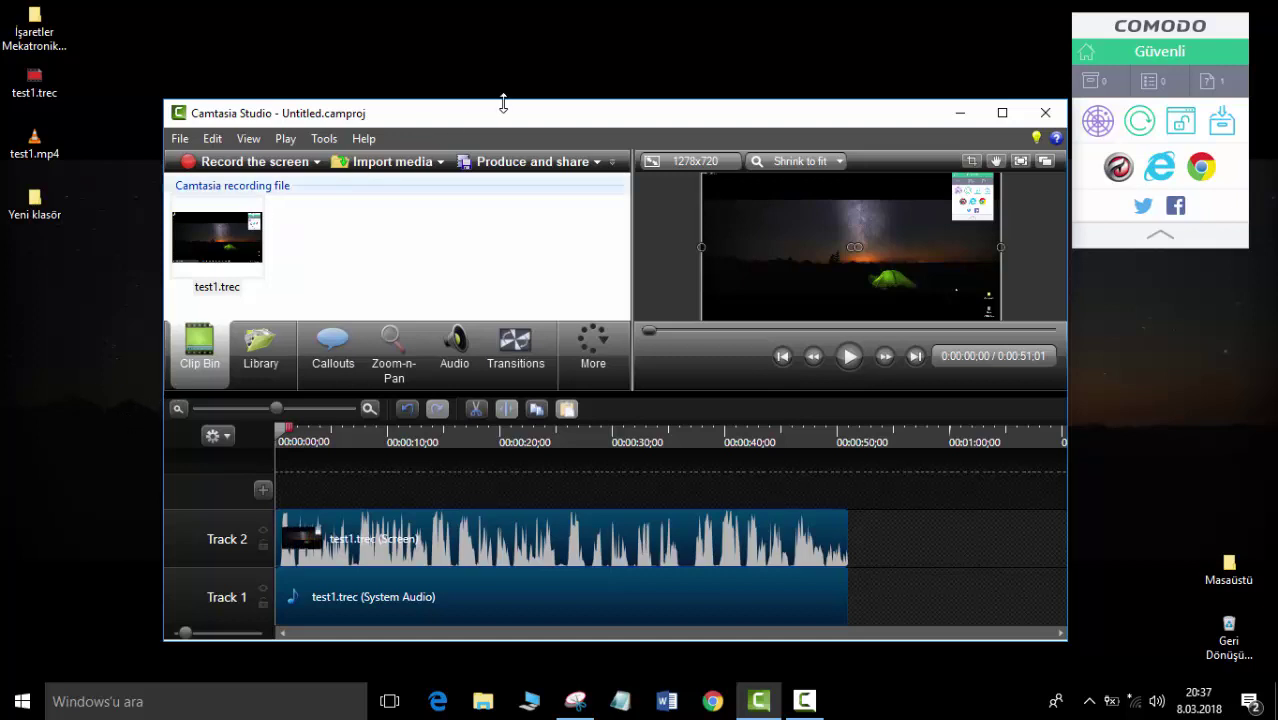
# Move the Camtasia Studio window away from the desktop icons and select the produced test1.mp4 file.
pyautogui.moveTo(503, 104); pyautogui.dragTo(467, 77)
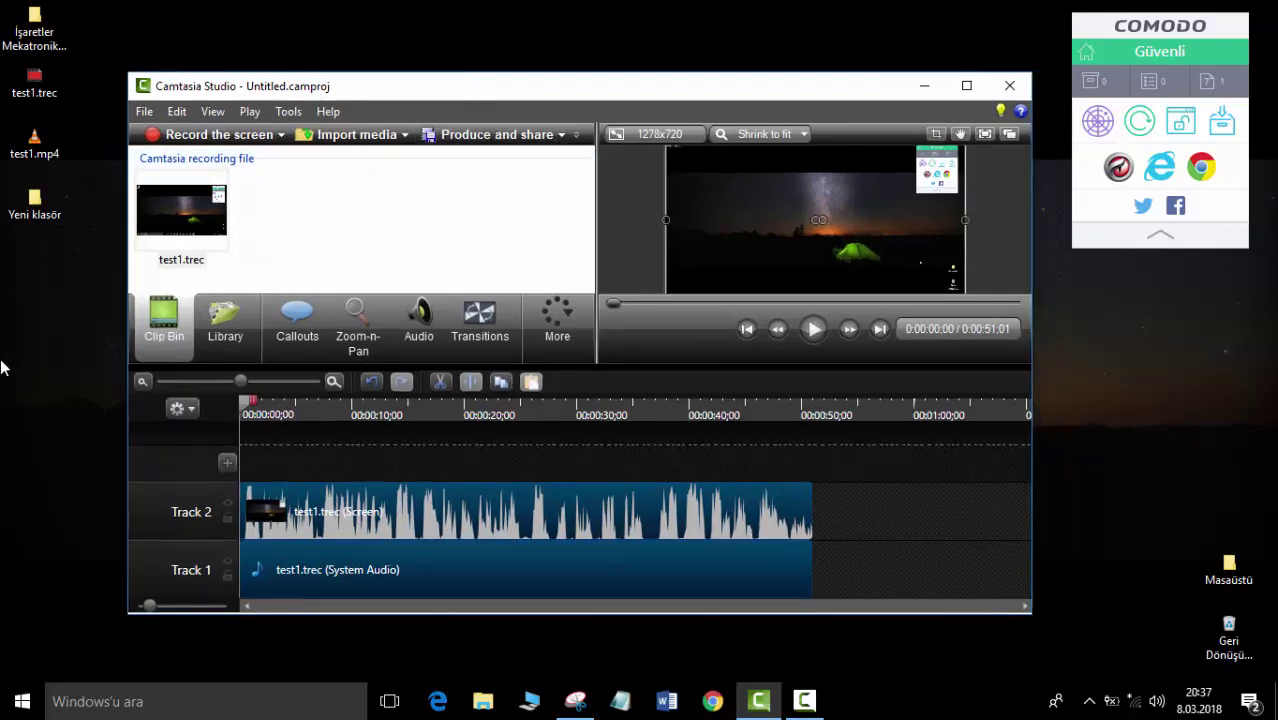
pyautogui.moveTo(494, 86); pyautogui.dragTo(582, 120)
pyautogui.click(37, 155)
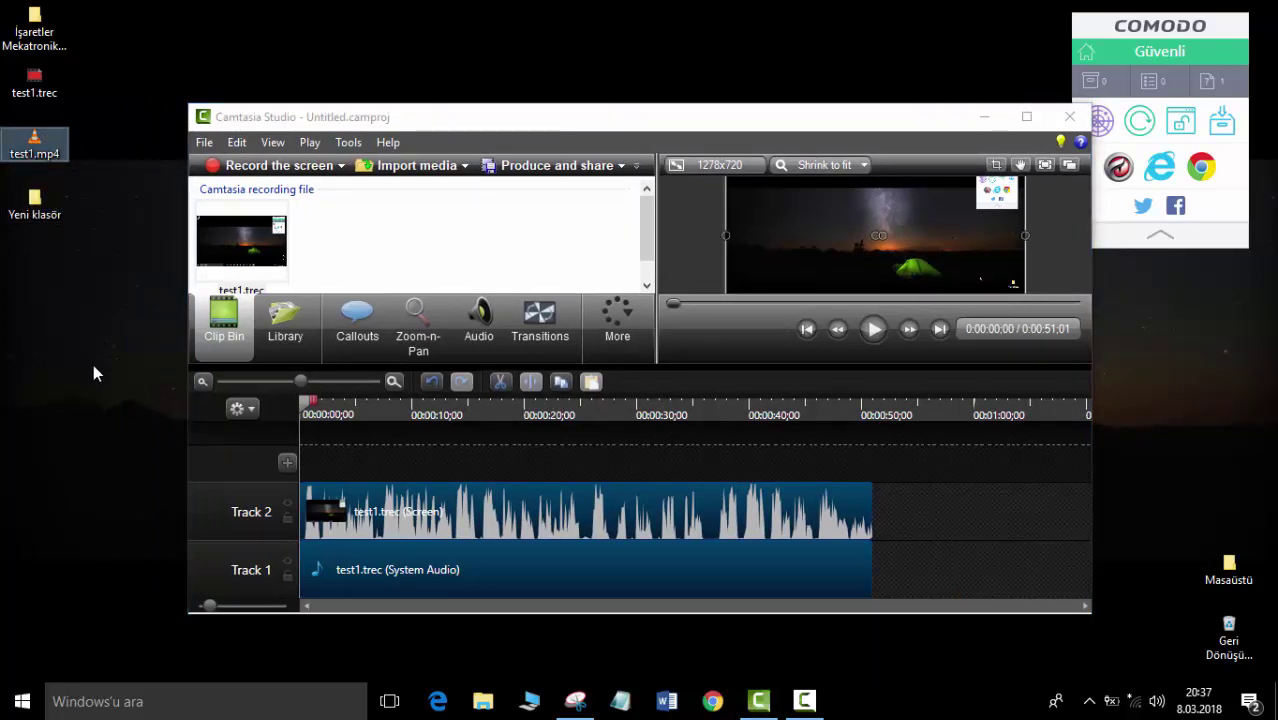
# Play the produced test1.mp4 from the desktop in VLC with the volume lowered to 30%, and close the player.
pyautogui.moveTo(407, 106); pyautogui.dragTo(443, 95)
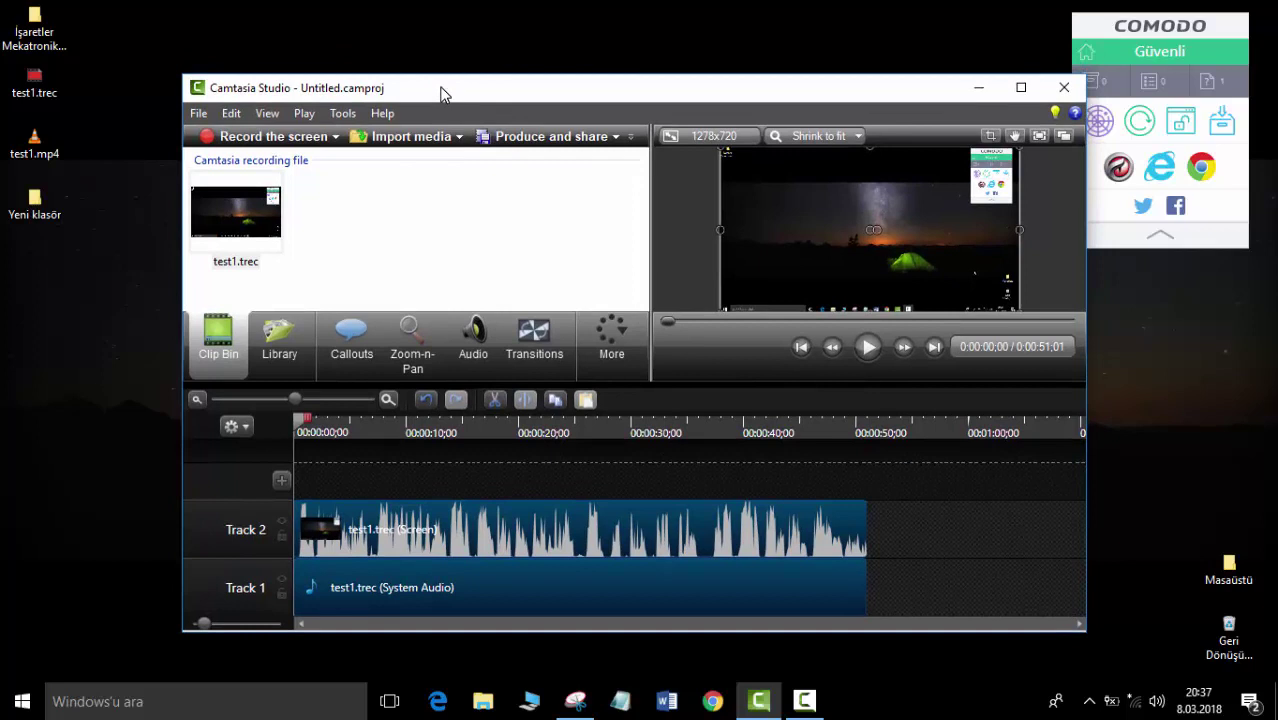
pyautogui.moveTo(441, 88); pyautogui.dragTo(415, 94)
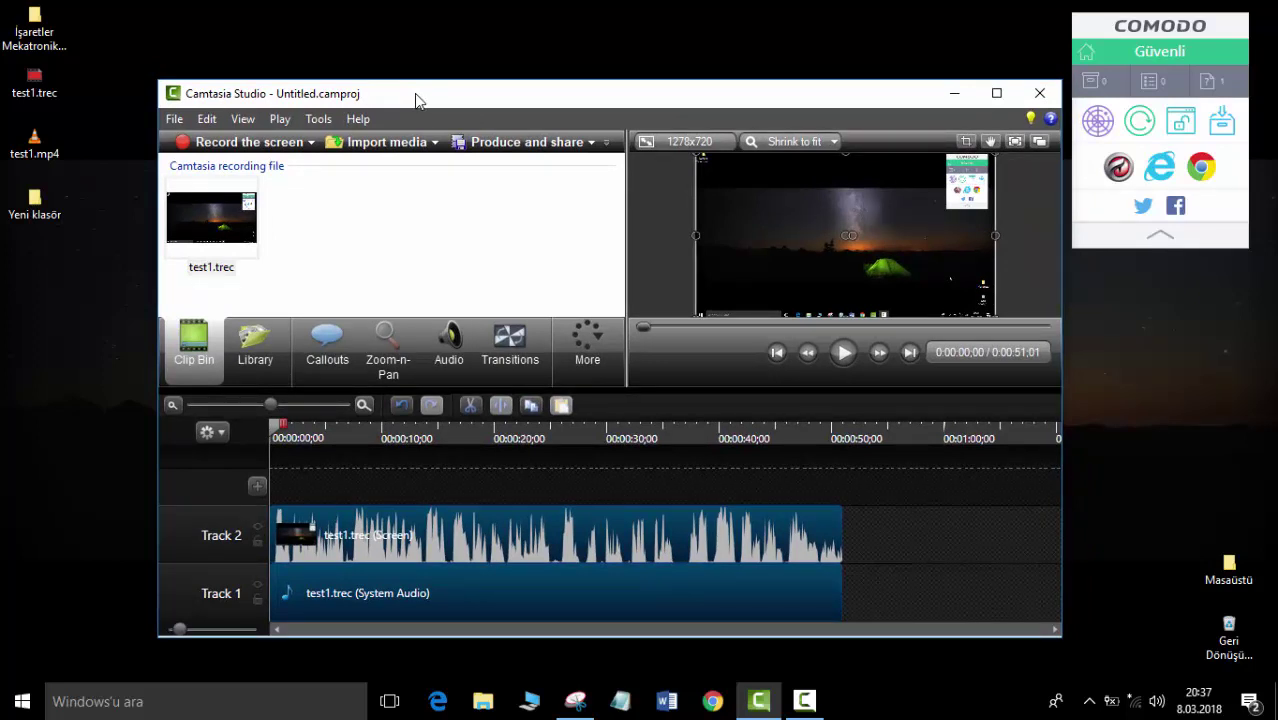
pyautogui.click(56, 160)
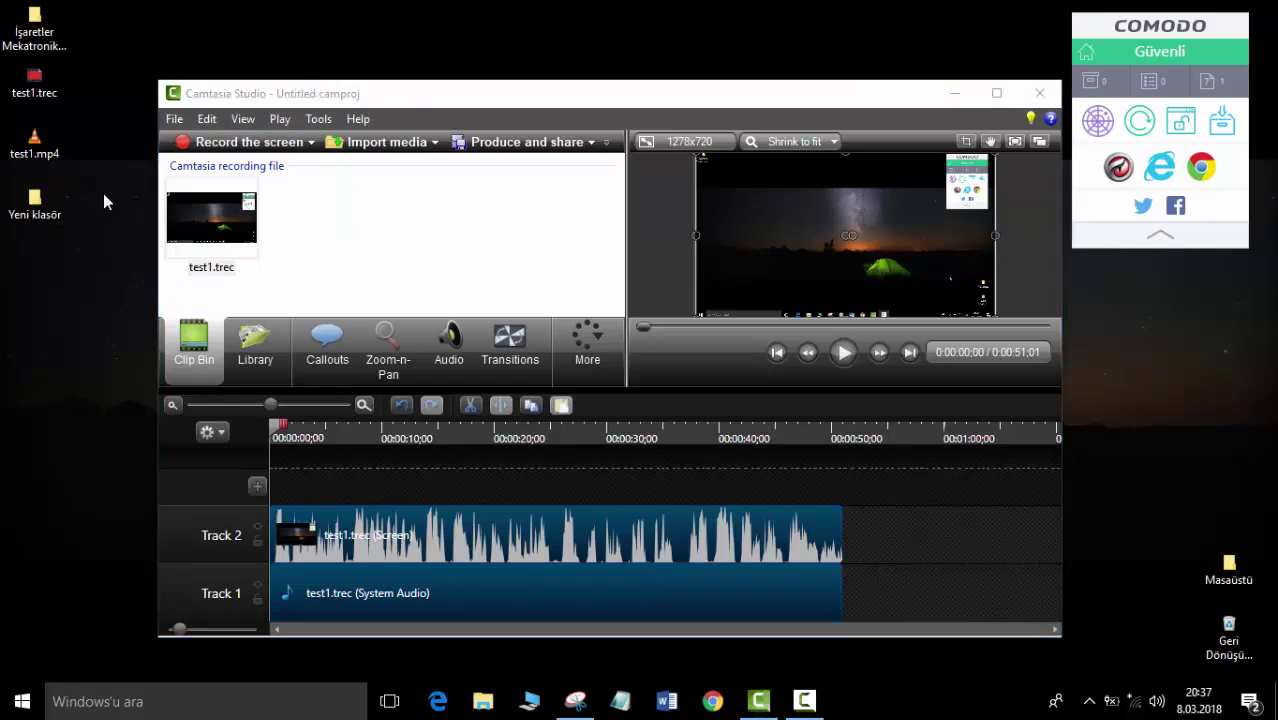
pyautogui.doubleClick(34, 155)
pyautogui.scroll(-5, 1001, 500)
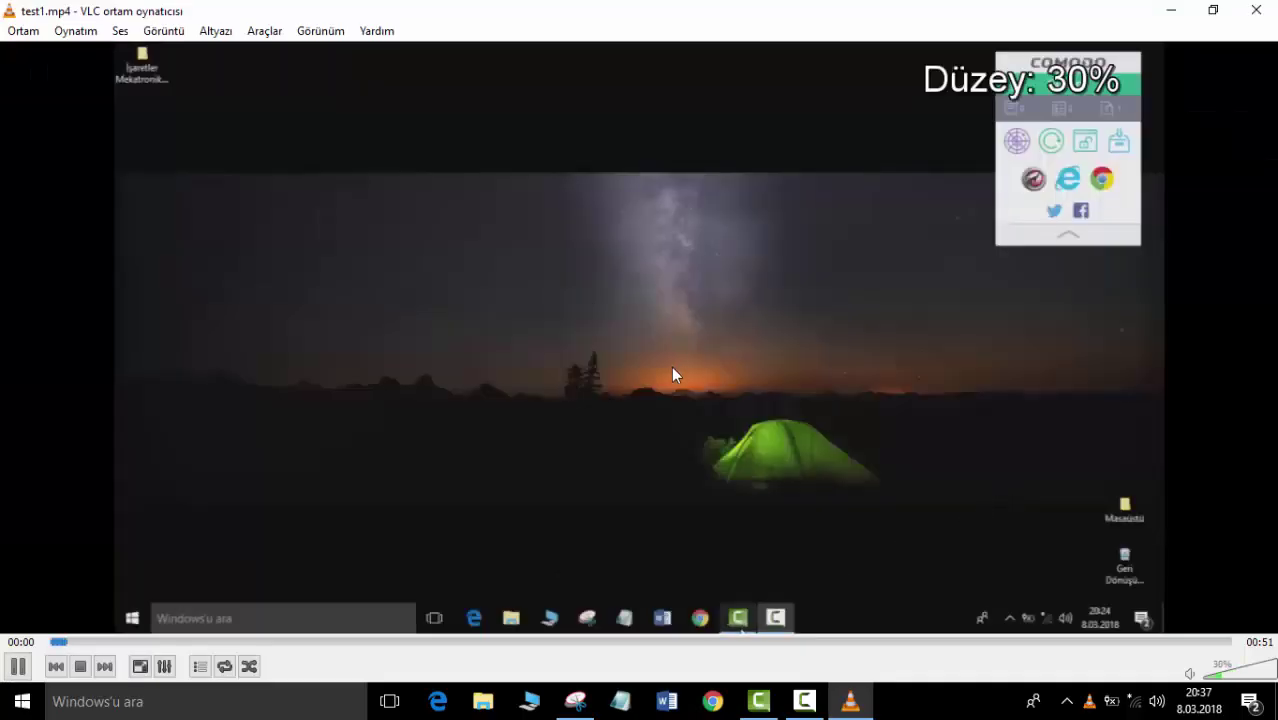
pyautogui.doubleClick(812, 8)
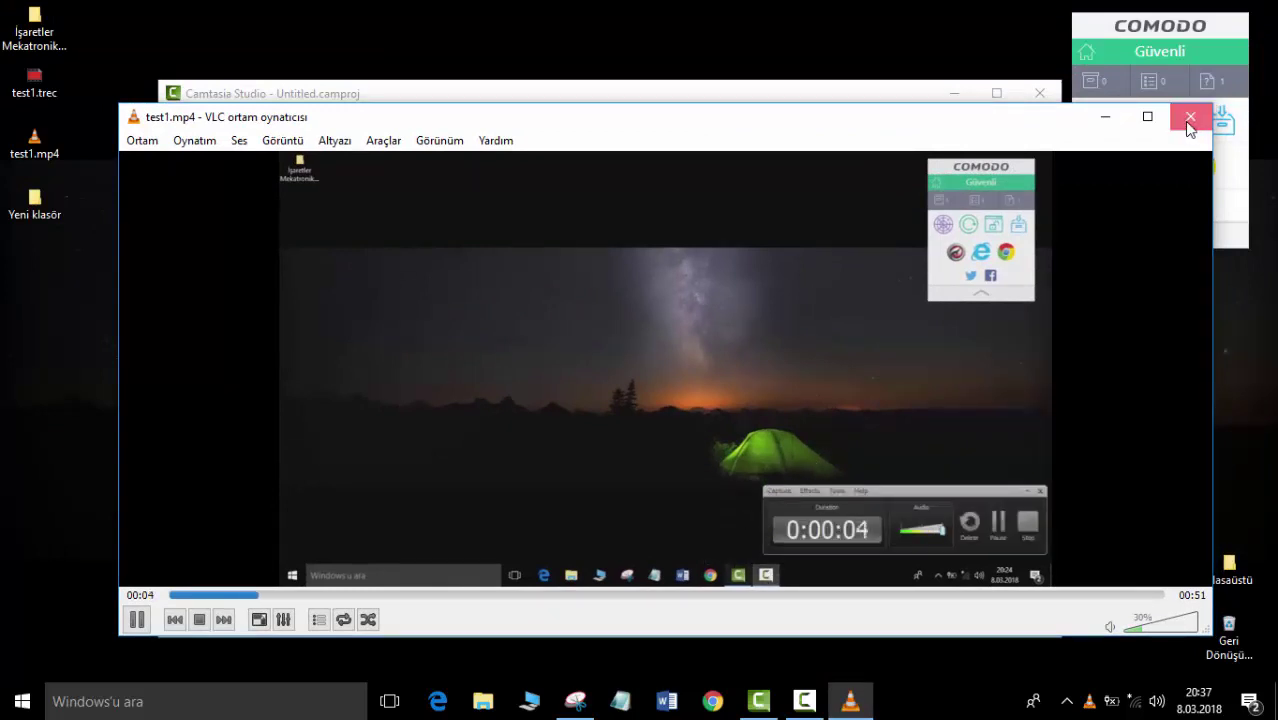
pyautogui.click(1190, 118)
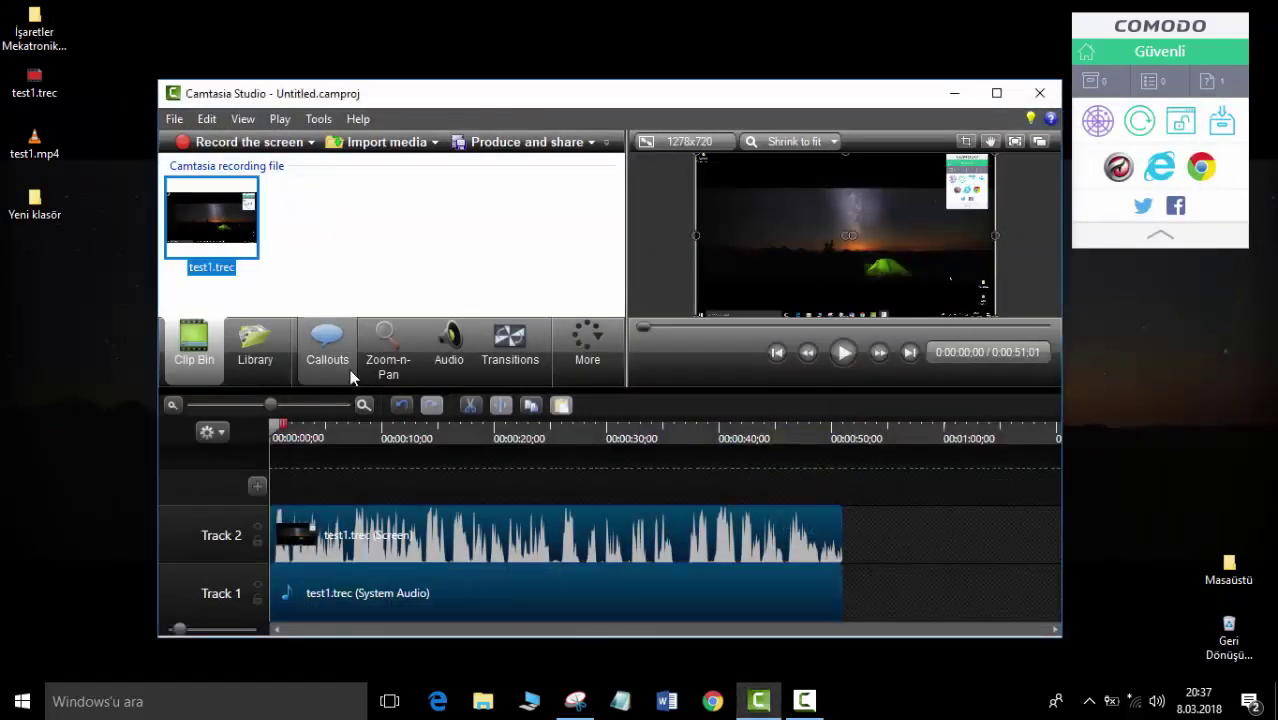
# Preview the Full Song track from the Music - Amity folder of the media library.
pyautogui.click(254, 345)
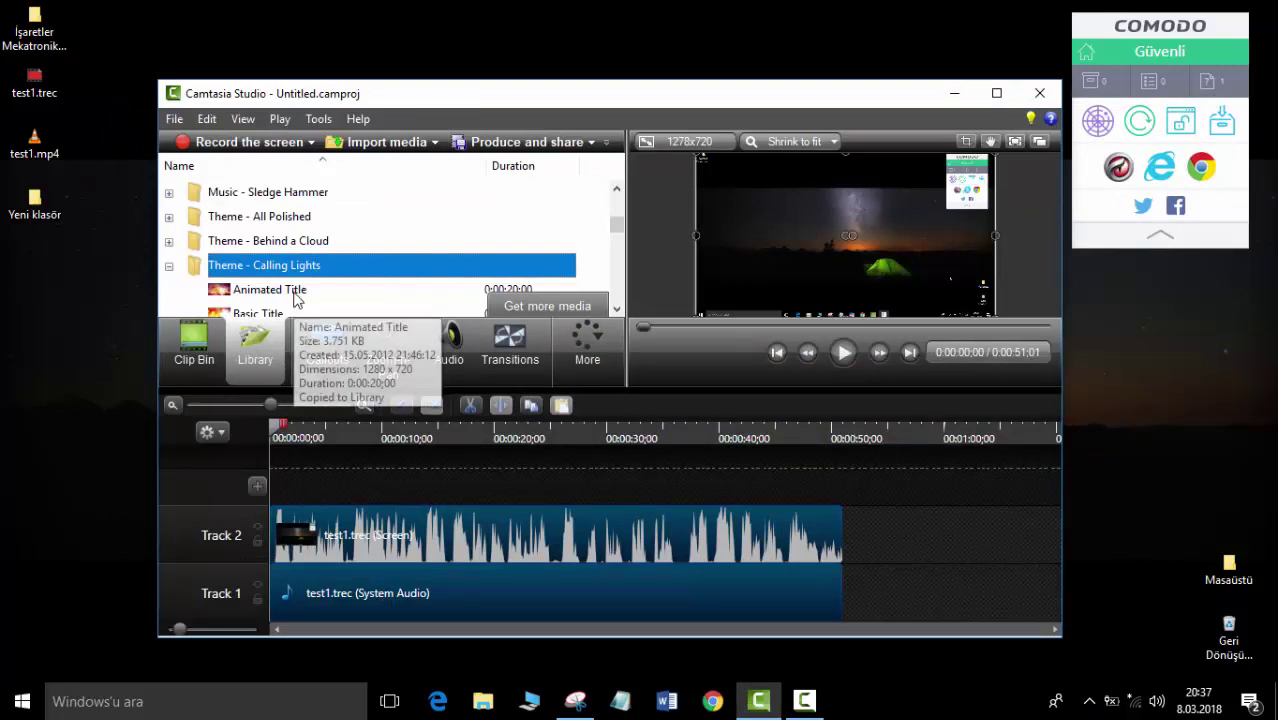
pyautogui.scroll(-1, 285, 290)
pyautogui.scroll(6, 265, 275)
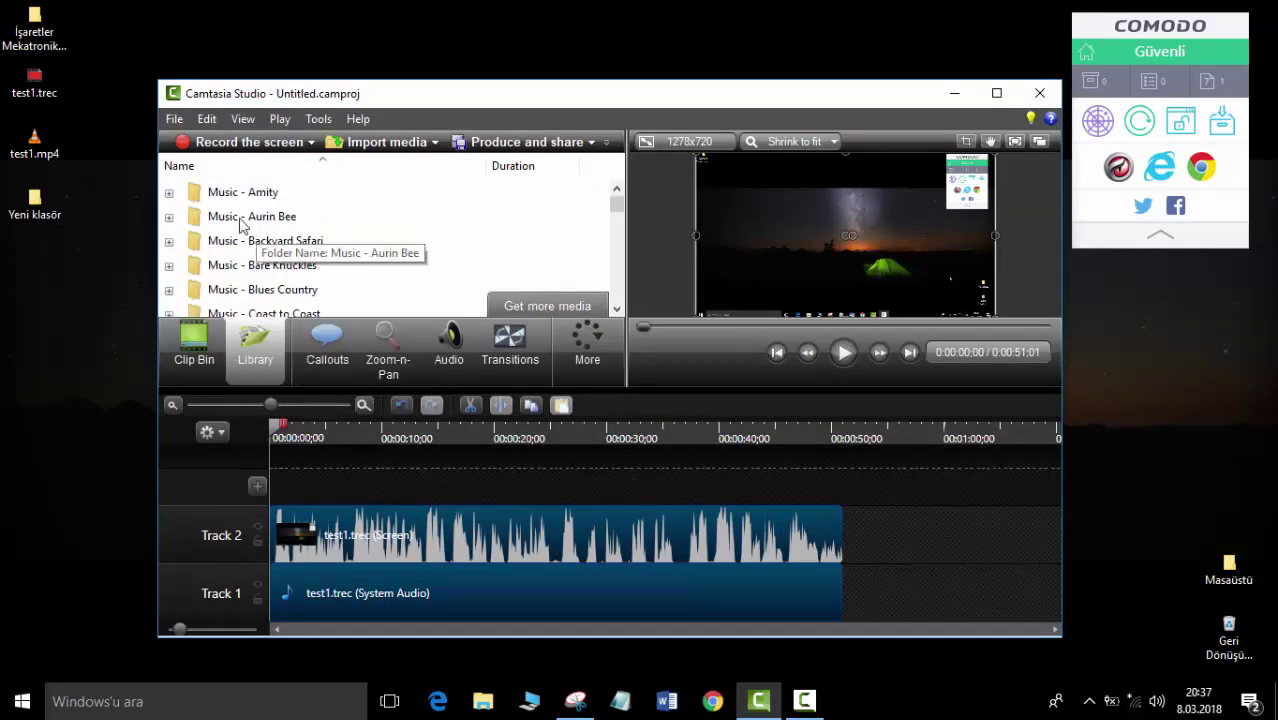
pyautogui.click(169, 193)
pyautogui.click(268, 221)
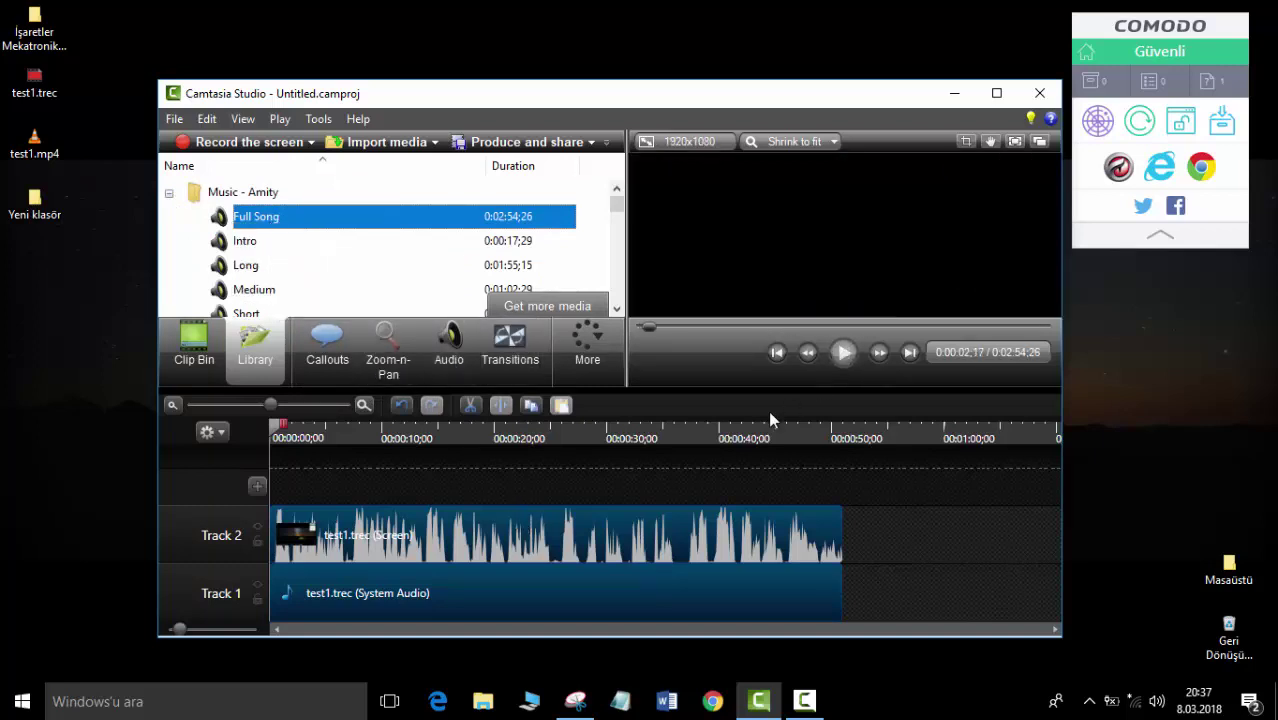
# Add the Amity Intro music clip at the start of a new Track 3 and play back the beginning of the timeline.
pyautogui.moveTo(308, 230); pyautogui.dragTo(313, 203)
pyautogui.click(243, 240)
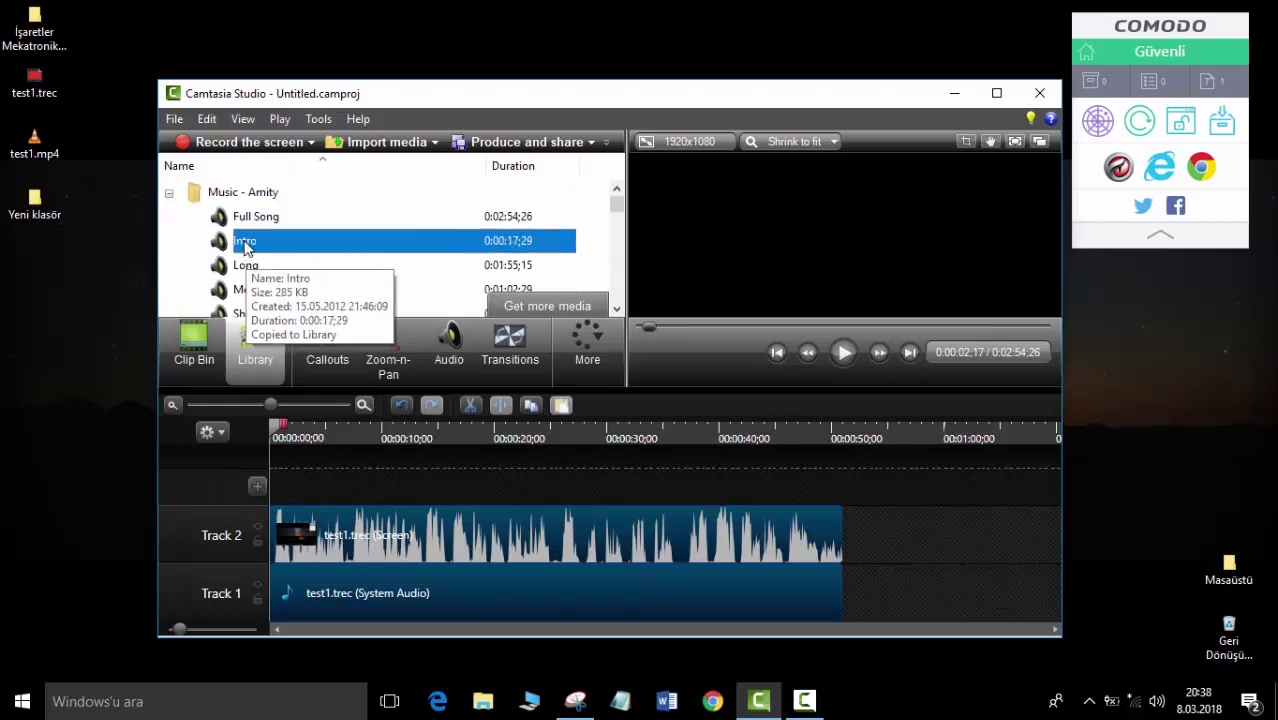
pyautogui.moveTo(243, 240); pyautogui.dragTo(272, 346)
pyautogui.moveTo(372, 493); pyautogui.dragTo(374, 491)
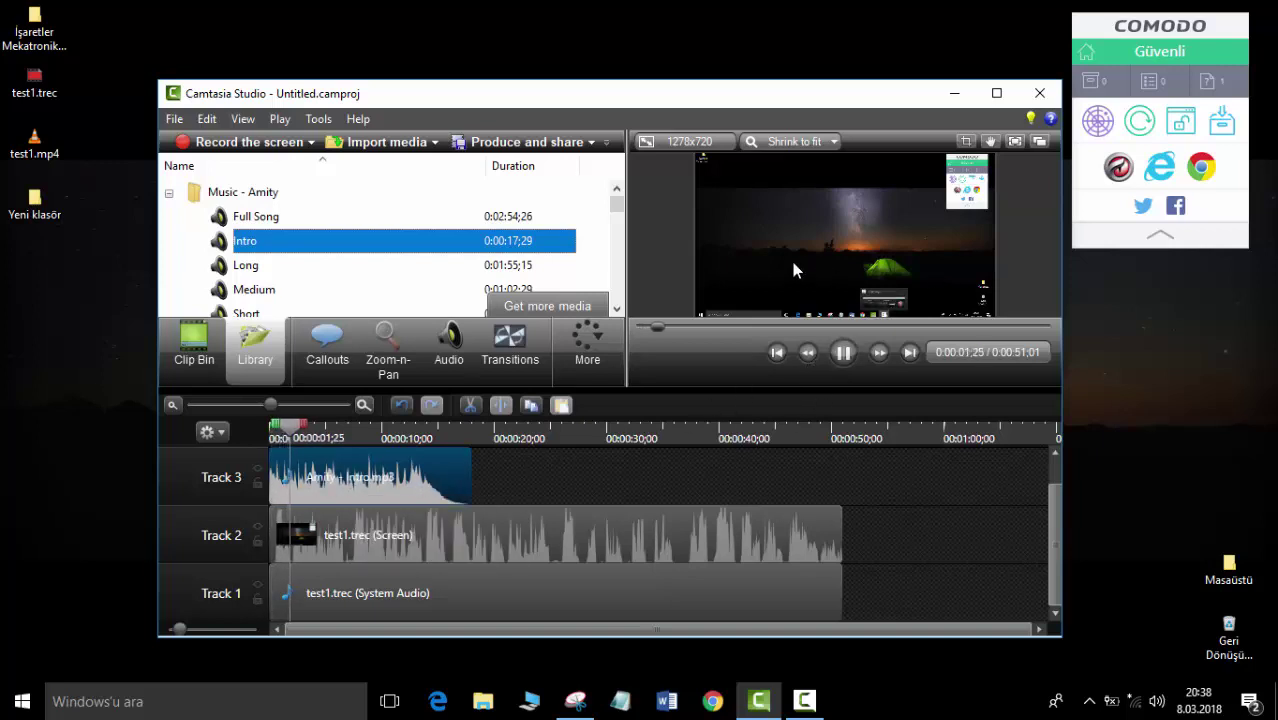
pyautogui.click(842, 355)
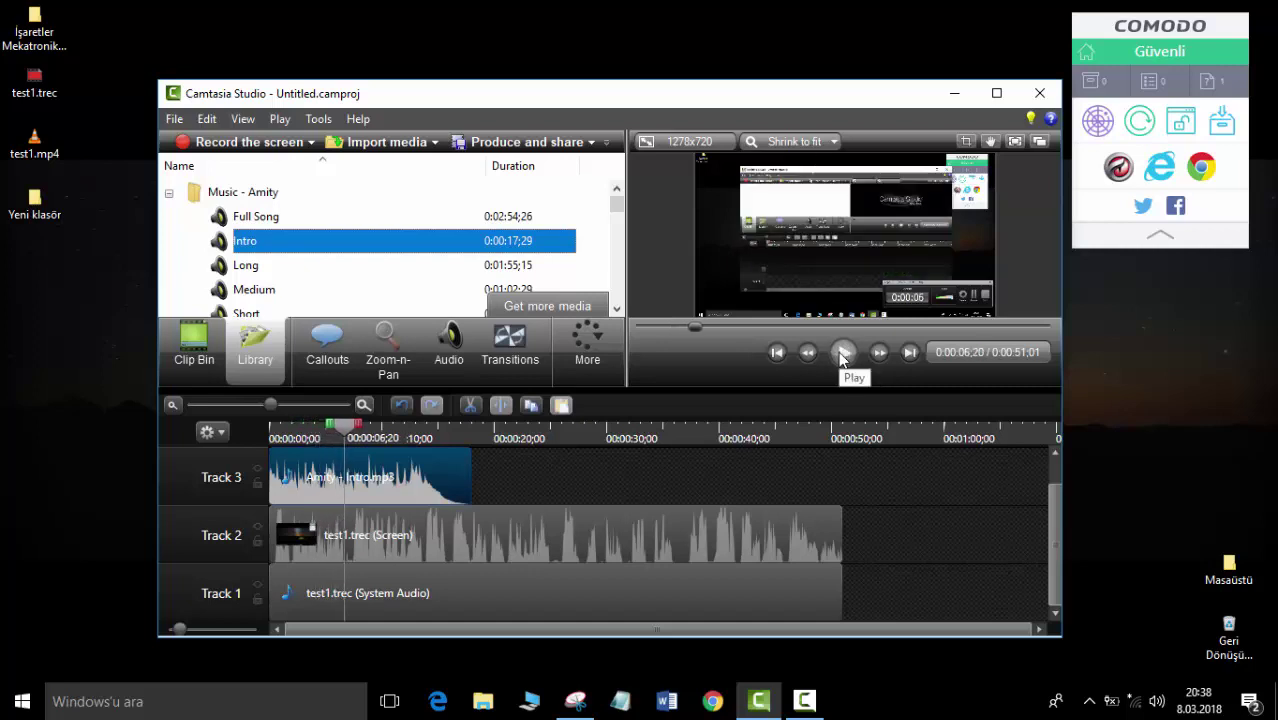
pyautogui.click(842, 355)
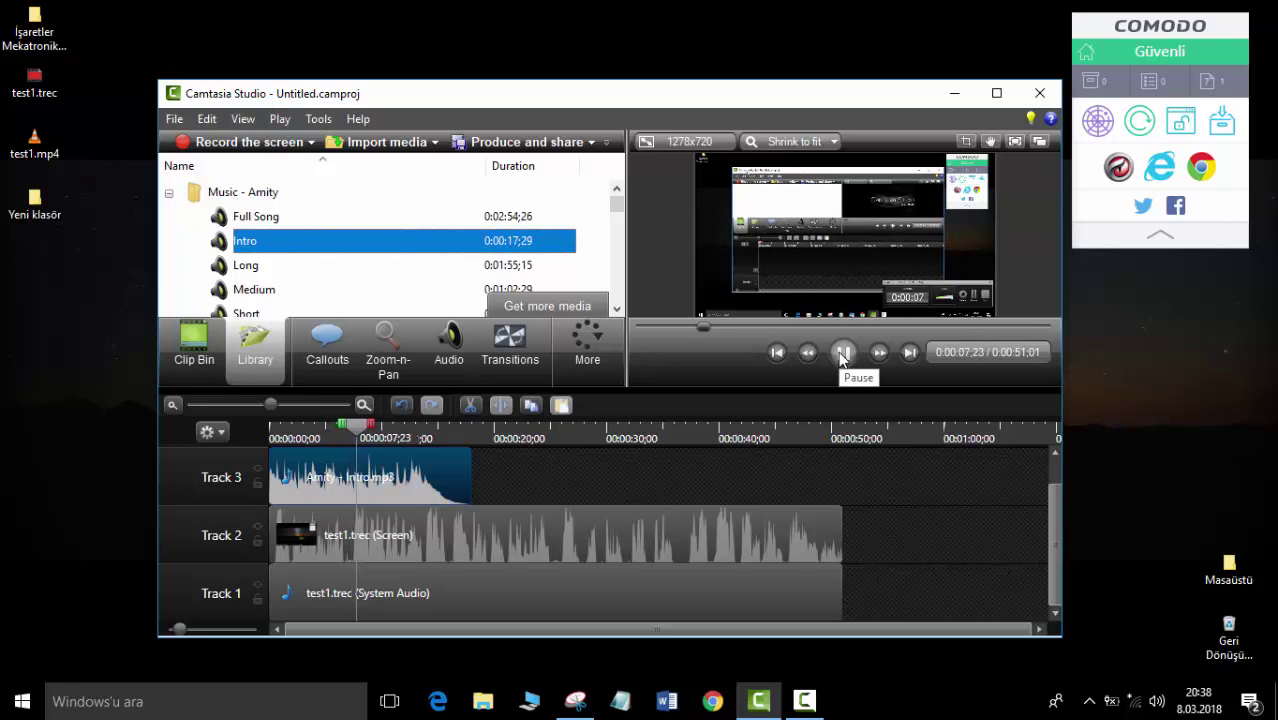
pyautogui.click(842, 355)
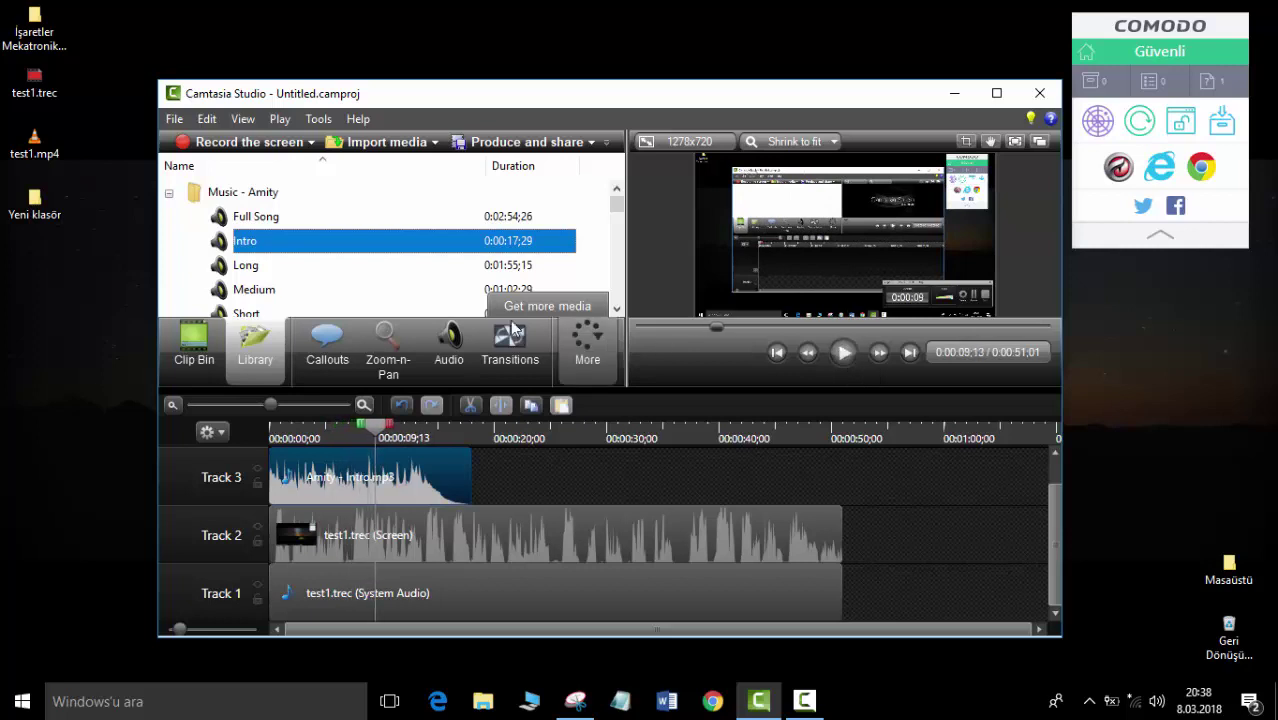
# Maximize the editor, preview the Animated Title from Theme - Calling Lights and place it on Track 3 at about 27 seconds.
pyautogui.moveTo(610, 213); pyautogui.dragTo(621, 236)
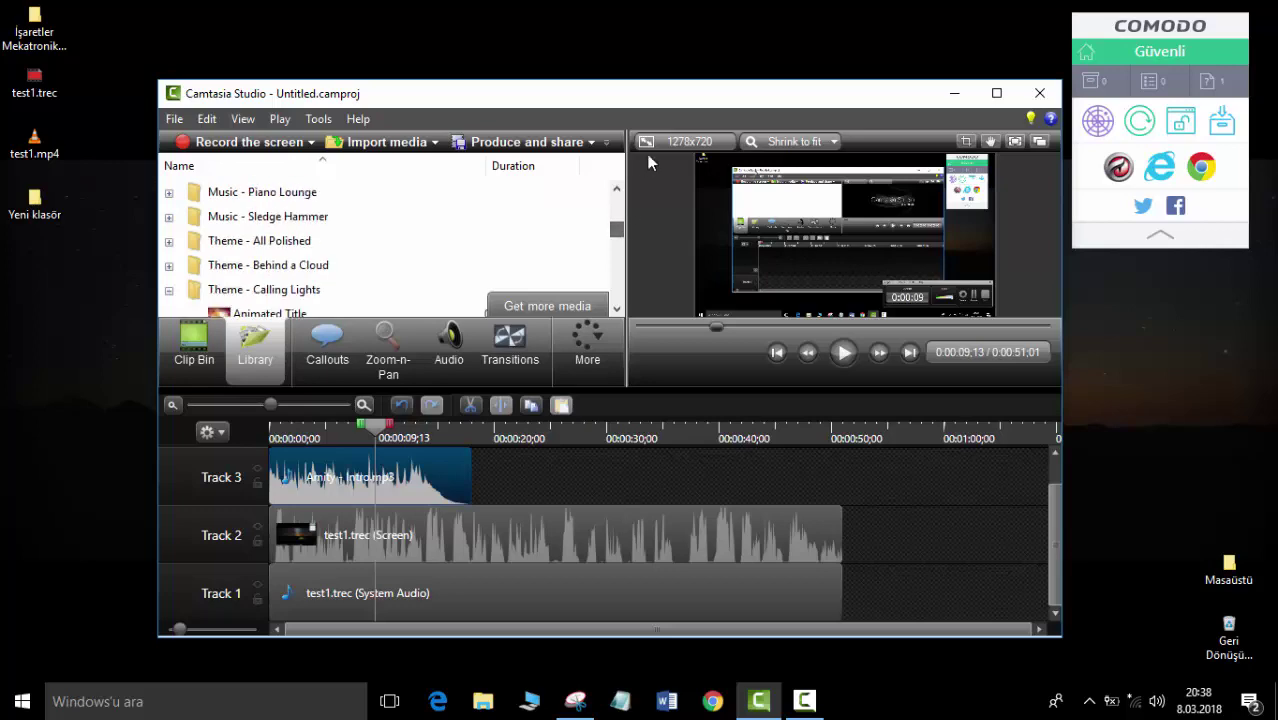
pyautogui.doubleClick(672, 97)
pyautogui.click(105, 230)
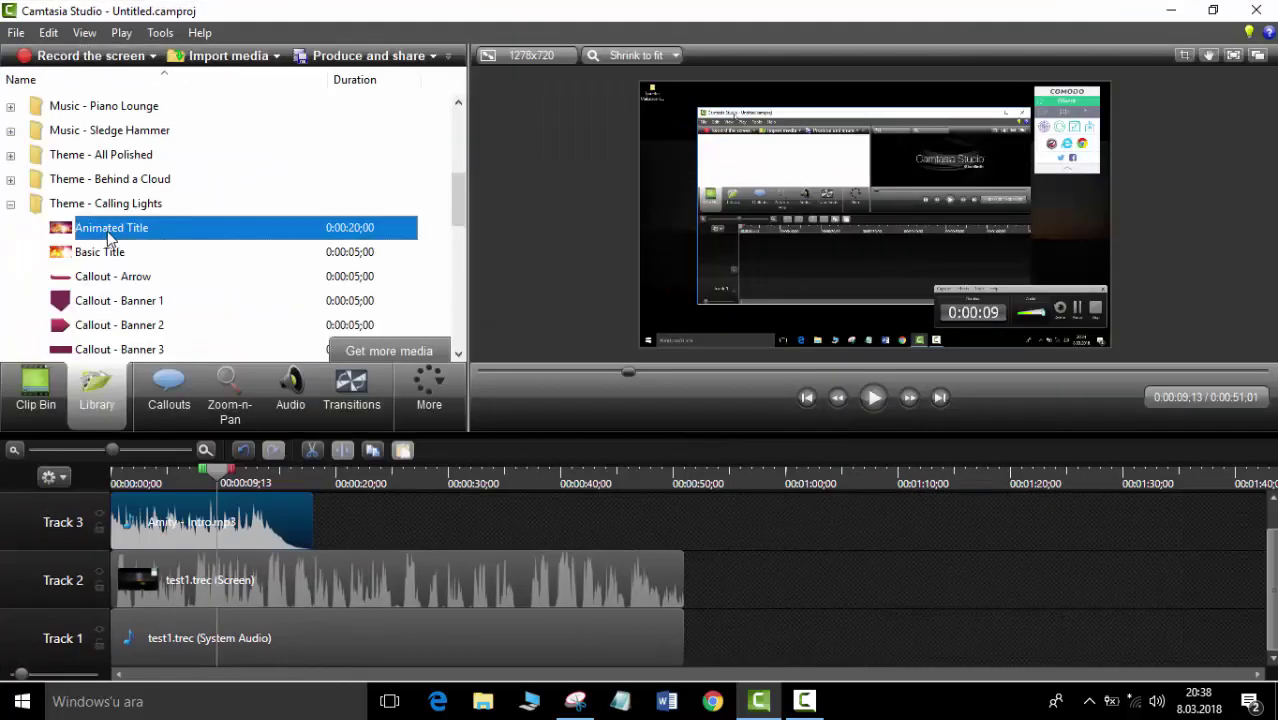
pyautogui.click(128, 232)
pyautogui.moveTo(178, 228); pyautogui.dragTo(132, 204)
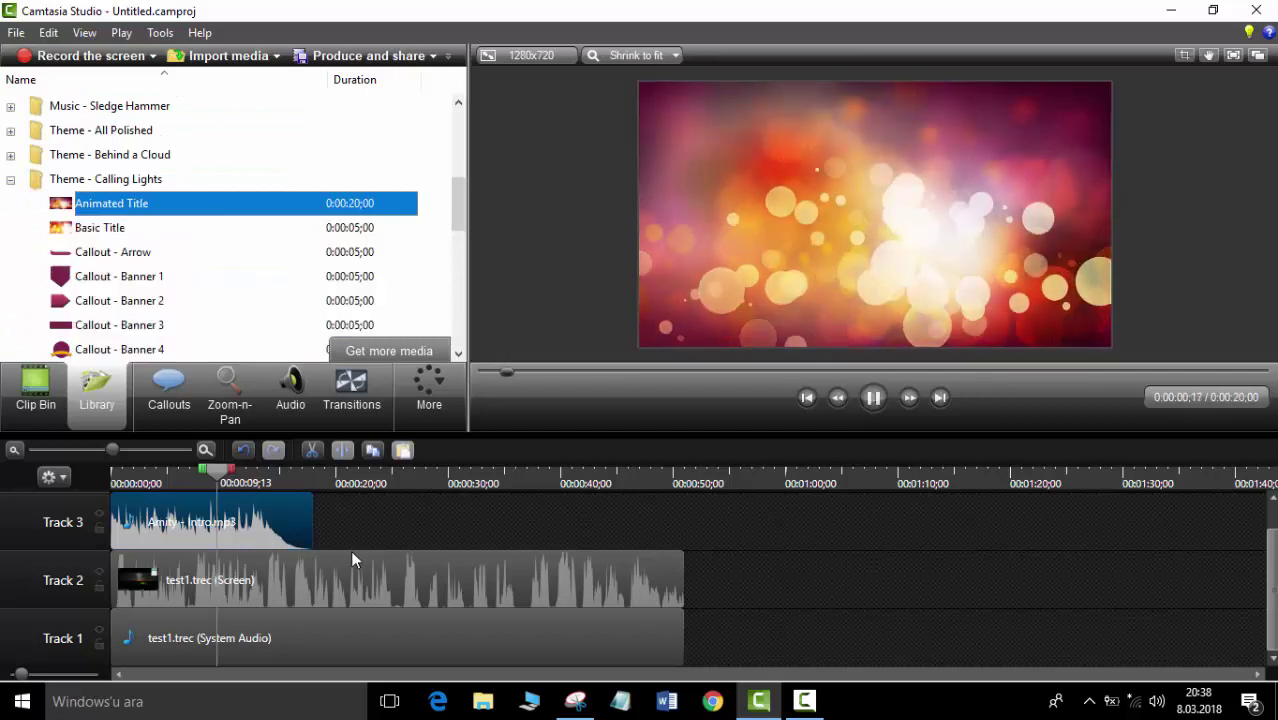
pyautogui.scroll(1, 447, 506)
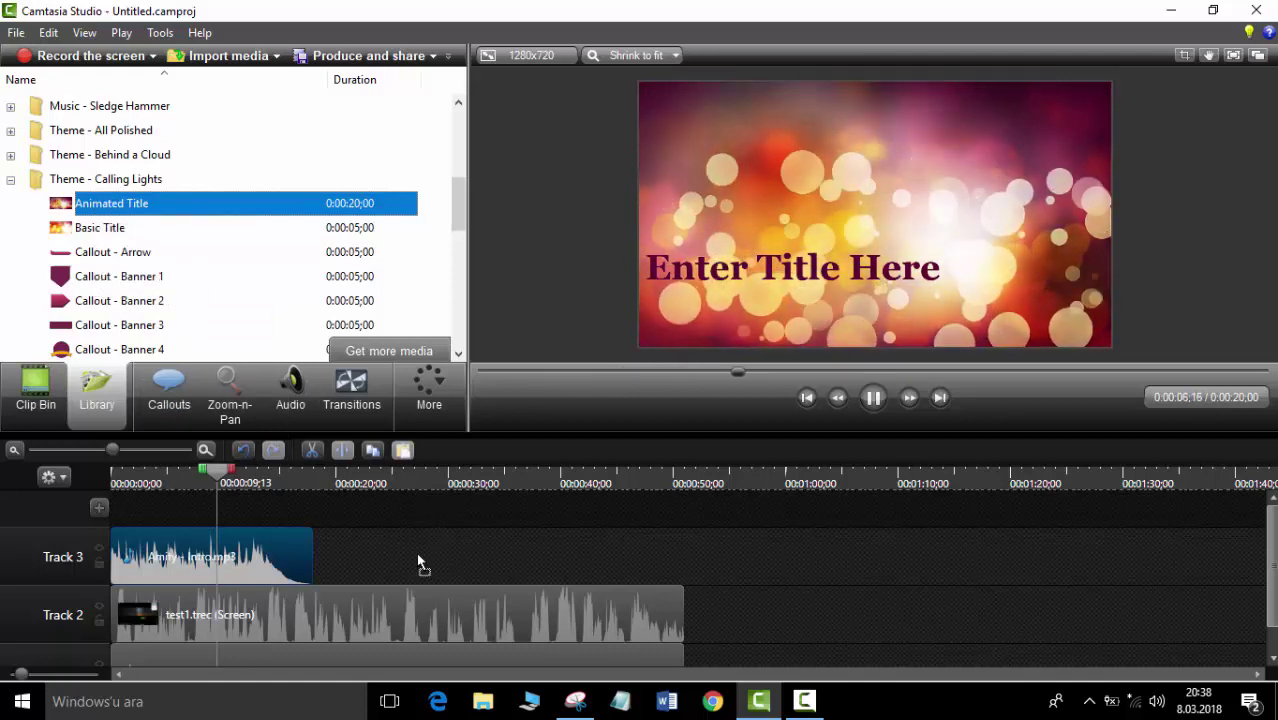
pyautogui.moveTo(430, 550); pyautogui.dragTo(465, 543)
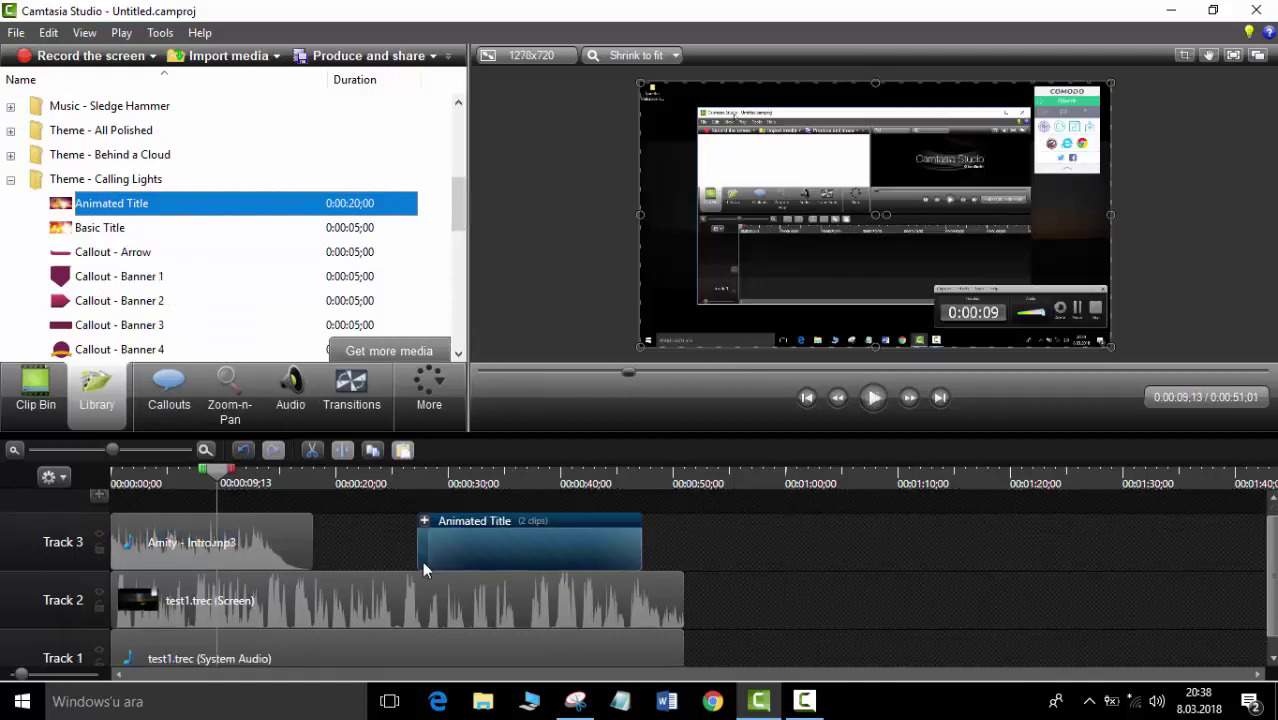
# Move the test1.trec screen clip to start at about 17 seconds and the Animated Title directly behind the Amity intro music.
pyautogui.click(766, 589)
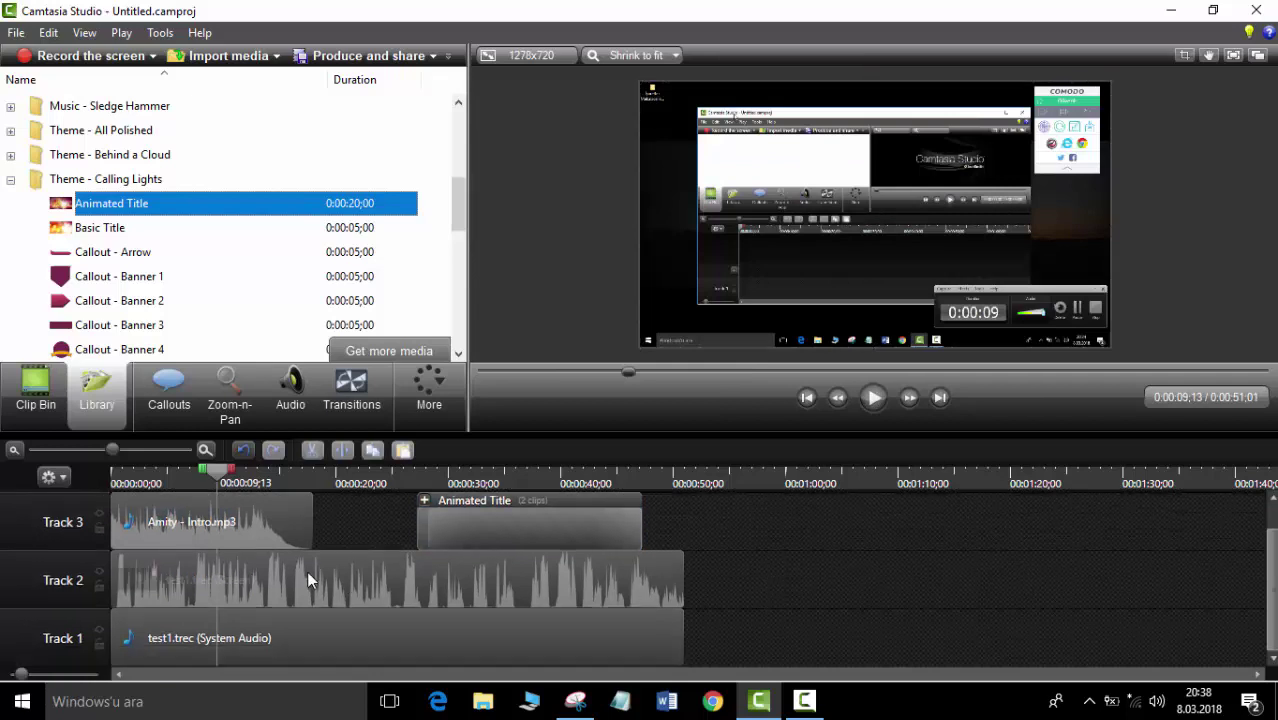
pyautogui.moveTo(343, 578); pyautogui.dragTo(541, 578)
pyautogui.moveTo(556, 522); pyautogui.dragTo(453, 522)
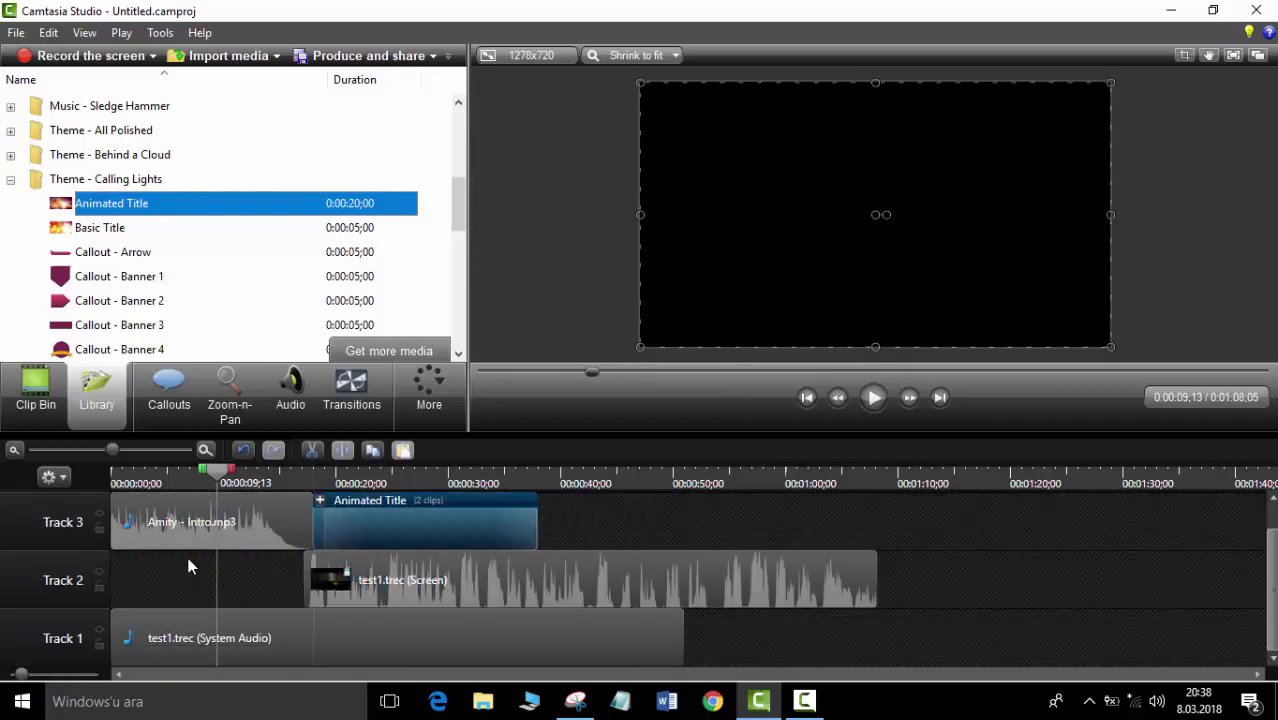
pyautogui.click(231, 518)
pyautogui.click(397, 516)
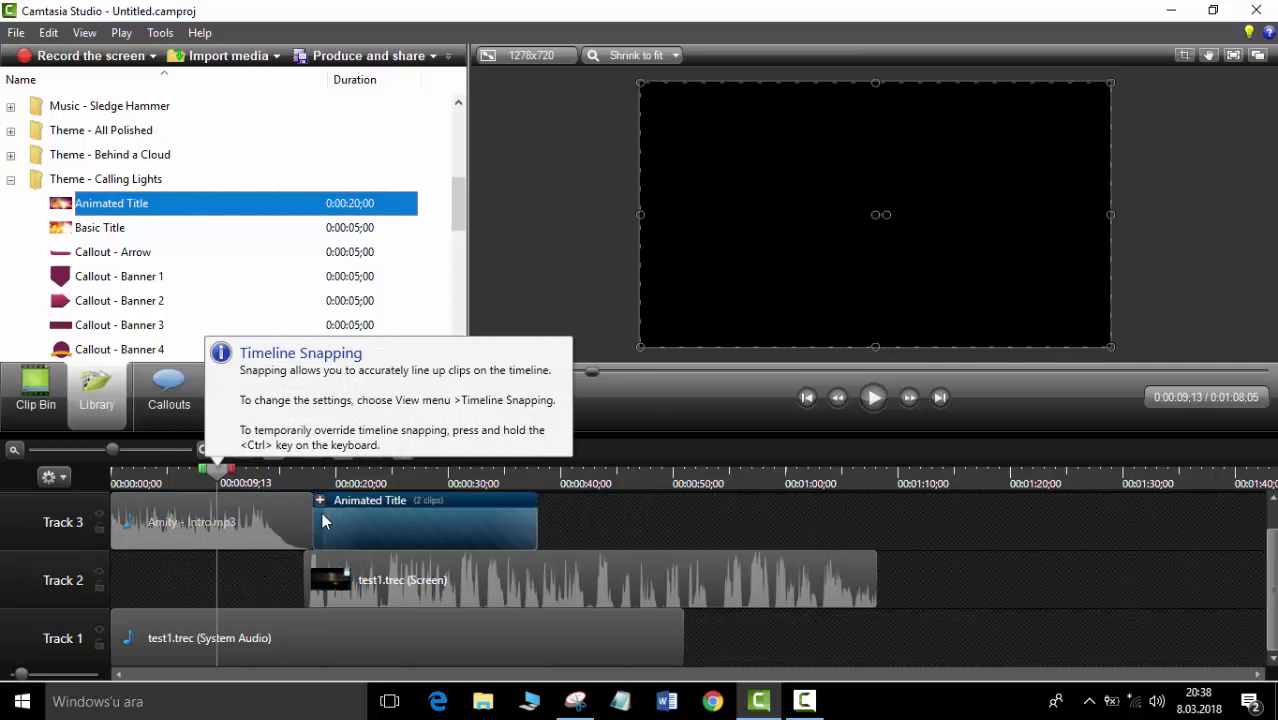
# Move the test1.trec screen clip to start at about 21 seconds and the Animated Title to the start of a new Track 4.
pyautogui.scroll(1, 503, 544)
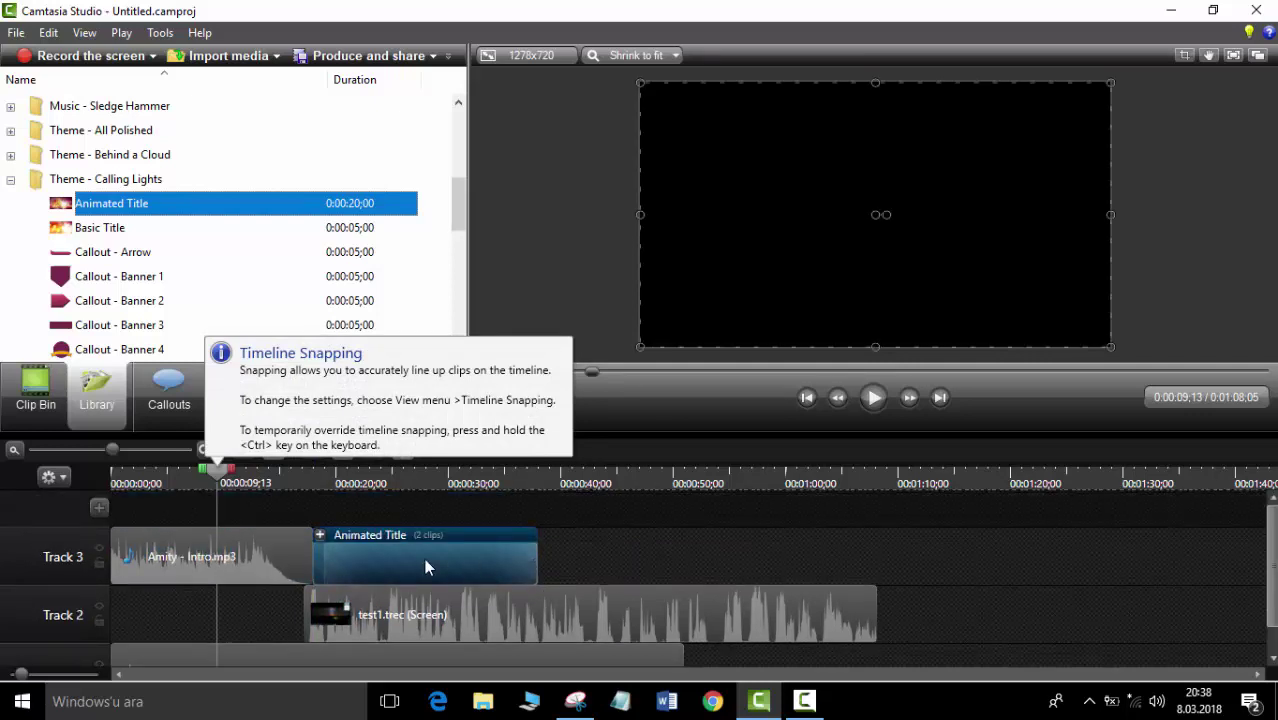
pyautogui.scroll(-1, 424, 558)
pyautogui.moveTo(424, 558); pyautogui.dragTo(468, 558)
pyautogui.scroll(1, 566, 536)
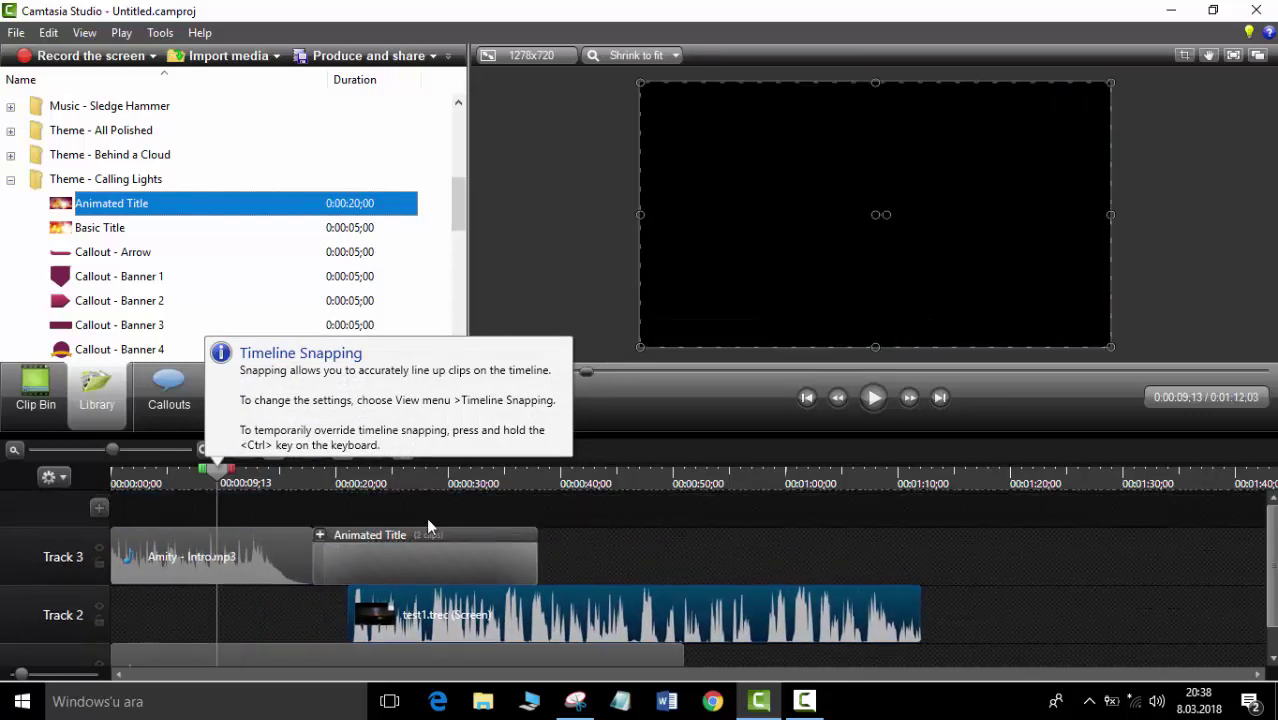
pyautogui.moveTo(426, 517); pyautogui.dragTo(132, 542)
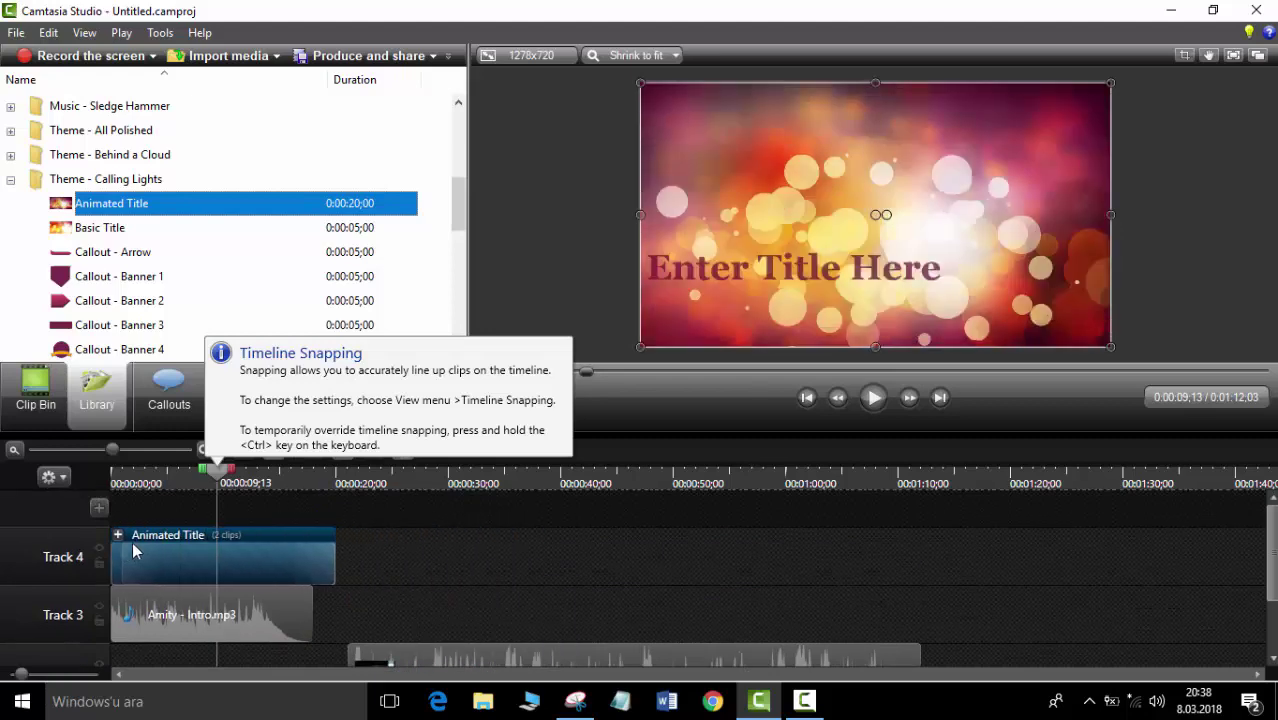
# Move the test1.trec system audio clip on Track 1 so it lines up with the screen clip on Track 2.
pyautogui.scroll(-2, 518, 590)
pyautogui.click(481, 652)
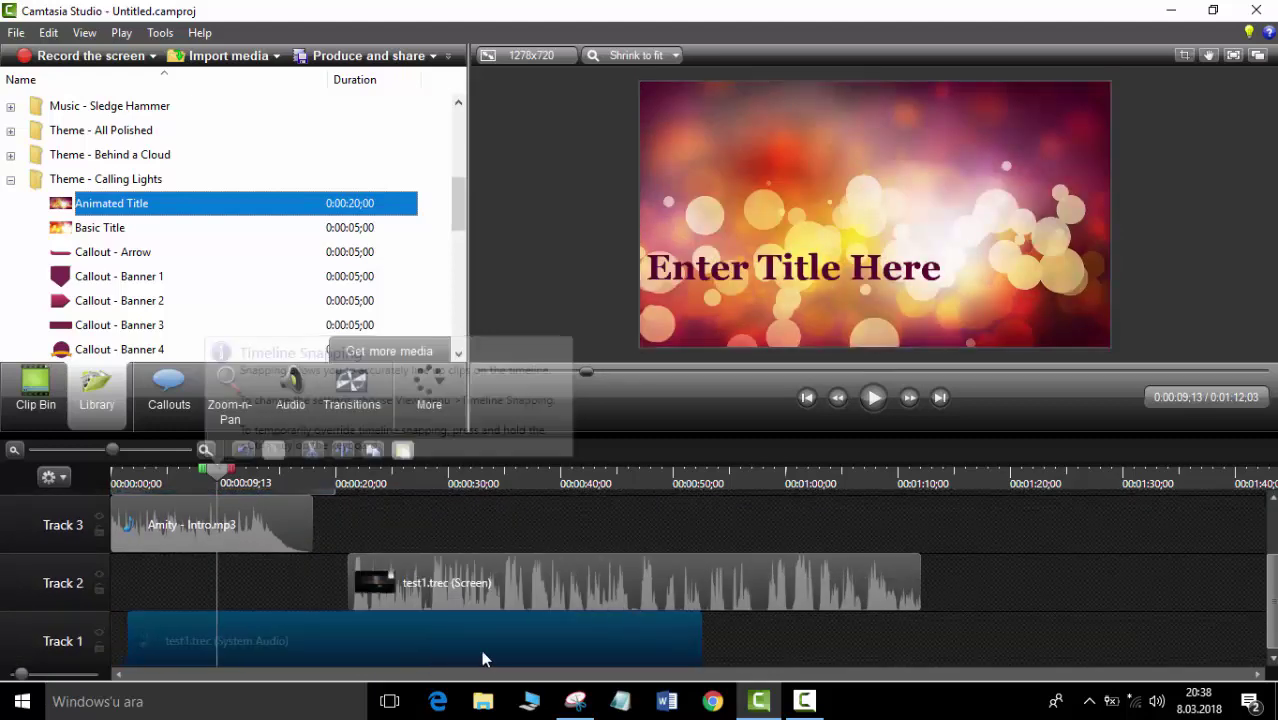
pyautogui.moveTo(481, 652); pyautogui.dragTo(656, 650)
pyautogui.moveTo(289, 529); pyautogui.dragTo(264, 537)
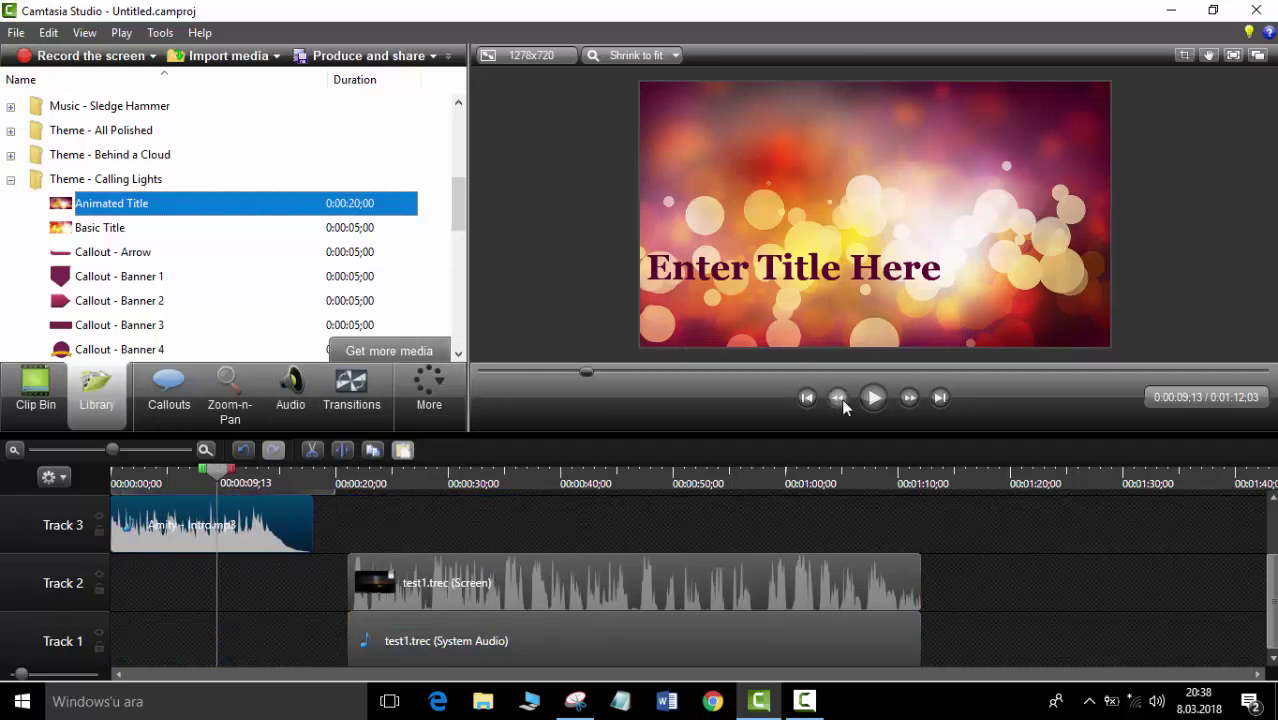
# Replace the placeholder text of the Animated Title with "Deneme Videosu".
pyautogui.click(873, 397)
pyautogui.click(785, 268)
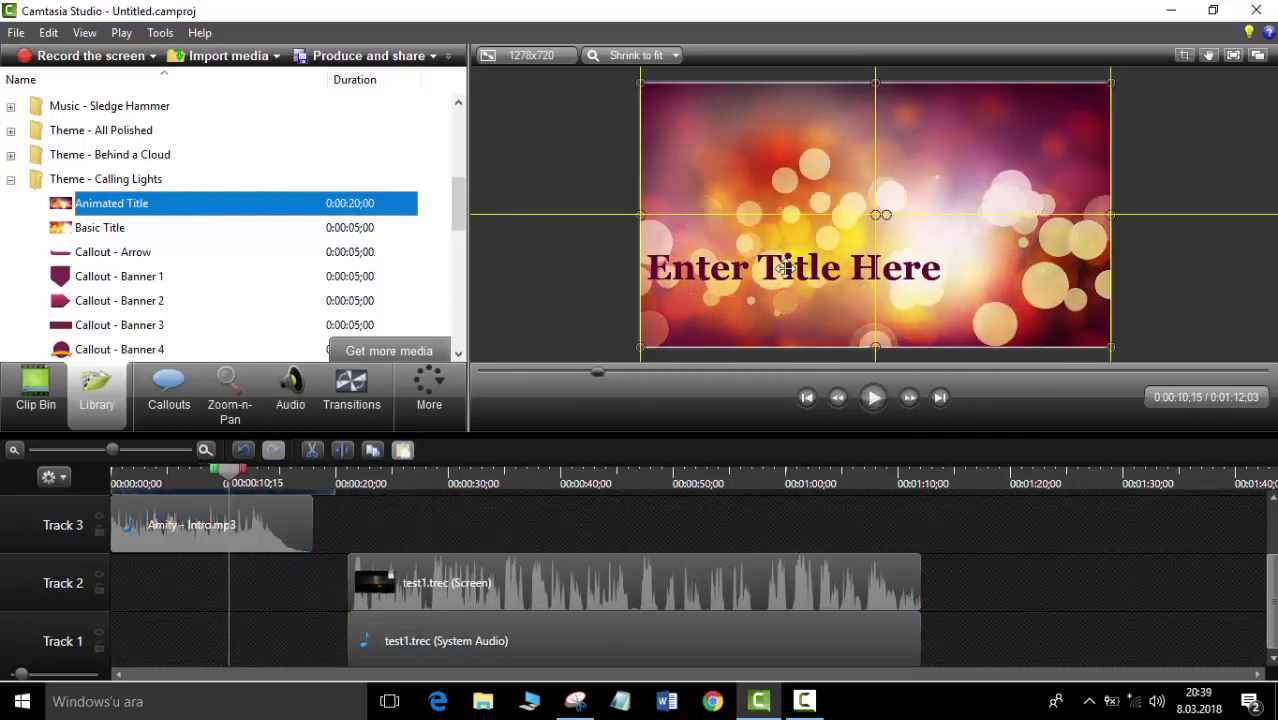
pyautogui.doubleClick(785, 268)
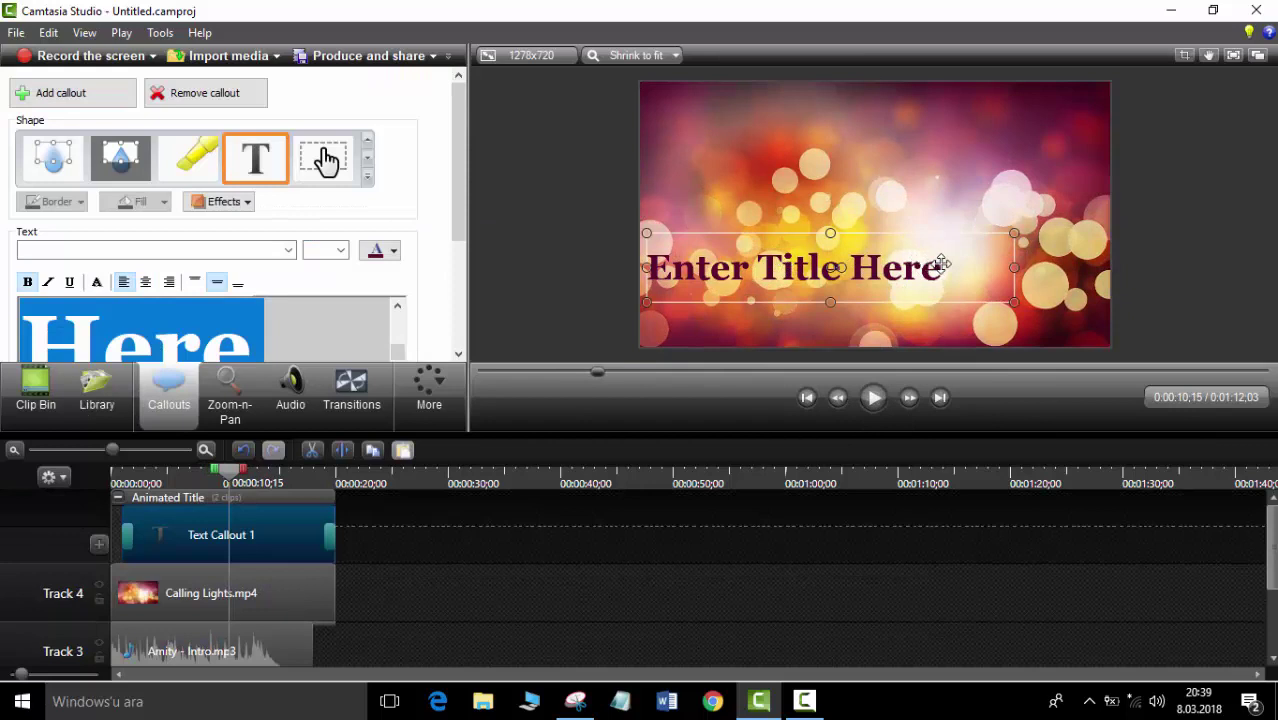
pyautogui.doubleClick(286, 333)
pyautogui.write('Deneme Vide')
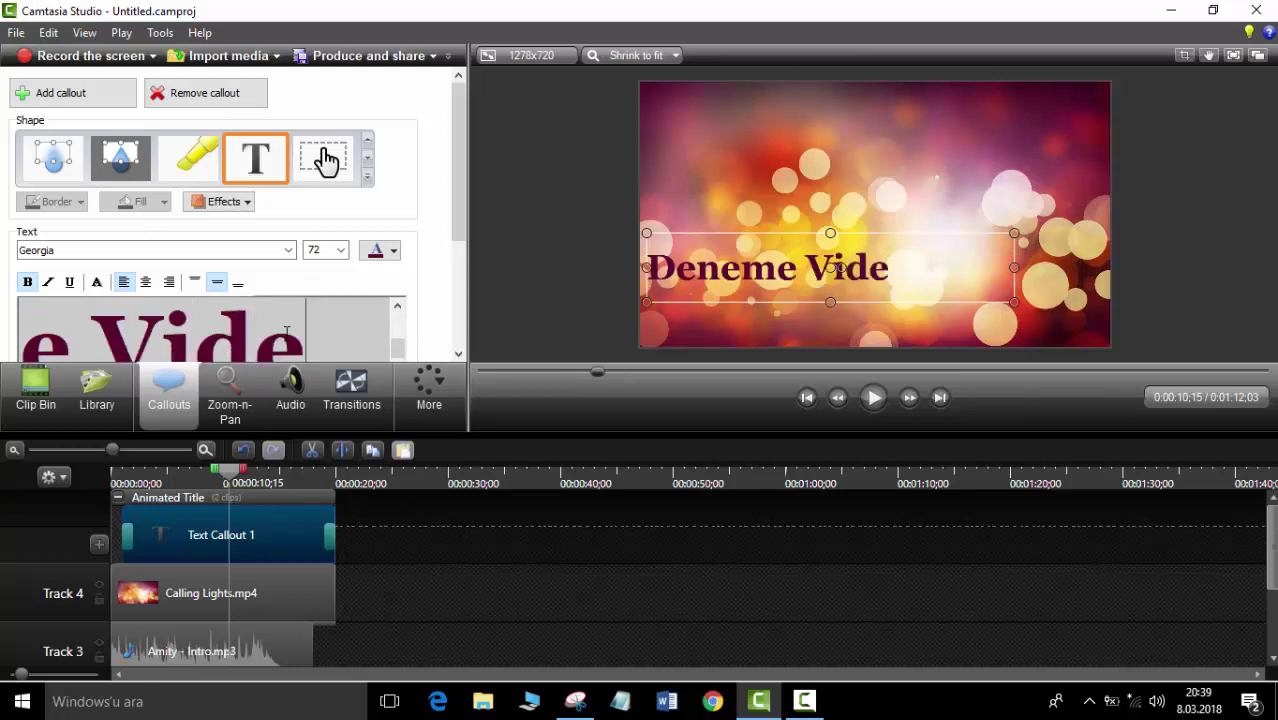
pyautogui.write('osu')
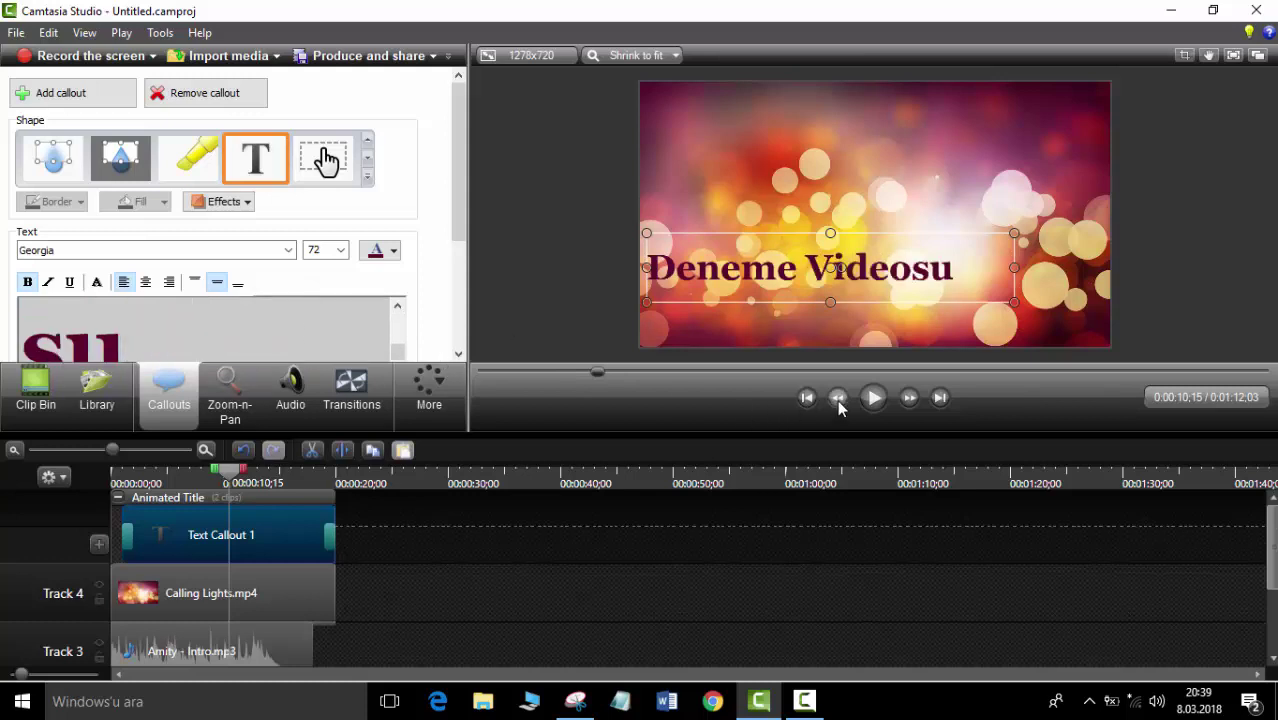
# Preview the animated title, restarting playback from the beginning of the timeline.
pyautogui.click(872, 398)
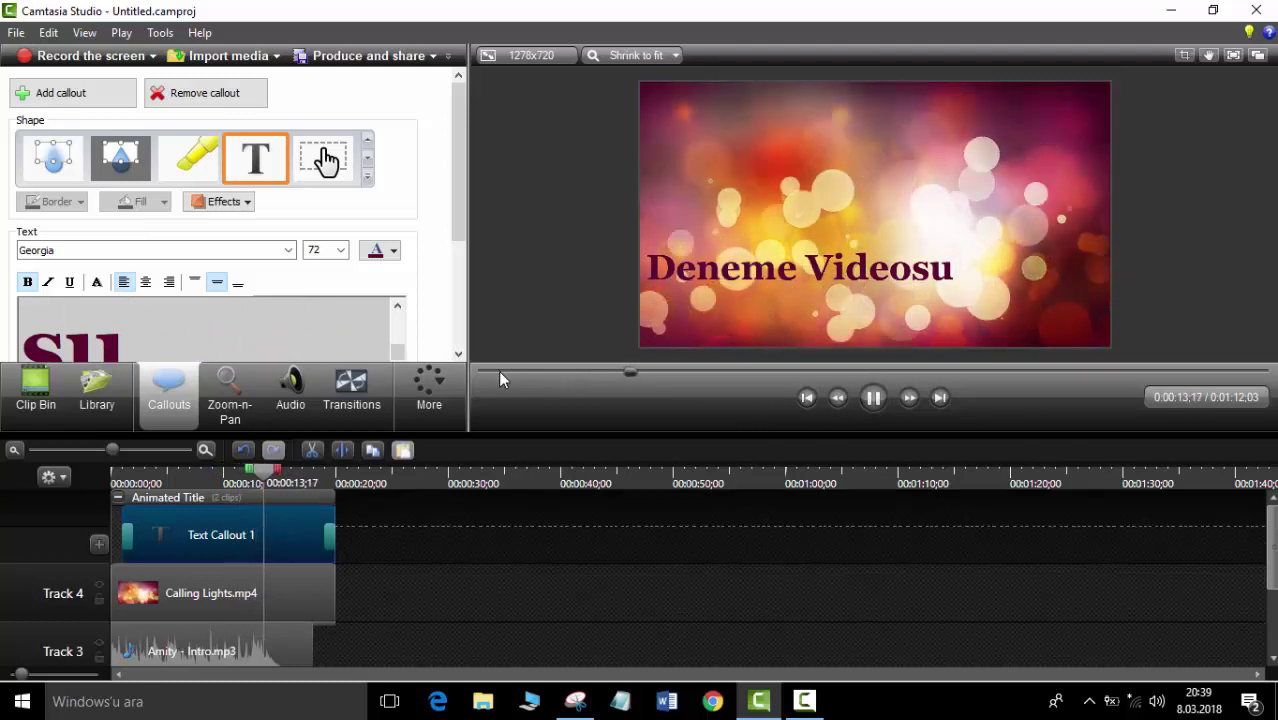
pyautogui.moveTo(498, 370); pyautogui.dragTo(460, 367)
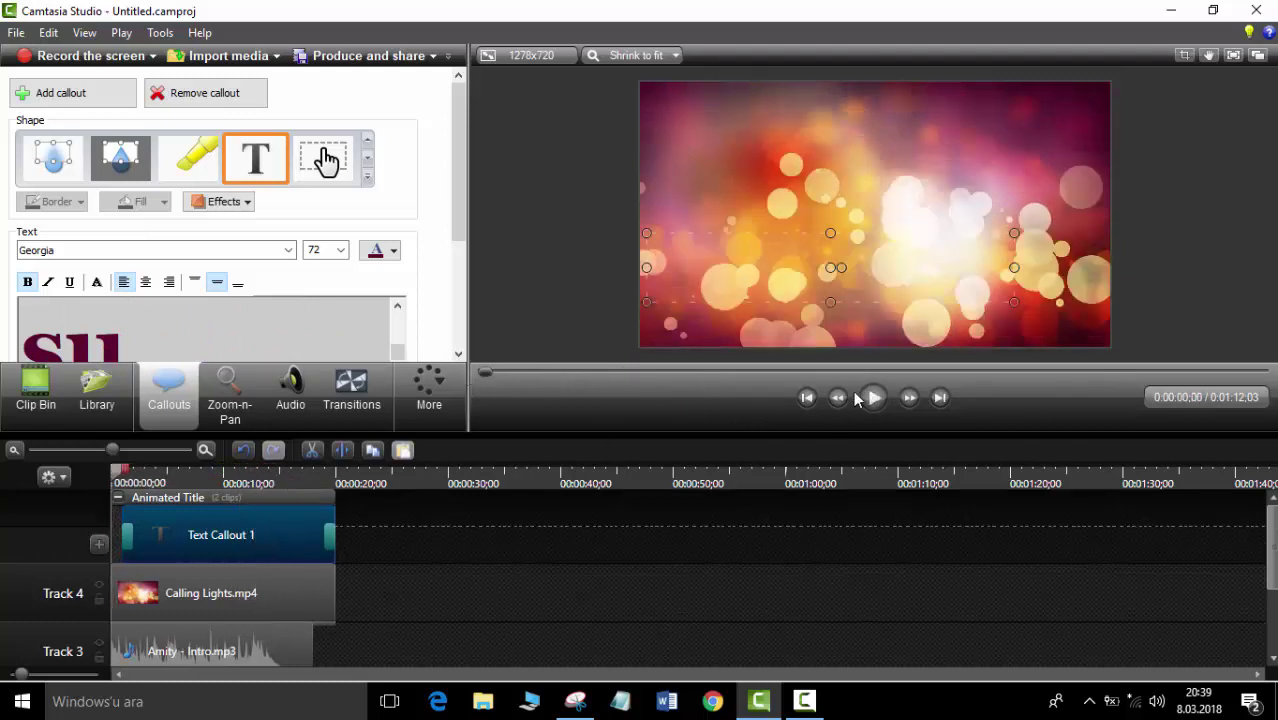
pyautogui.click(872, 398)
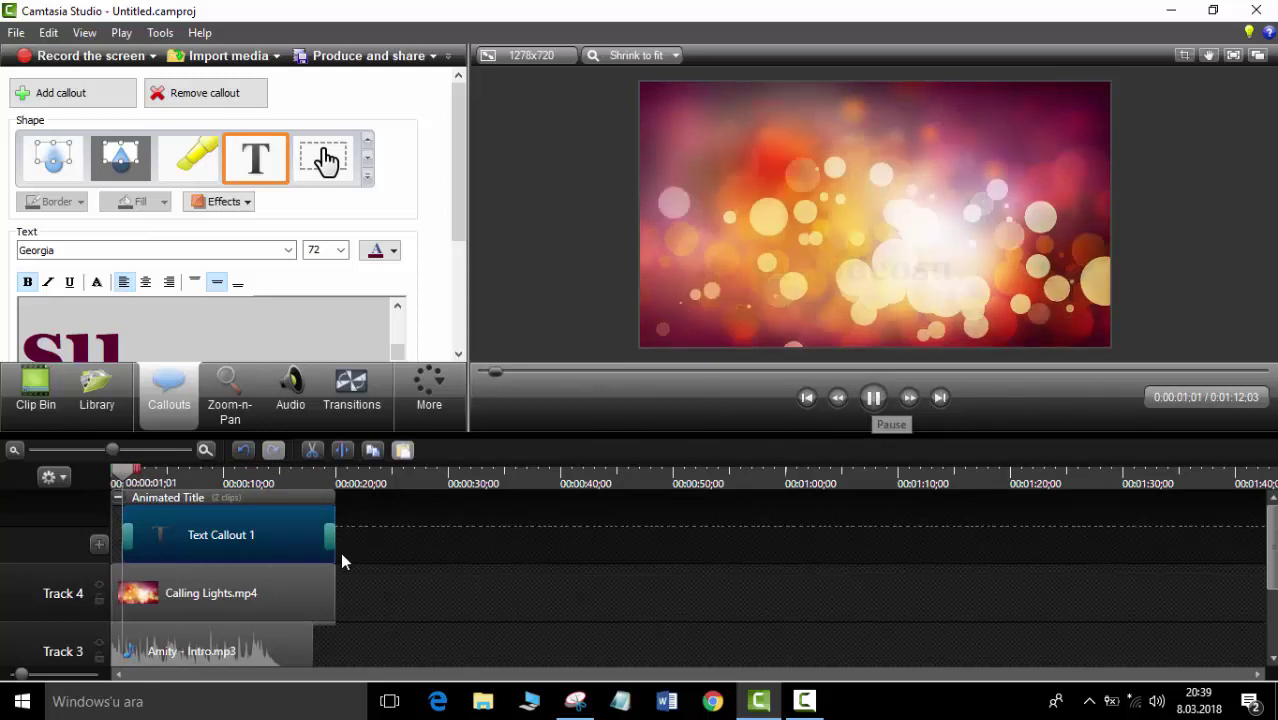
# Adjust the text callout inside the Animated Title so it spans from 0 to about 19 seconds.
pyautogui.click(265, 523)
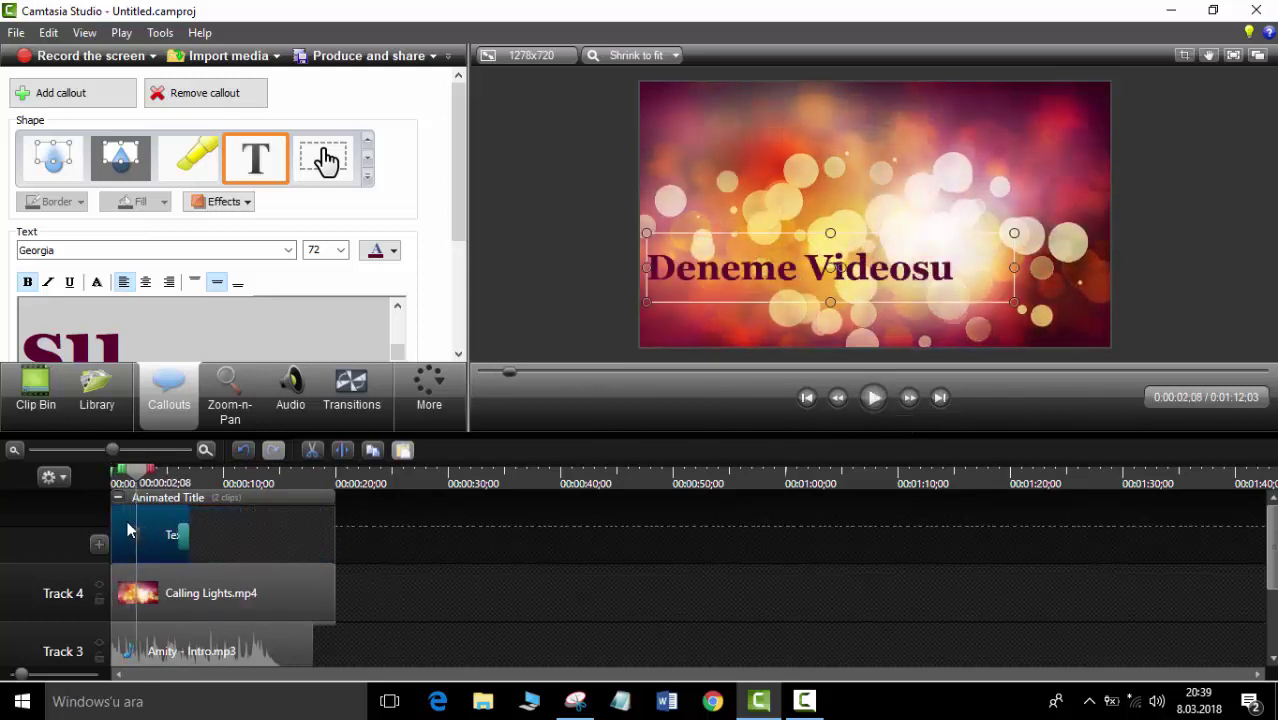
pyautogui.moveTo(185, 535); pyautogui.dragTo(318, 531)
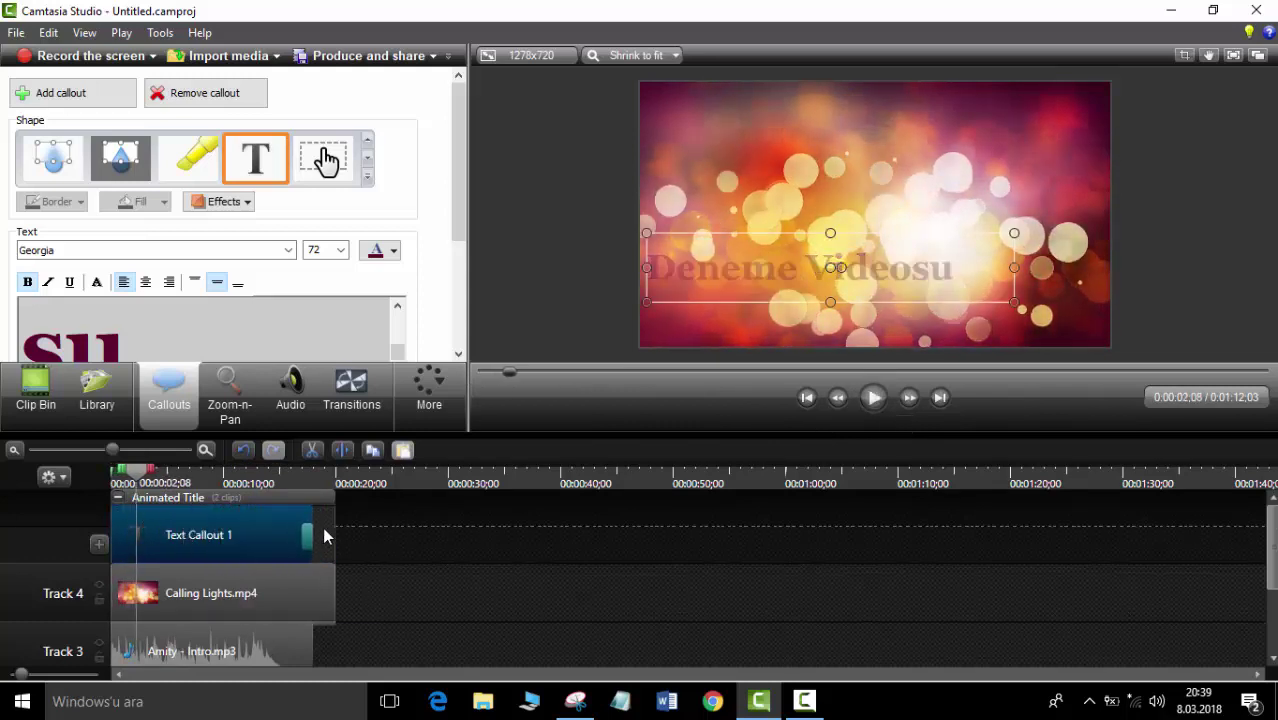
pyautogui.click(267, 523)
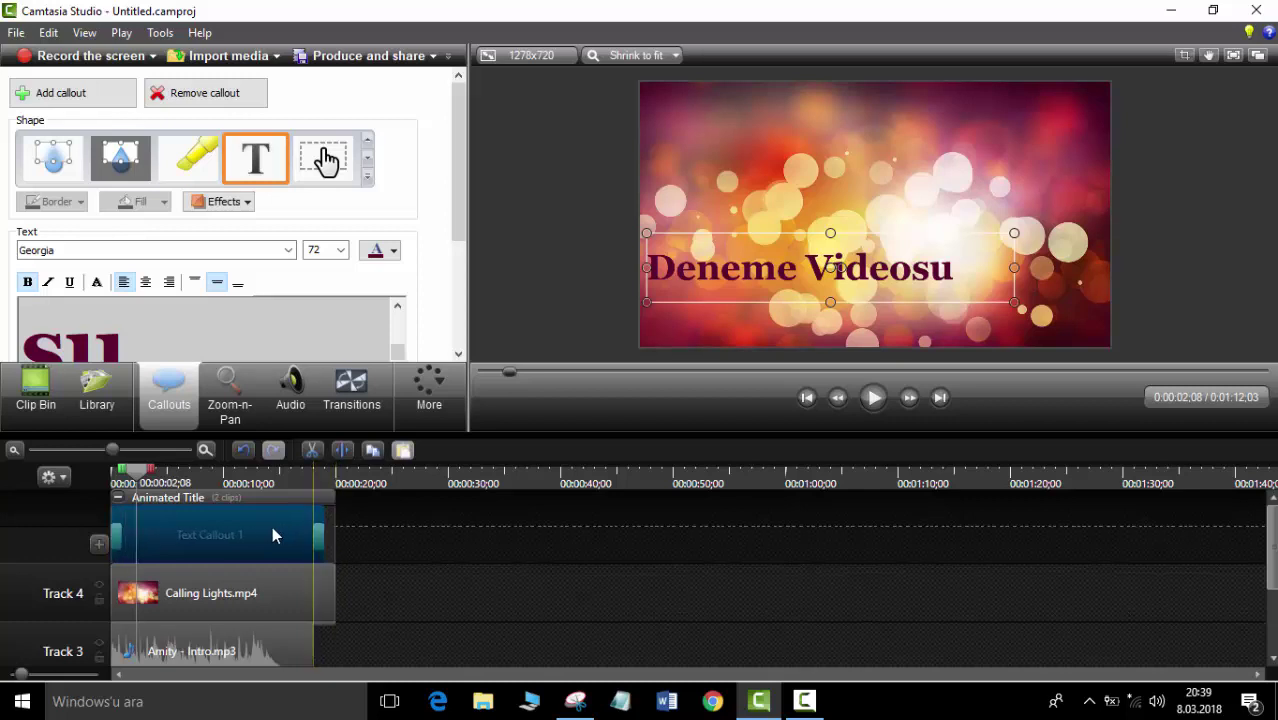
# Shorten the Animated Title group on Track 4 so it ends with the Amity intro music at about 18 seconds.
pyautogui.click(872, 399)
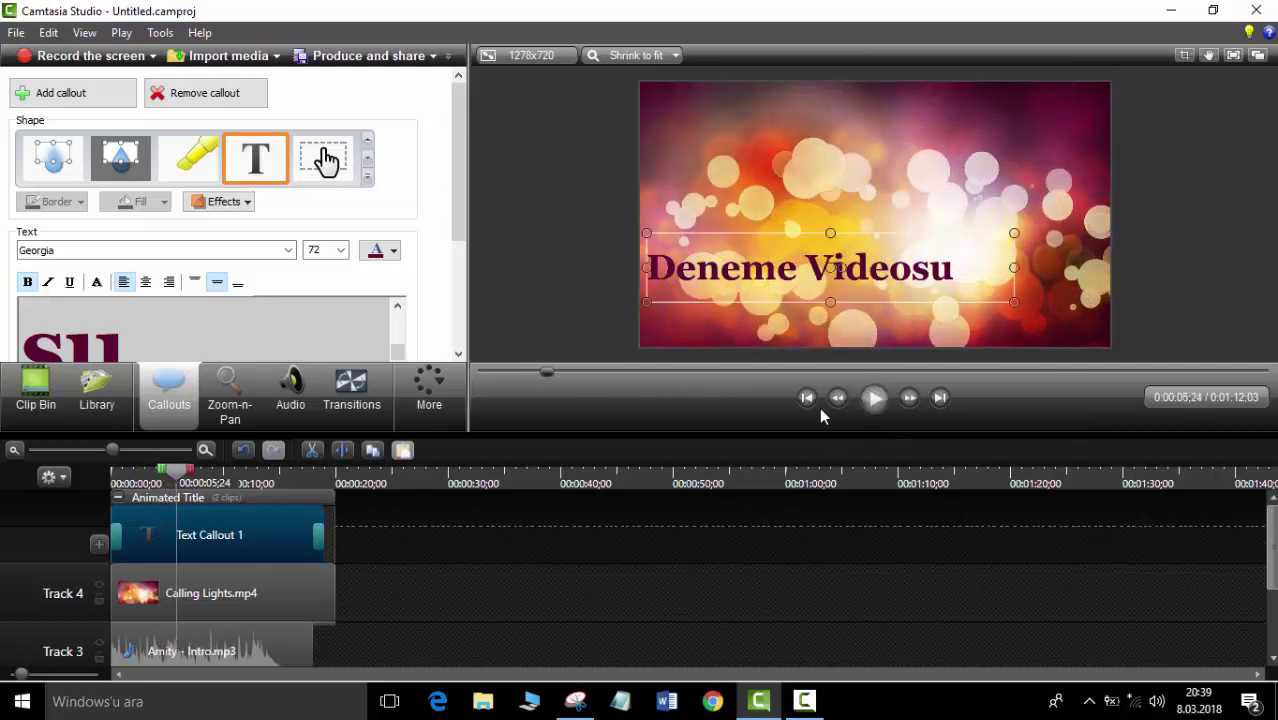
pyautogui.press('space')
pyautogui.scroll(-2, 501, 590)
pyautogui.scroll(1, 501, 590)
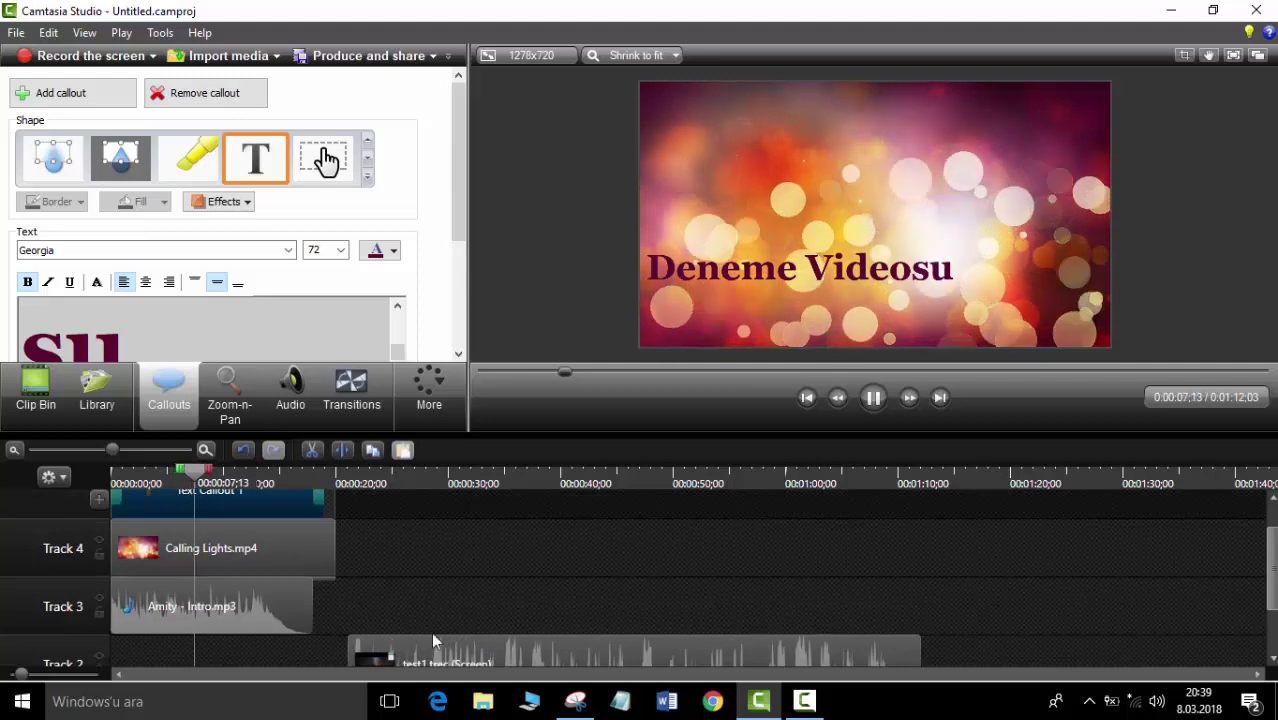
pyautogui.click(298, 608)
pyautogui.scroll(-1, 300, 600)
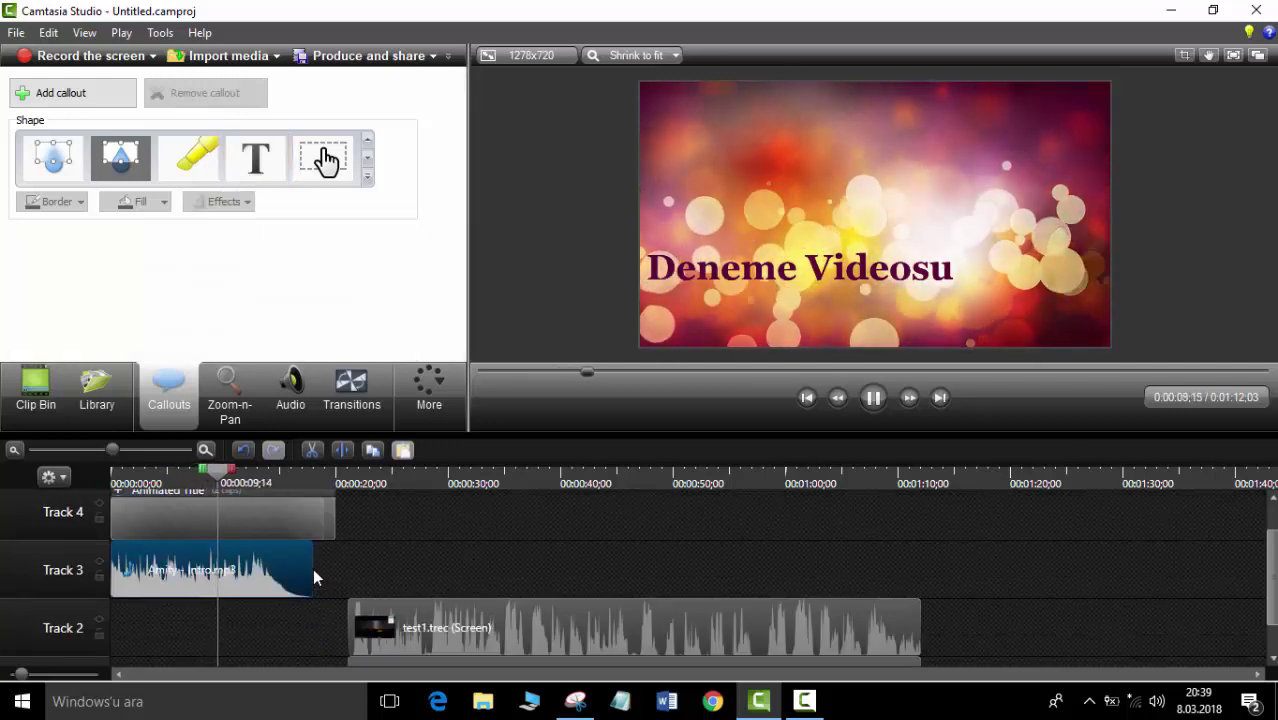
pyautogui.click(321, 520)
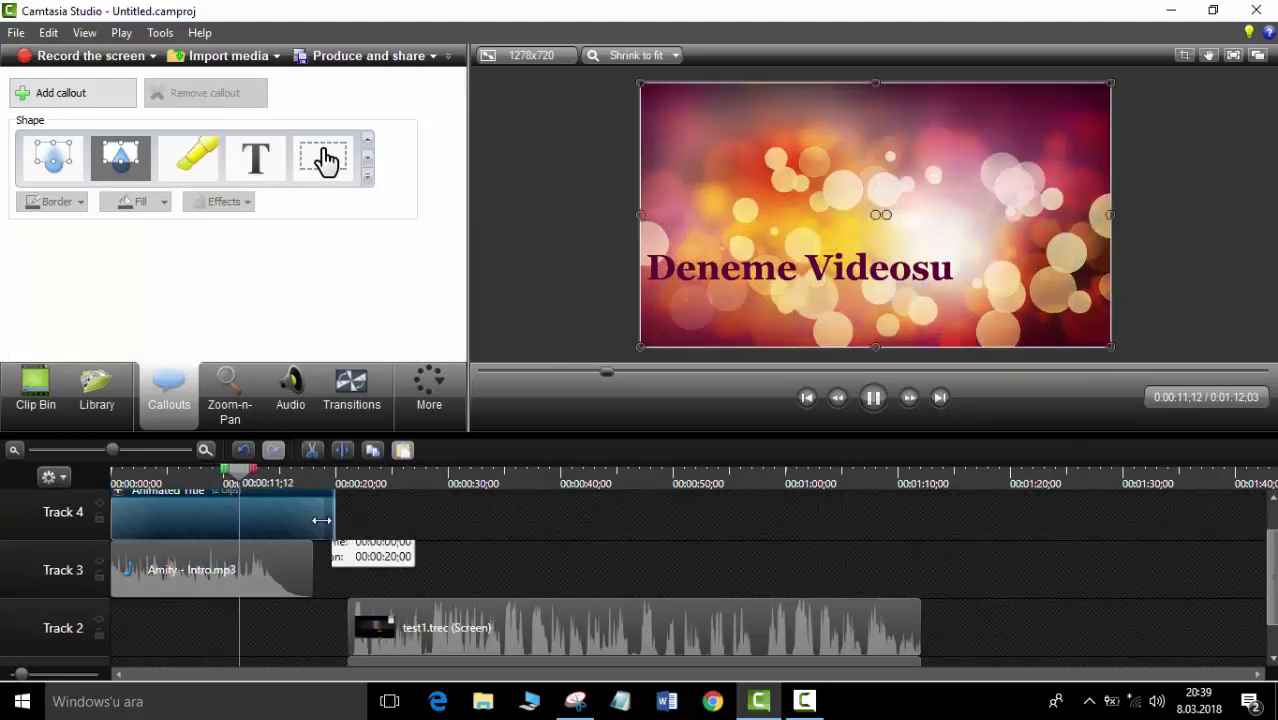
pyautogui.moveTo(321, 520); pyautogui.dragTo(312, 519)
pyautogui.click(873, 397)
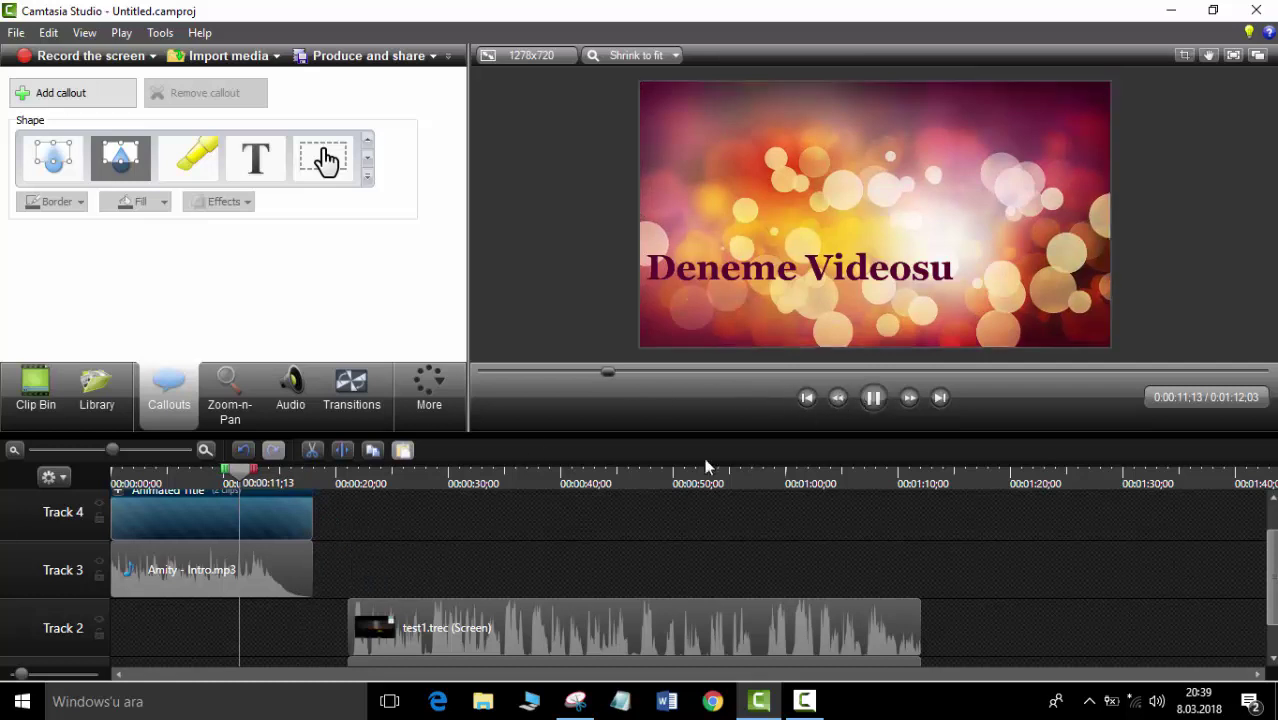
# Move the test1.trec screen and system audio clips to start right after the intro at about 18 seconds, and preview the changeover.
pyautogui.moveTo(588, 628); pyautogui.dragTo(554, 628)
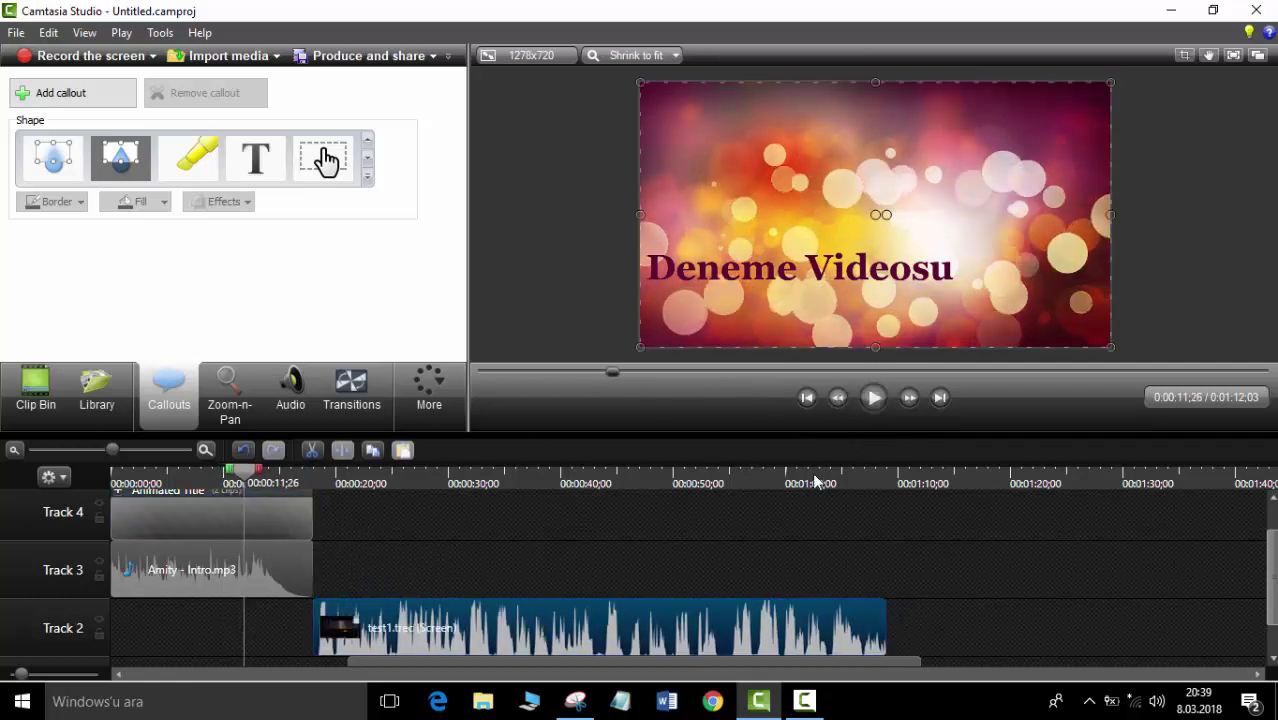
pyautogui.scroll(-1, 757, 556)
pyautogui.moveTo(599, 662); pyautogui.dragTo(562, 662)
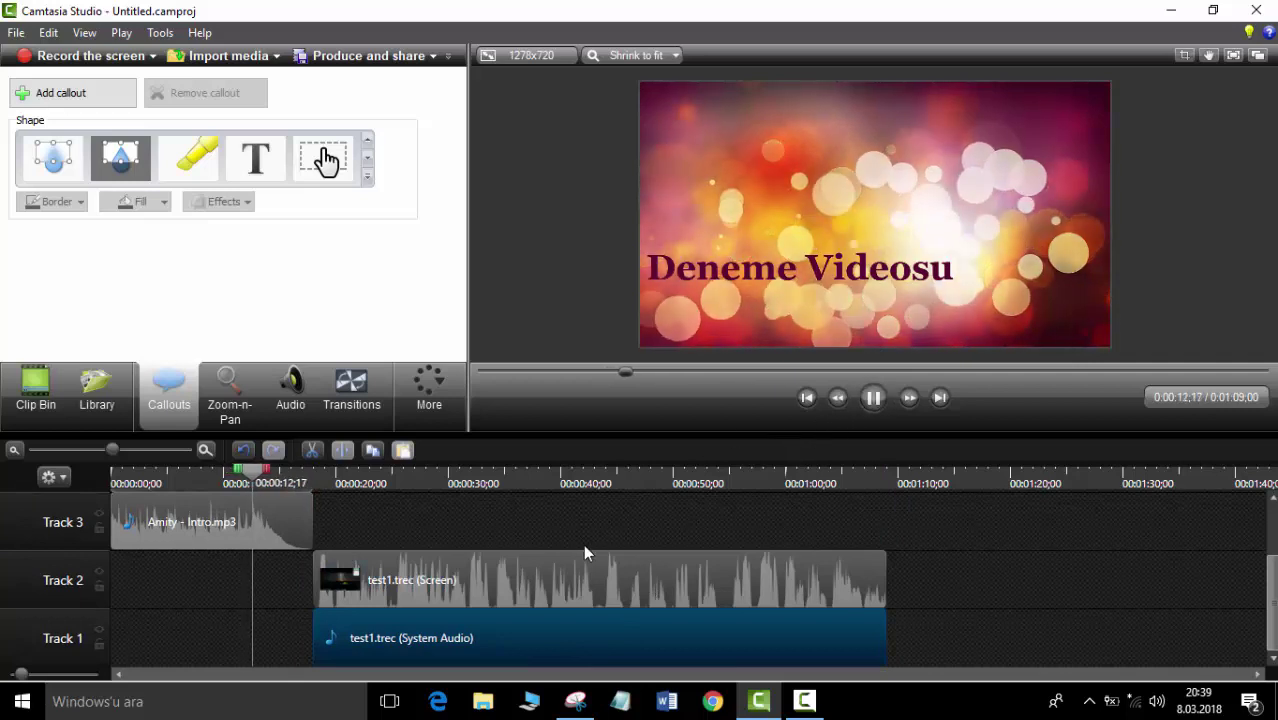
pyautogui.scroll(1, 566, 524)
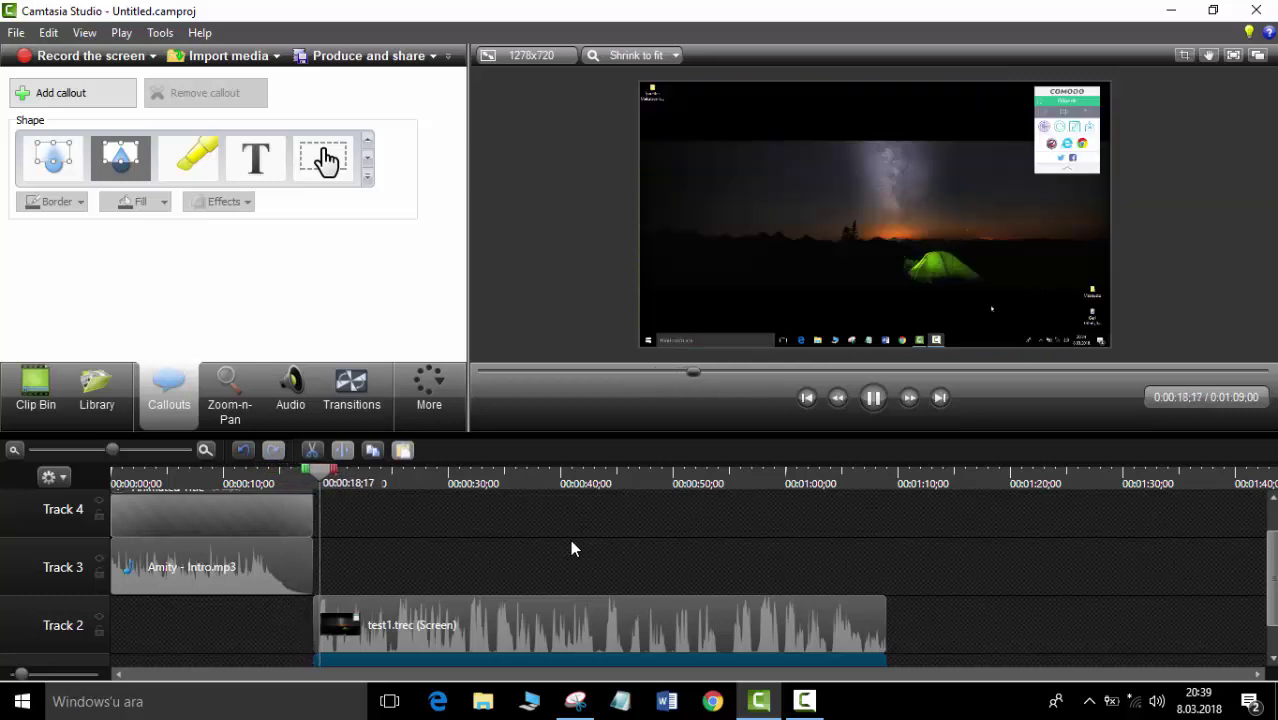
pyautogui.click(870, 404)
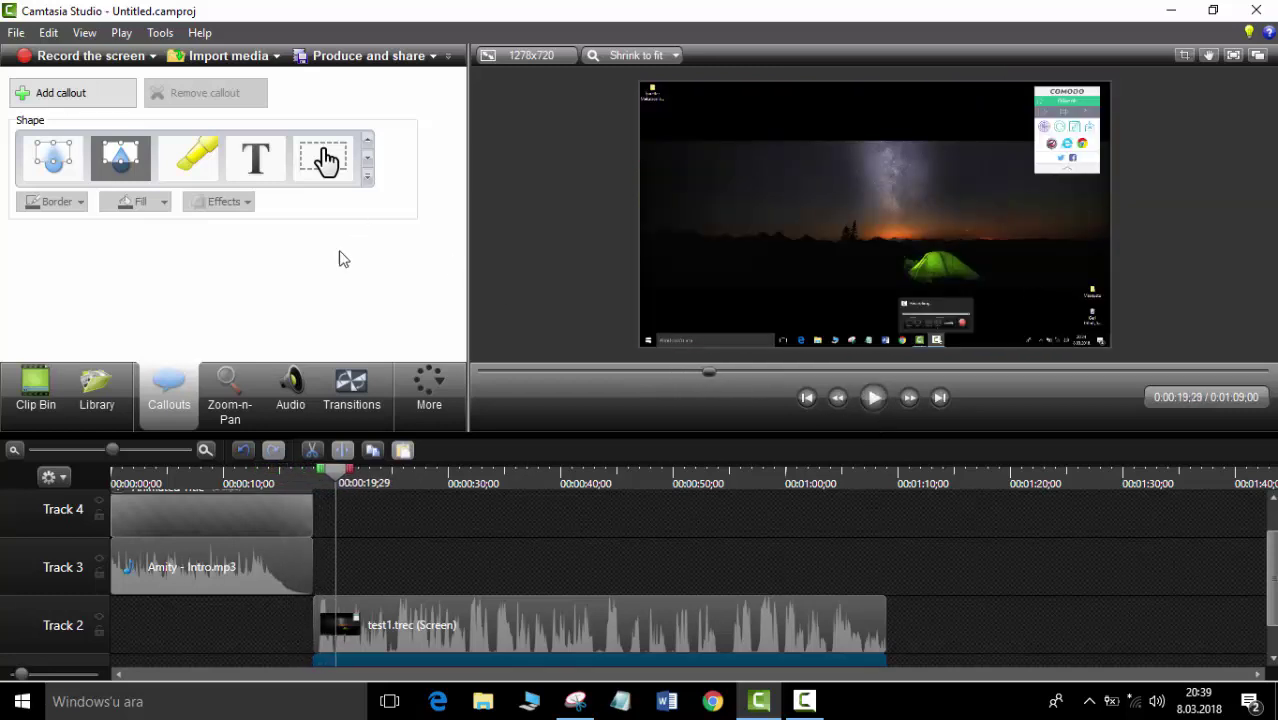
# Add Simple Title - Black from the library's Title Clips - Simple folder to the start of a new Track 5.
pyautogui.click(295, 396)
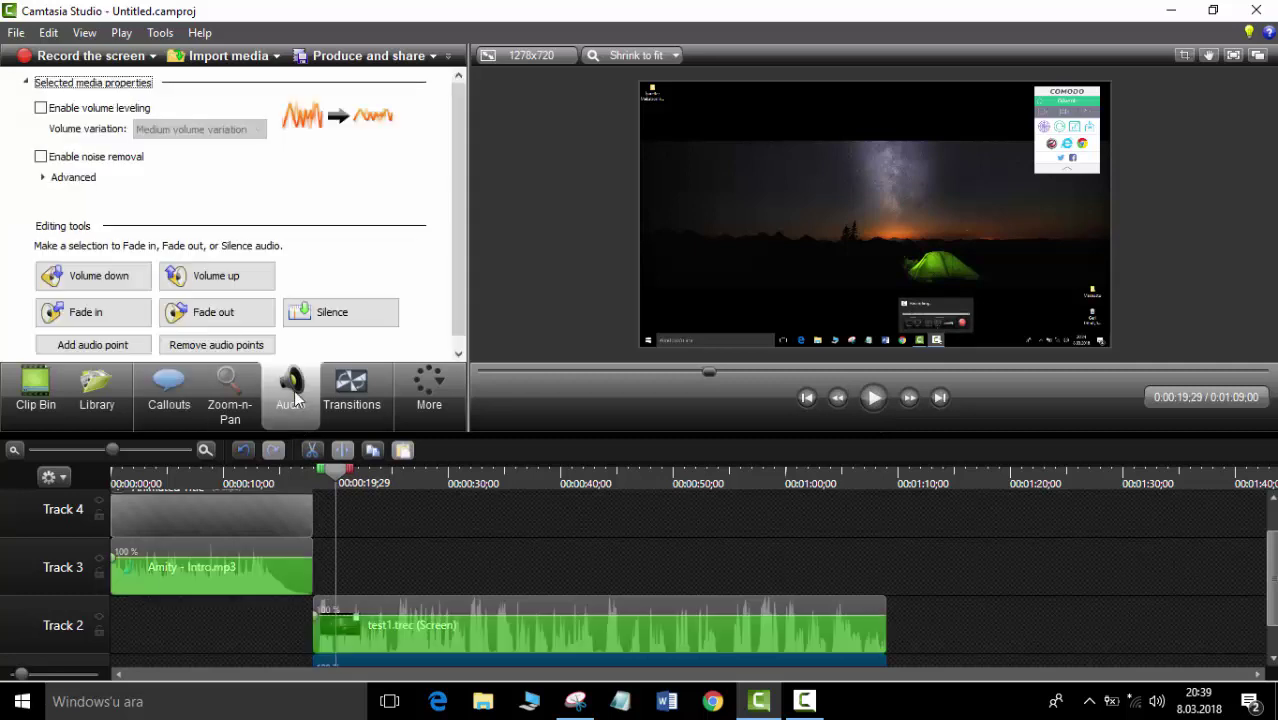
pyautogui.click(170, 386)
pyautogui.click(90, 395)
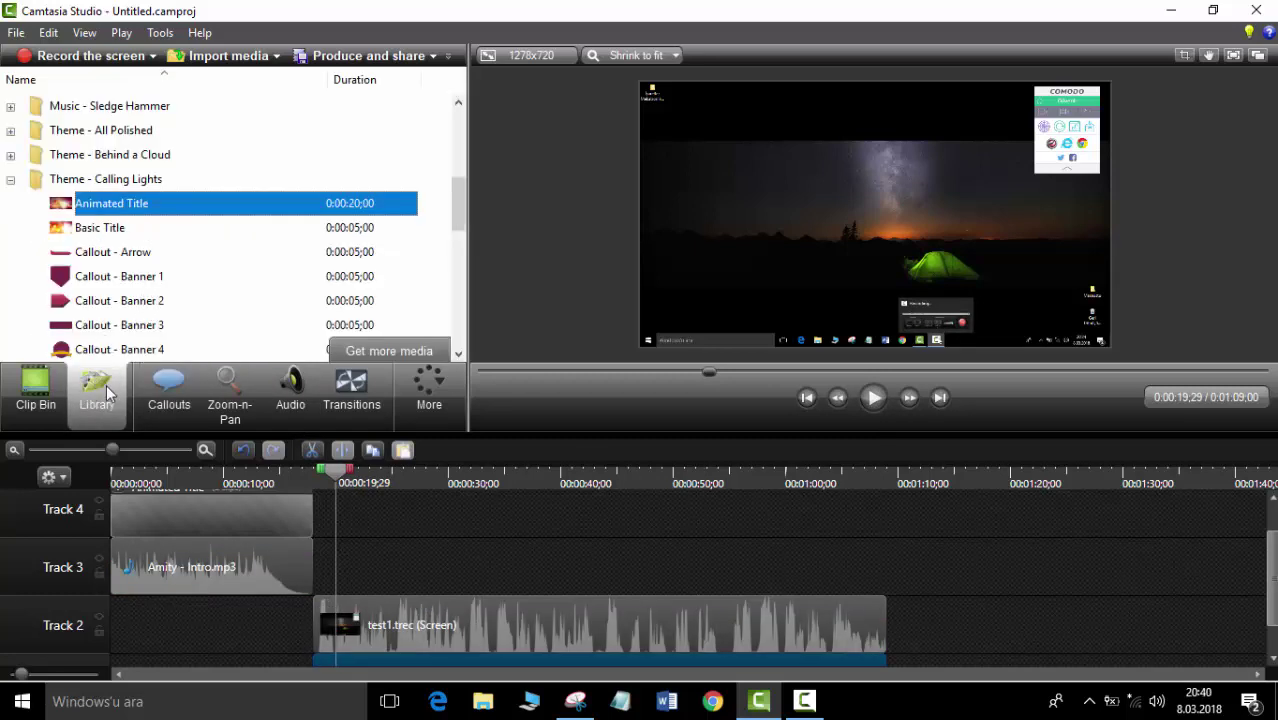
pyautogui.click(10, 180)
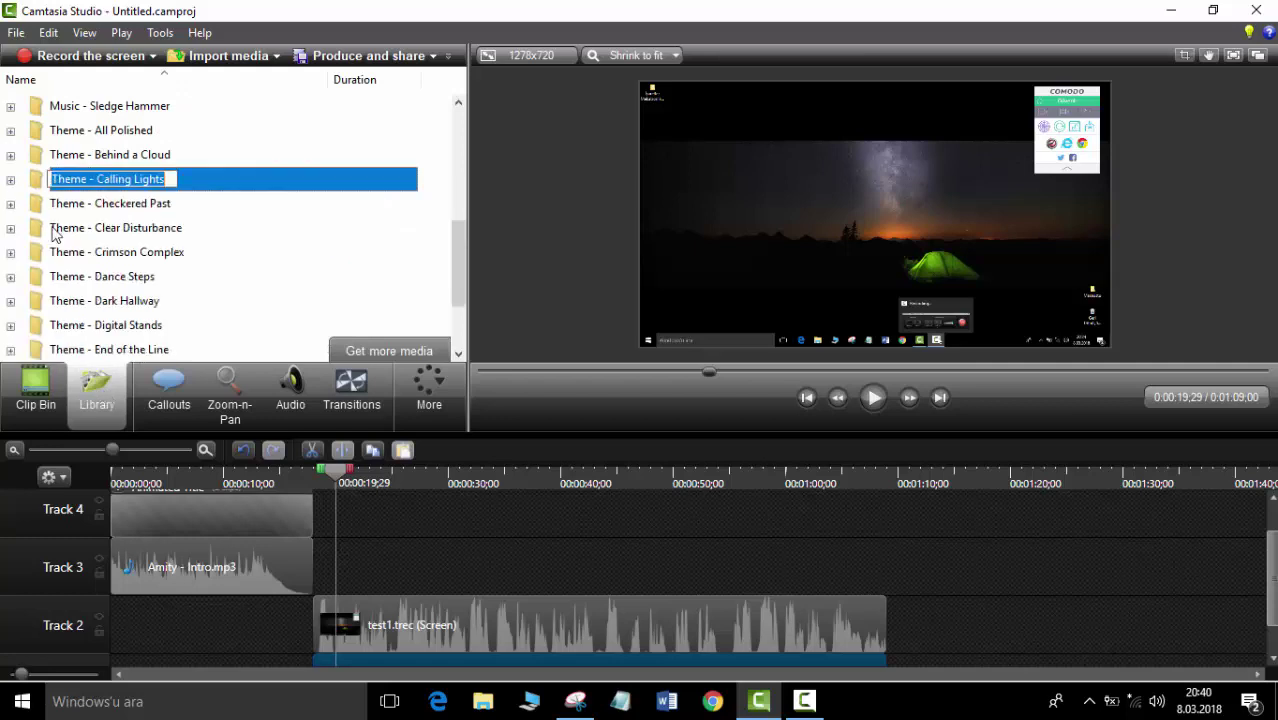
pyautogui.click(130, 226)
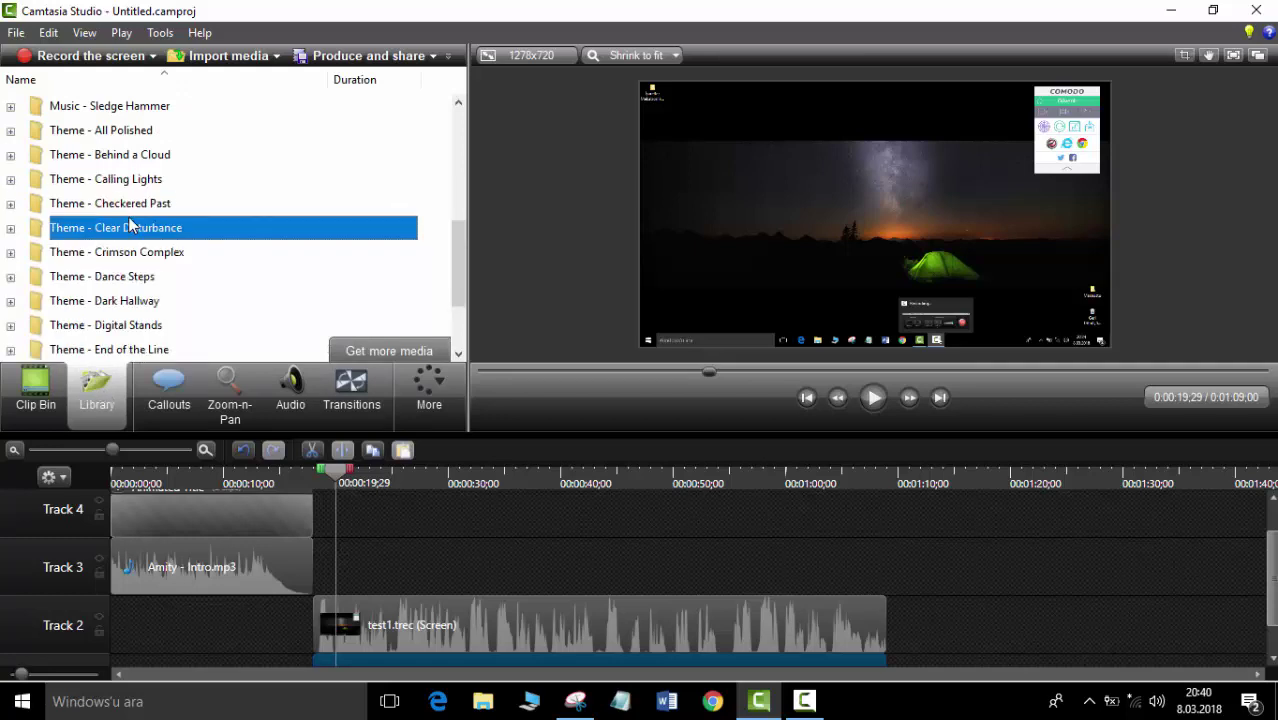
pyautogui.scroll(-2, 130, 228)
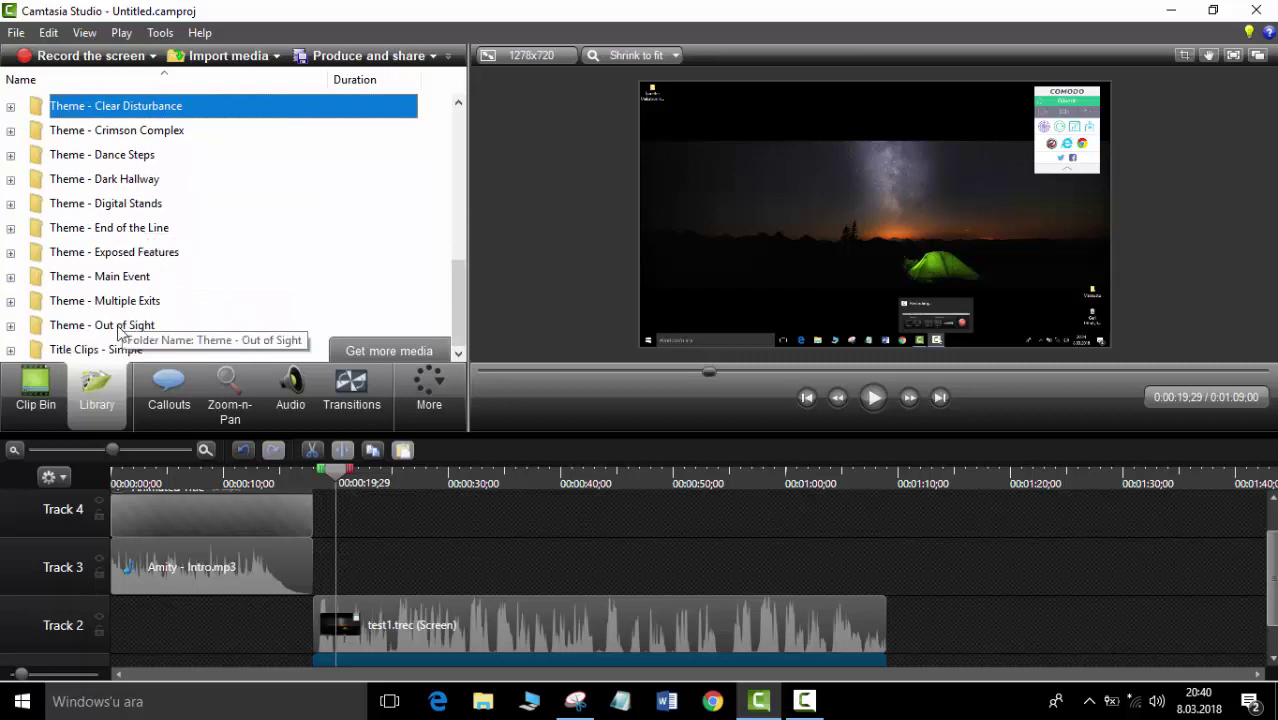
pyautogui.click(117, 349)
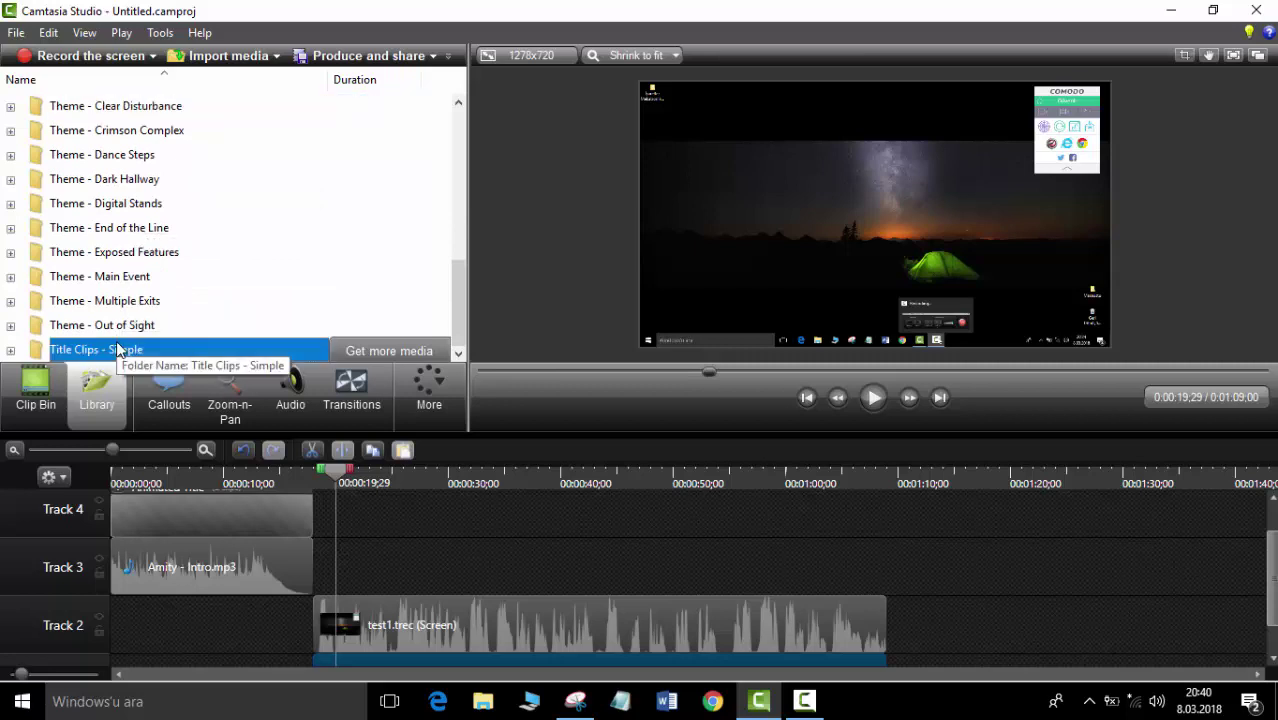
pyautogui.click(11, 350)
pyautogui.click(160, 179)
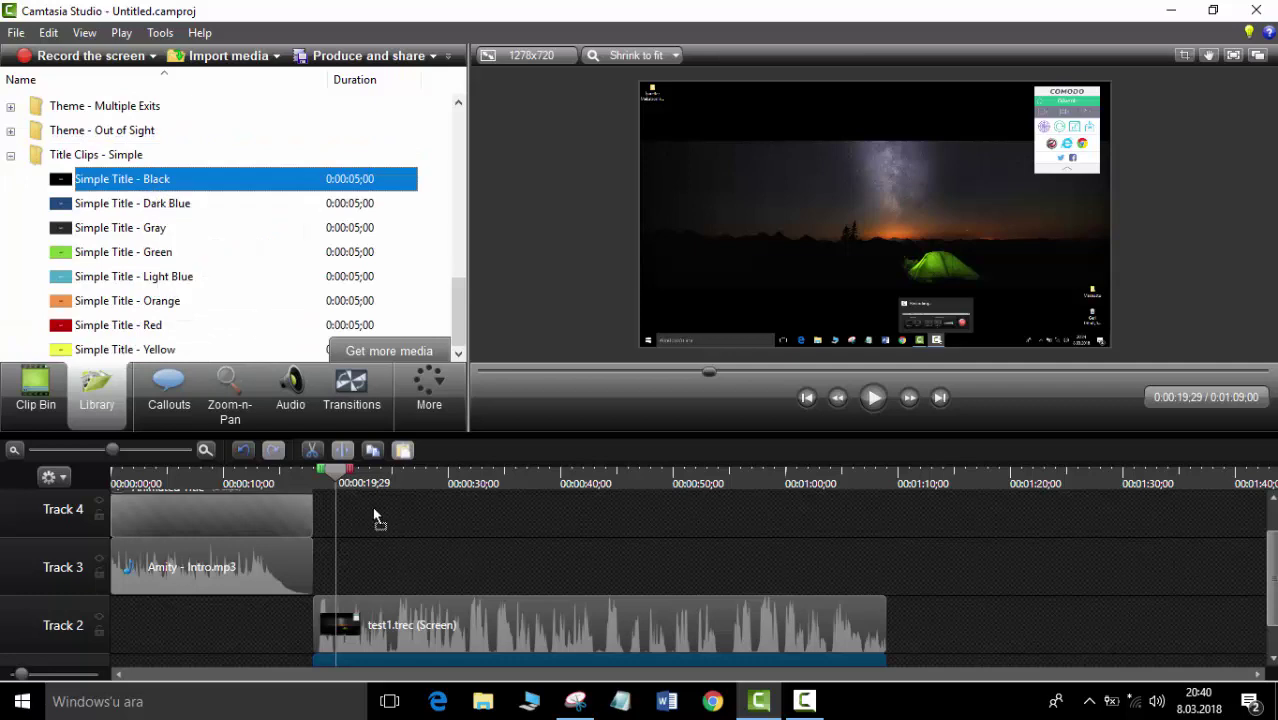
pyautogui.moveTo(375, 532); pyautogui.dragTo(518, 572)
pyautogui.moveTo(391, 582); pyautogui.dragTo(150, 505)
# Shift the Animated Title and the Amity intro music to start at about 5 seconds, where the black title ends.
pyautogui.moveTo(250, 538); pyautogui.dragTo(243, 567)
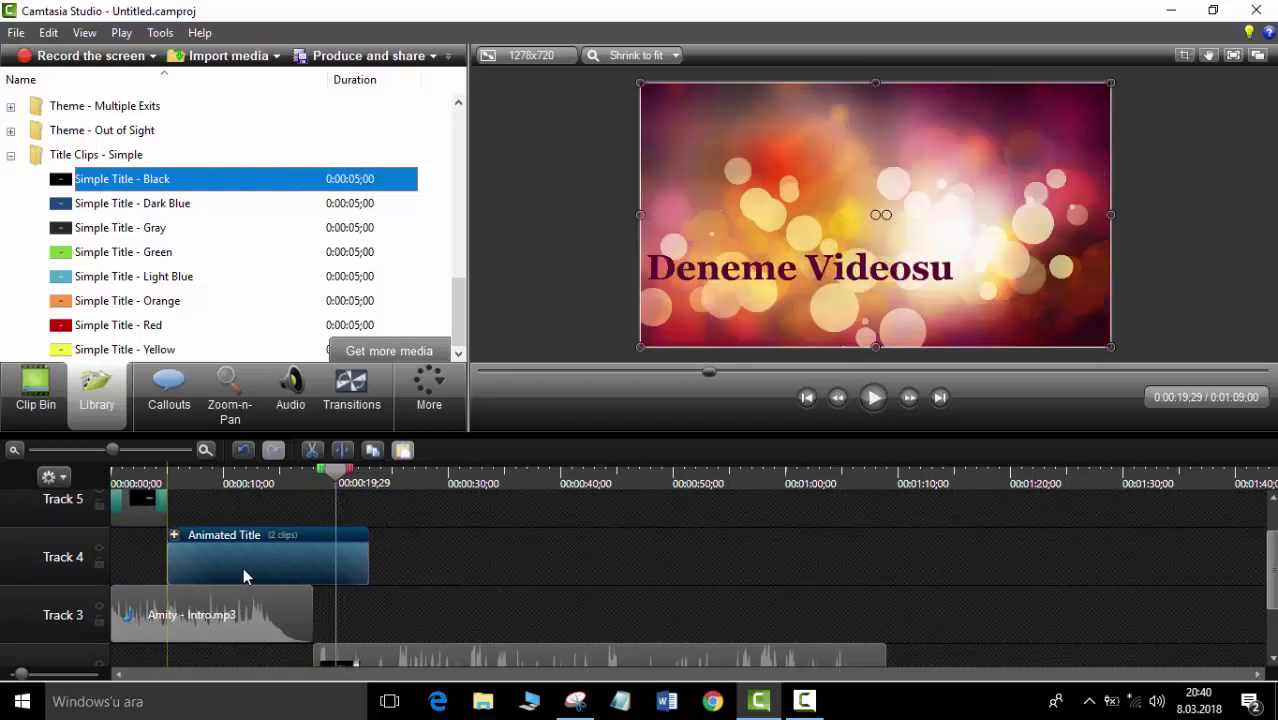
pyautogui.moveTo(205, 615); pyautogui.dragTo(262, 619)
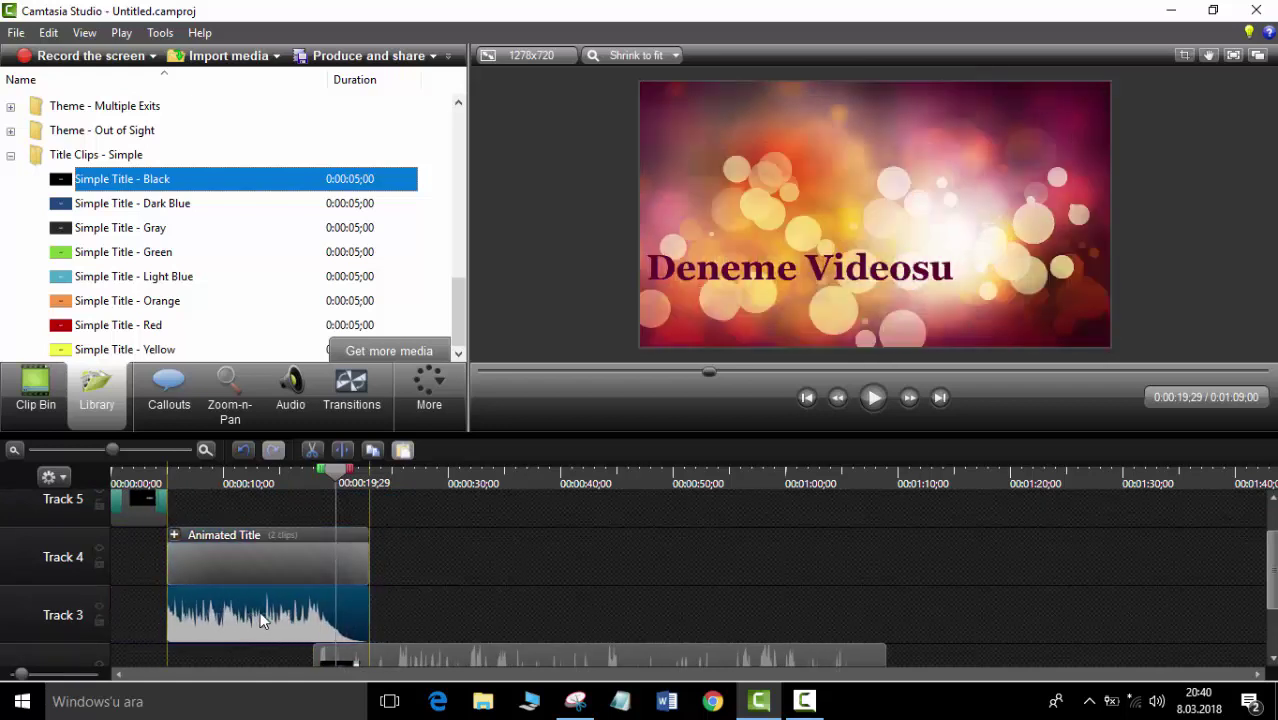
pyautogui.click(262, 504)
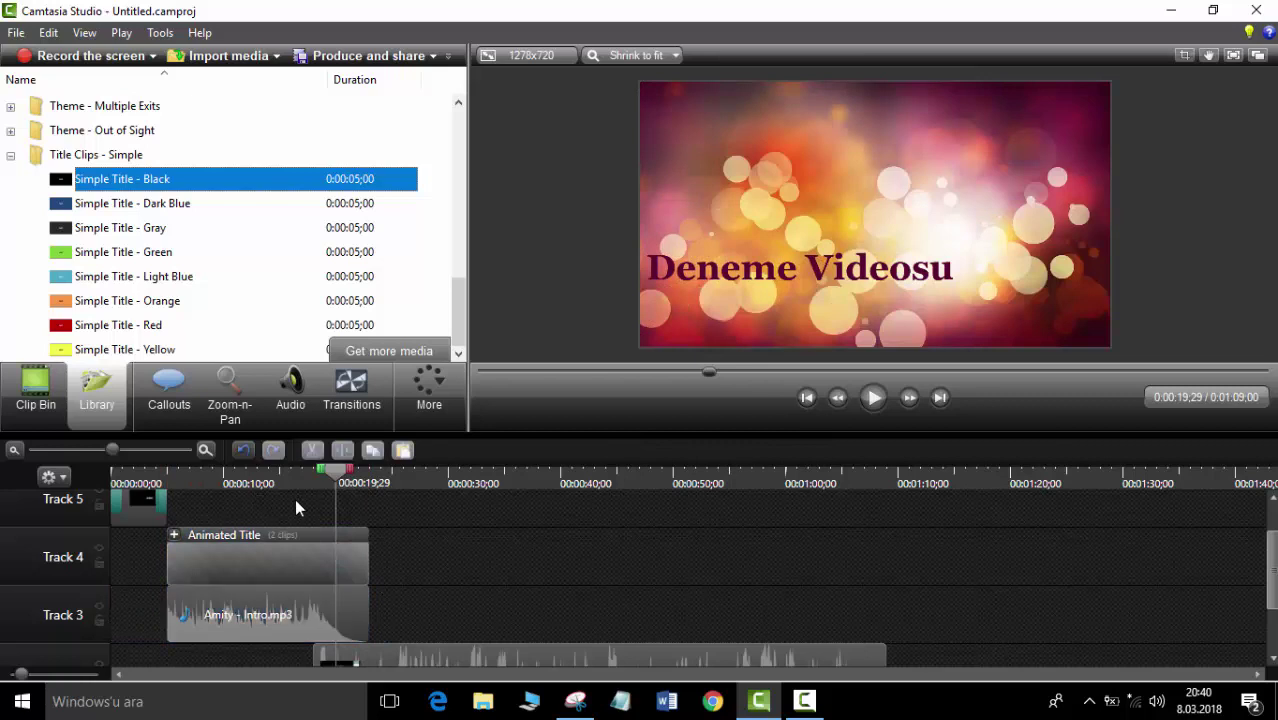
# Return the playhead to the start of the timeline and preview the black title.
pyautogui.click(873, 397)
pyautogui.scroll(1, 558, 550)
pyautogui.scroll(1, 558, 552)
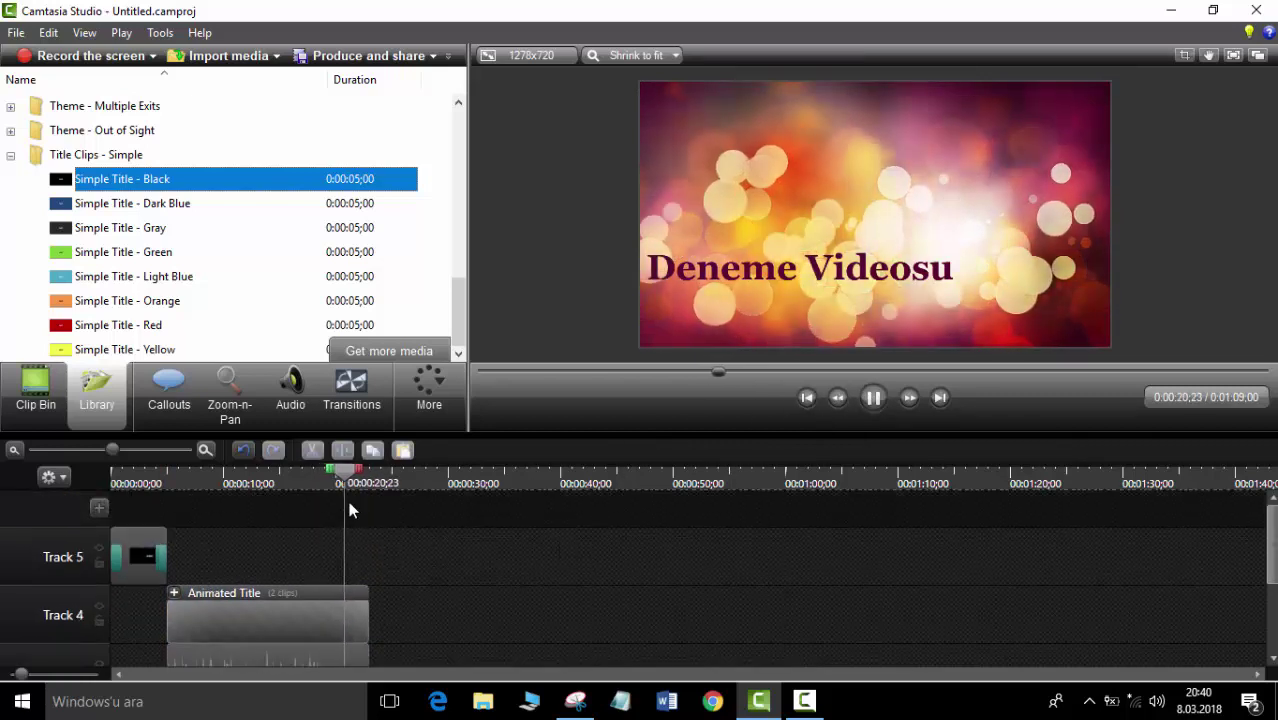
pyautogui.click(478, 373)
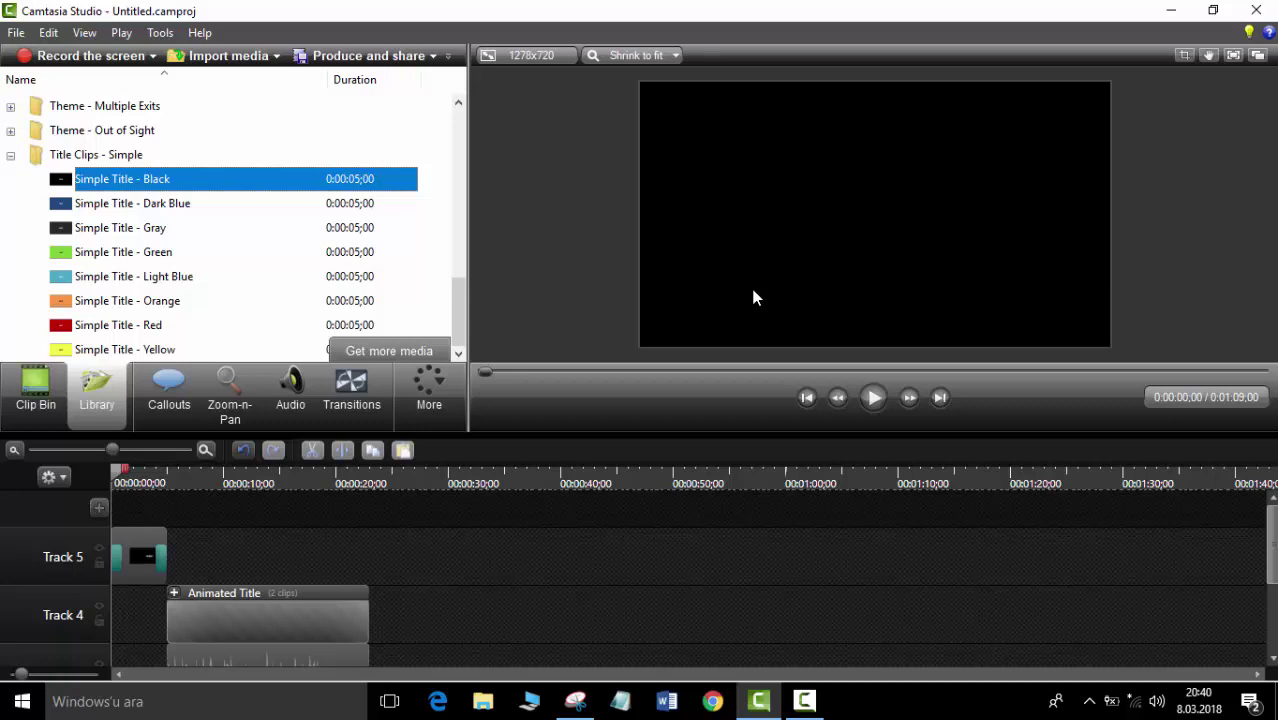
pyautogui.click(804, 701)
pyautogui.click(975, 560)
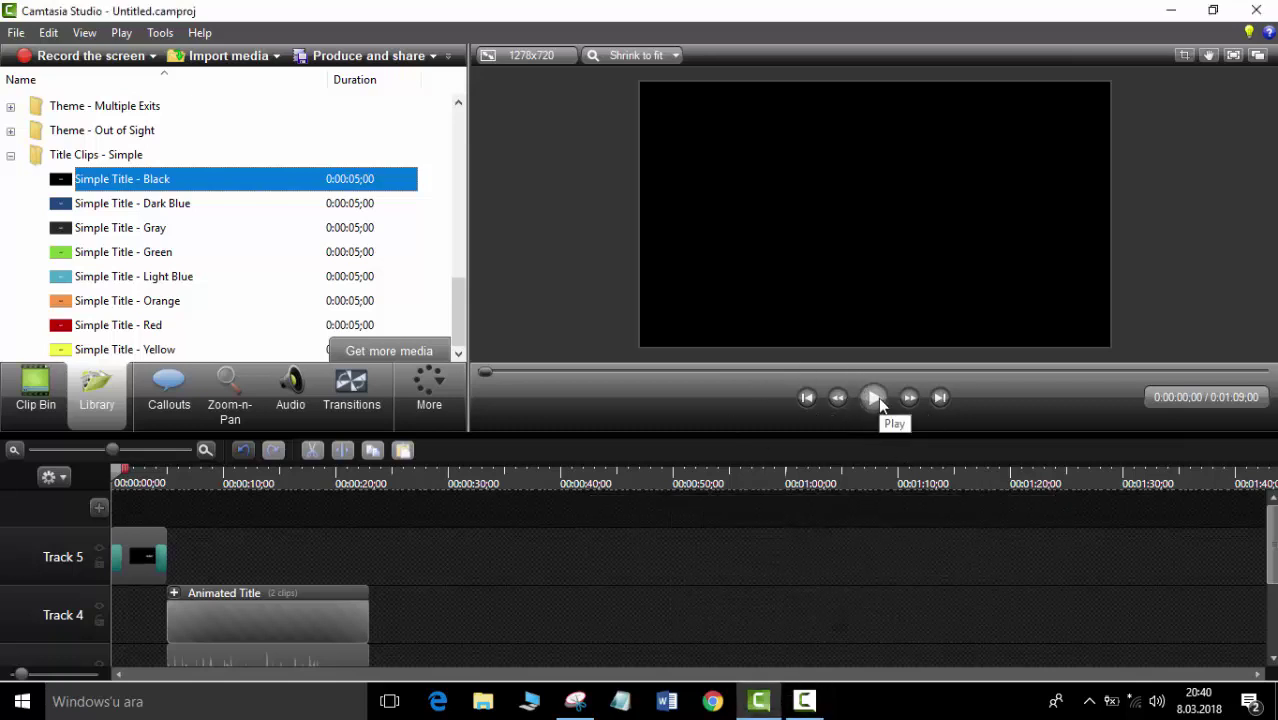
pyautogui.click(874, 398)
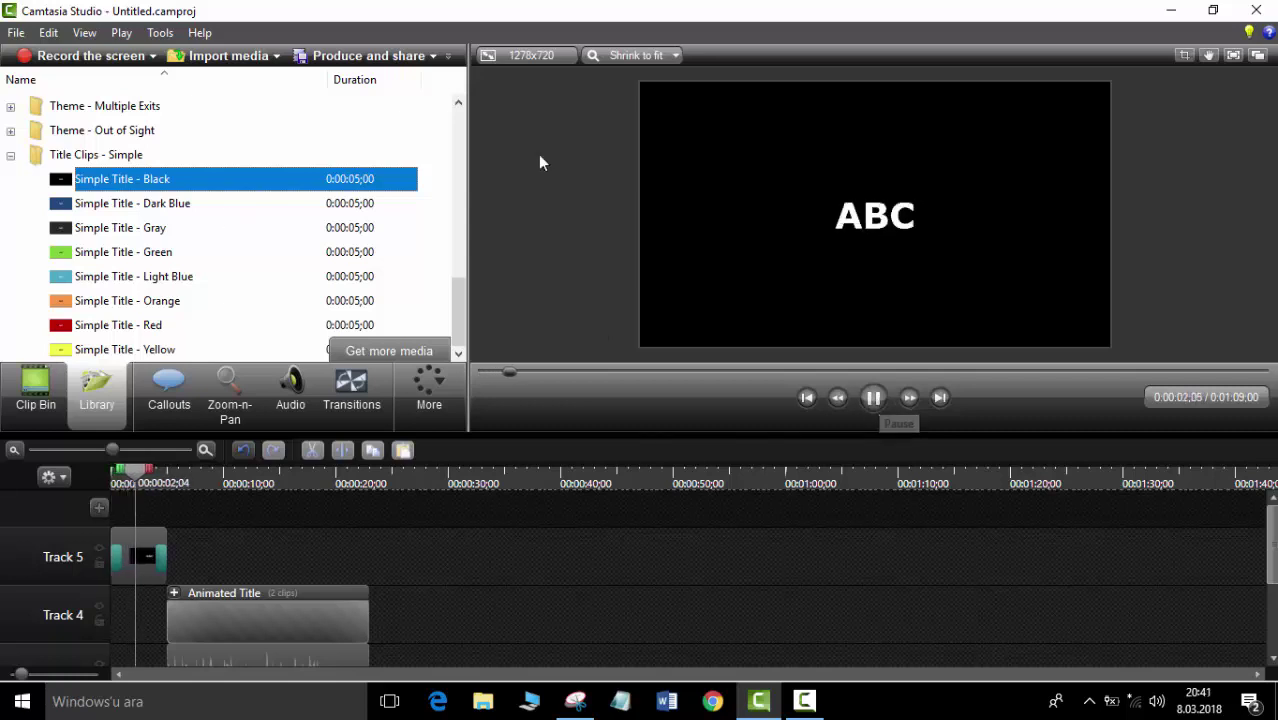
# Replace the black title's ABC text with "Deneme" and "İçin" on two lines.
pyautogui.click(876, 215)
pyautogui.click(880, 215)
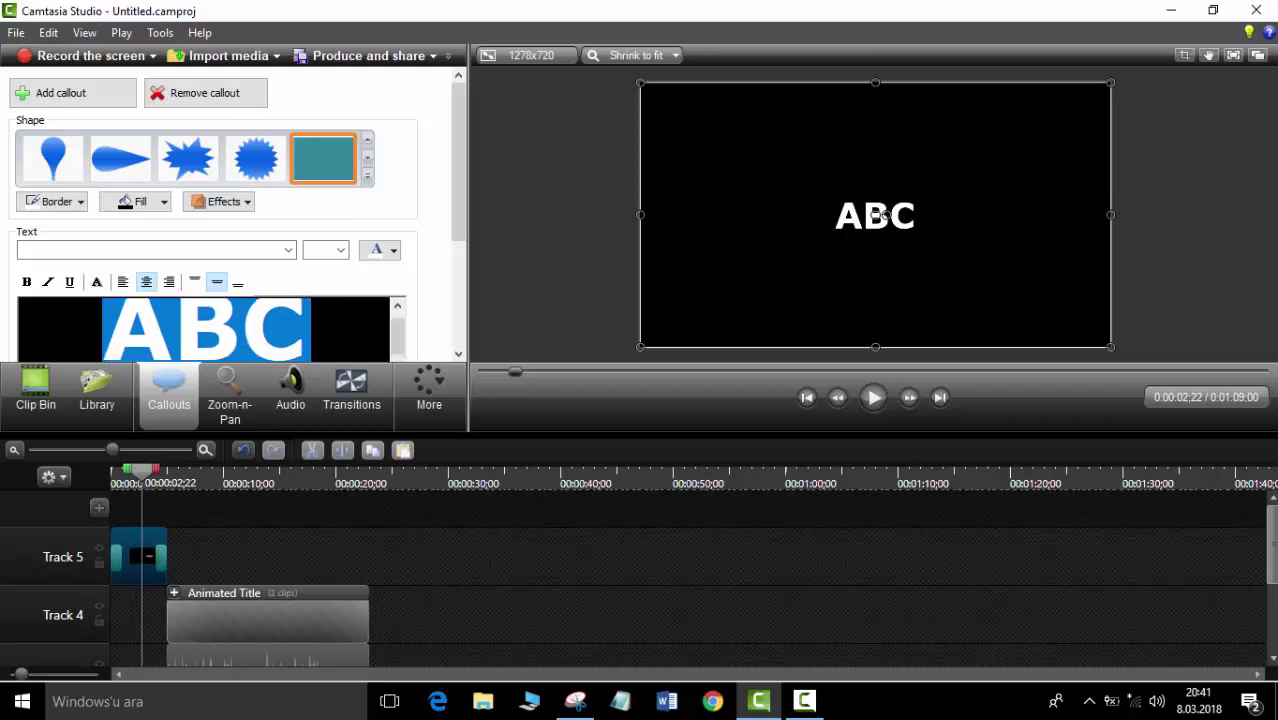
pyautogui.write('Deneme')
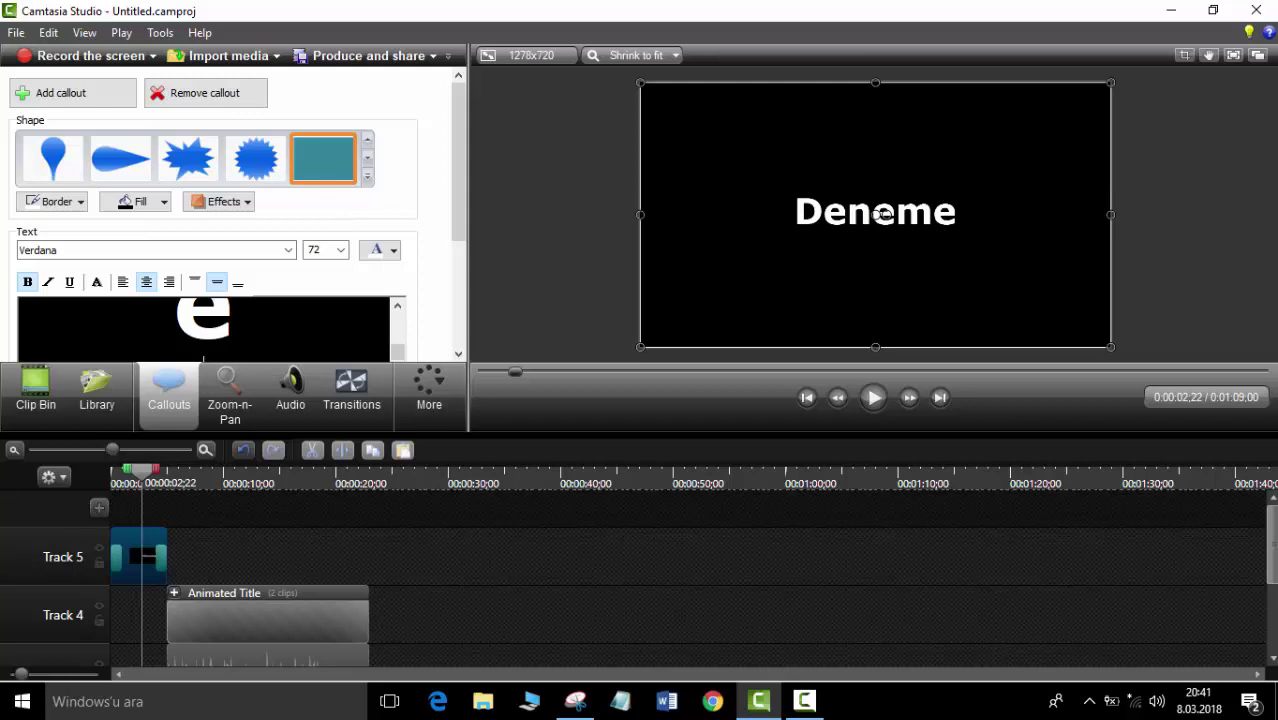
pyautogui.press('BackSpace')
pyautogui.press('Left')
pyautogui.press('BackSpace')
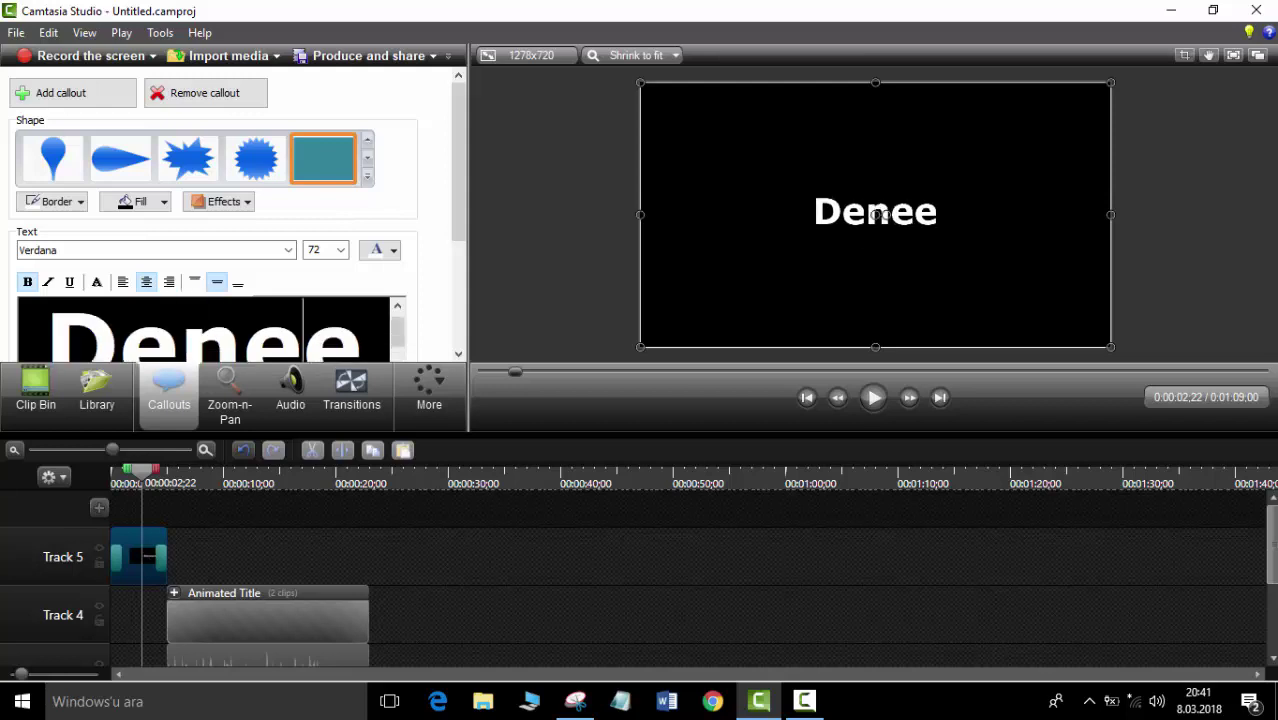
pyautogui.write('m')
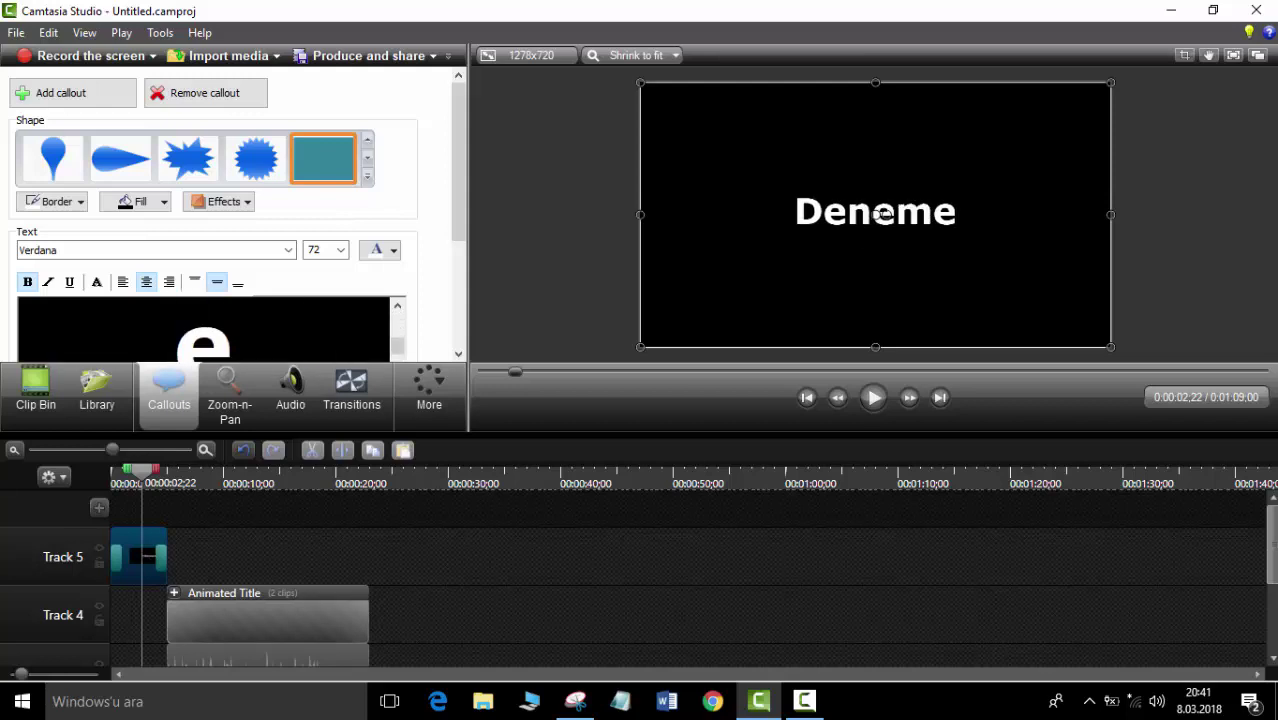
pyautogui.press('Return')
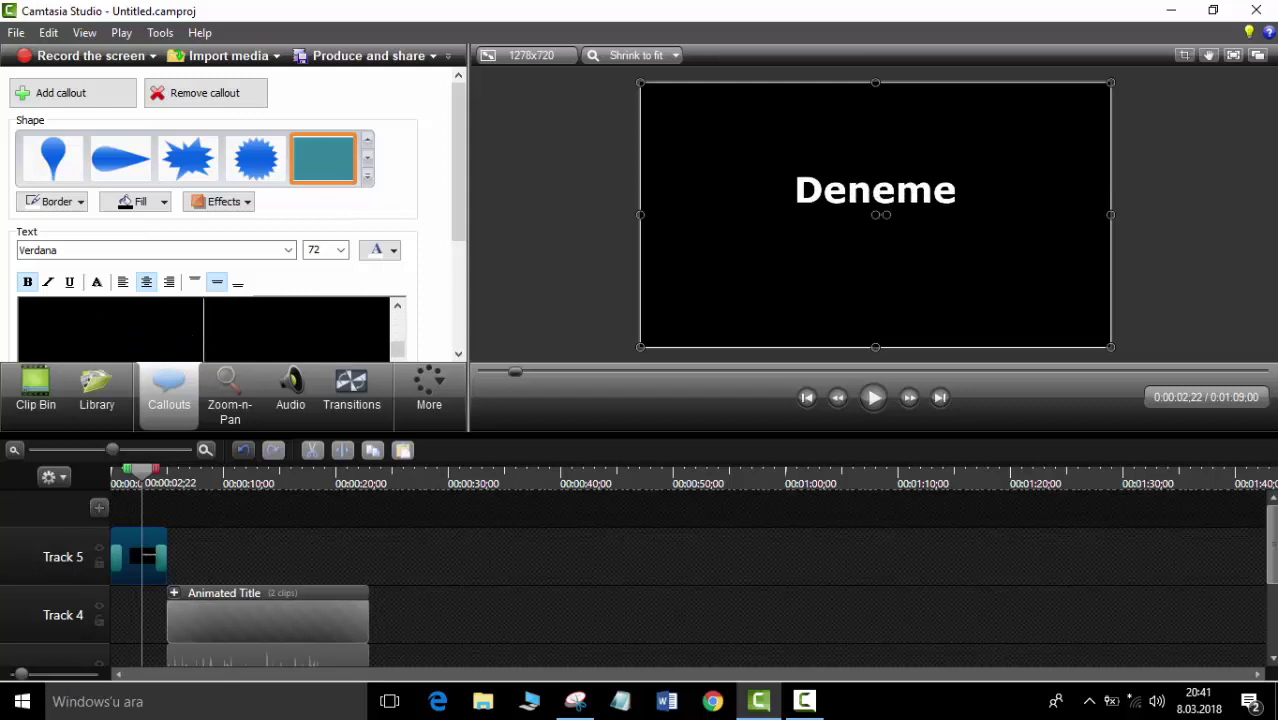
pyautogui.write('İ')
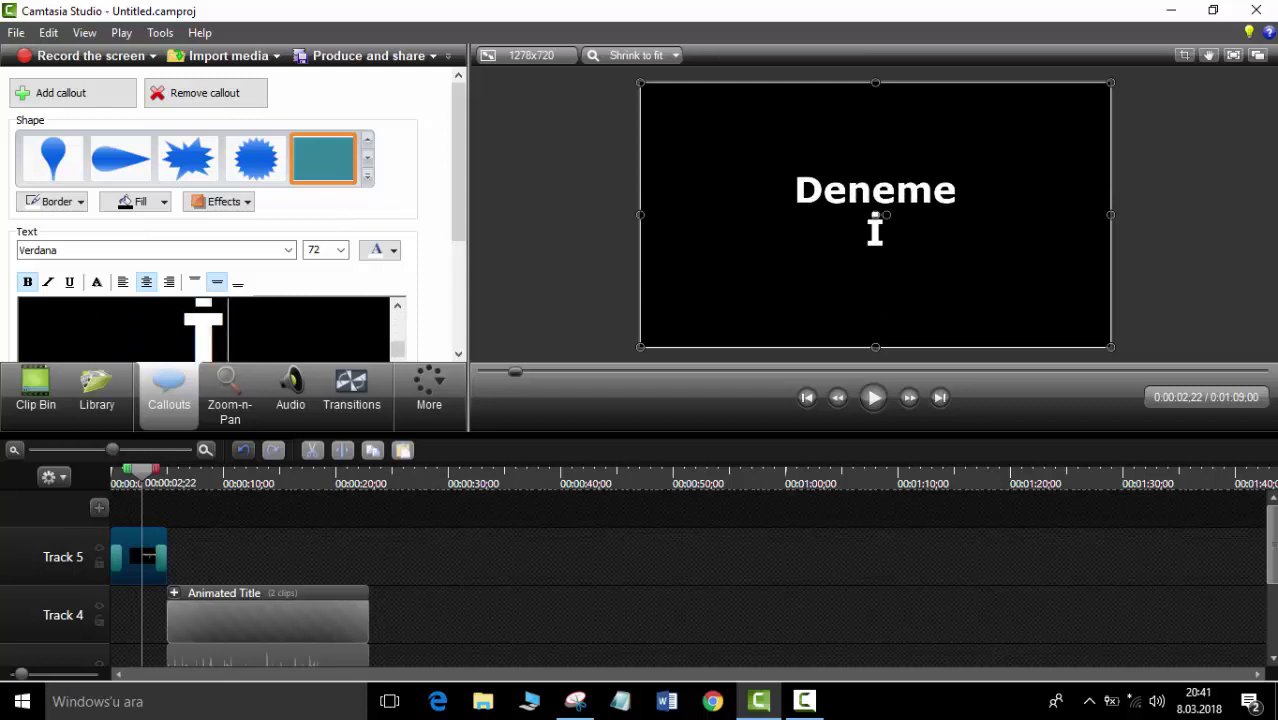
pyautogui.write('çin')
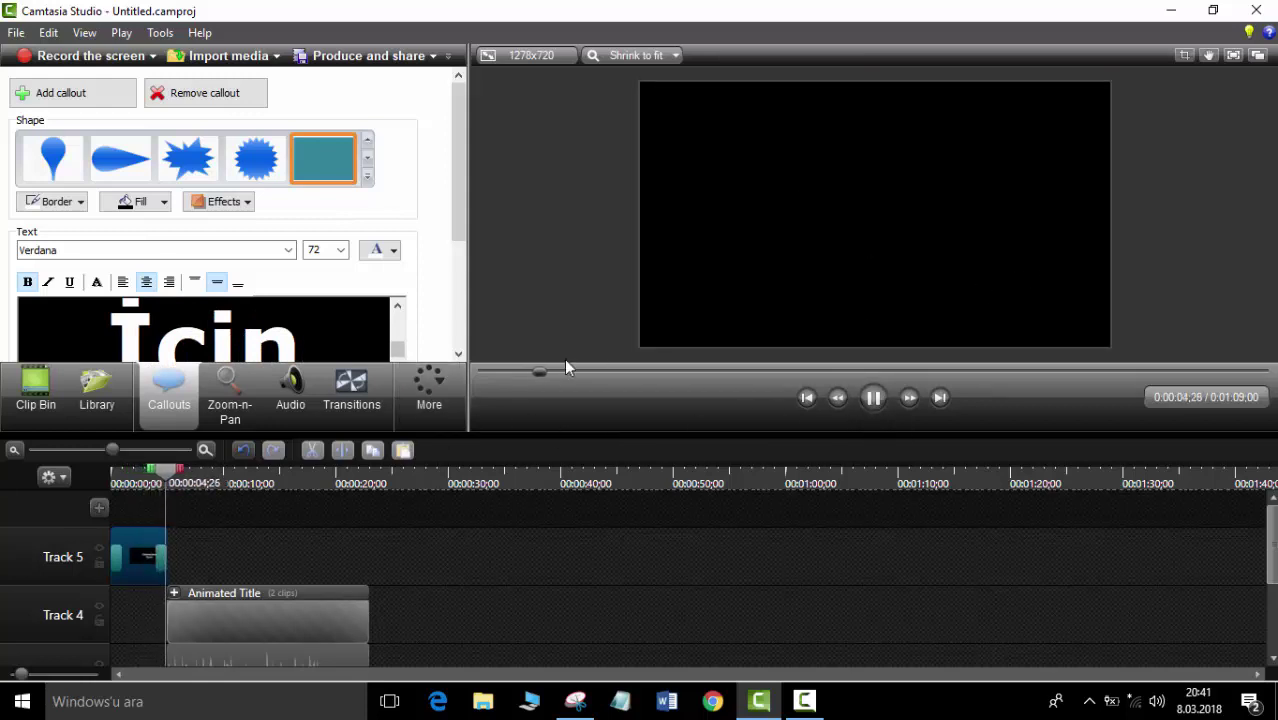
# Preview the edited black title from the start of the timeline and reopen the library.
pyautogui.moveTo(517, 372); pyautogui.dragTo(484, 372)
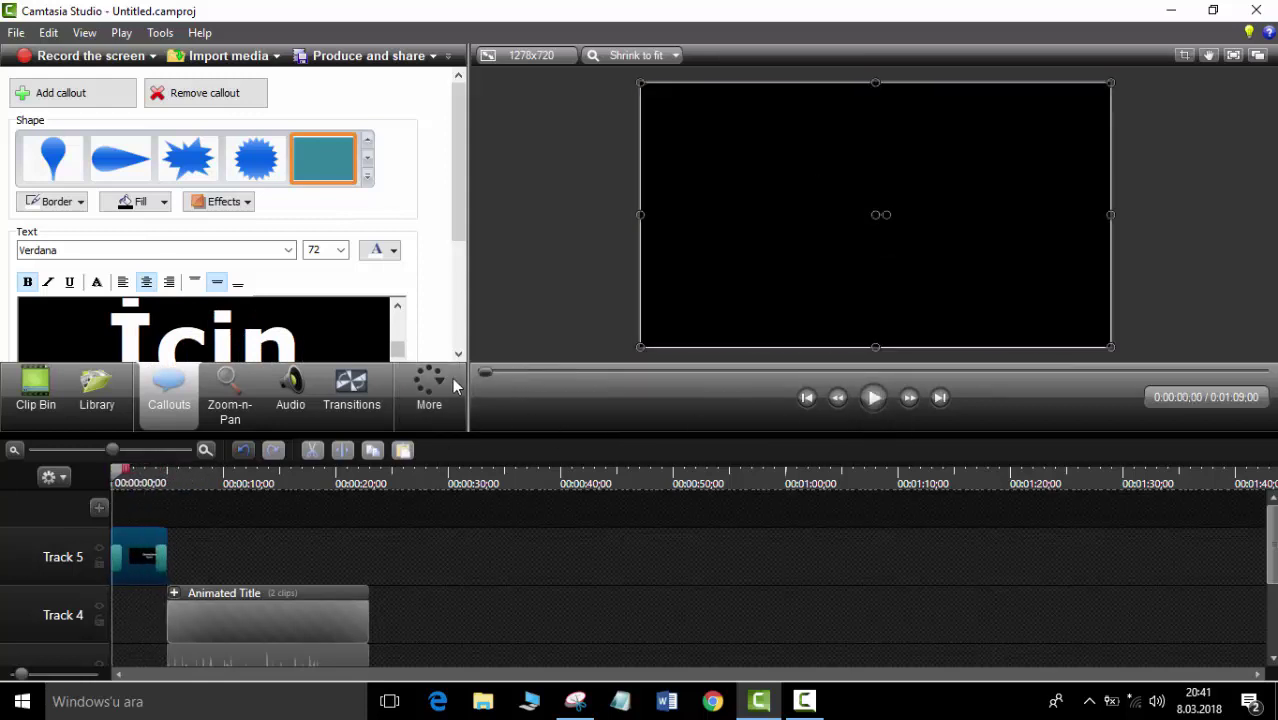
pyautogui.click(874, 400)
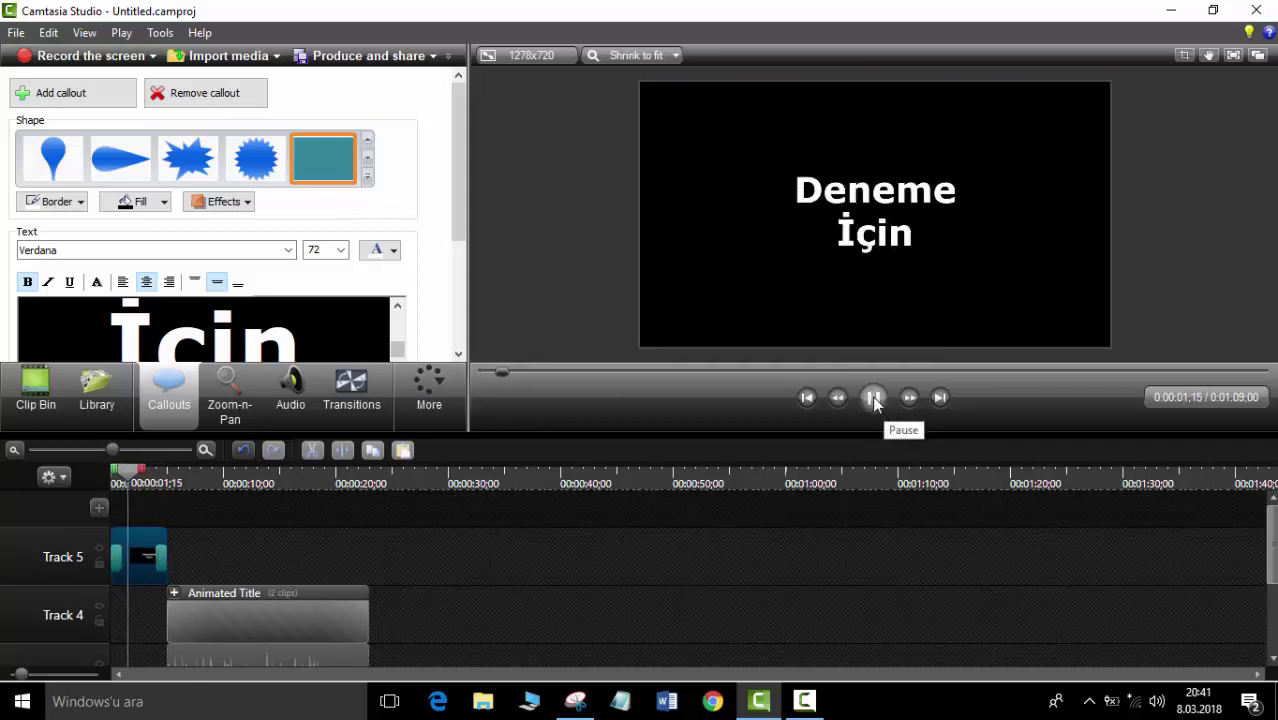
pyautogui.click(874, 400)
pyautogui.click(96, 395)
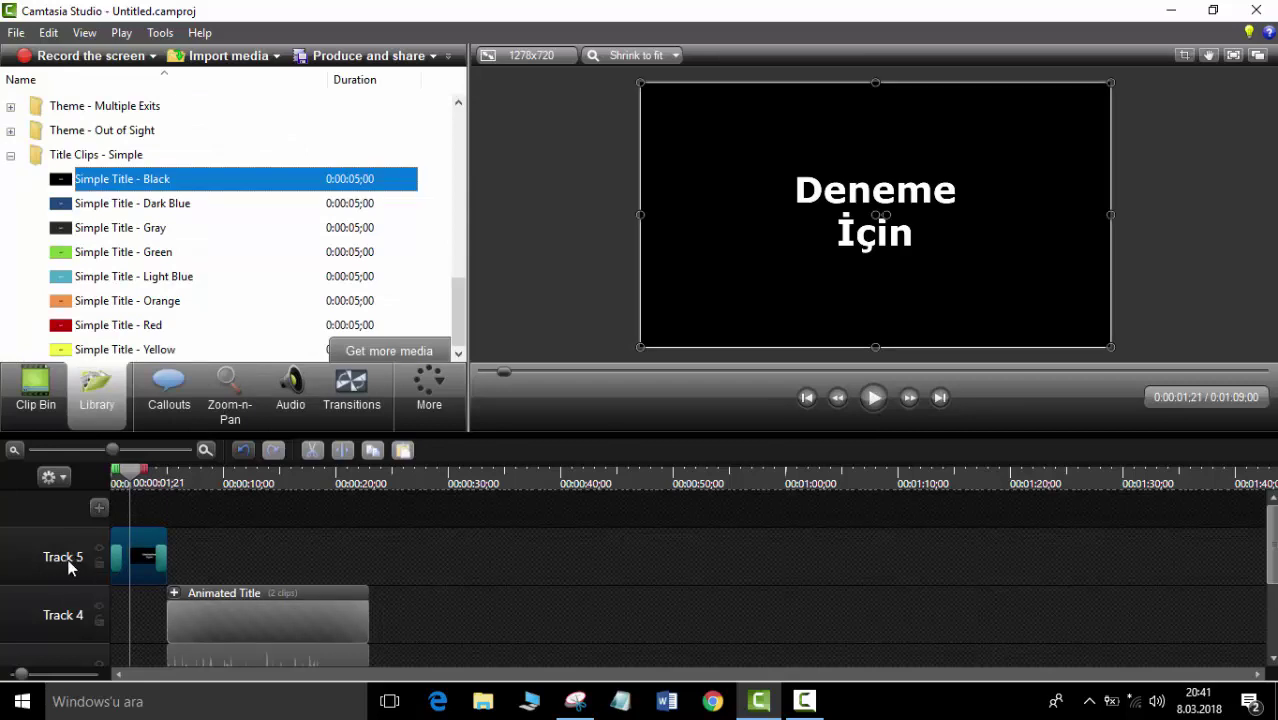
pyautogui.click(874, 398)
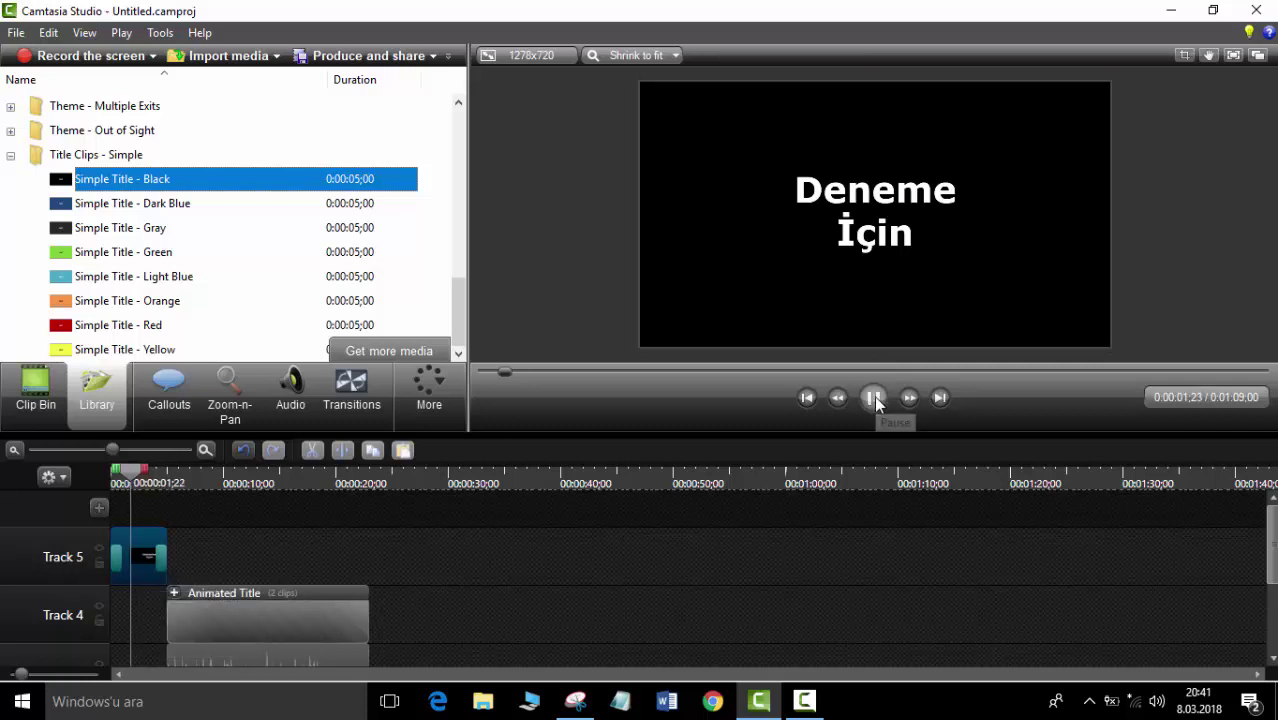
pyautogui.click(874, 398)
pyautogui.click(804, 700)
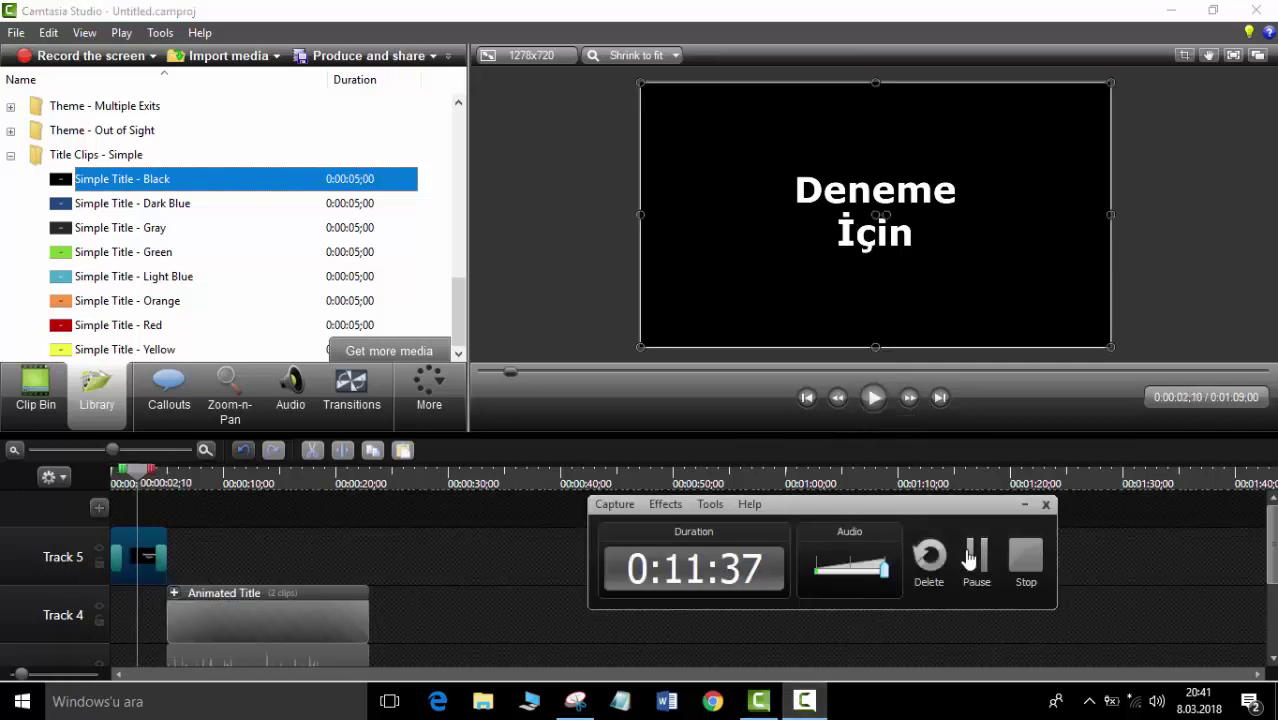
pyautogui.click(970, 558)
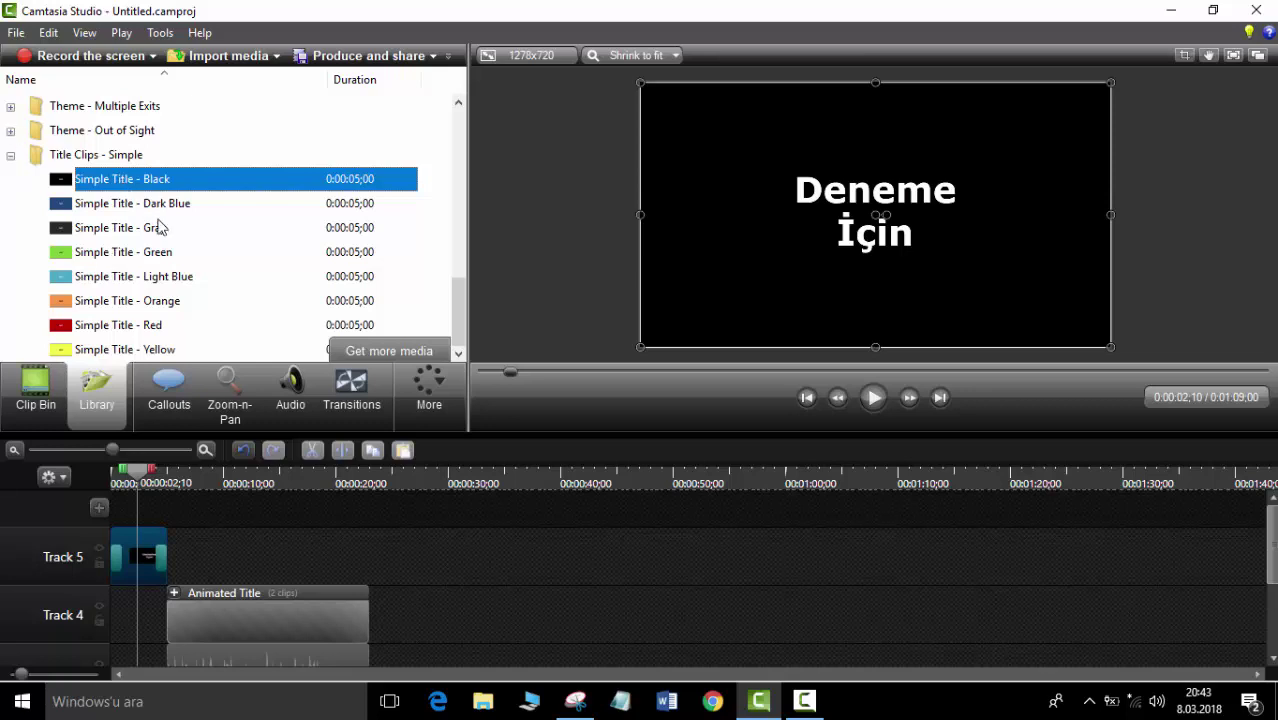
# Collapse the Title Clips - Simple folder, expand Theme - Exposed Features in the library, and preview its Animated Title.
pyautogui.click(10, 157)
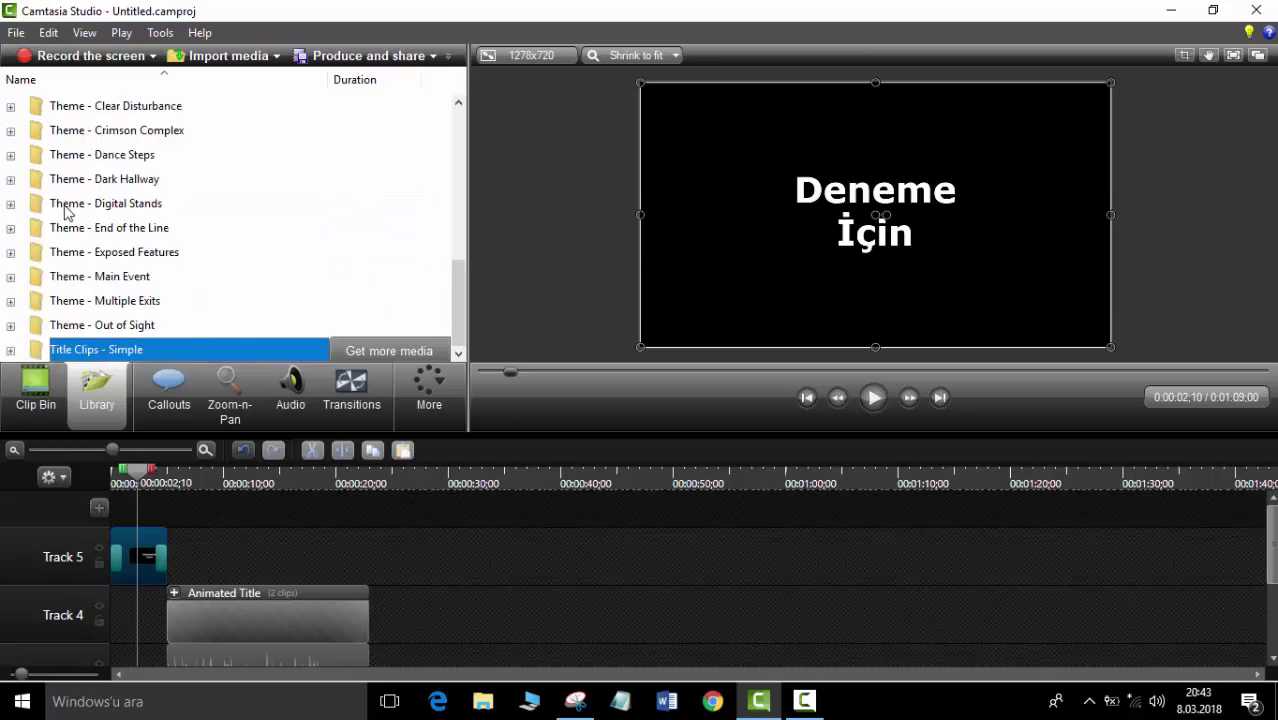
pyautogui.click(103, 252)
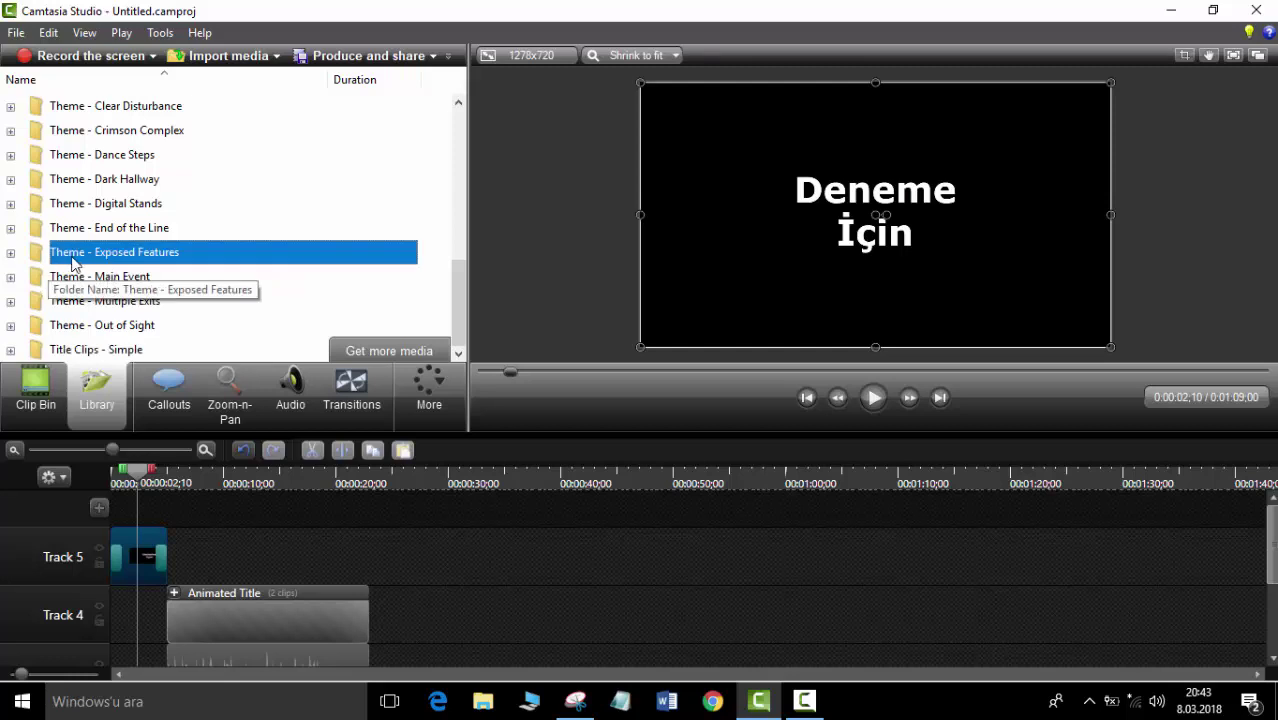
pyautogui.click(11, 253)
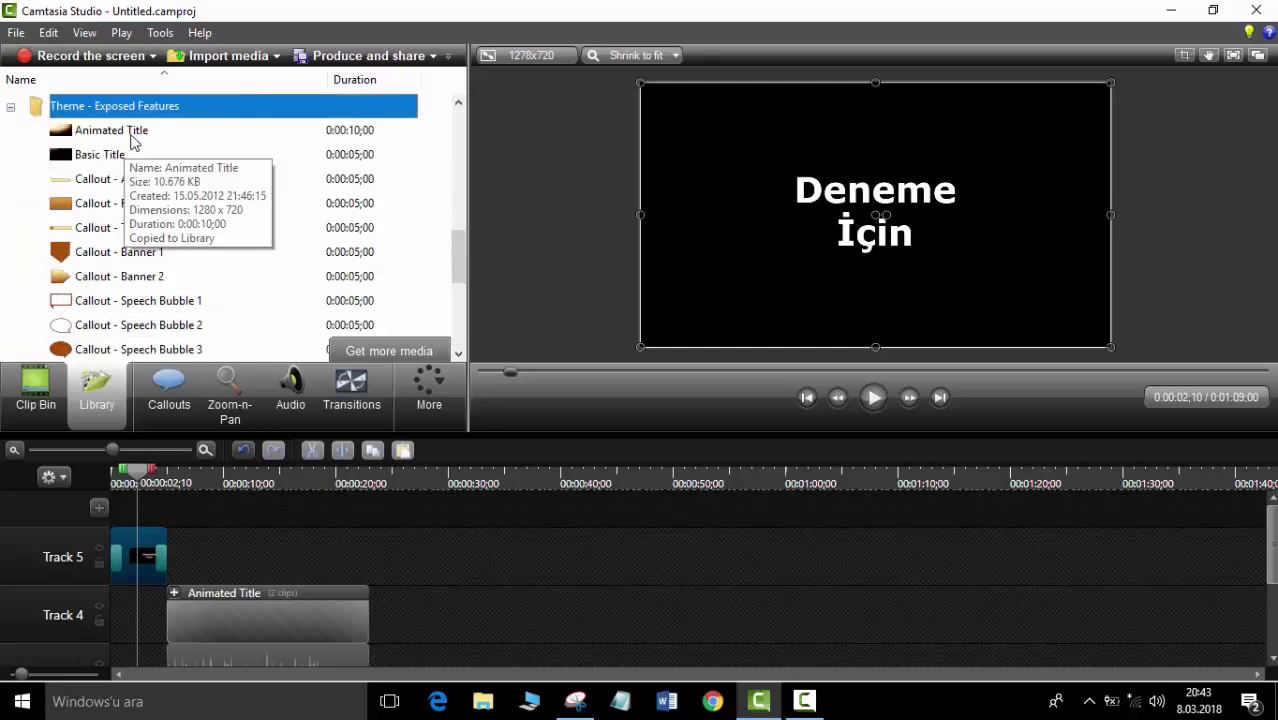
pyautogui.click(124, 141)
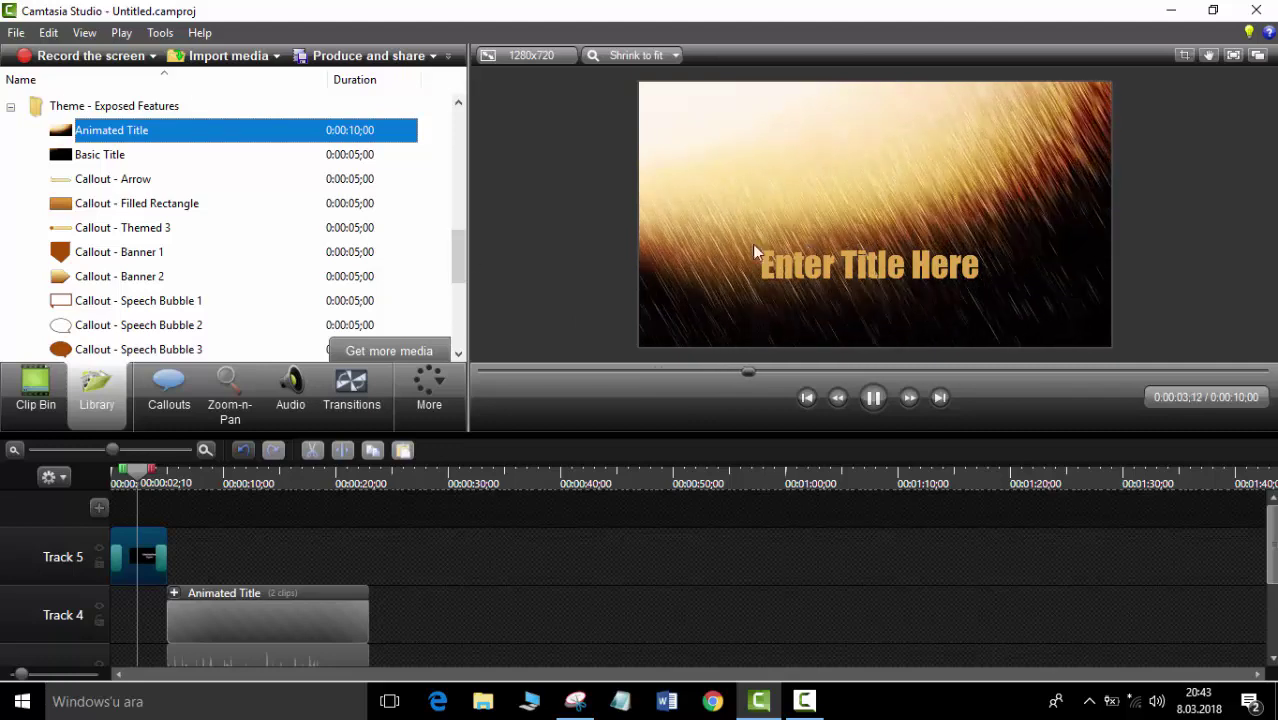
# Add the Basic Title from Theme - Exposed Features to the start of a new Track 6.
pyautogui.click(184, 163)
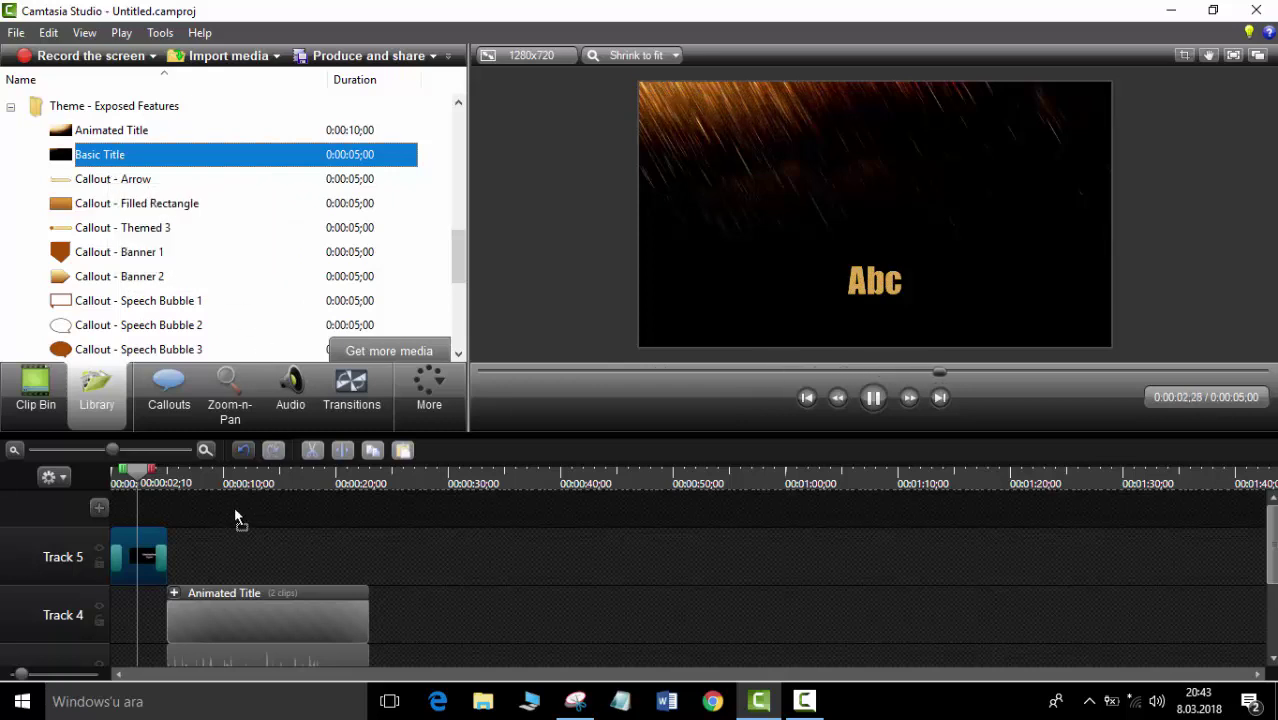
pyautogui.moveTo(182, 502); pyautogui.dragTo(106, 505)
pyautogui.scroll(1, 236, 550)
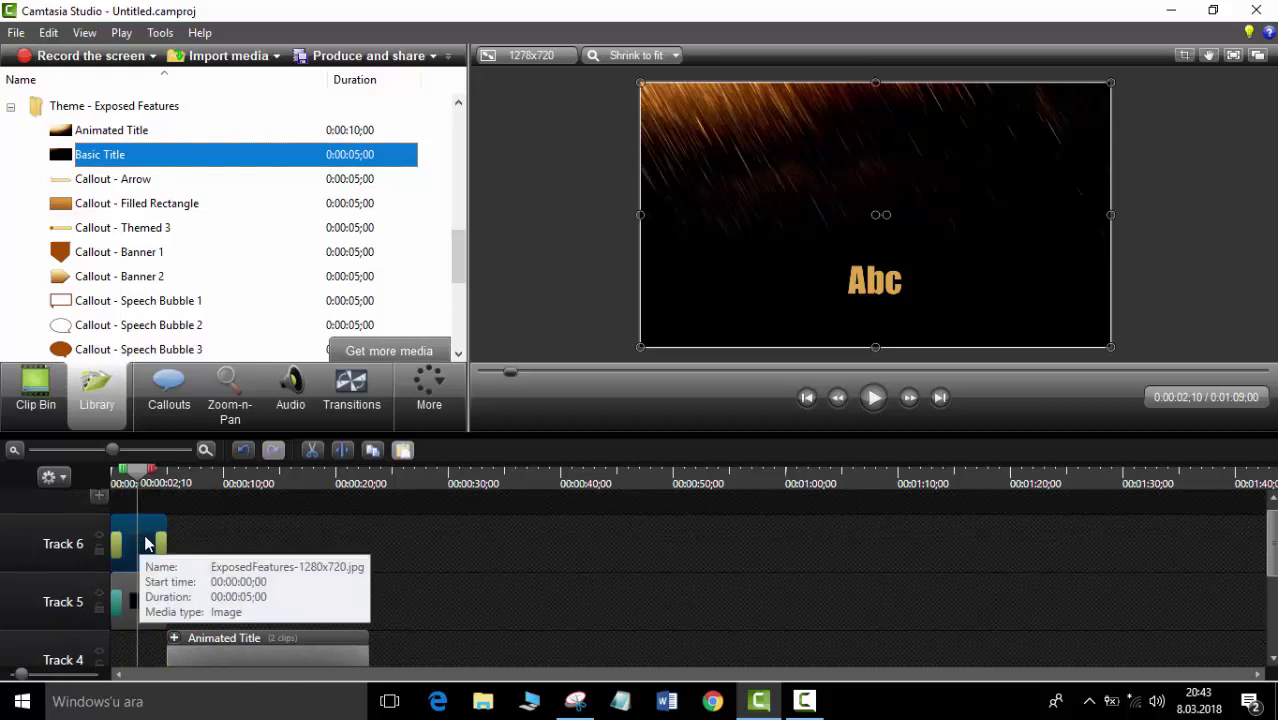
pyautogui.moveTo(142, 537); pyautogui.dragTo(113, 543)
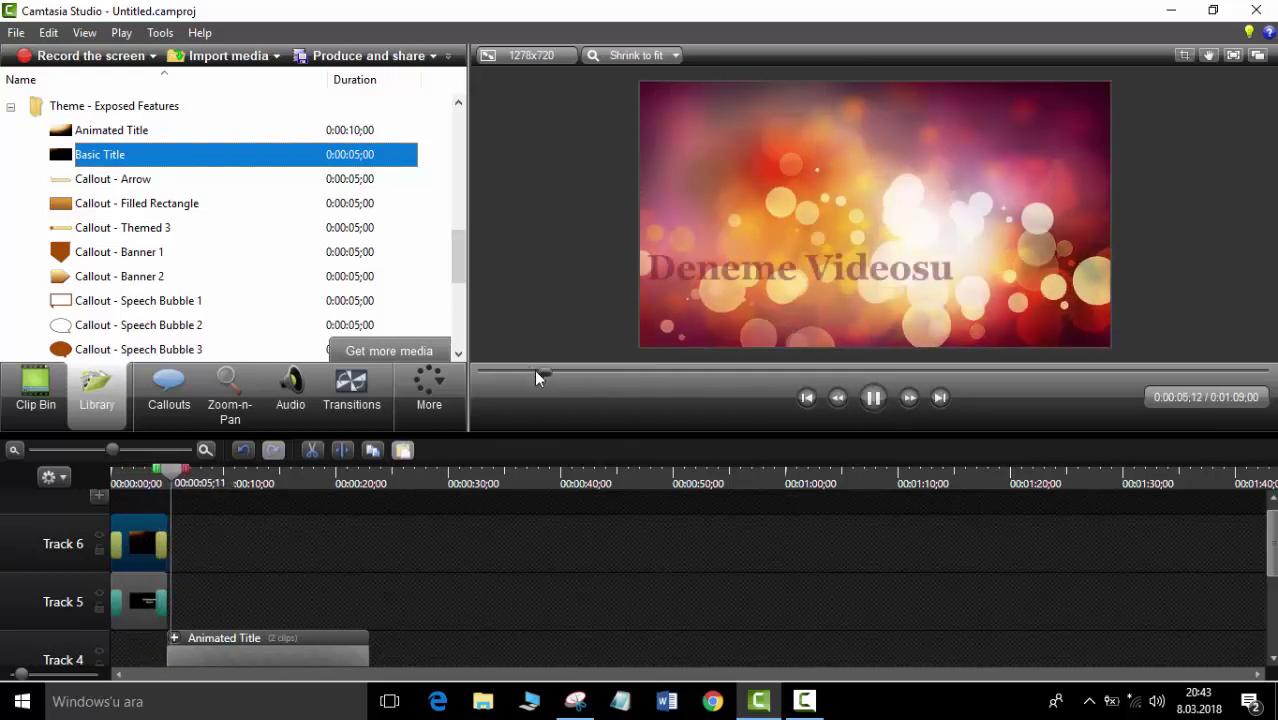
# Return the playhead to the start of the timeline and preview the Basic Title.
pyautogui.moveTo(538, 371); pyautogui.dragTo(452, 381)
pyautogui.click(873, 398)
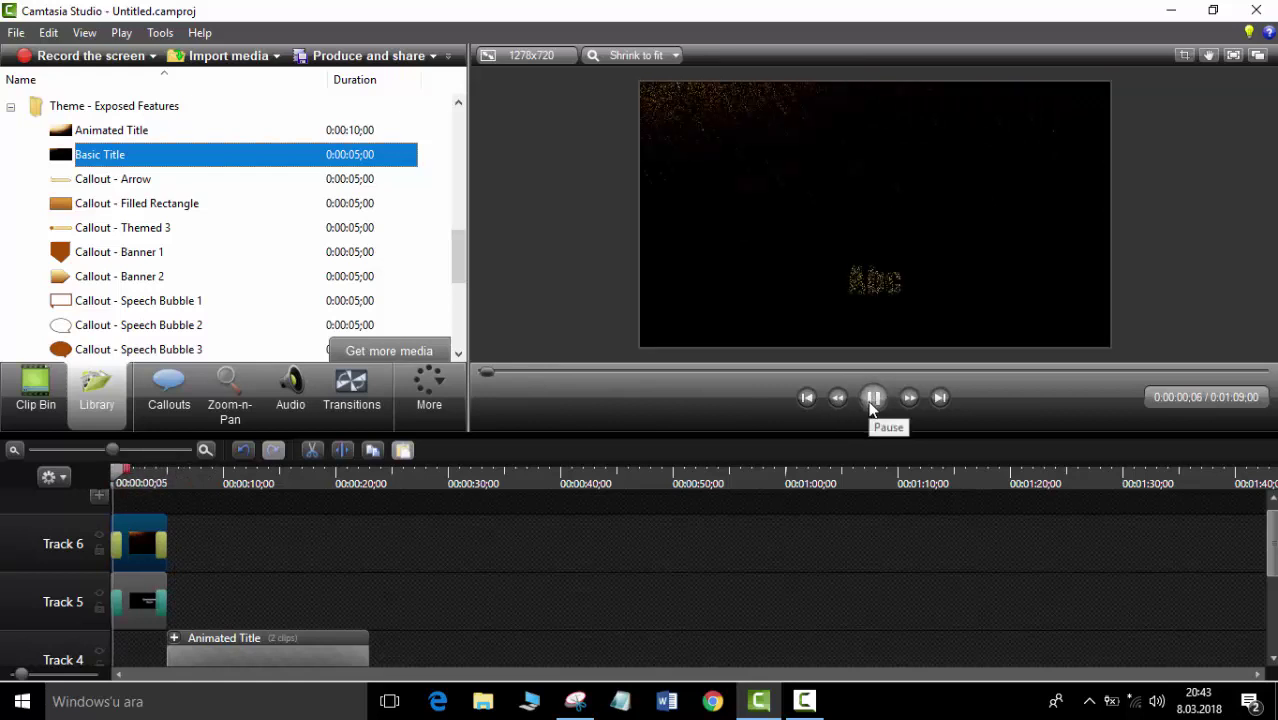
pyautogui.click(873, 398)
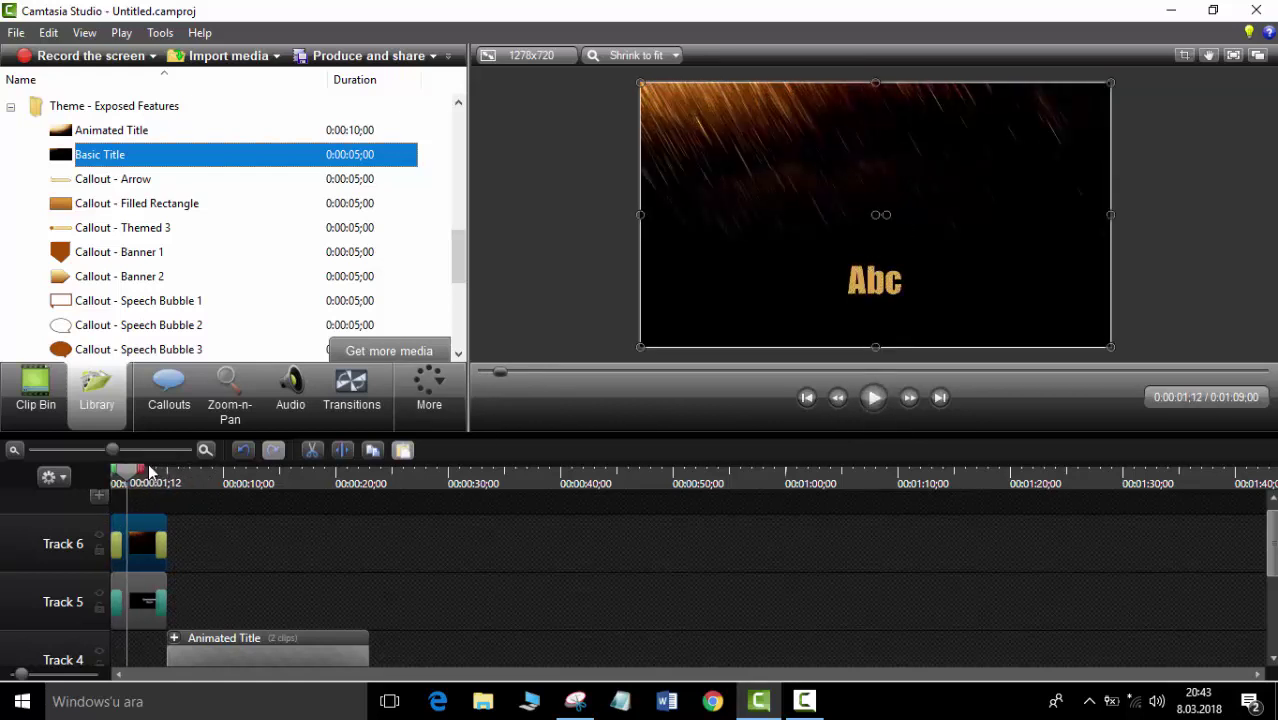
# Move the Basic Title aside to about 1:22 on Track 6 and delete the clips on all the other tracks.
pyautogui.moveTo(146, 527); pyautogui.dragTo(1085, 556)
pyautogui.scroll(-3, 791, 589)
pyautogui.scroll(3, 791, 589)
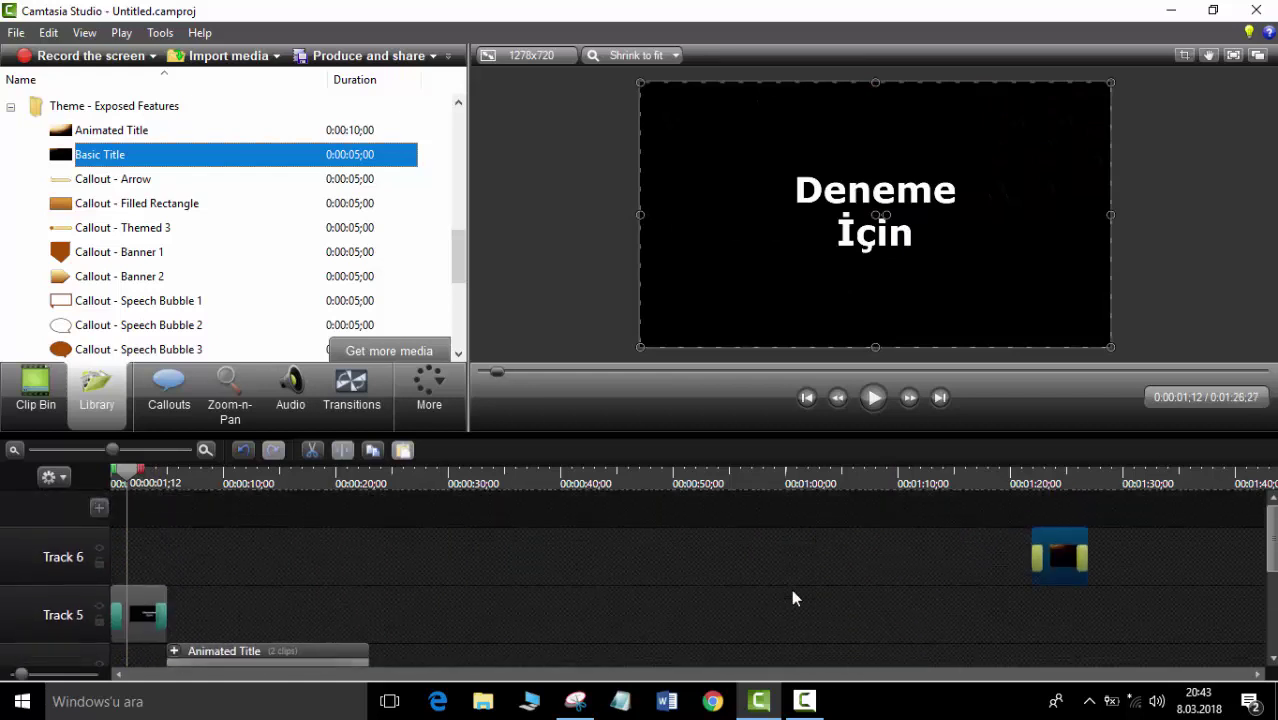
pyautogui.scroll(-3, 791, 589)
pyautogui.click(786, 595)
pyautogui.press('Delete')
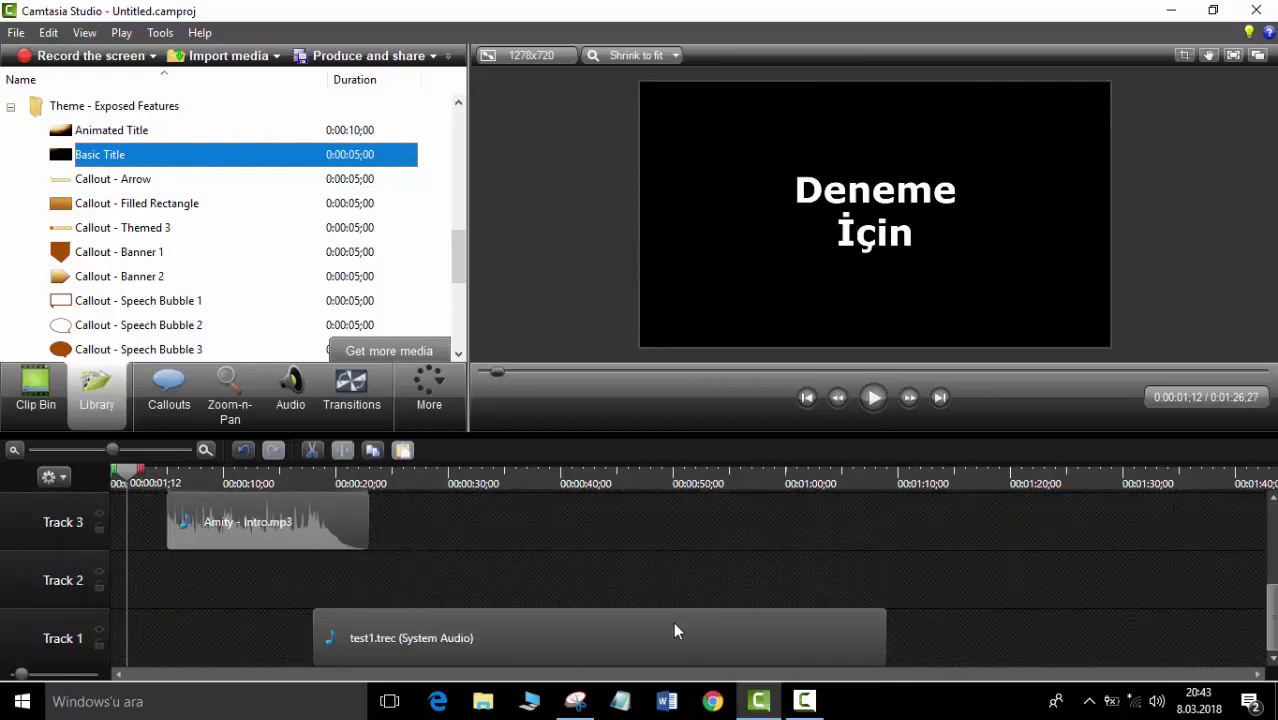
pyautogui.press('Delete')
pyautogui.click(286, 530)
pyautogui.scroll(2, 305, 600)
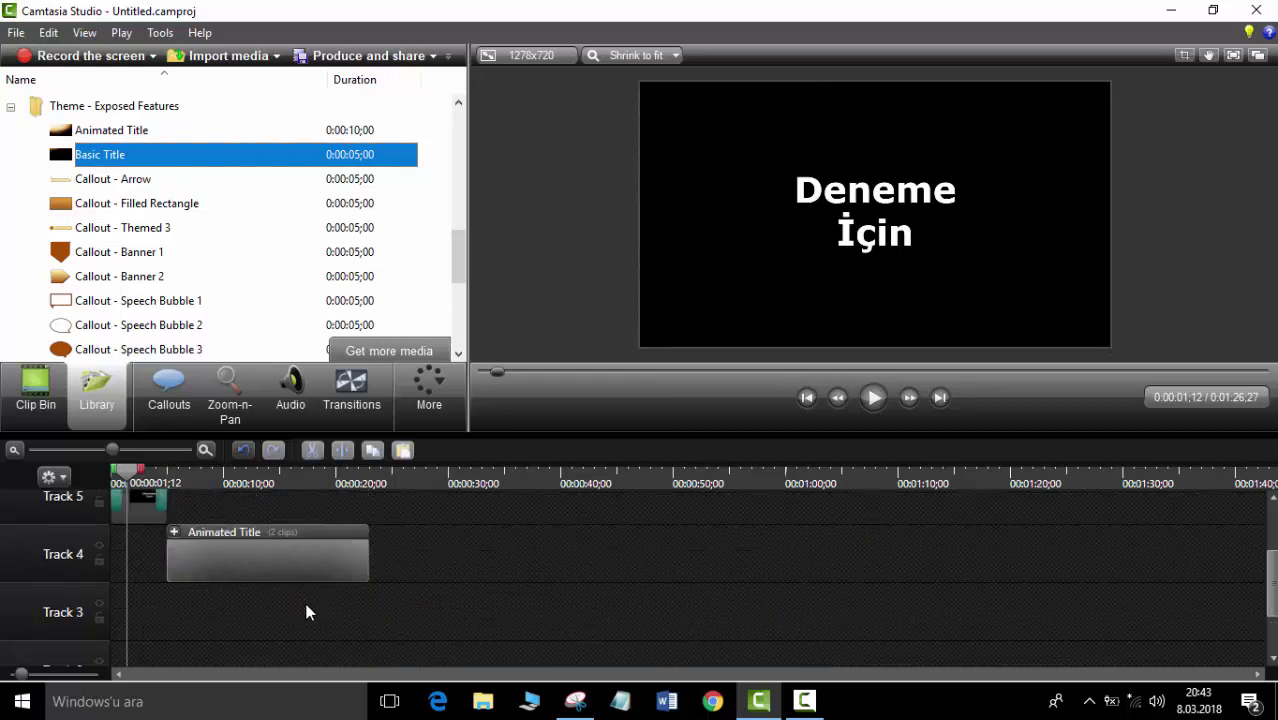
pyautogui.press('Delete')
pyautogui.click(148, 509)
pyautogui.press('Delete')
pyautogui.scroll(2, 642, 624)
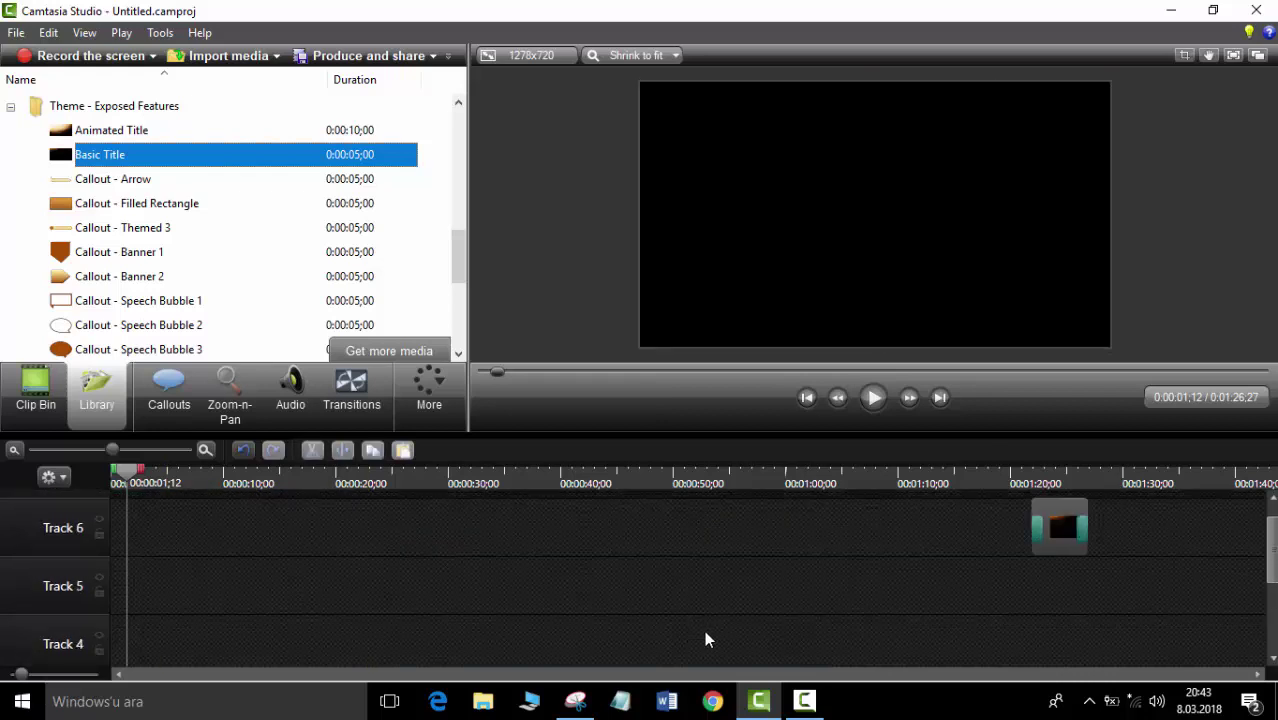
# Move the Basic Title back to the start of Track 6 and play it.
pyautogui.moveTo(1055, 535); pyautogui.dragTo(133, 528)
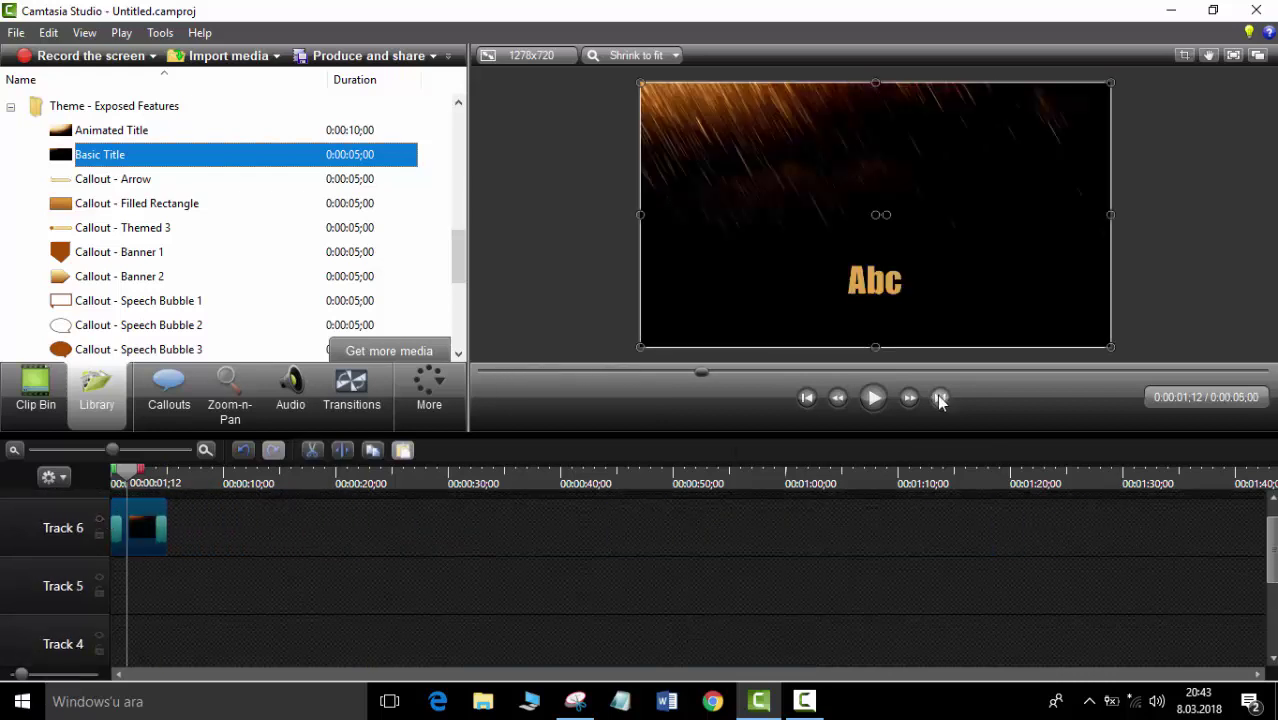
pyautogui.click(876, 398)
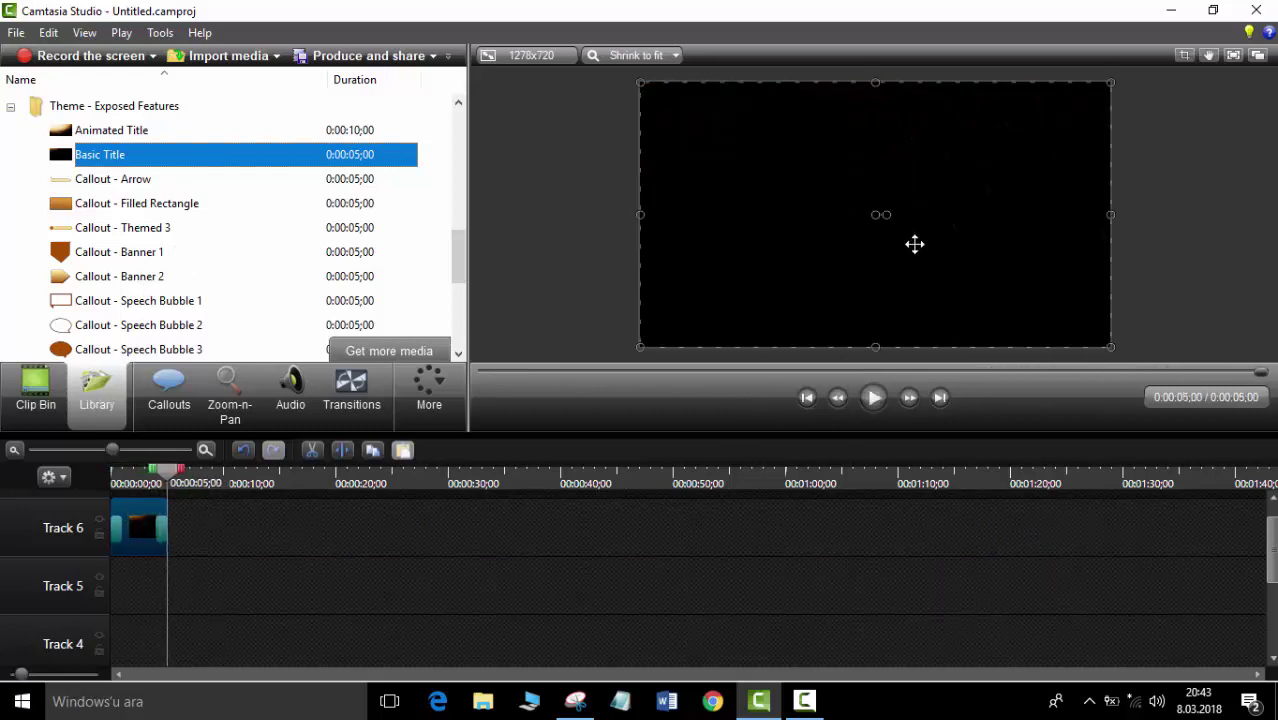
pyautogui.click(873, 397)
# Replace the Basic Title's Abc text with "Deneme için" and preview the result.
pyautogui.click(868, 288)
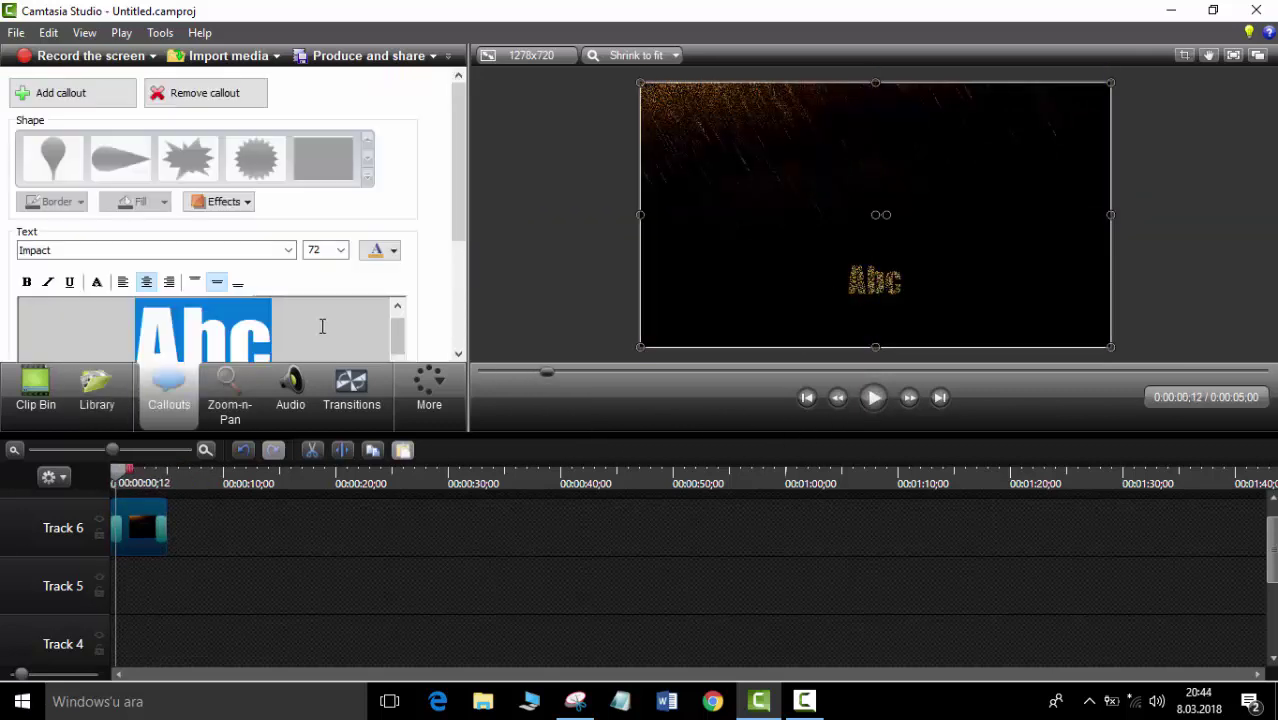
pyautogui.write('Deneme')
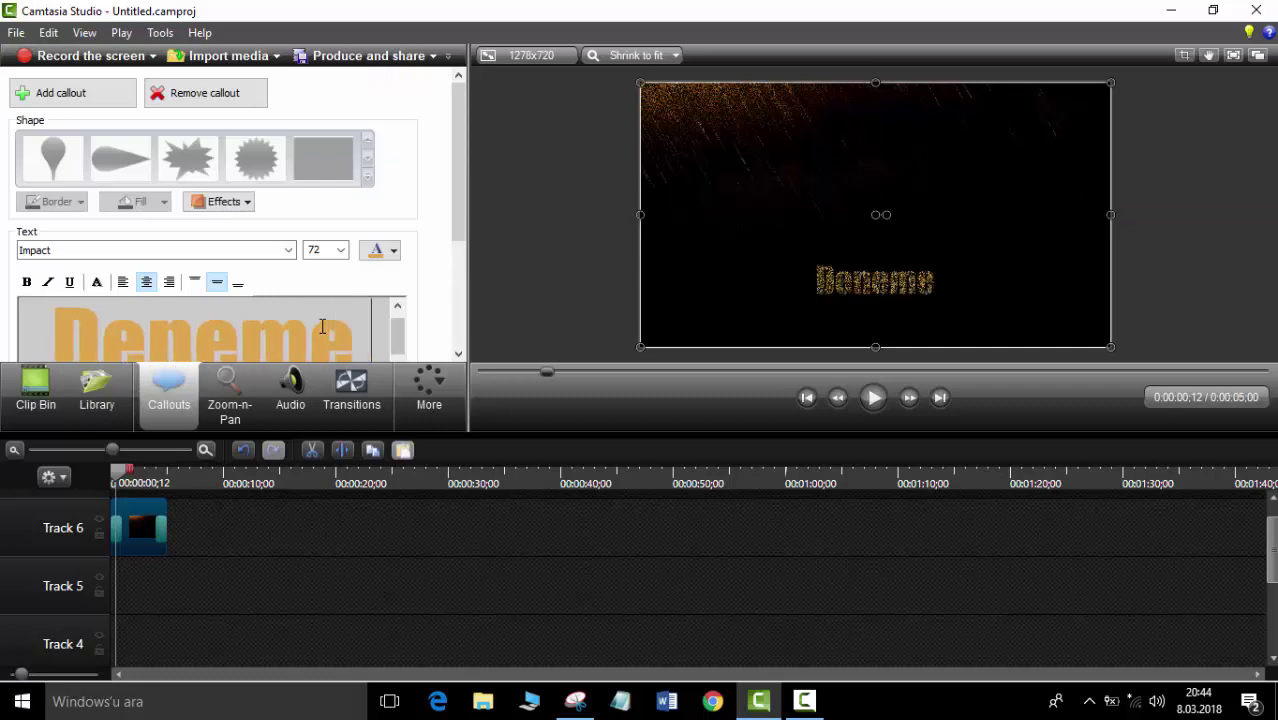
pyautogui.write(' için')
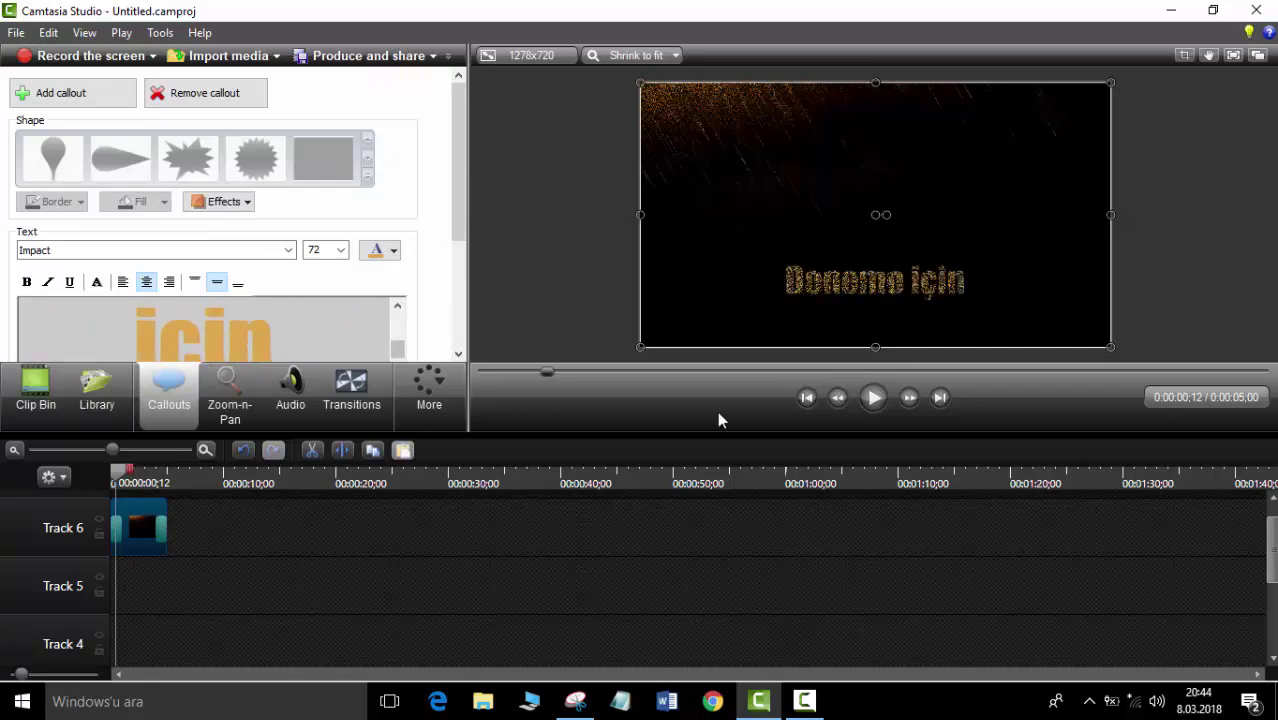
pyautogui.click(872, 397)
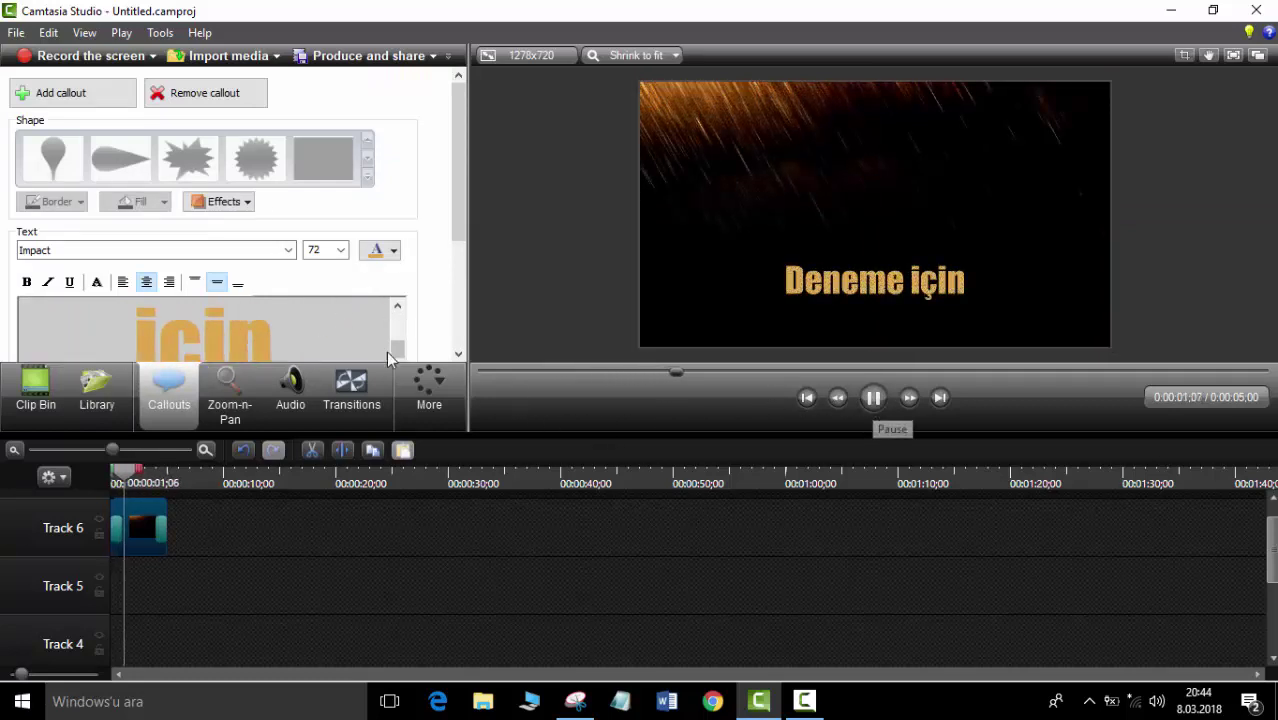
# Return to the library and preview Callout - Banner 1 and Callout - Banner 2 in Theme - Exposed Features.
pyautogui.click(96, 398)
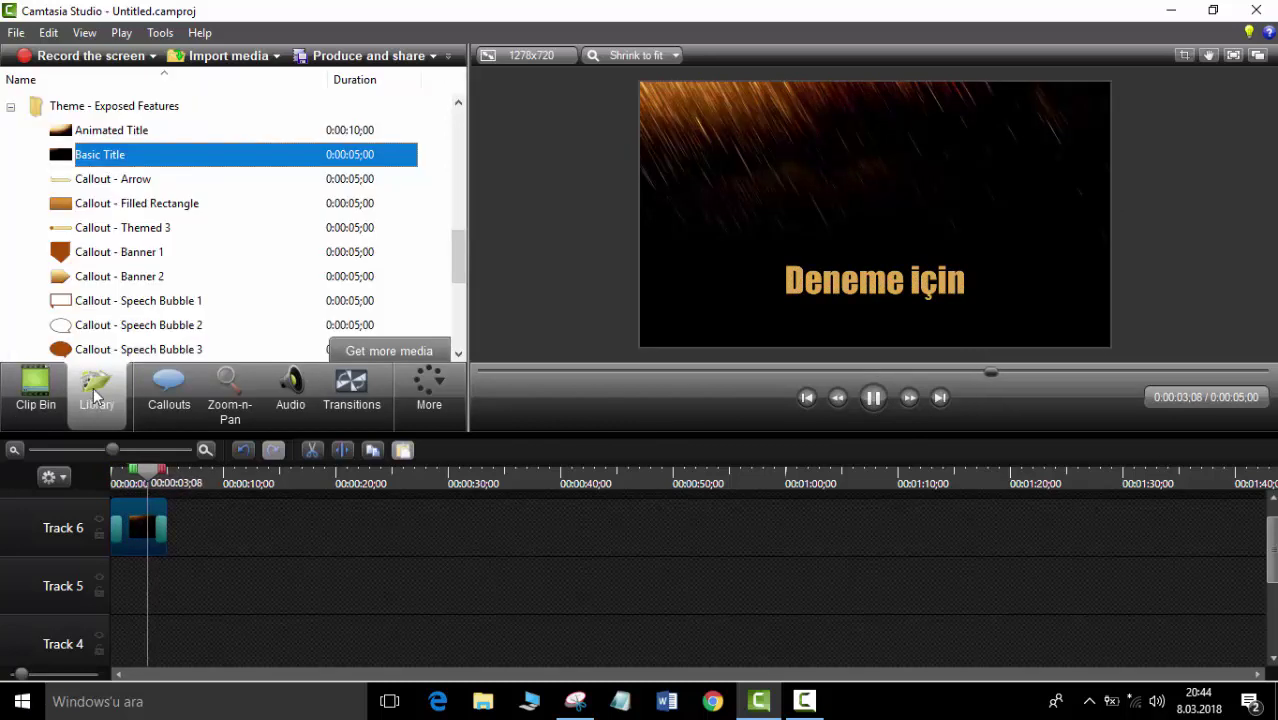
pyautogui.click(123, 254)
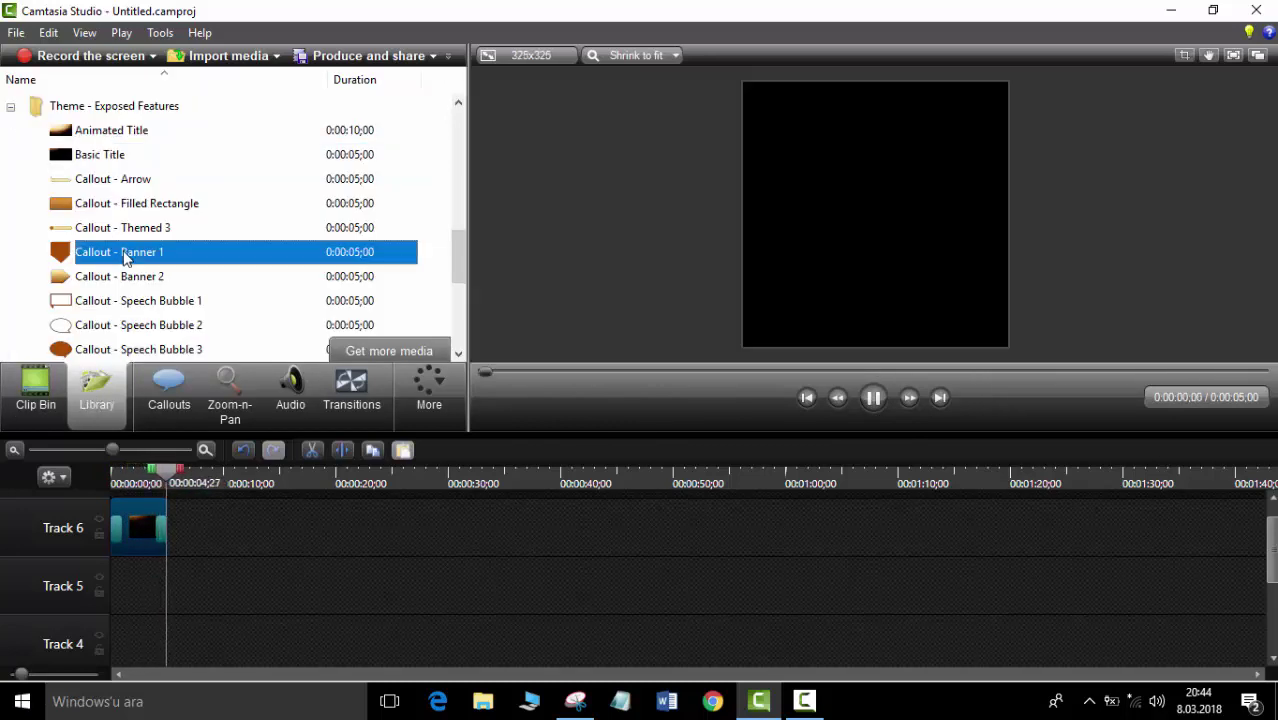
pyautogui.click(132, 284)
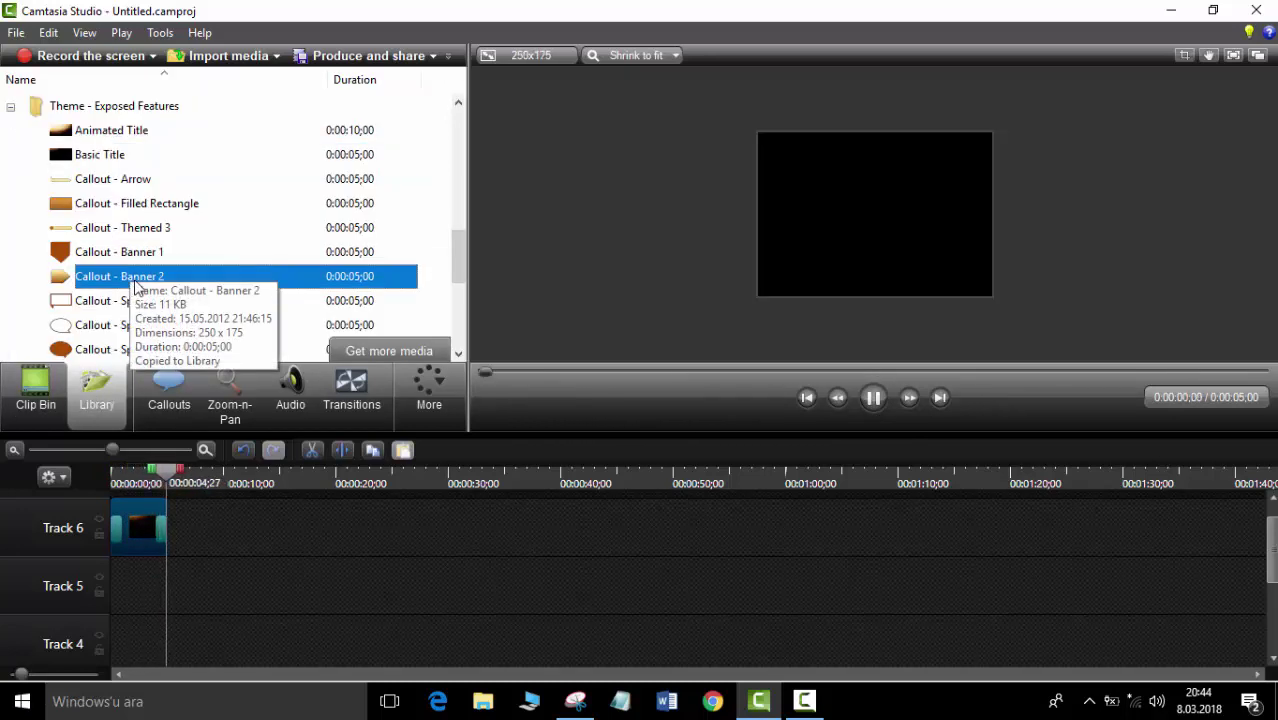
# Preview the Lower Third 4 and Lower Third 3 clips in Theme - Exposed Features.
pyautogui.scroll(-6, 140, 287)
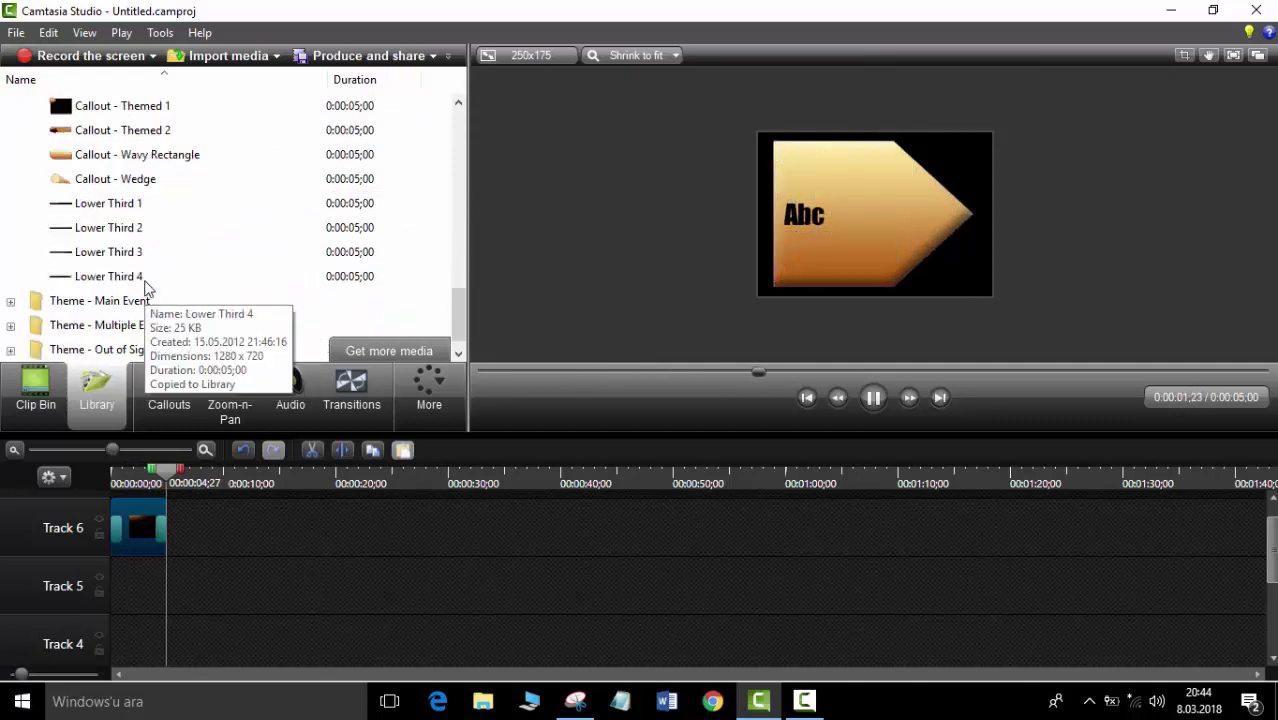
pyautogui.click(145, 281)
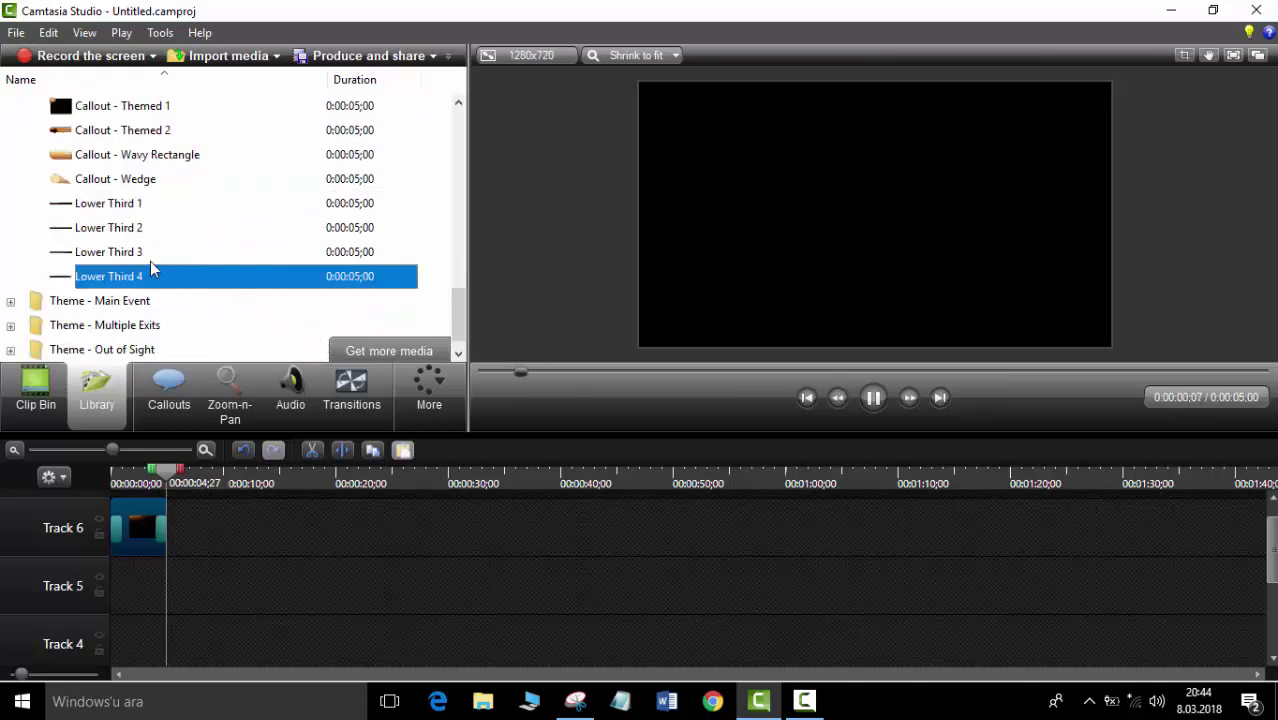
pyautogui.click(150, 253)
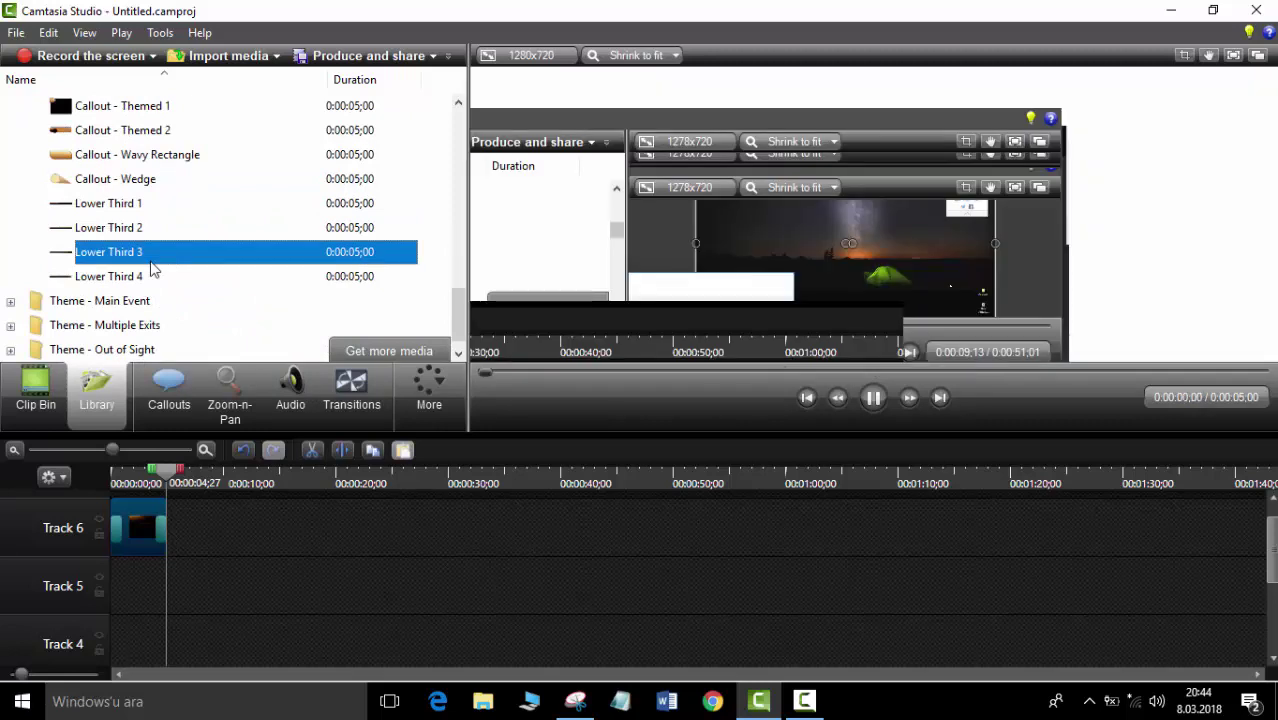
pyautogui.scroll(-1, 183, 253)
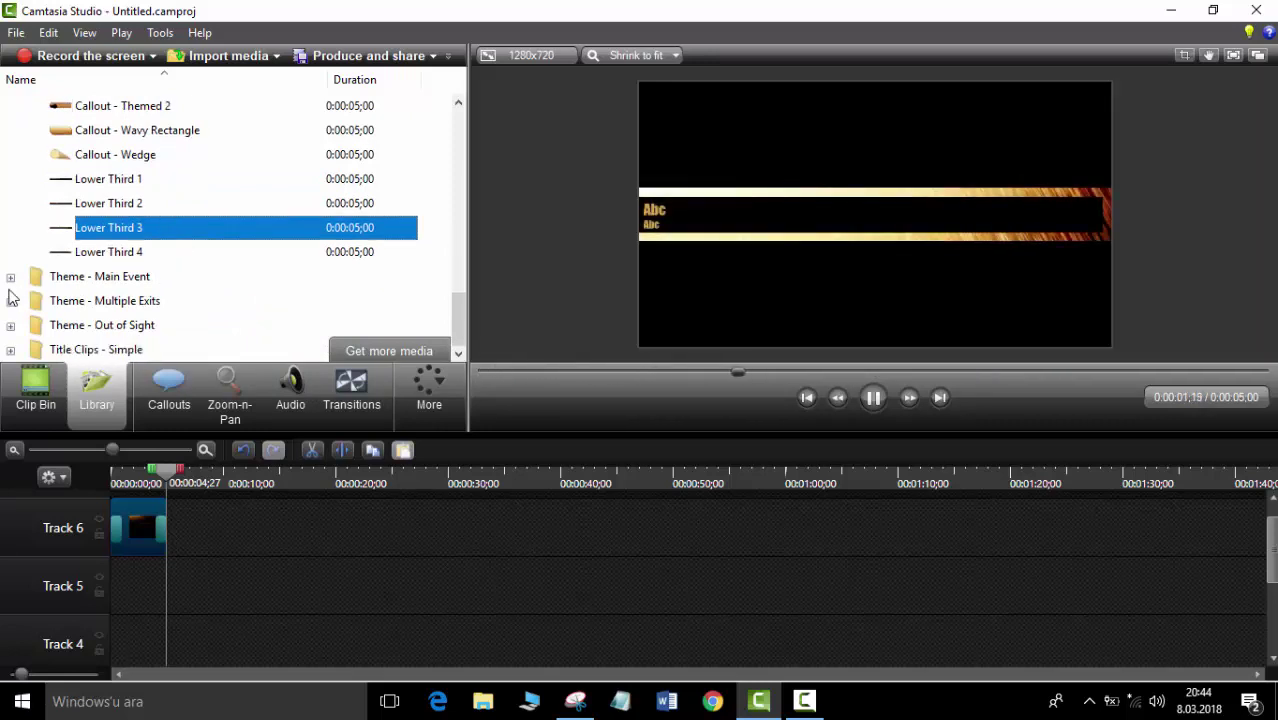
# Expand the Theme - Main Event folder and preview its Animated Title and Callout - Wedge 2 clips.
pyautogui.click(10, 277)
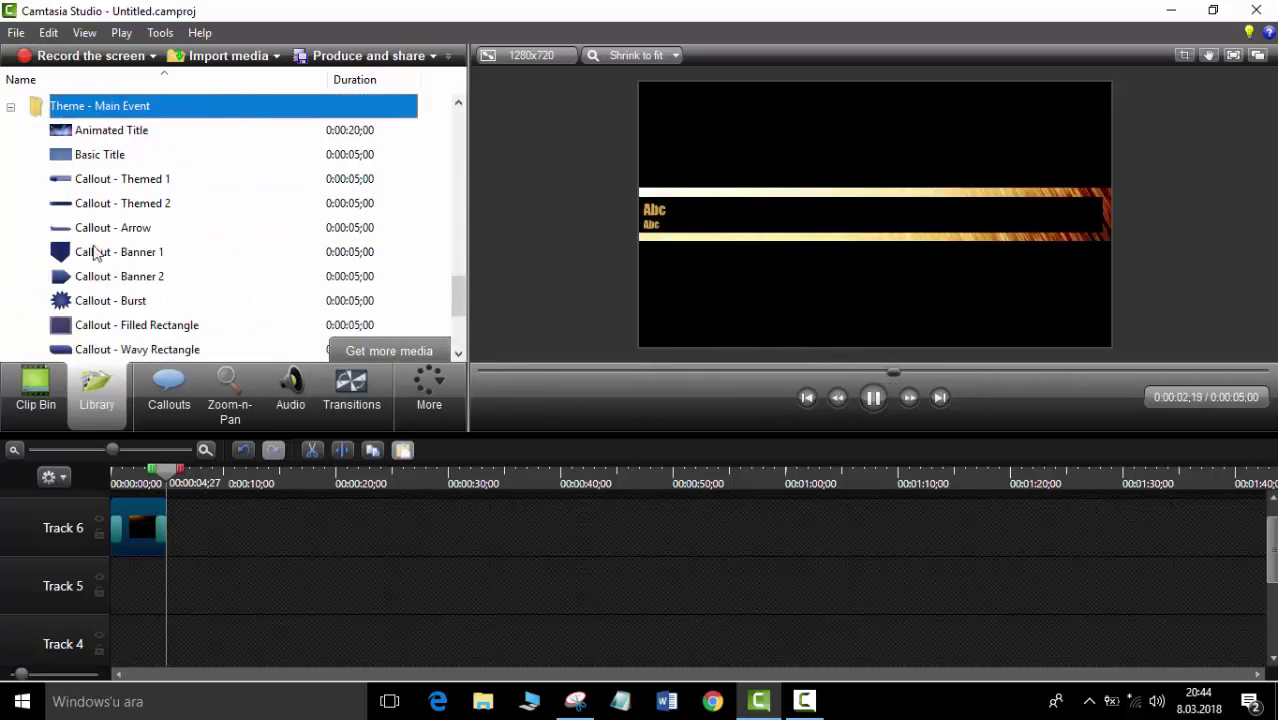
pyautogui.click(137, 136)
pyautogui.scroll(-3, 122, 250)
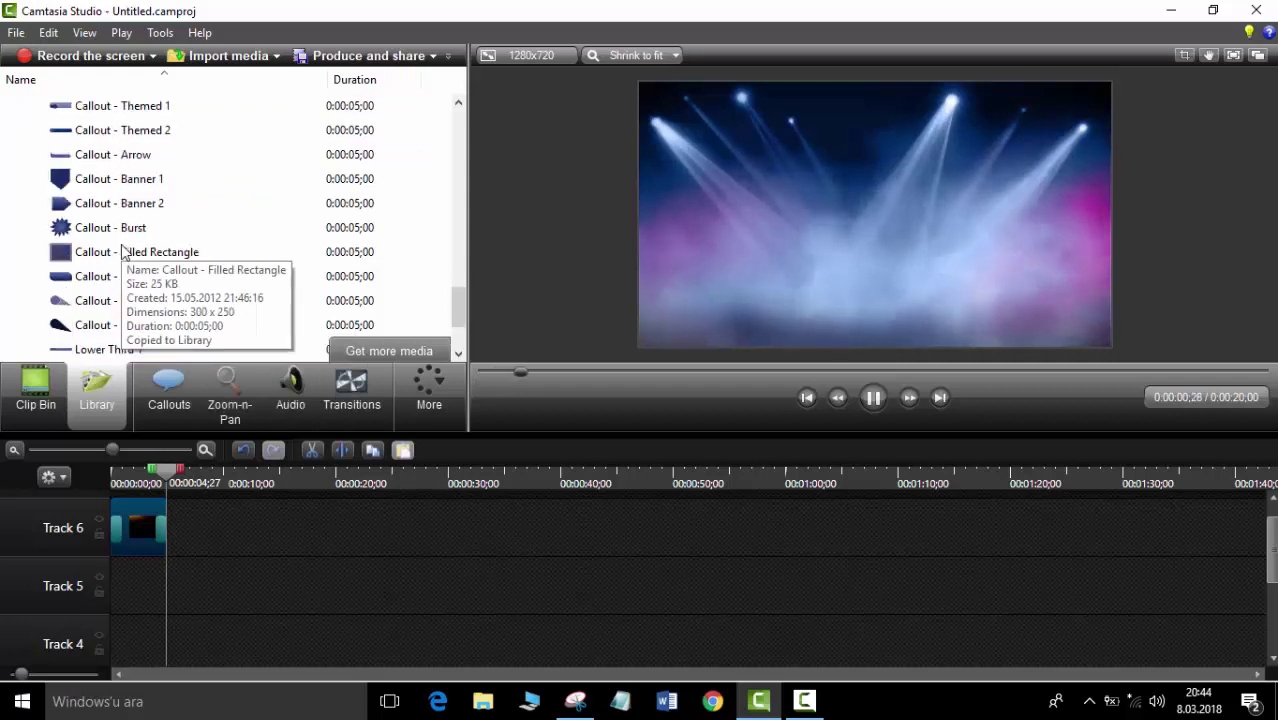
pyautogui.click(122, 250)
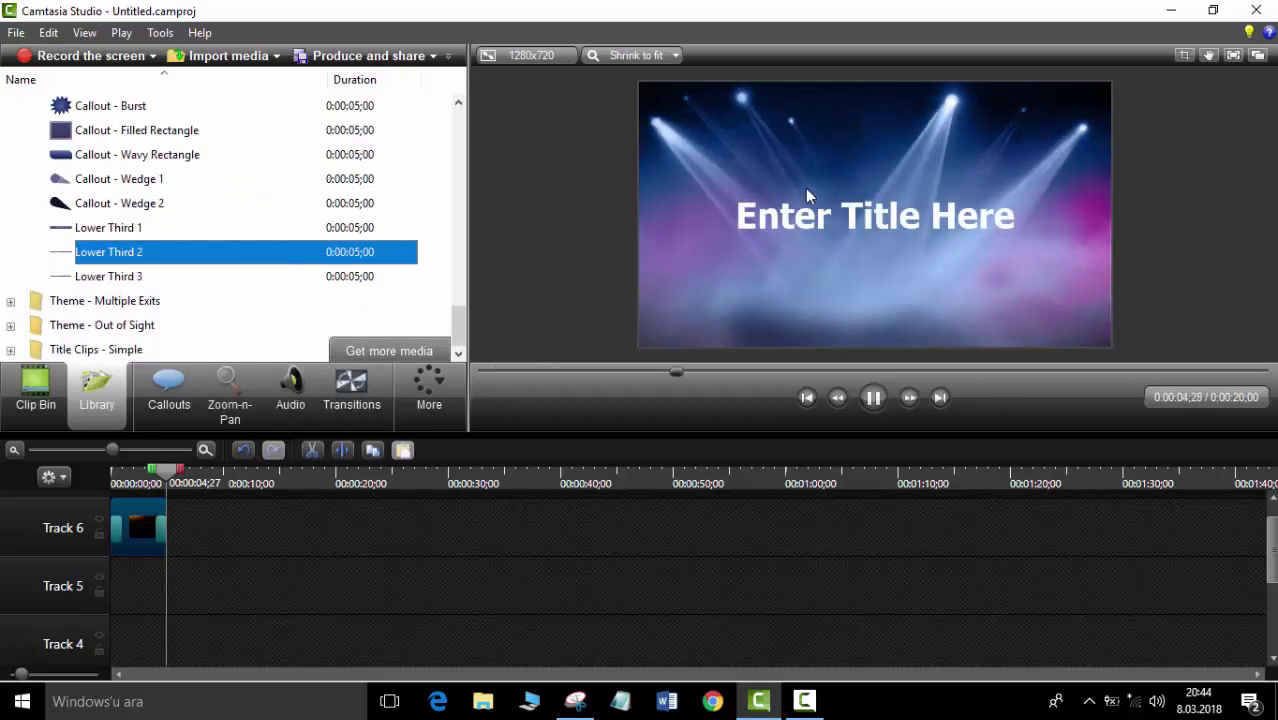
pyautogui.click(150, 203)
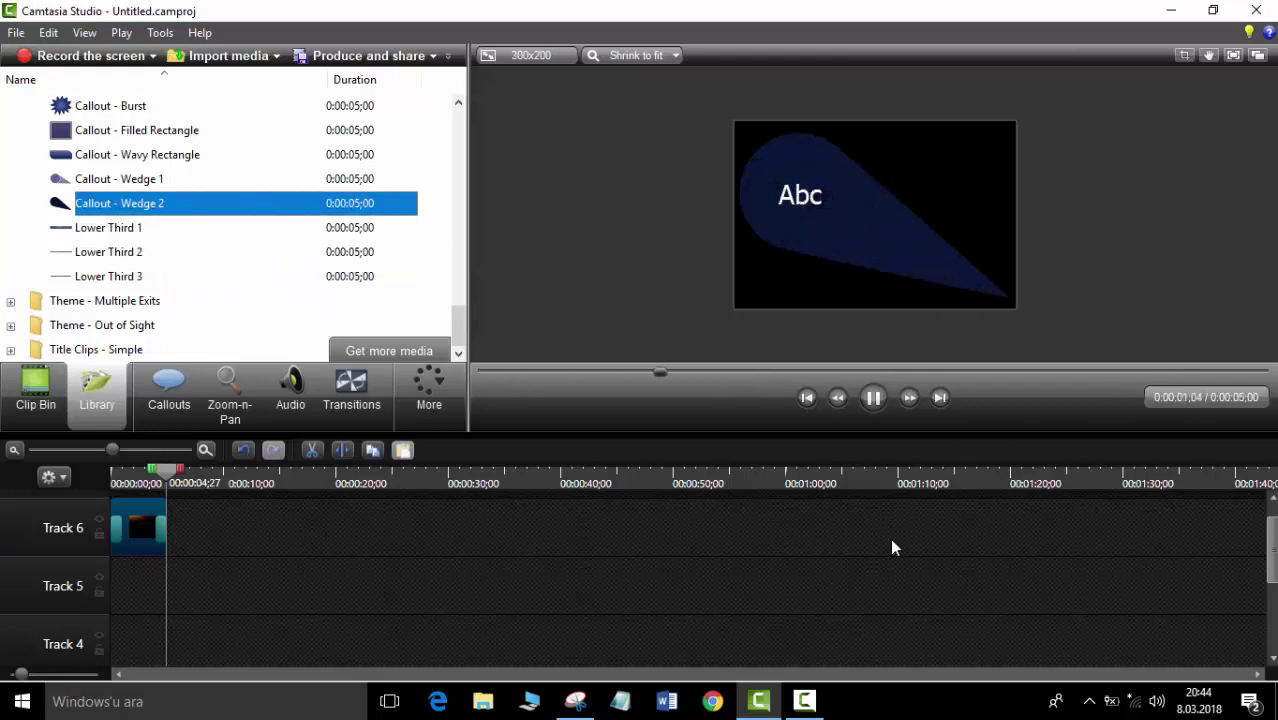
pyautogui.click(812, 701)
pyautogui.click(980, 568)
pyautogui.click(130, 251)
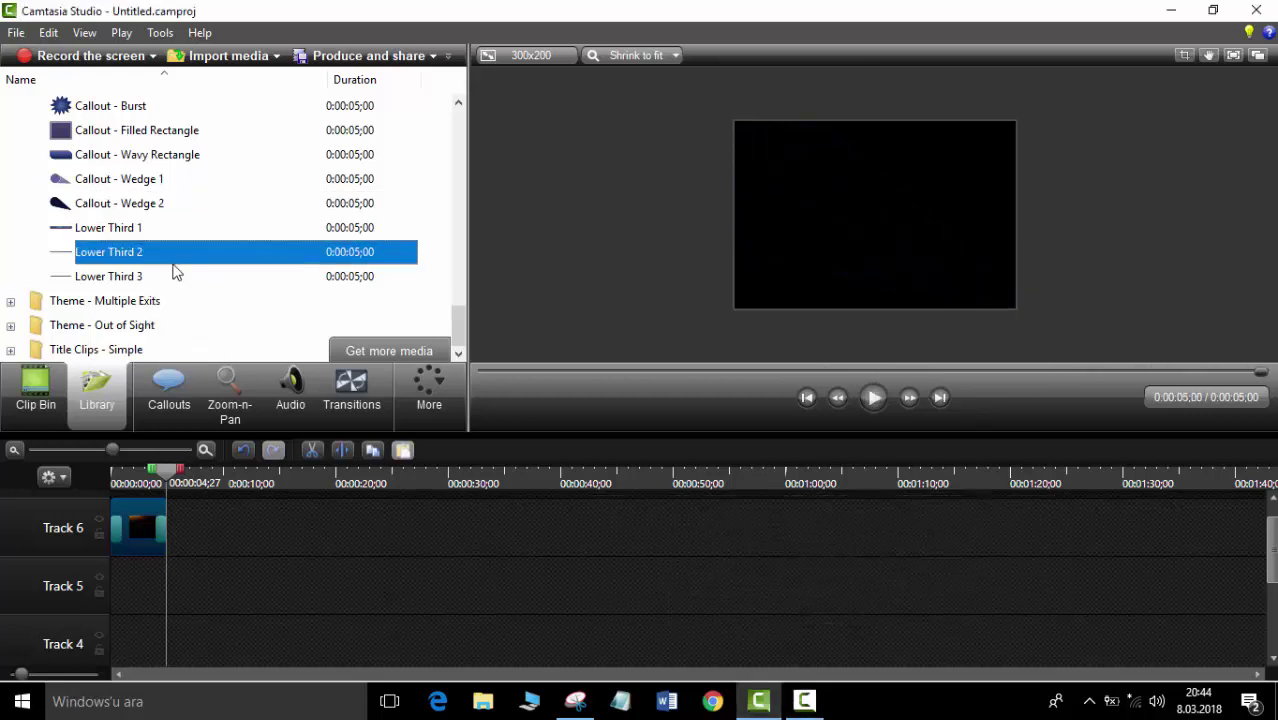
# Expand the Theme - Multiple Exits folder and preview its Animated Title and Basic Title.
pyautogui.click(16, 308)
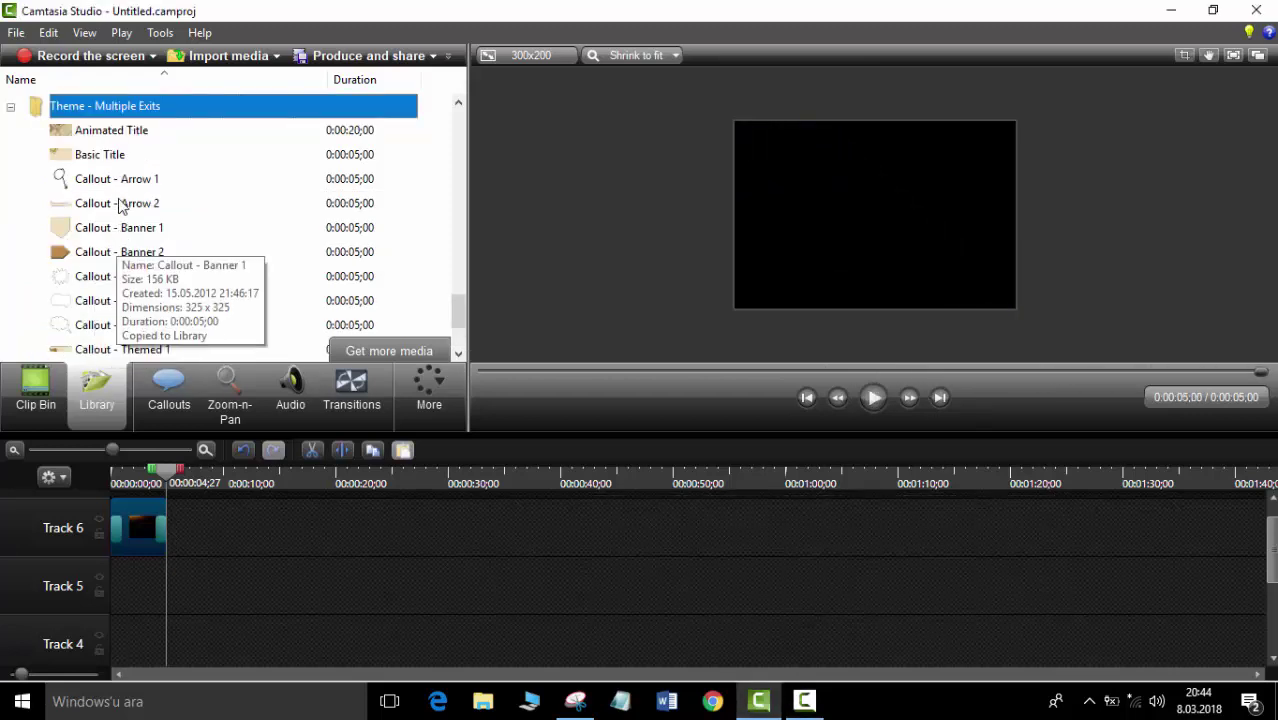
pyautogui.click(108, 133)
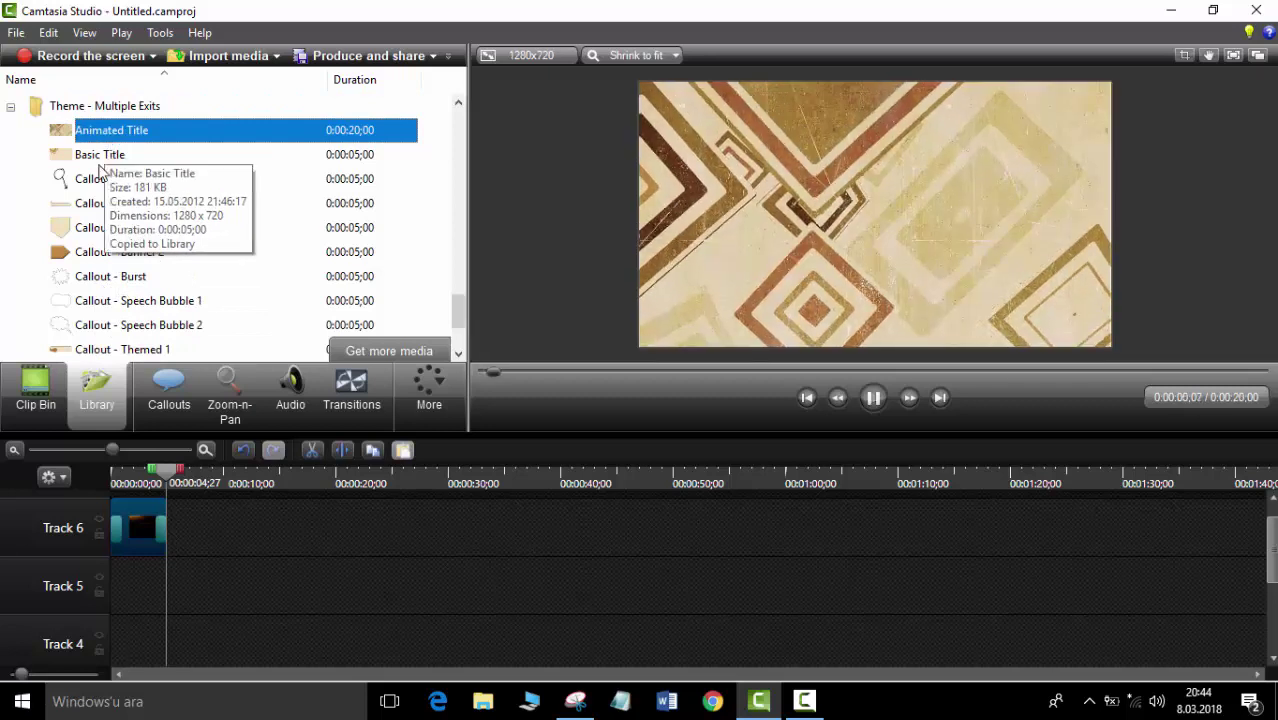
pyautogui.click(100, 156)
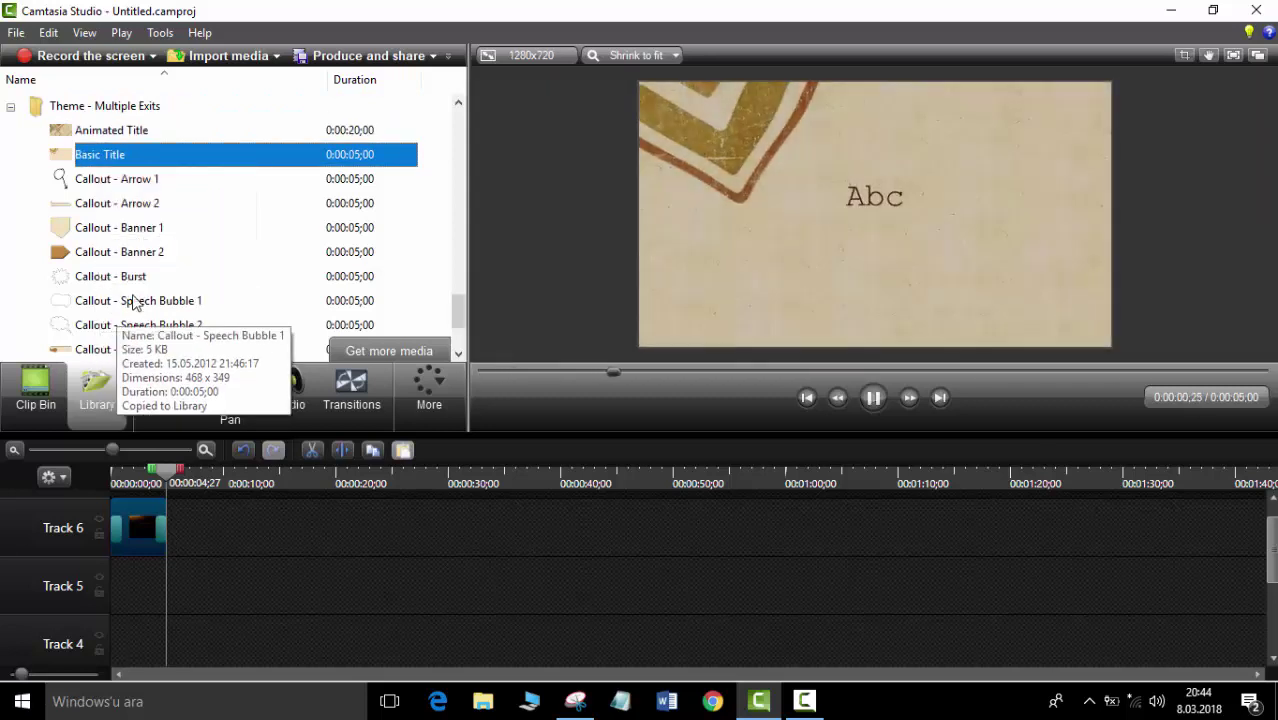
pyautogui.scroll(-2, 135, 303)
# Expand the Theme - Out of Sight folder and preview its Animated Title and Callout - Filled Rectangle 1.
pyautogui.click(12, 330)
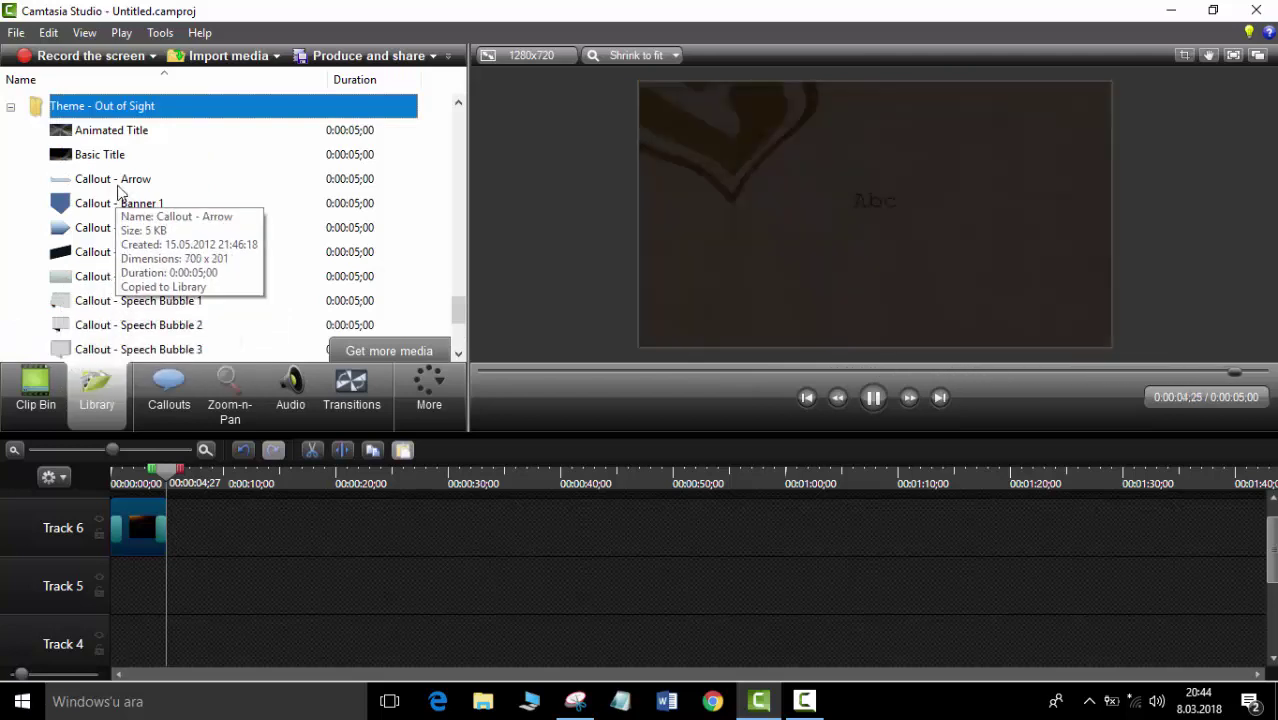
pyautogui.click(112, 133)
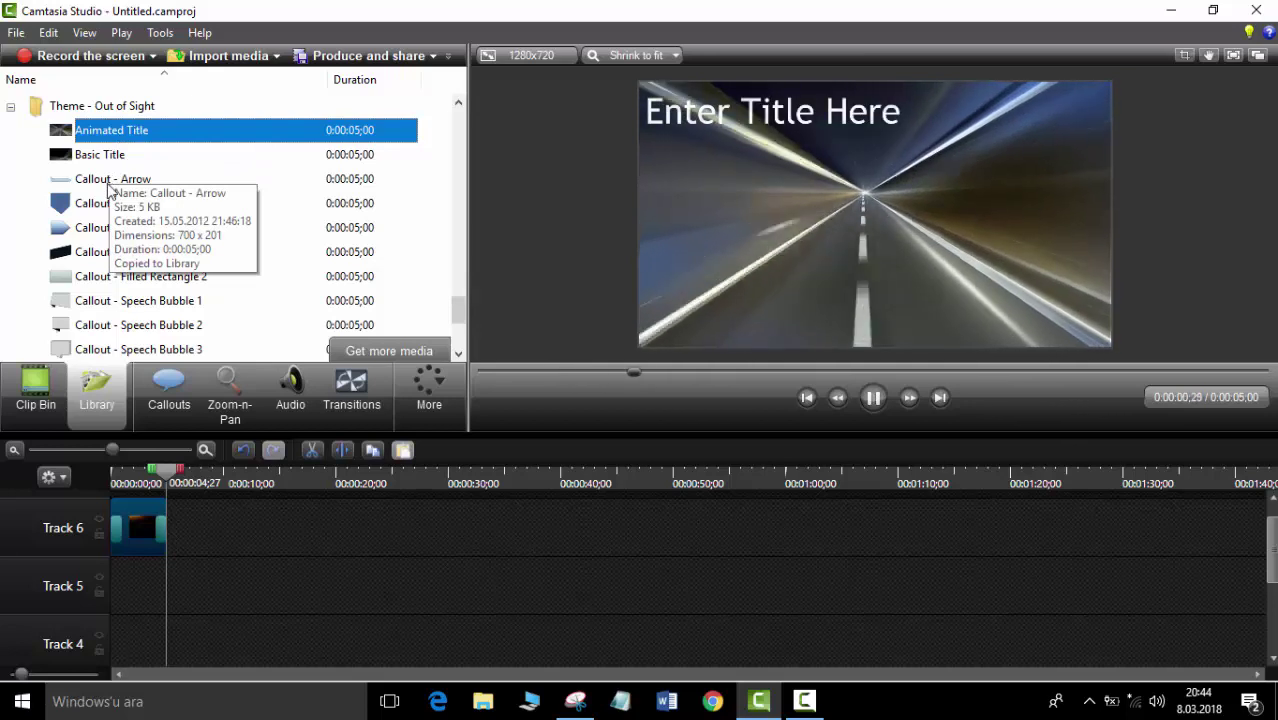
pyautogui.press('Down')
pyautogui.press('Down')
pyautogui.press('Down')
pyautogui.press('Down')
pyautogui.press('Down')
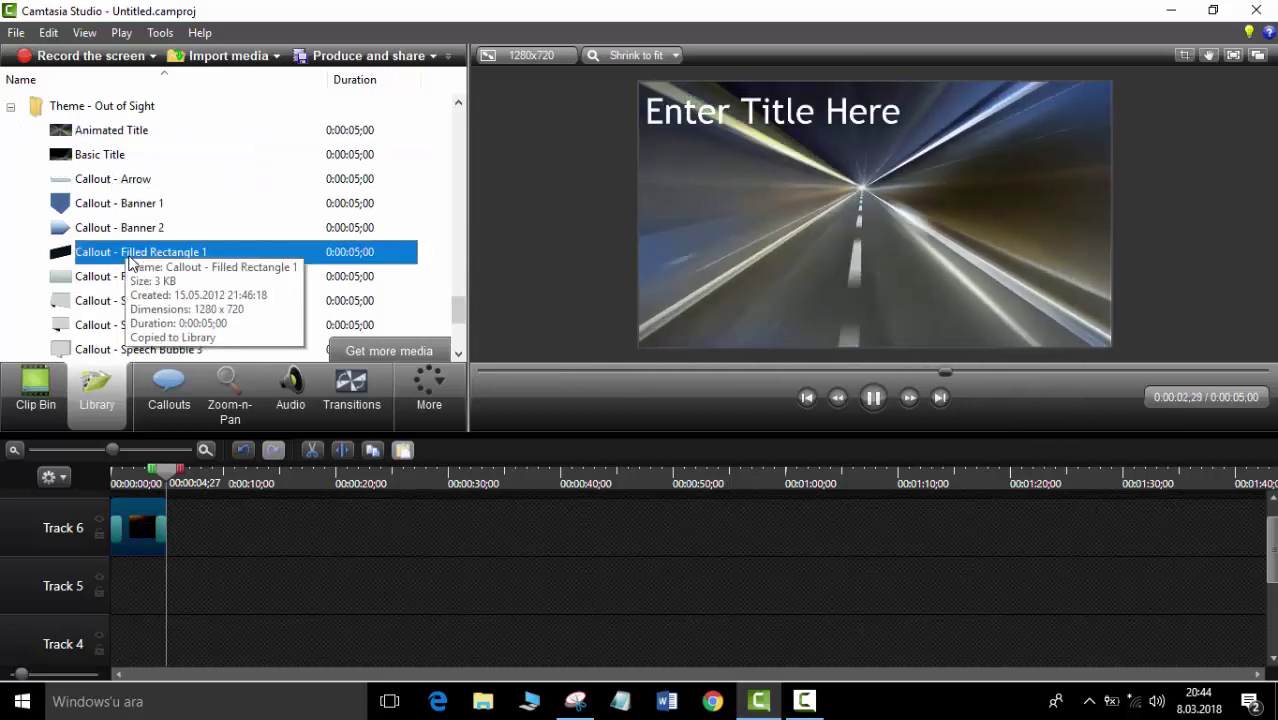
# Collapse Theme - Out of Sight and preview Simple Title - Black in the Title Clips - Simple folder.
pyautogui.click(10, 106)
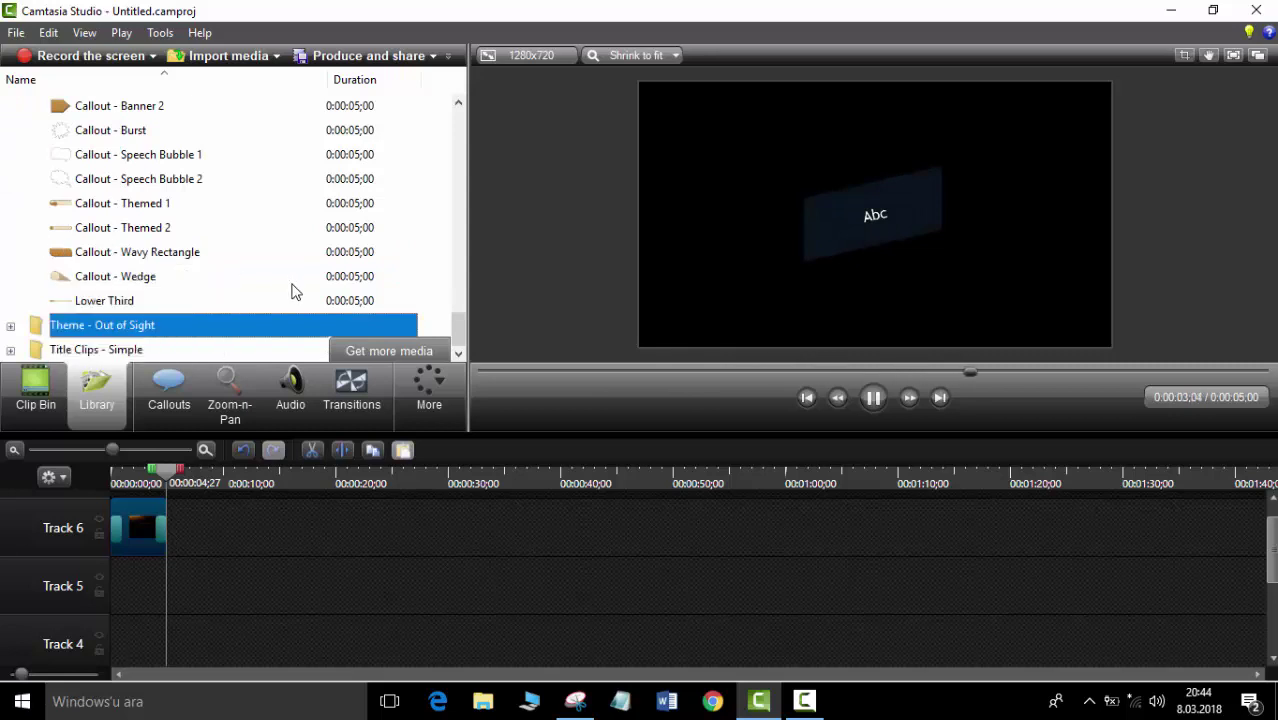
pyautogui.click(10, 349)
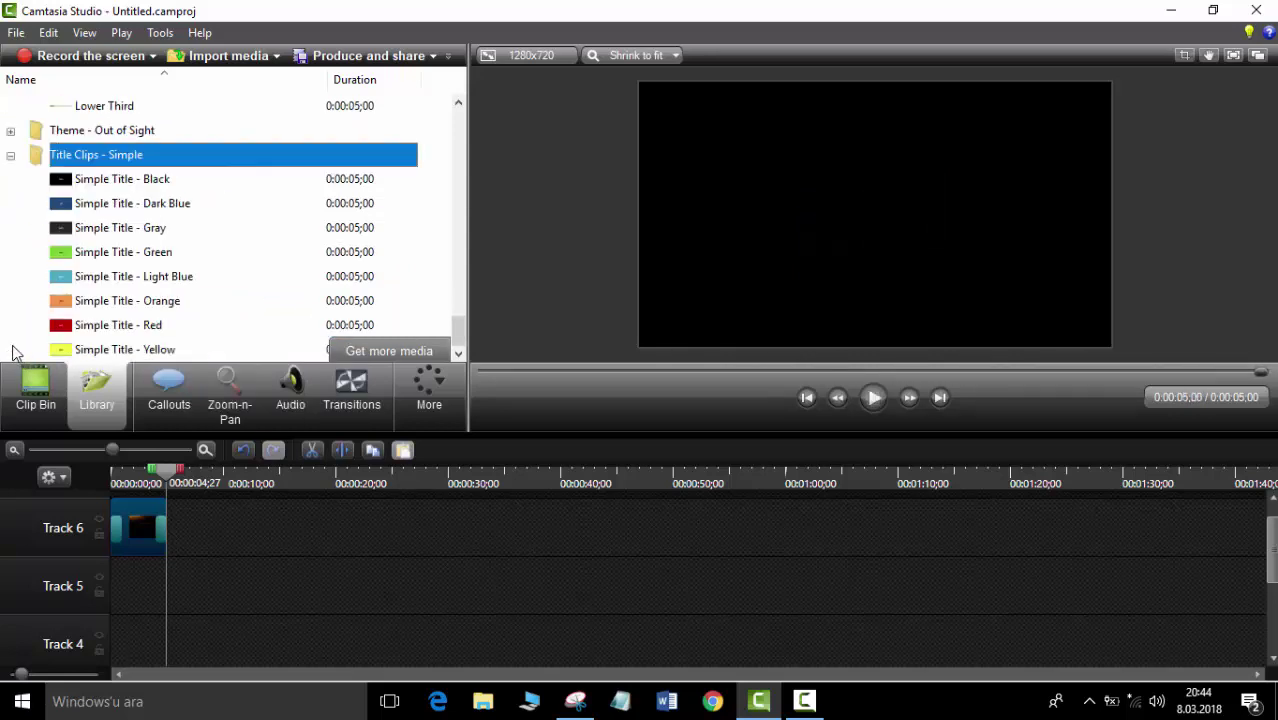
pyautogui.click(113, 180)
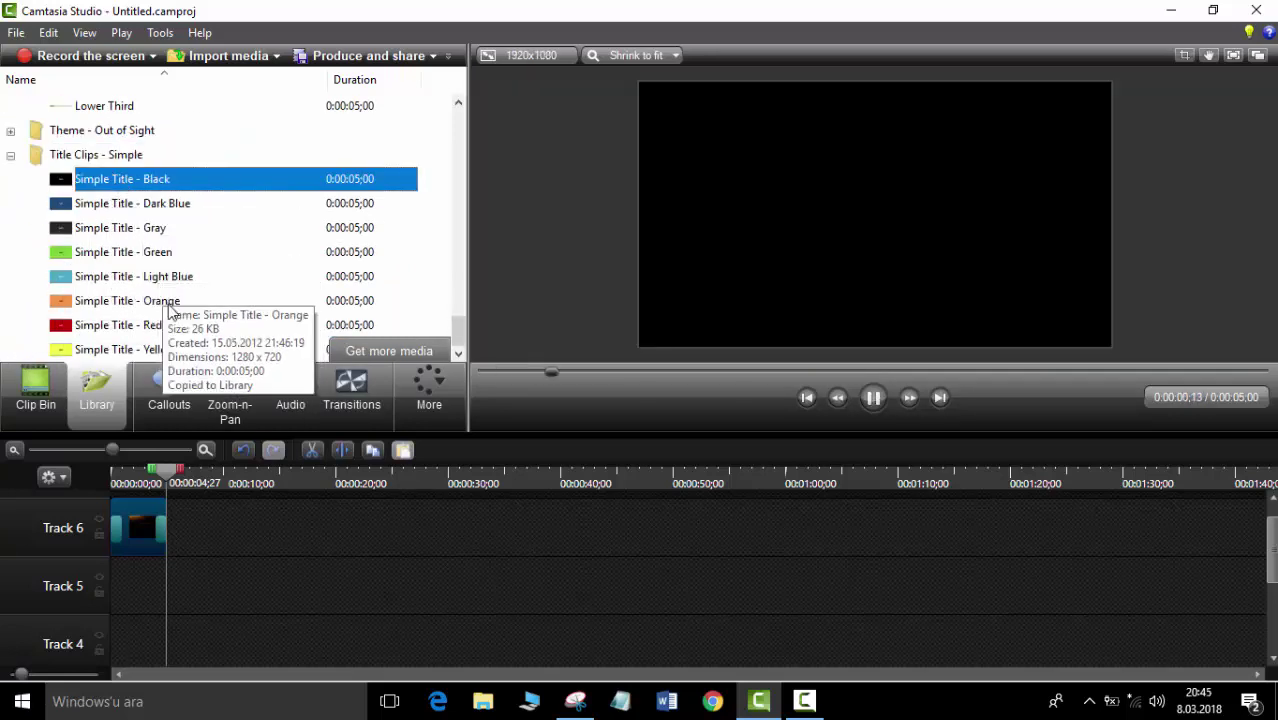
# Collapse the Music - Amity and Theme - Exposed Features folders in the library.
pyautogui.scroll(5, 170, 312)
pyautogui.scroll(15, 180, 295)
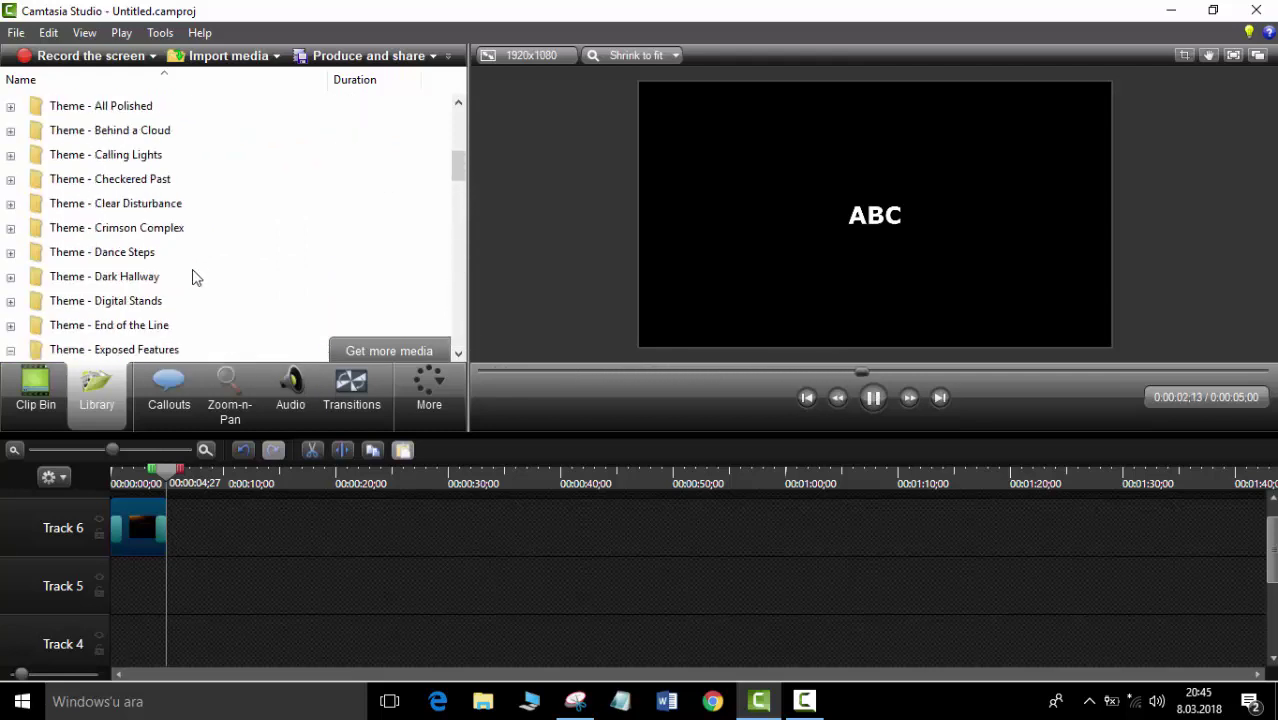
pyautogui.scroll(3, 76, 245)
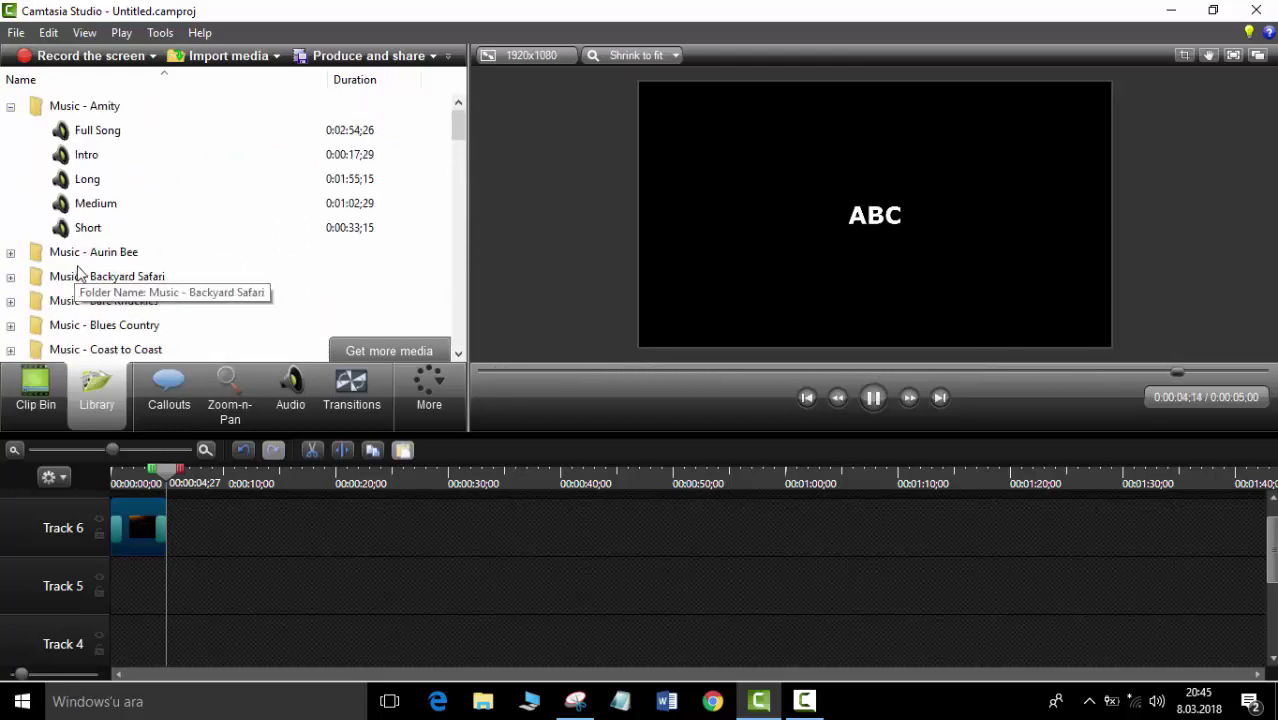
pyautogui.click(10, 106)
pyautogui.scroll(-5, 36, 258)
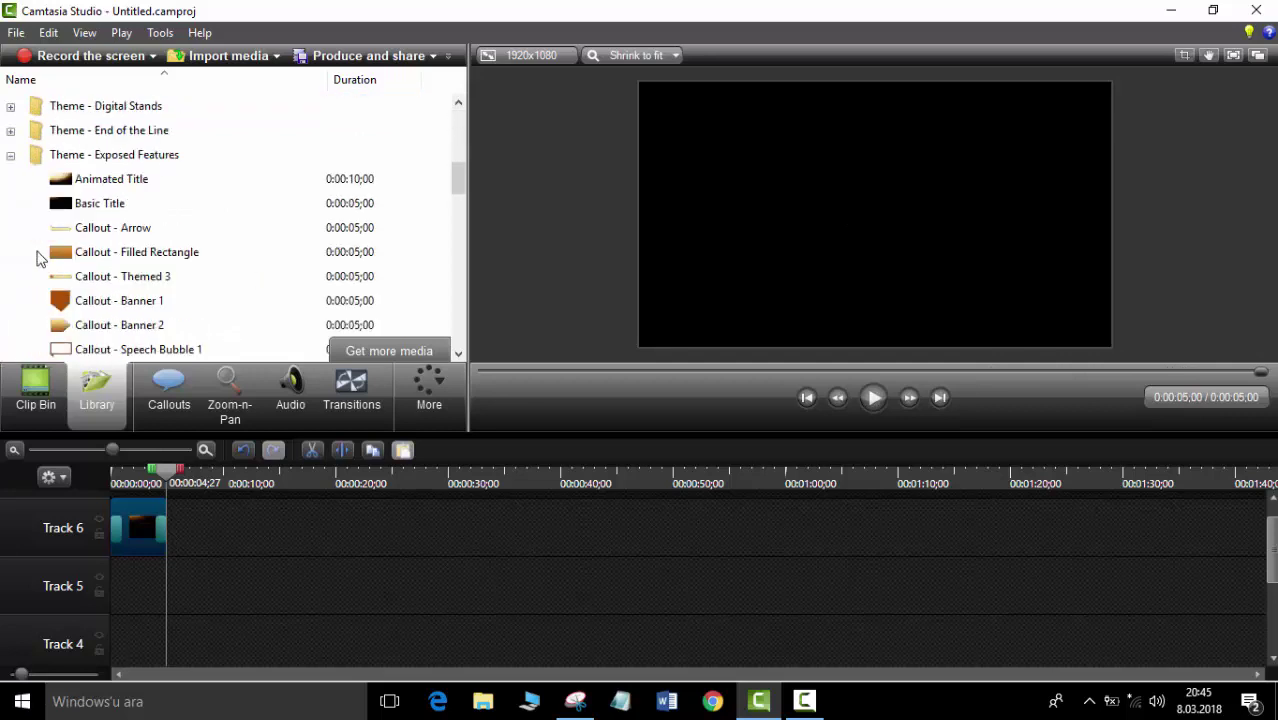
pyautogui.click(11, 157)
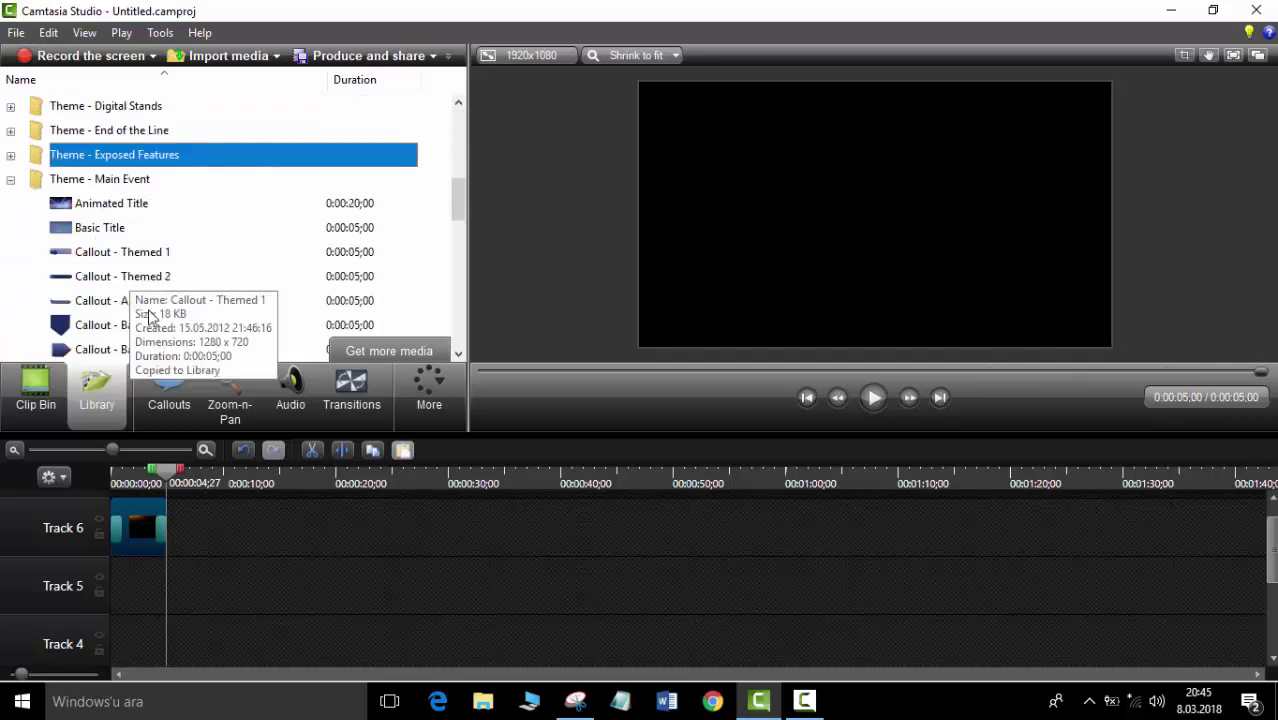
# Look over the Callouts and Zoom-n-Pan options, then play the end of the title while changing the preview magnification.
pyautogui.click(169, 392)
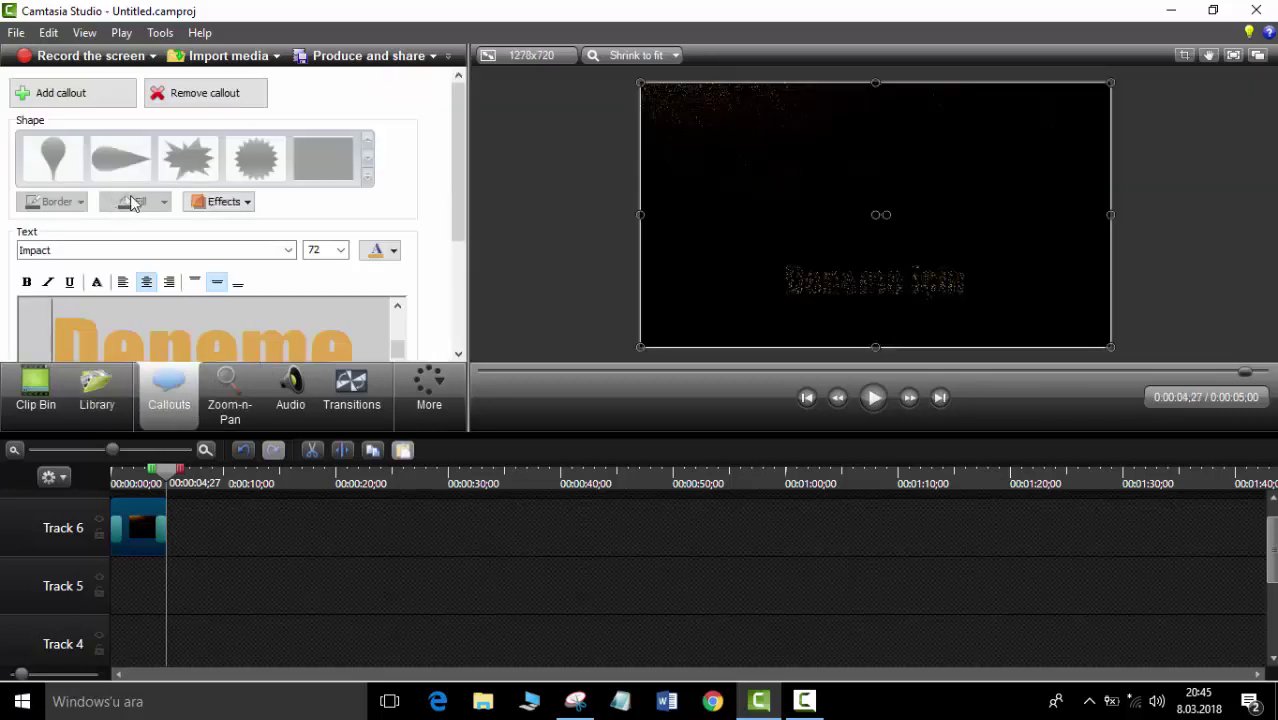
pyautogui.click(238, 400)
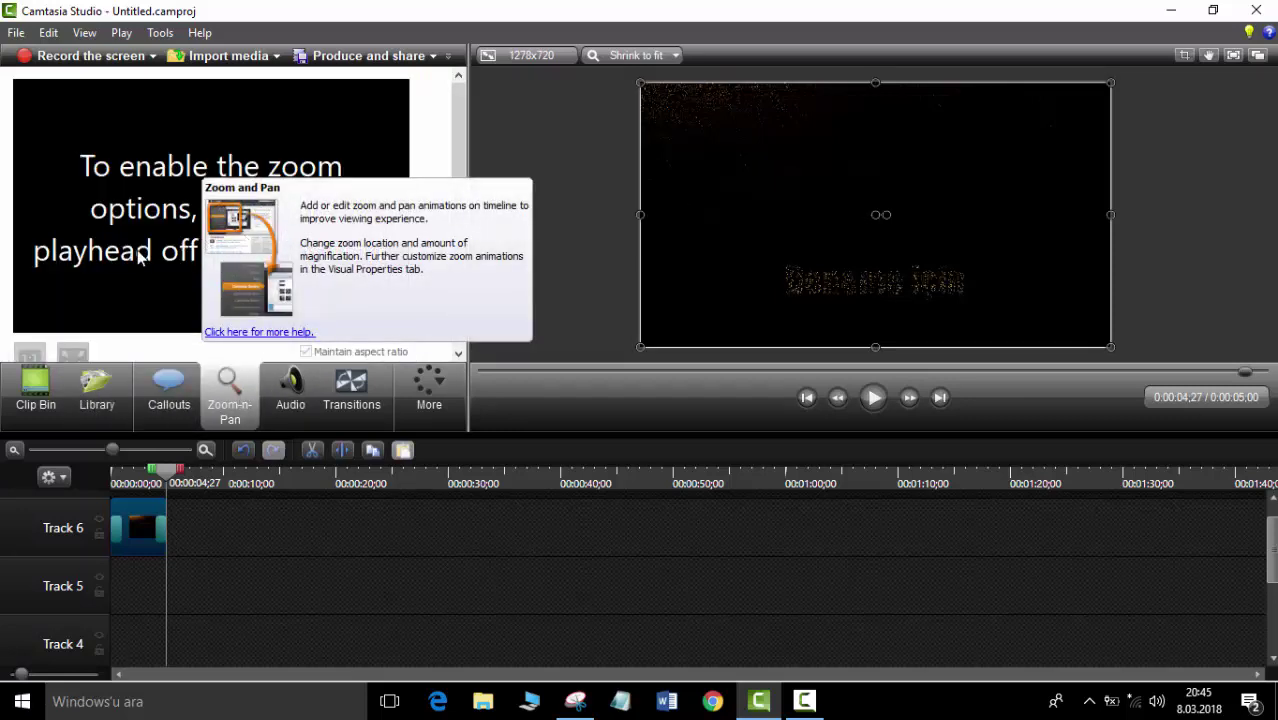
pyautogui.scroll(2, 960, 250)
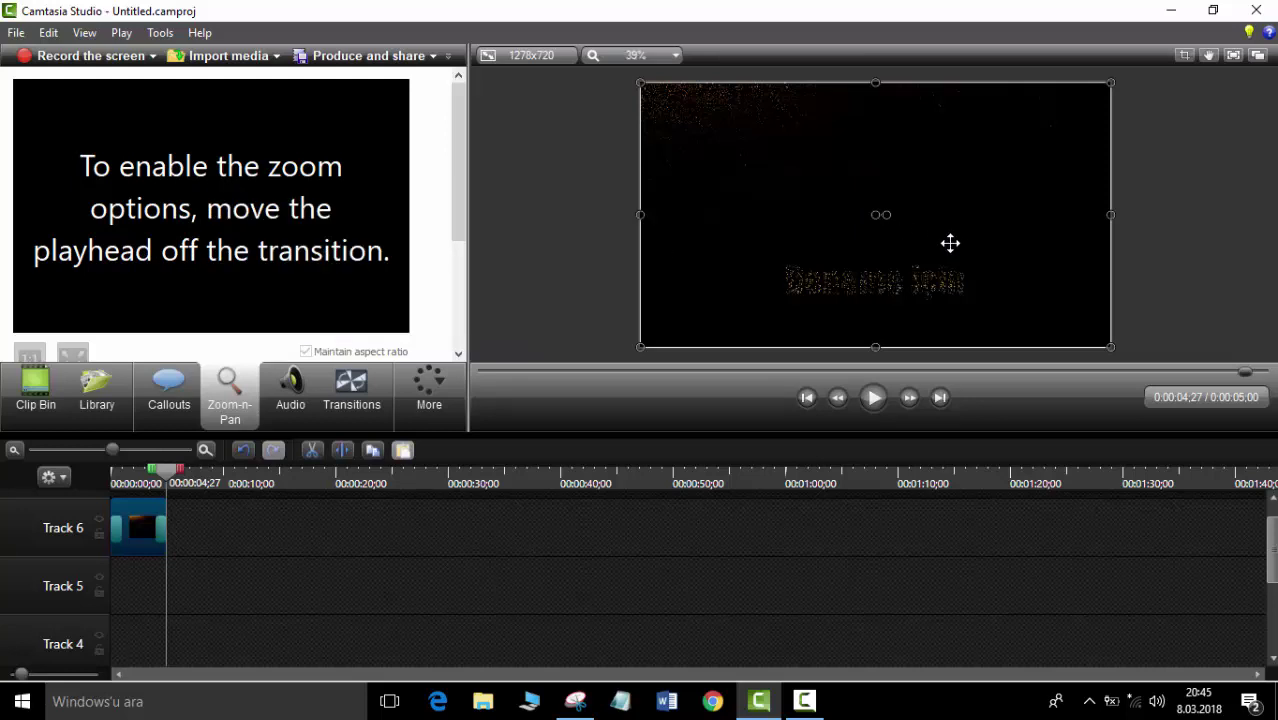
pyautogui.scroll(-3, 955, 255)
pyautogui.scroll(1, 955, 272)
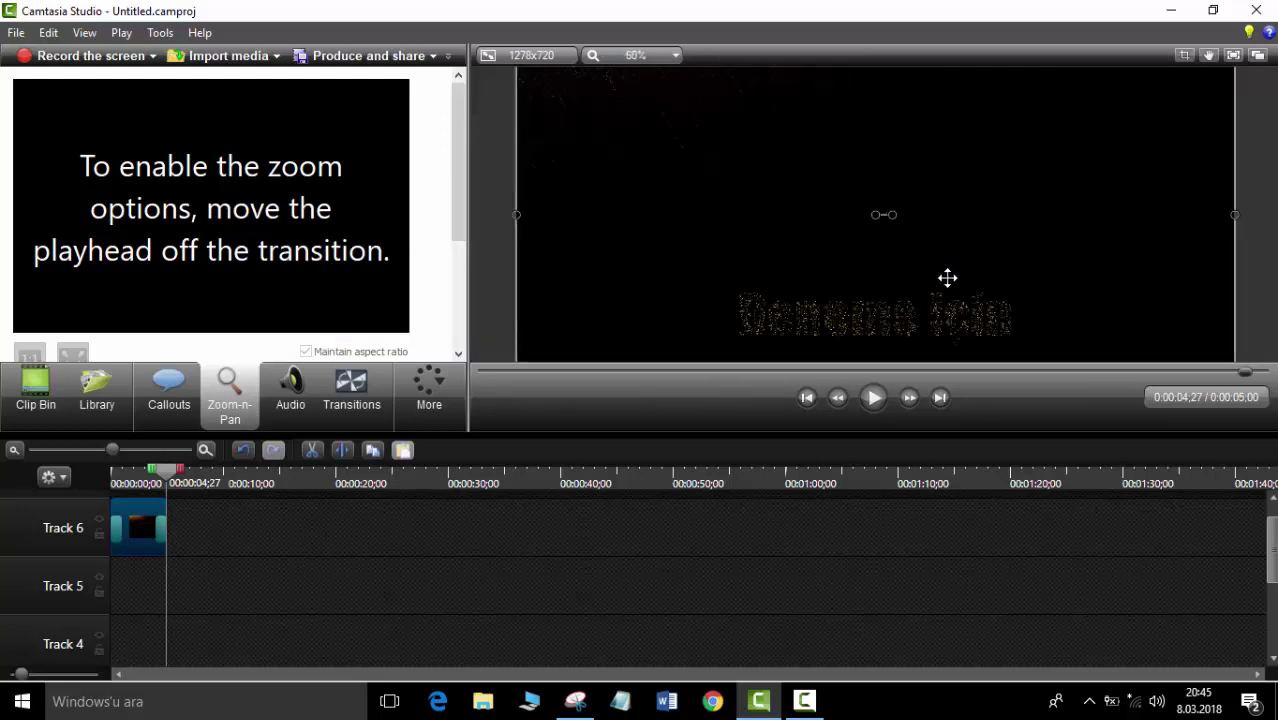
pyautogui.click(873, 397)
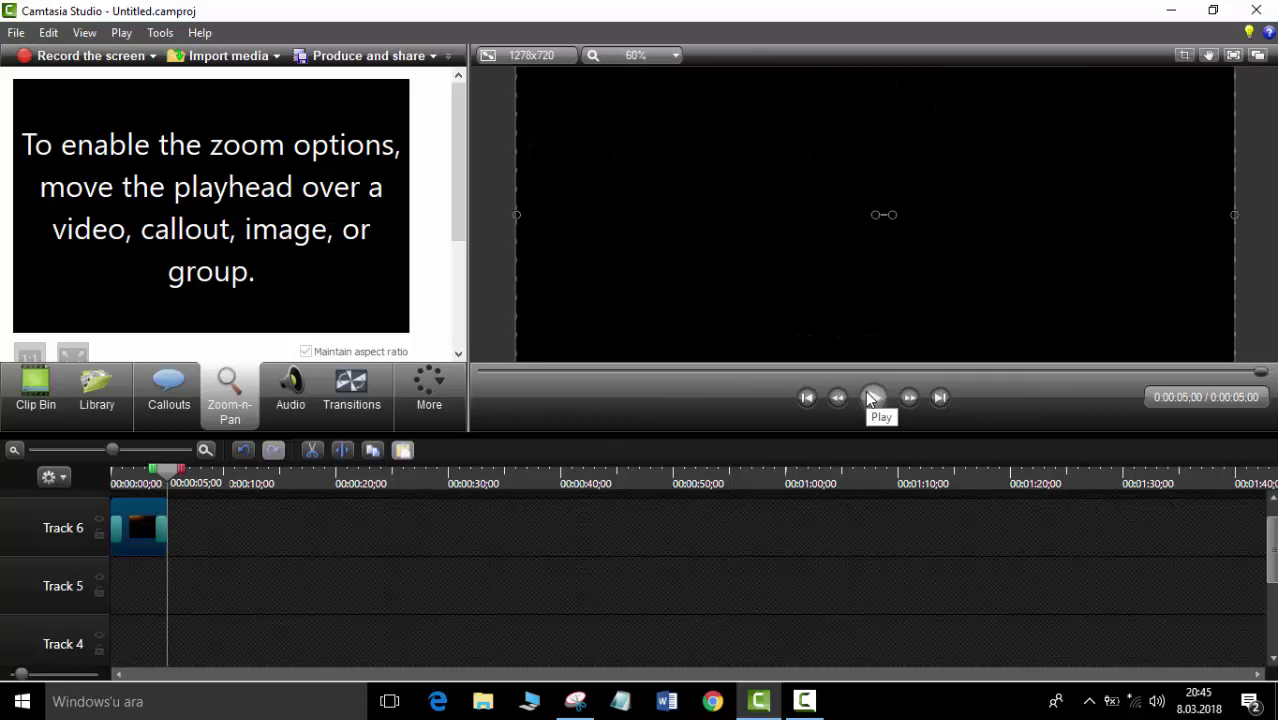
pyautogui.scroll(-3, 919, 177)
pyautogui.scroll(1, 915, 190)
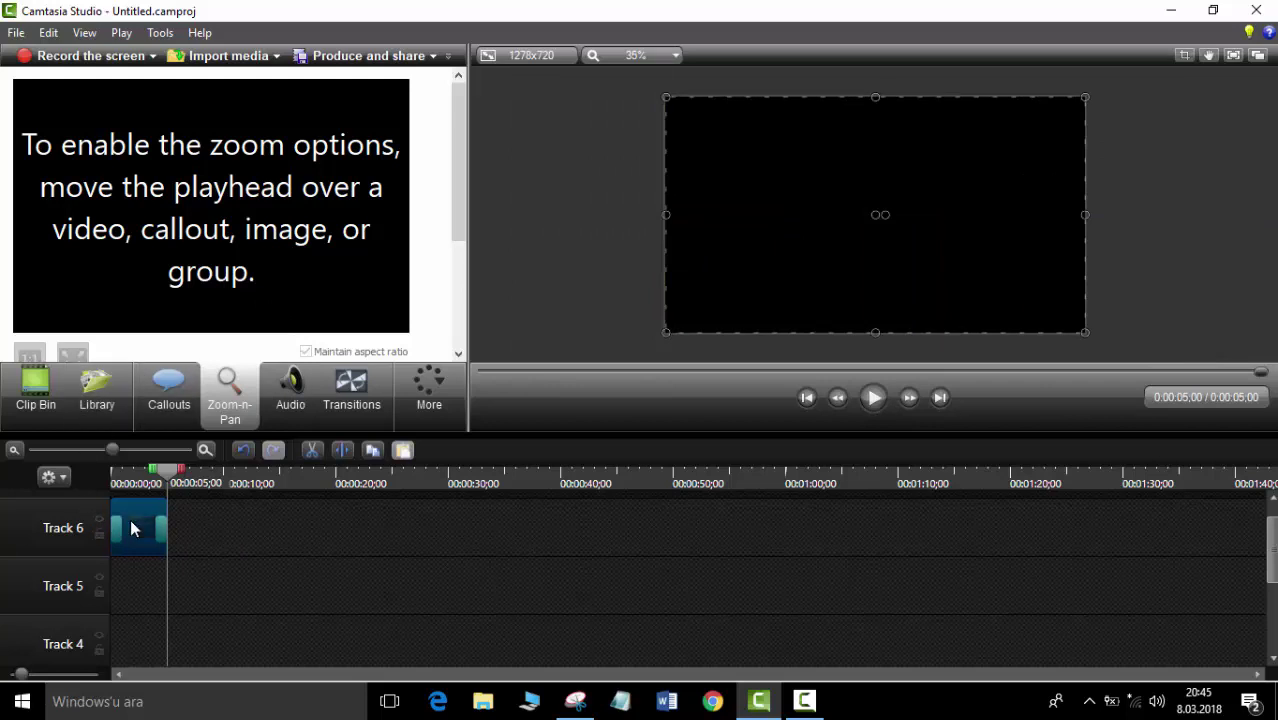
# Show the audio editing tools and look through the available volume, fade and silence options.
pyautogui.click(292, 392)
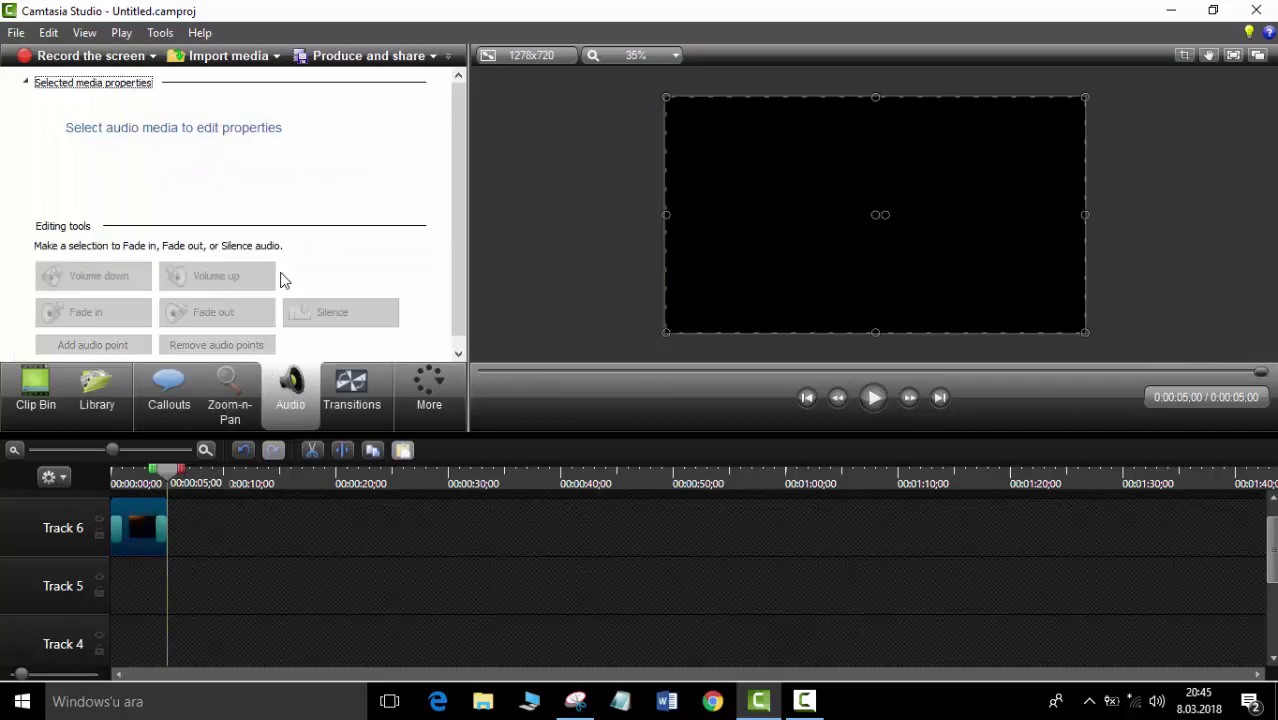
pyautogui.scroll(-1, 299, 208)
pyautogui.scroll(1, 322, 274)
# Return the playhead to the start and move the title clip from Track 6 to Track 5, about 2 seconds in.
pyautogui.moveTo(174, 481); pyautogui.dragTo(108, 471)
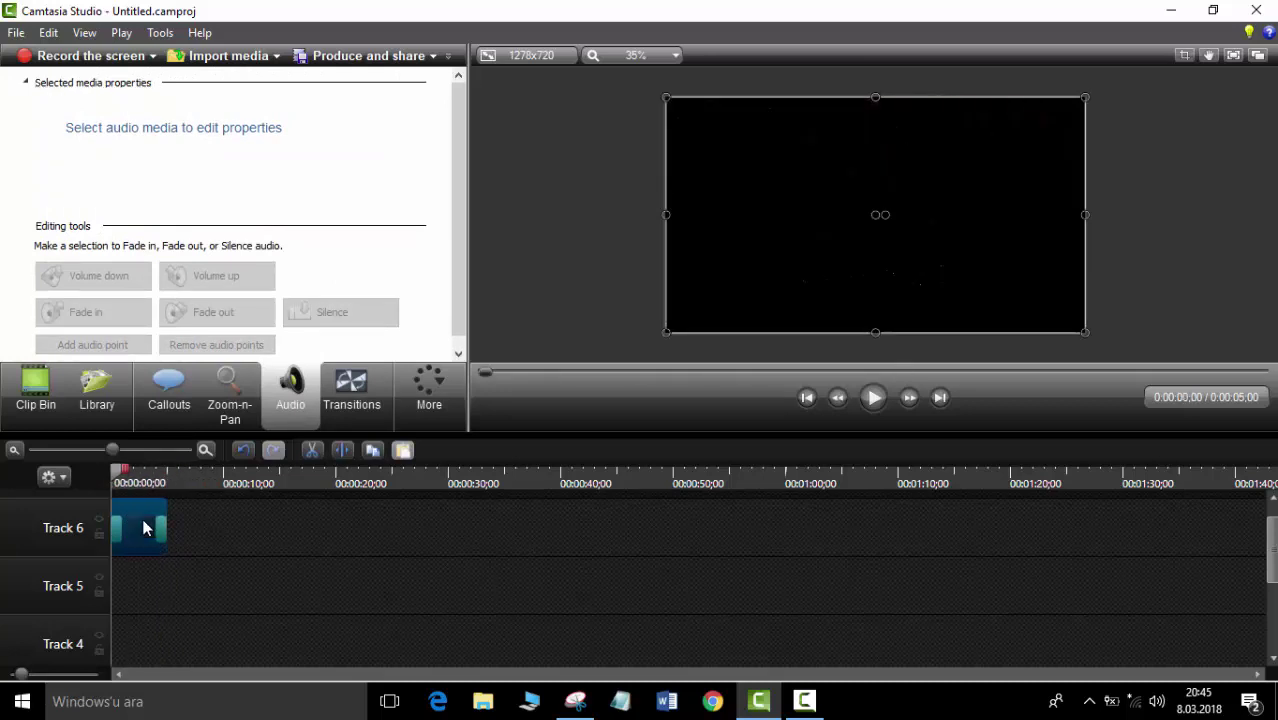
pyautogui.moveTo(143, 528); pyautogui.dragTo(162, 578)
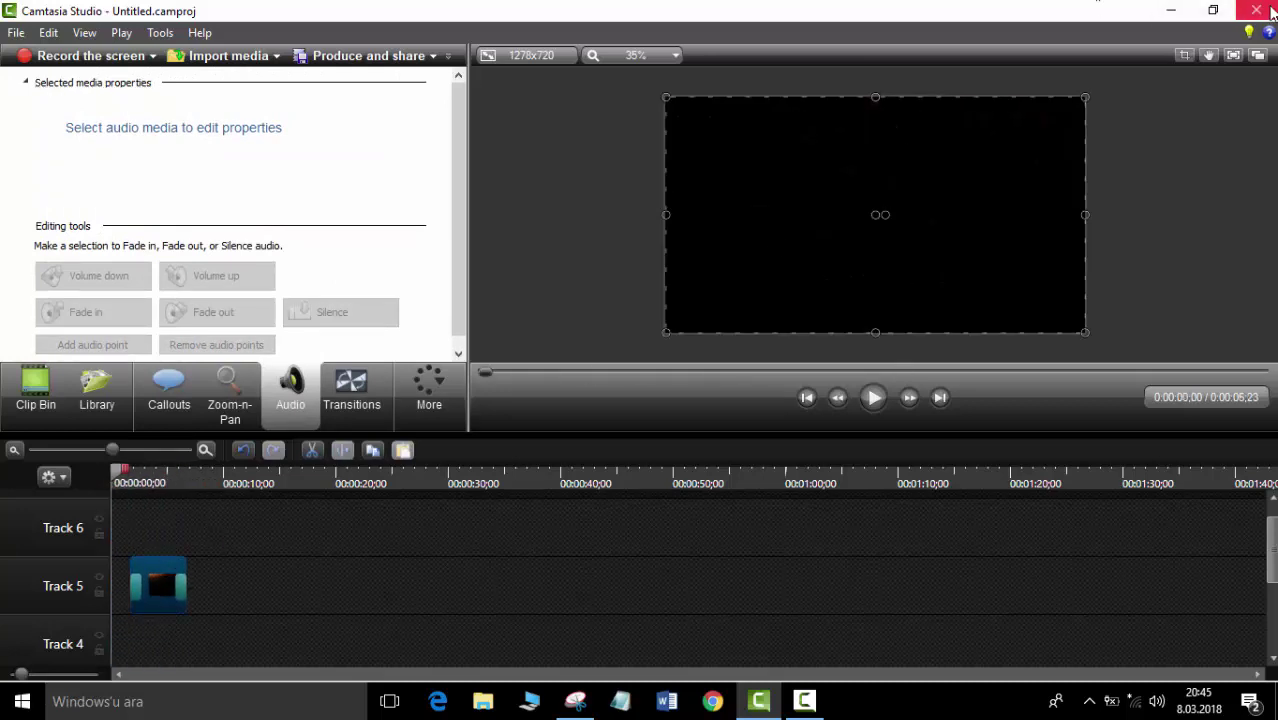
pyautogui.click(16, 32)
pyautogui.click(28, 76)
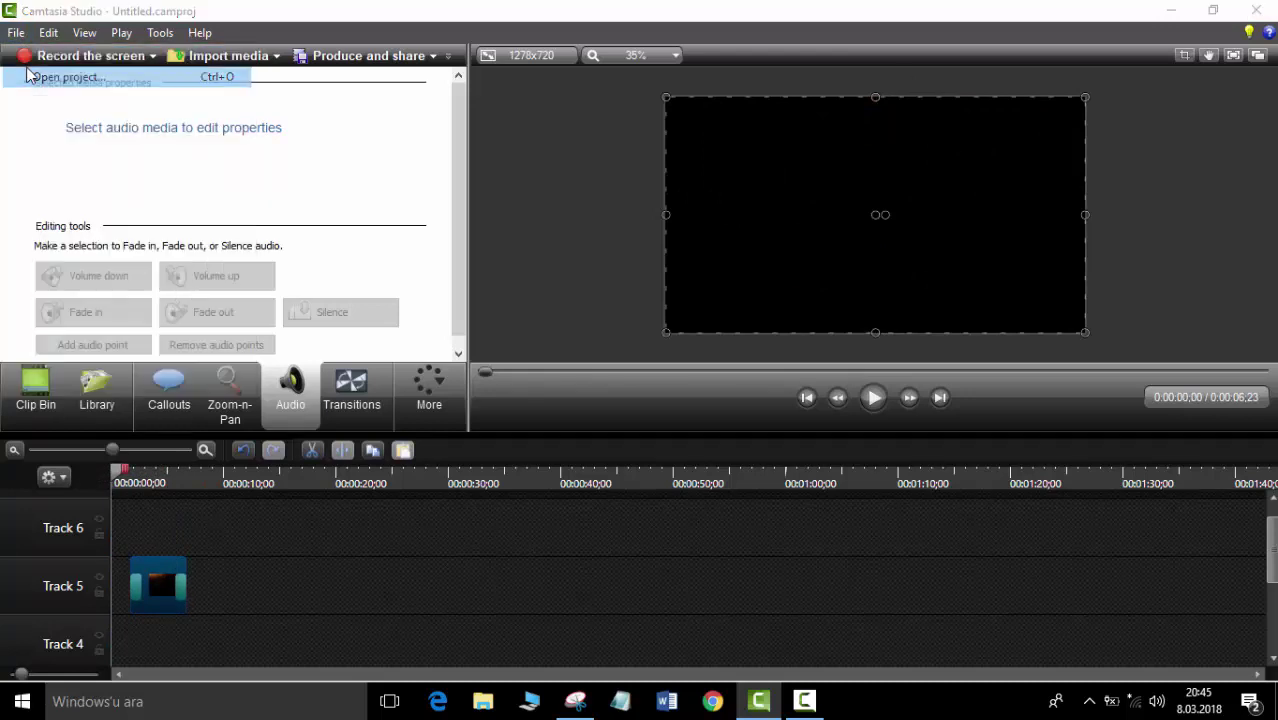
pyautogui.click(645, 392)
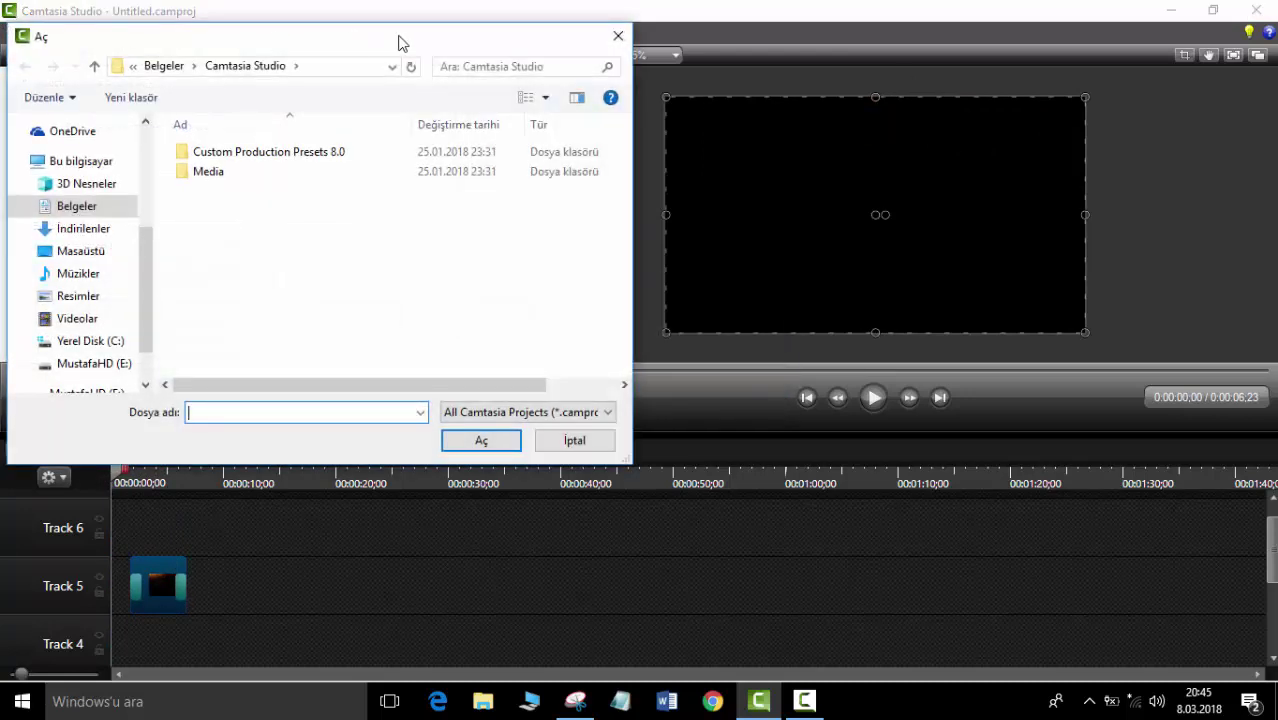
pyautogui.click(617, 36)
# Start a new project and restore the maximised program window to a smaller size over the desktop.
pyautogui.click(16, 32)
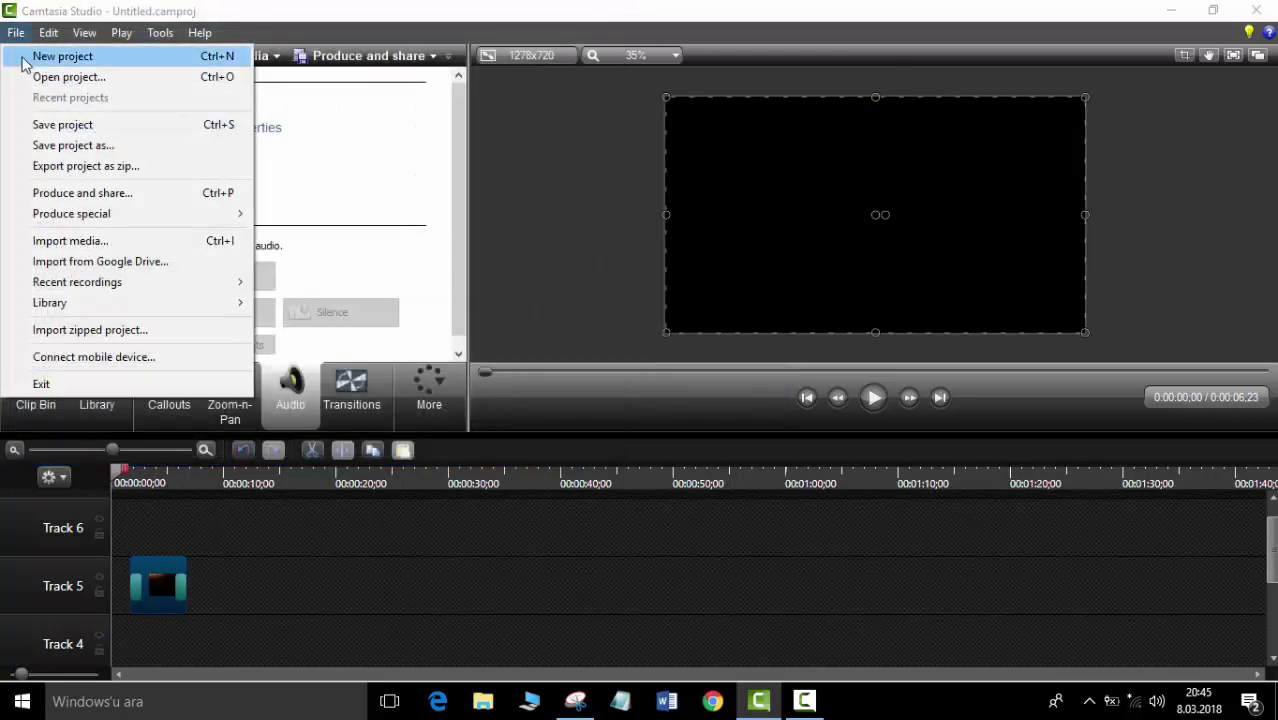
pyautogui.click(23, 54)
pyautogui.moveTo(727, 6); pyautogui.dragTo(582, 94)
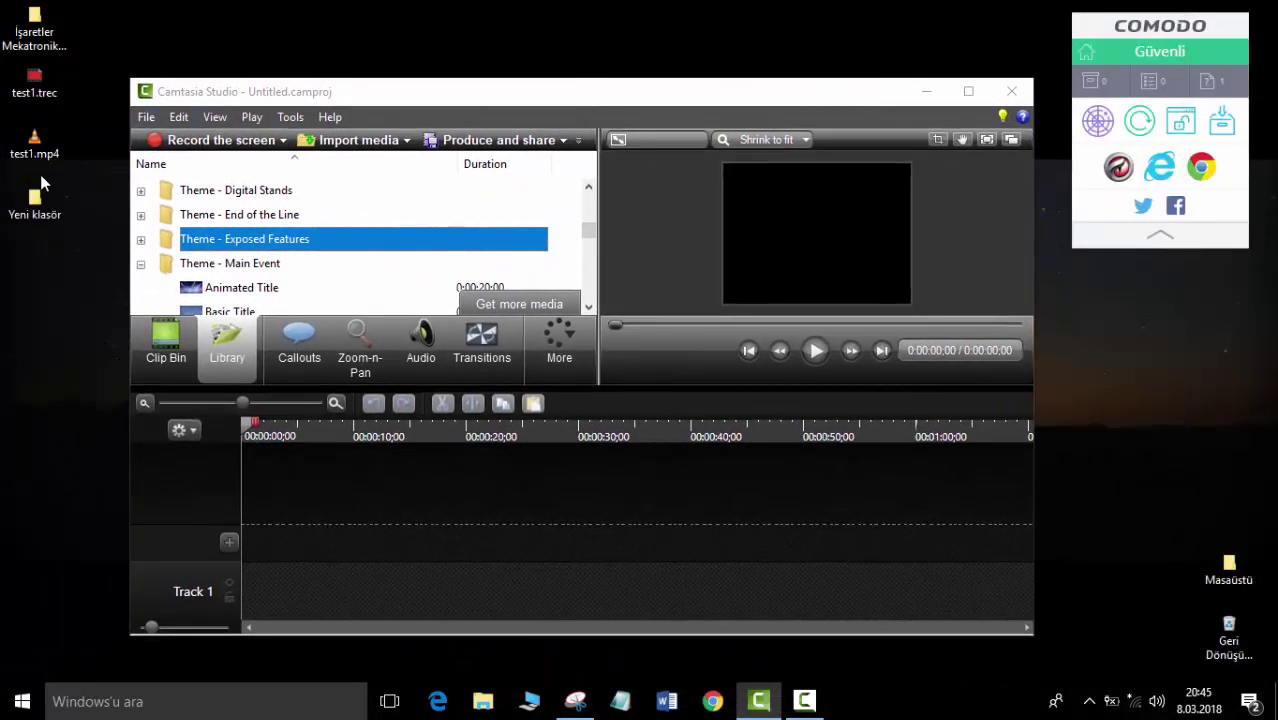
# Add test1.trec from the desktop to the Clip Bin and place it at the start of the empty timeline.
pyautogui.click(28, 98)
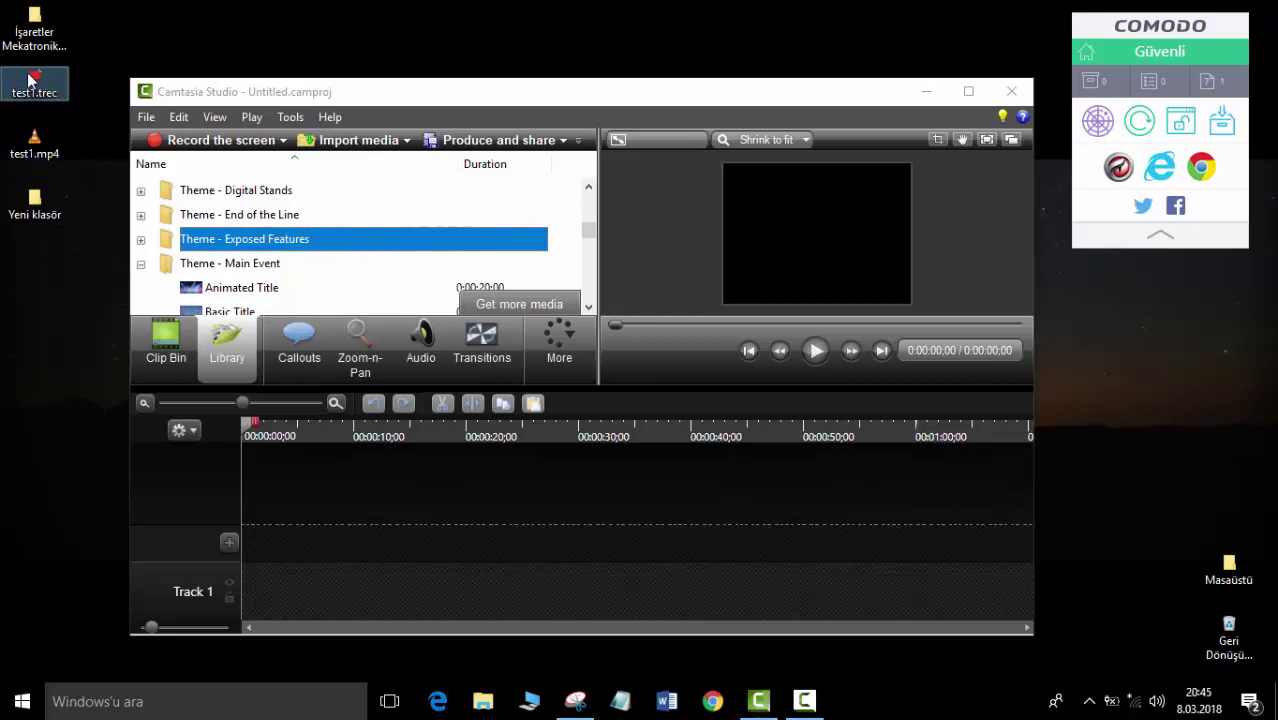
pyautogui.click(288, 590)
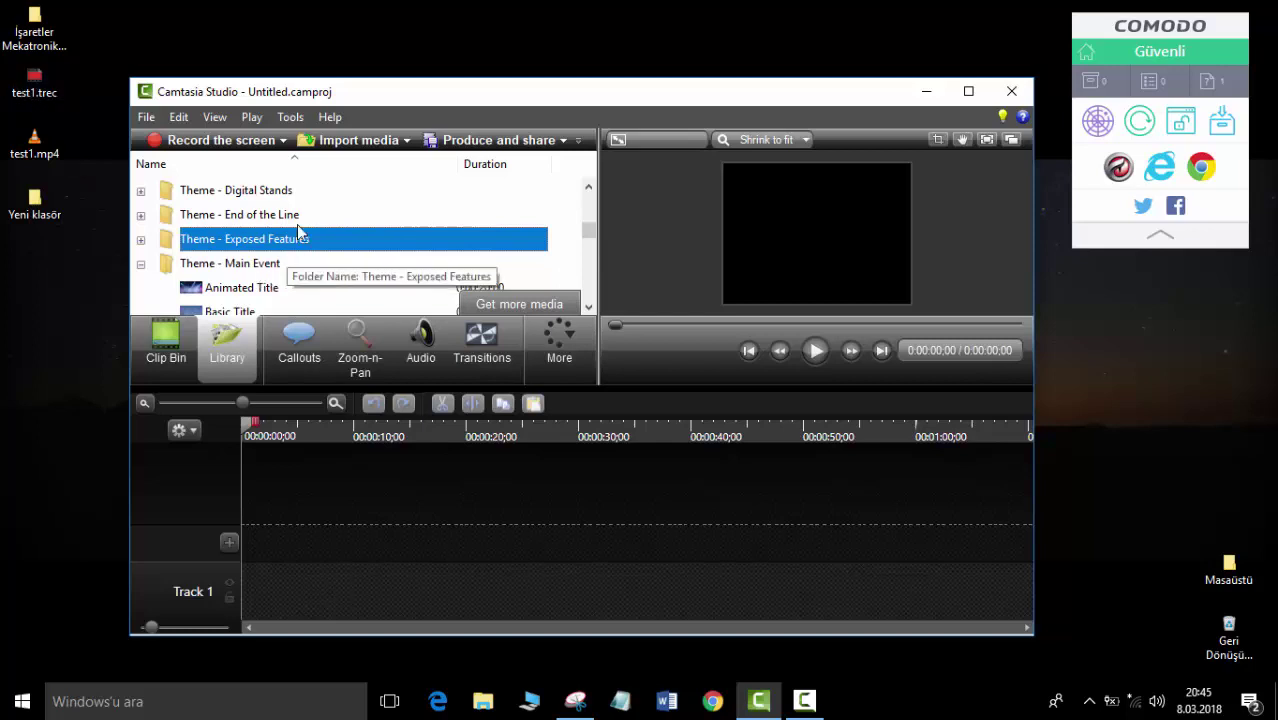
pyautogui.click(162, 342)
pyautogui.moveTo(43, 88); pyautogui.dragTo(226, 236)
pyautogui.click(196, 232)
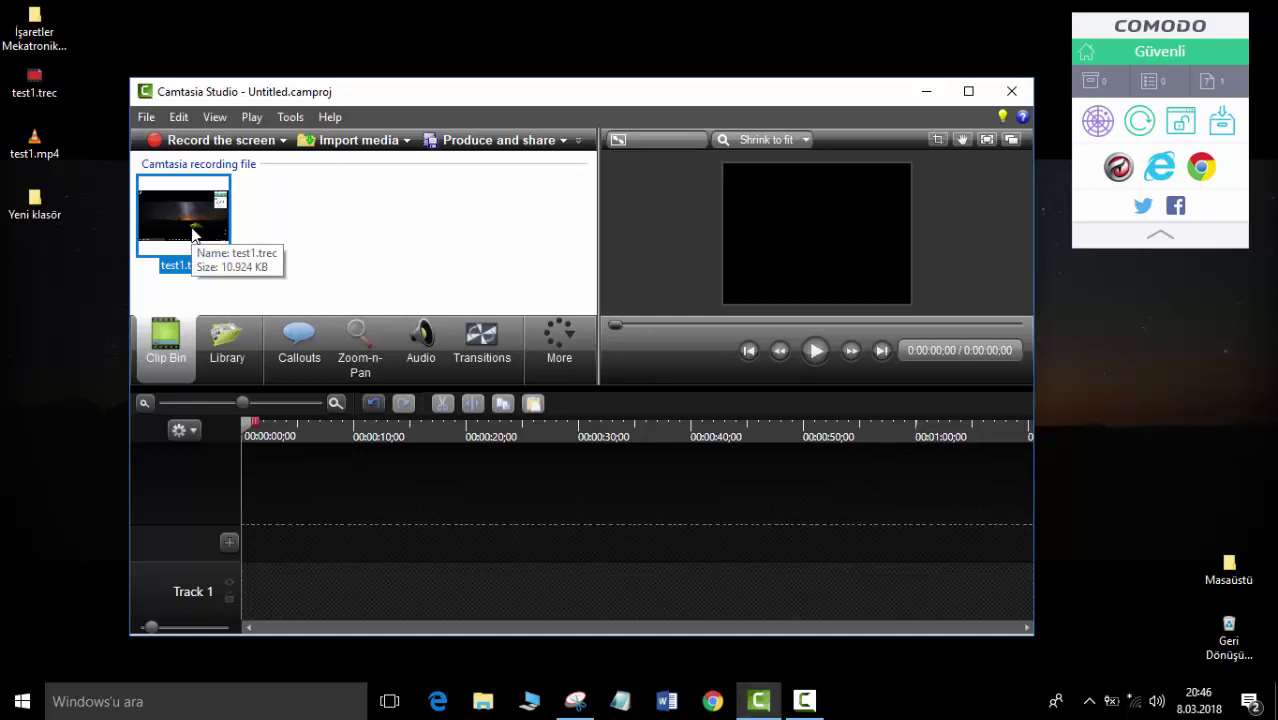
pyautogui.moveTo(194, 236); pyautogui.dragTo(196, 270)
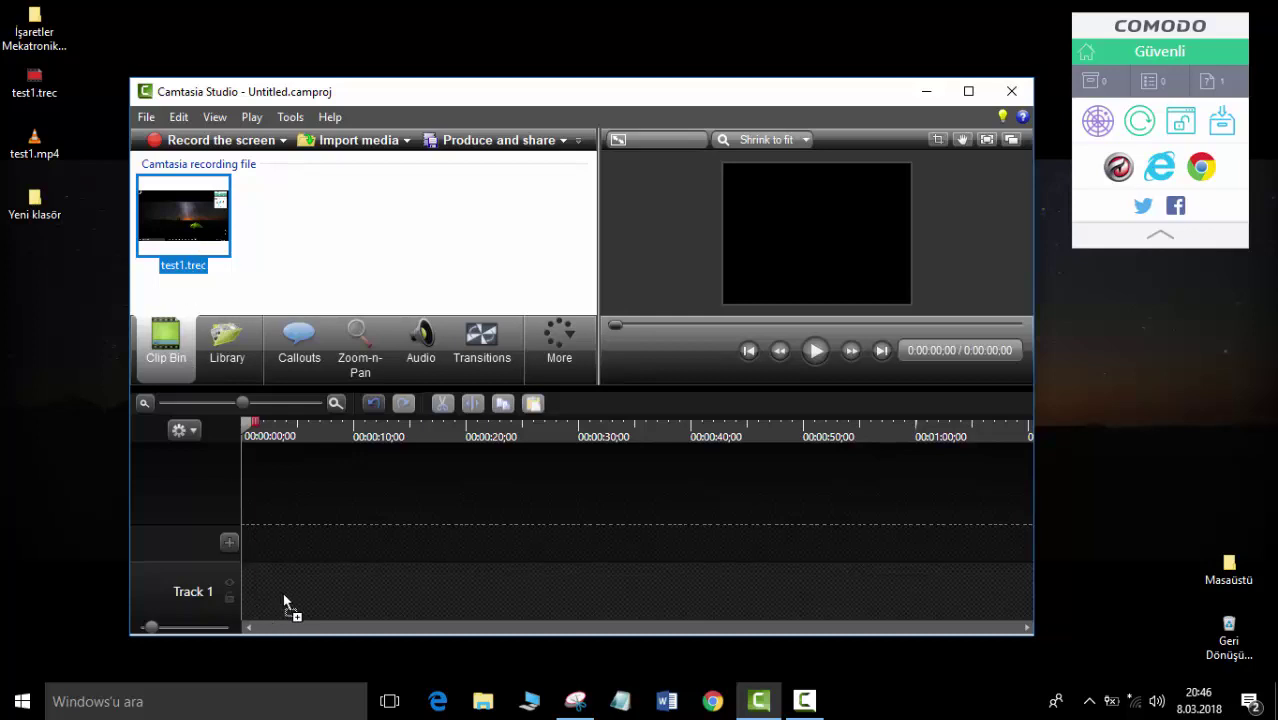
pyautogui.moveTo(284, 604); pyautogui.dragTo(284, 604)
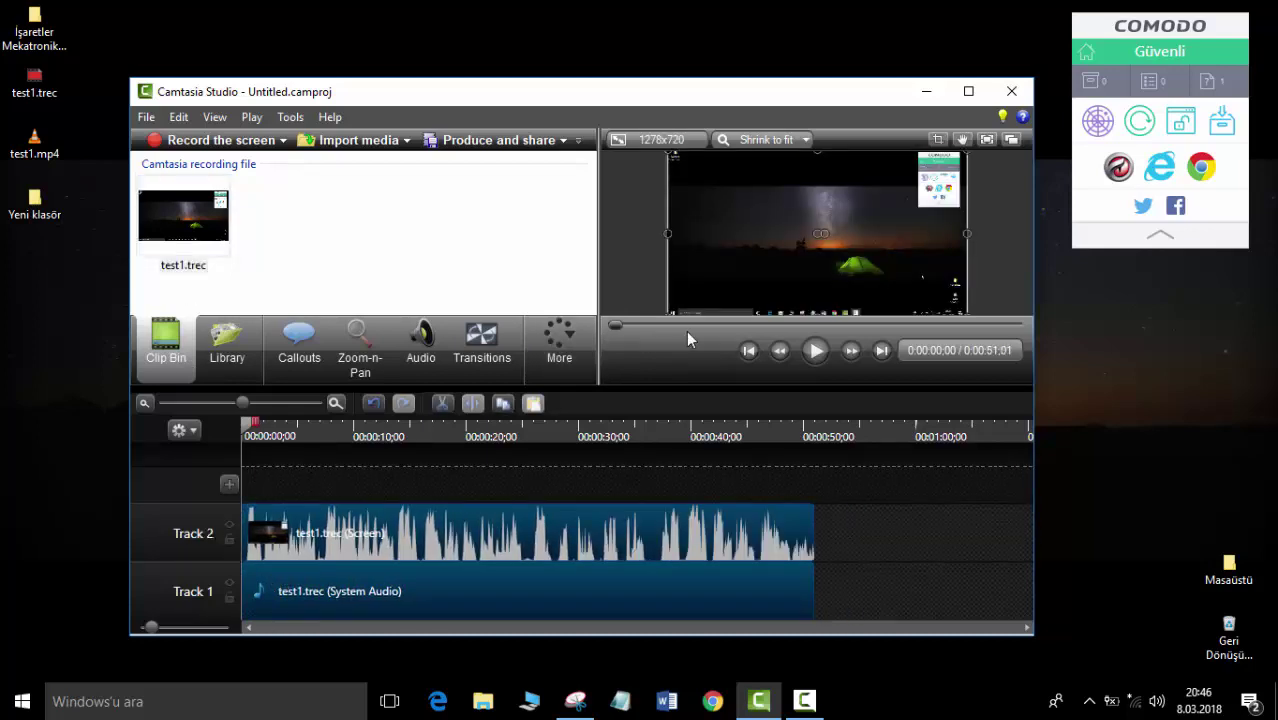
# Play the first seconds of the recording, show the audio settings and maximise the program window.
pyautogui.click(814, 351)
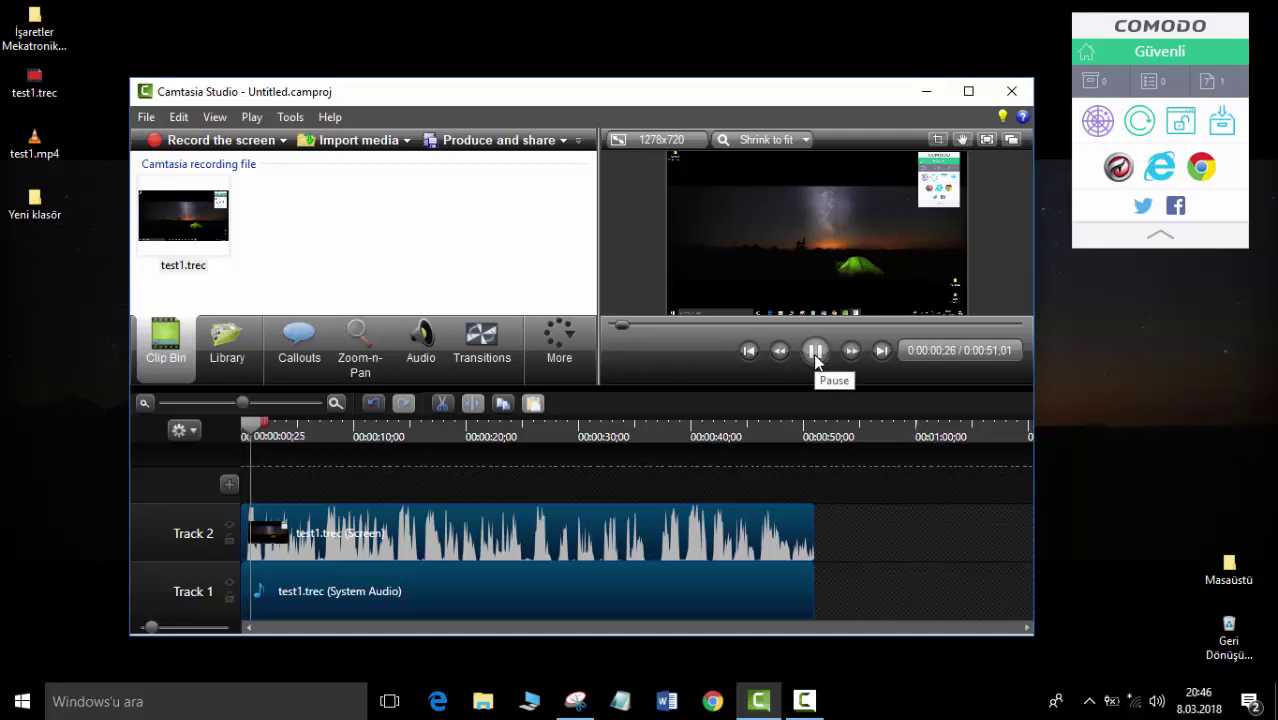
pyautogui.click(440, 346)
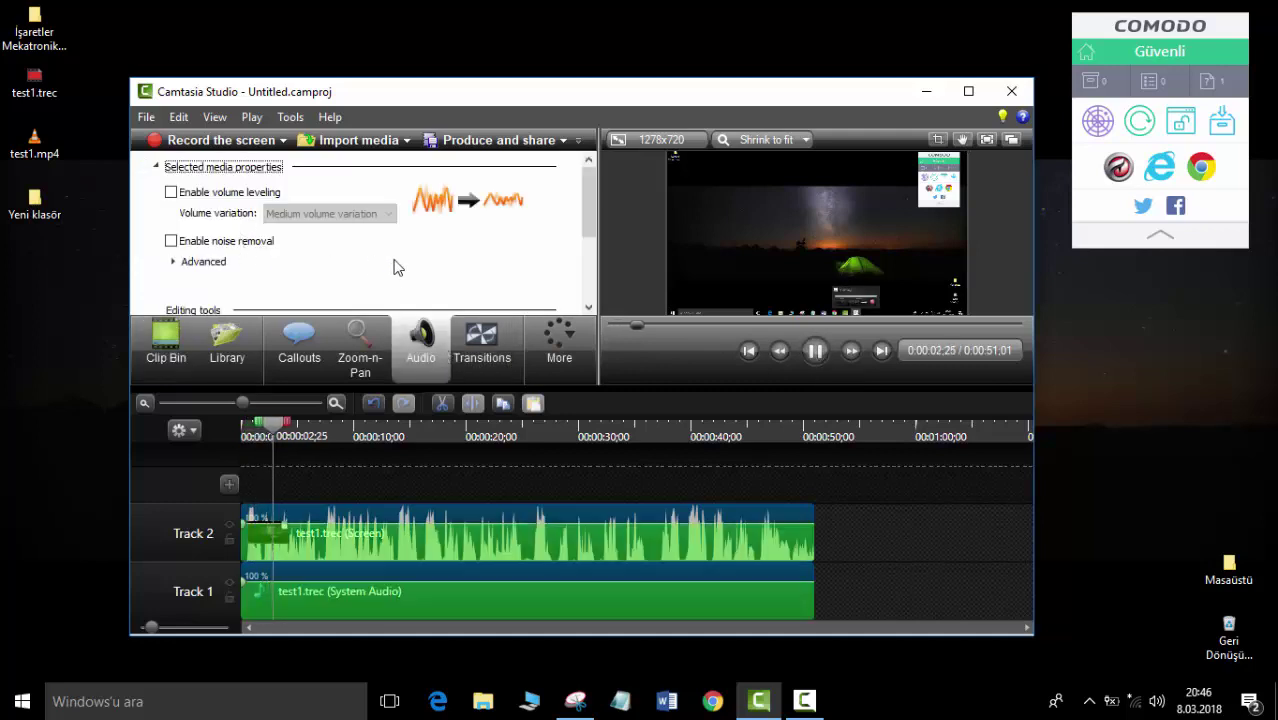
pyautogui.click(826, 350)
pyautogui.scroll(-1, 330, 273)
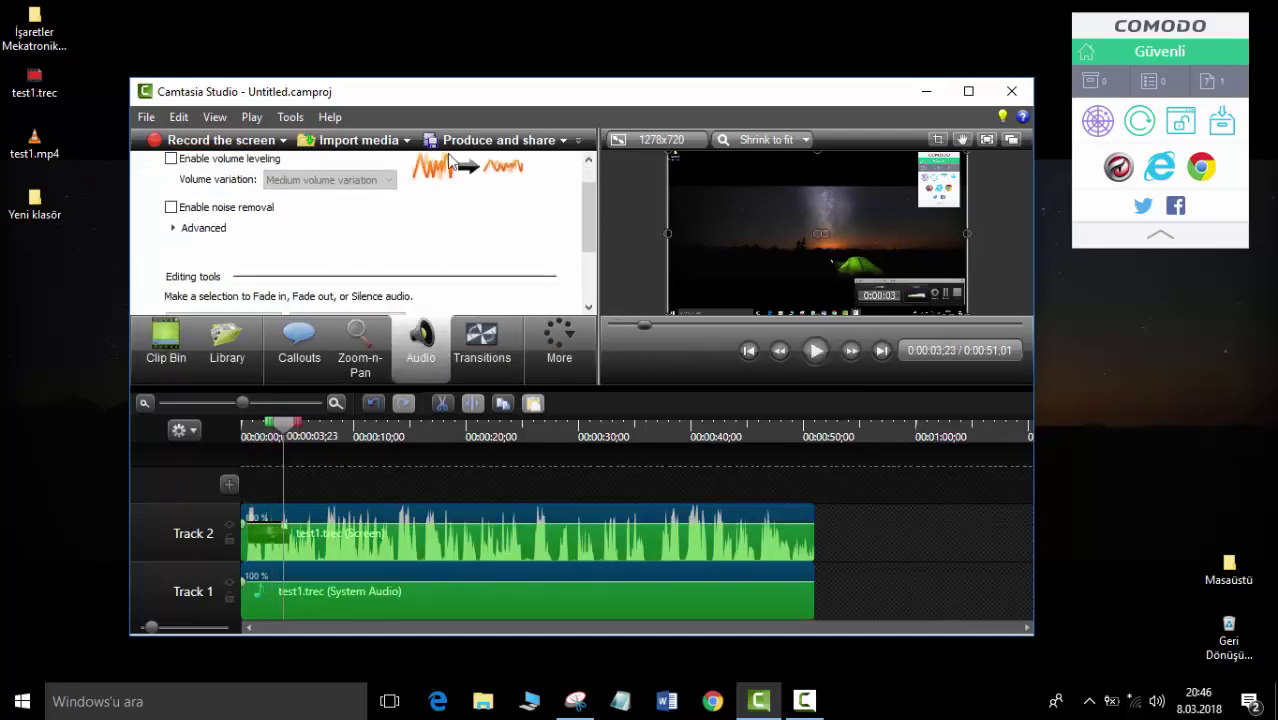
pyautogui.doubleClick(545, 97)
# Expand the advanced noise removal options and look through the audio settings and editing tools.
pyautogui.scroll(1, 243, 241)
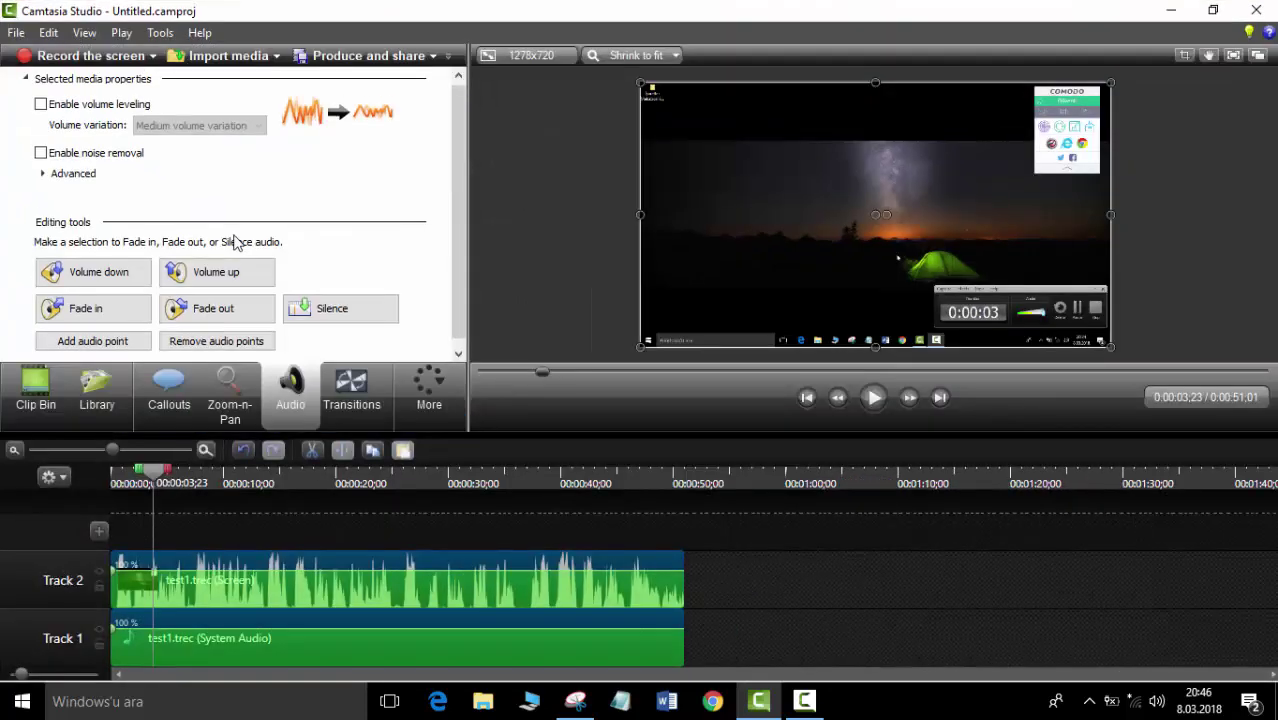
pyautogui.click(65, 178)
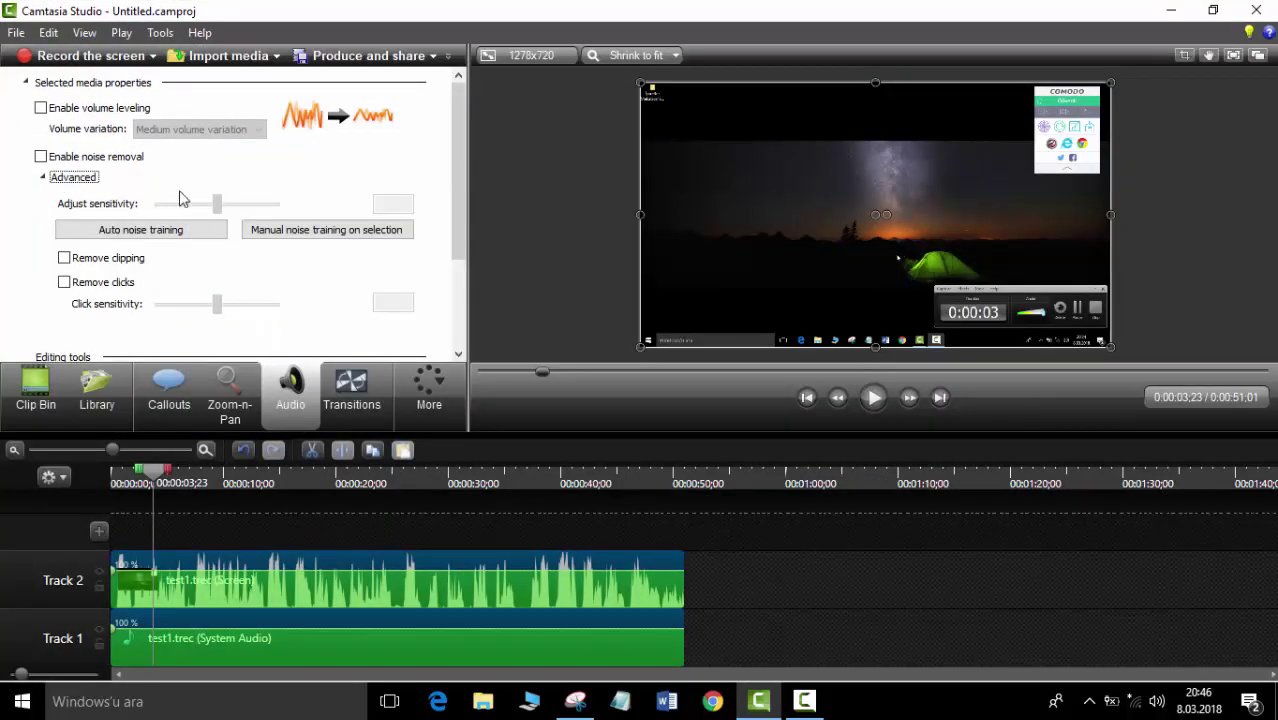
pyautogui.scroll(-2, 182, 198)
pyautogui.scroll(2, 182, 240)
pyautogui.scroll(-5, 182, 263)
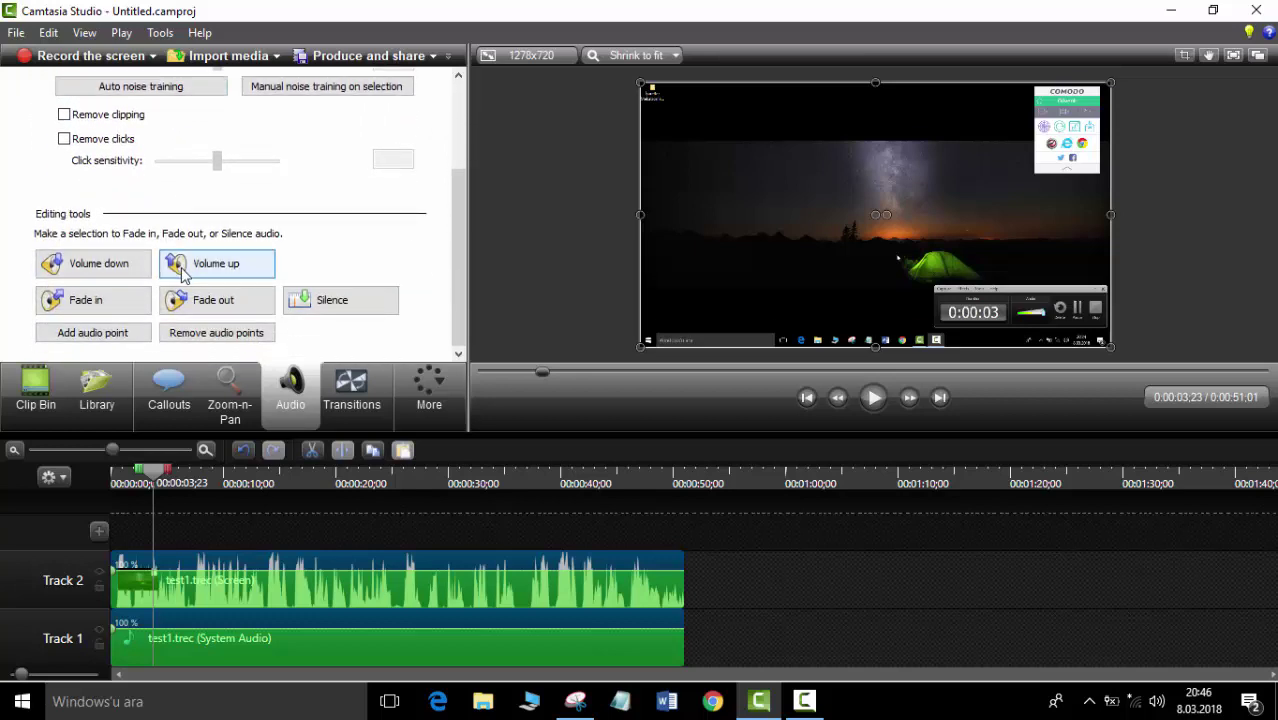
# Raise the volume of both test1.trec clips by two steps and play a short stretch to hear it.
pyautogui.click(183, 276)
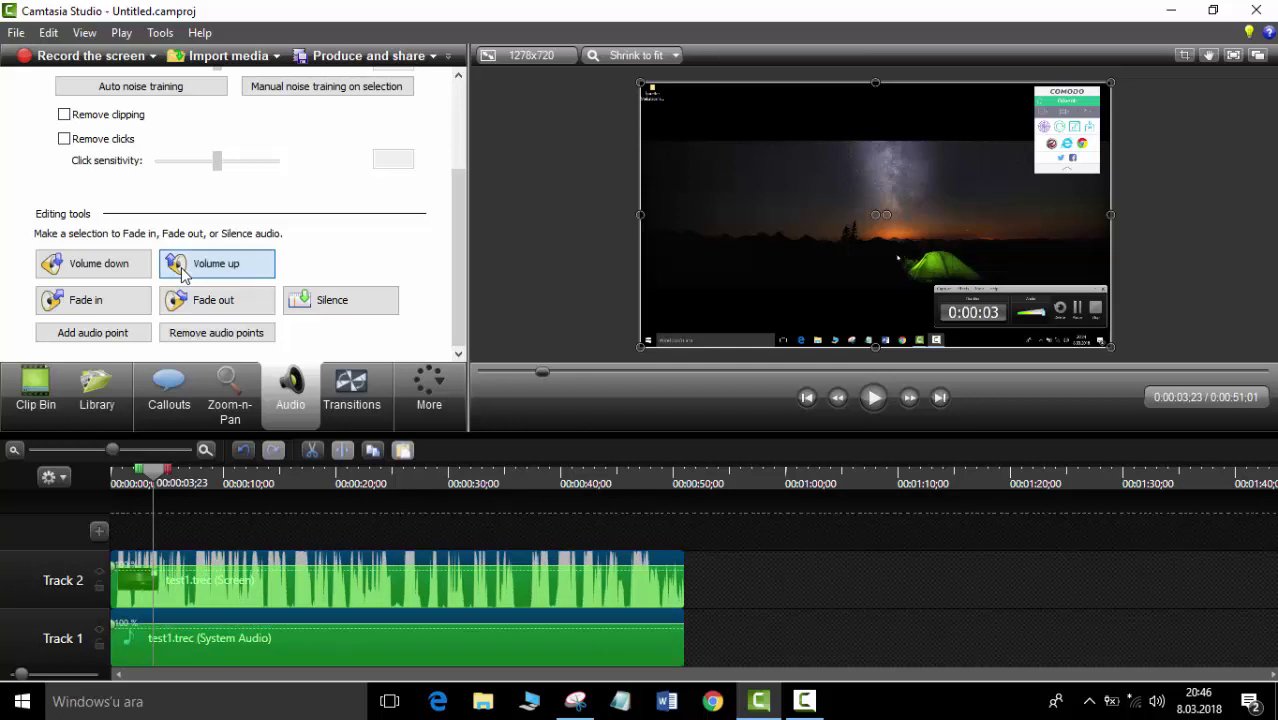
pyautogui.click(183, 276)
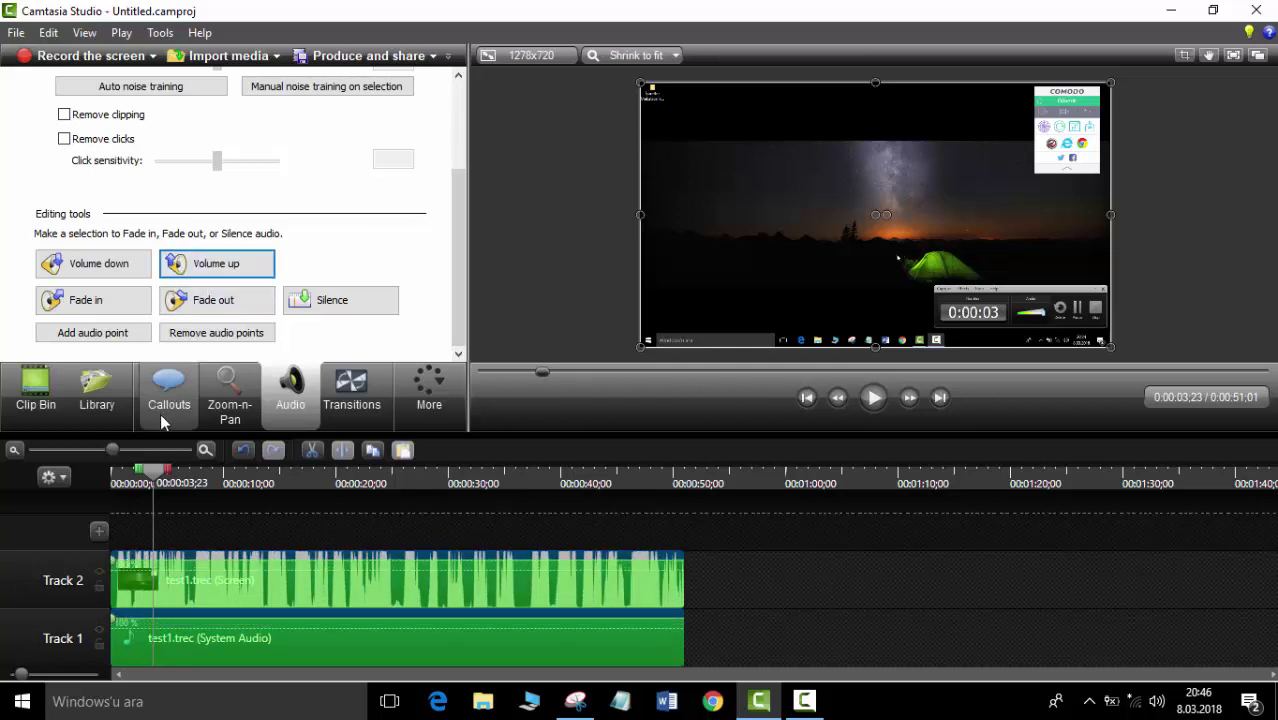
pyautogui.click(871, 408)
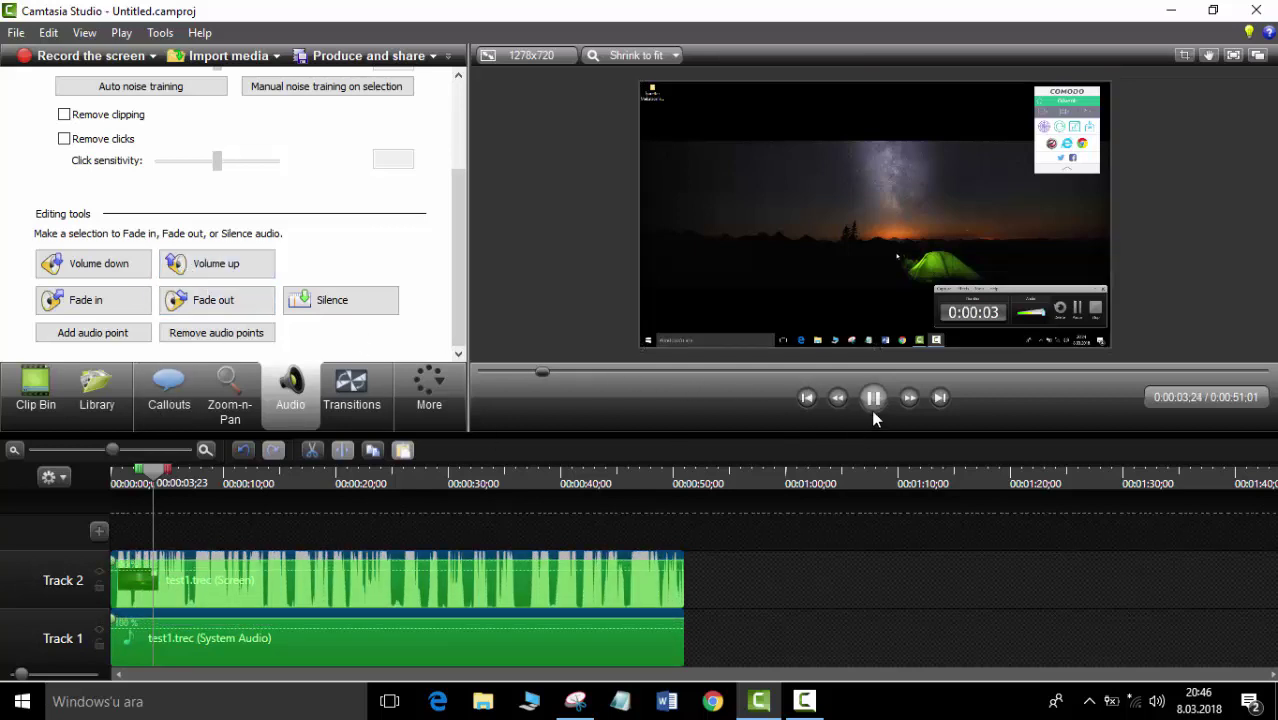
pyautogui.click(873, 414)
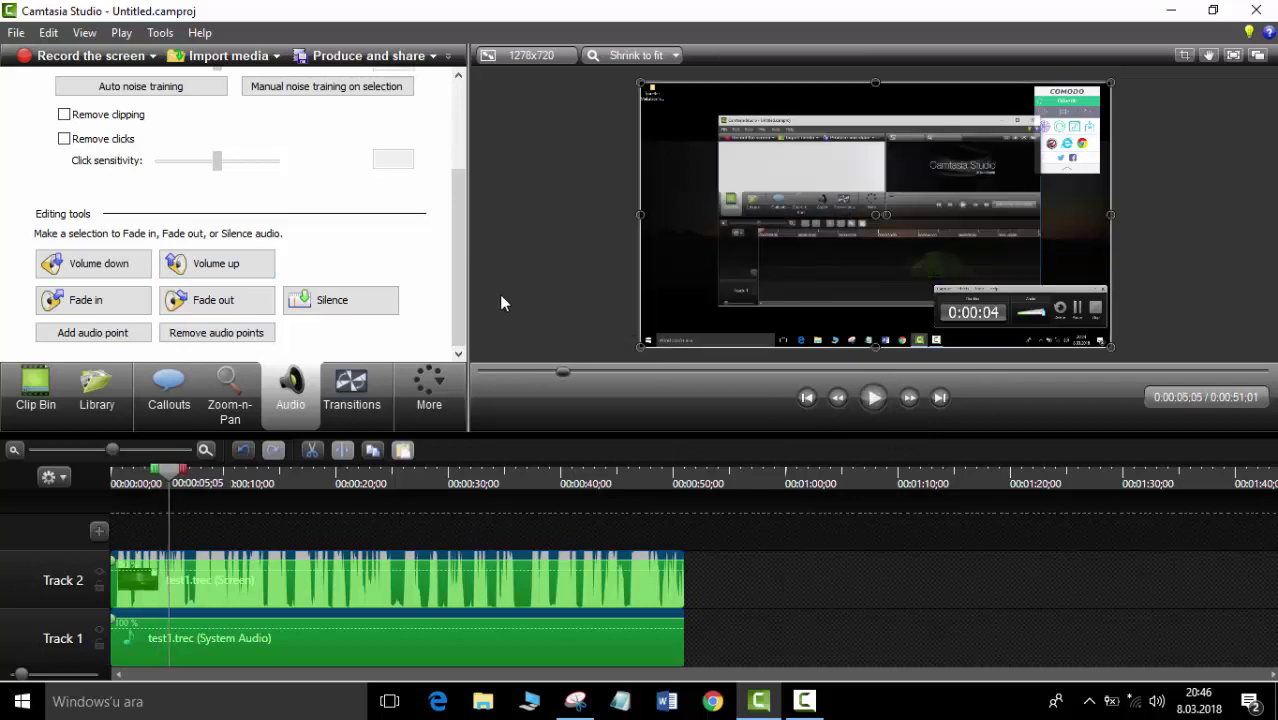
# Try volume leveling with medium volume variation on the recording, comparing short playbacks with it on and off.
pyautogui.moveTo(460, 309); pyautogui.dragTo(465, 201)
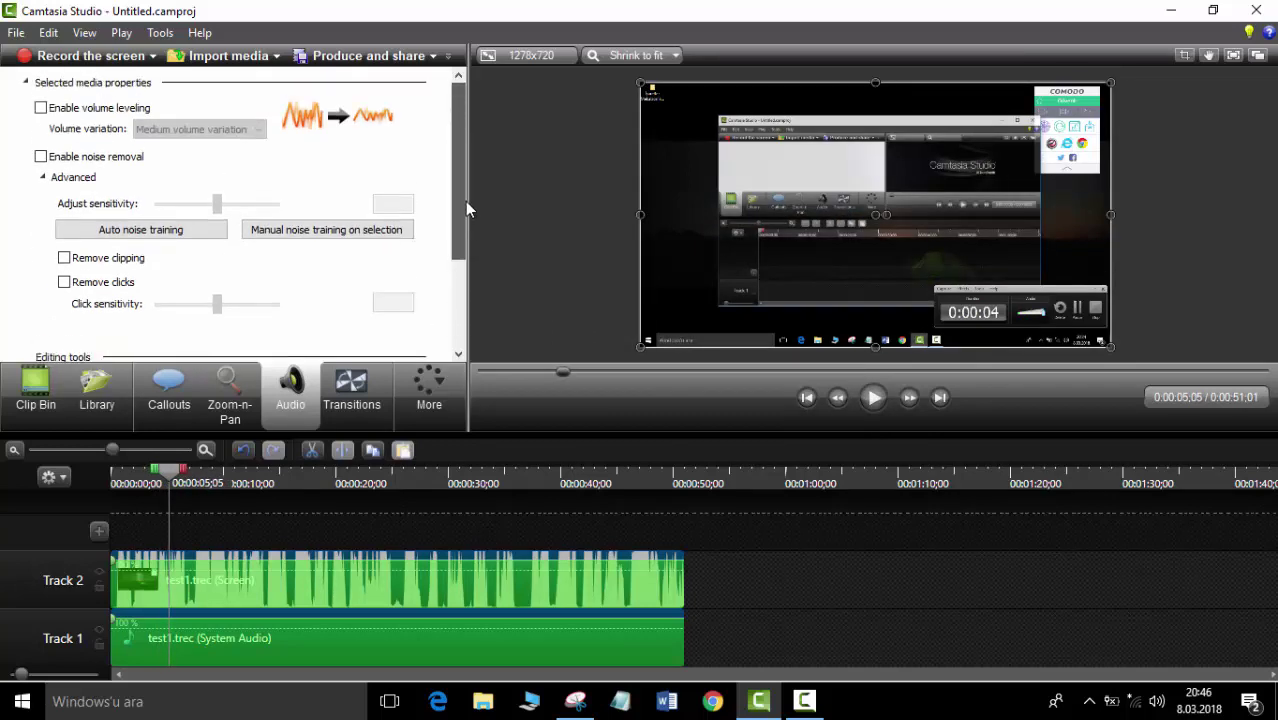
pyautogui.click(41, 108)
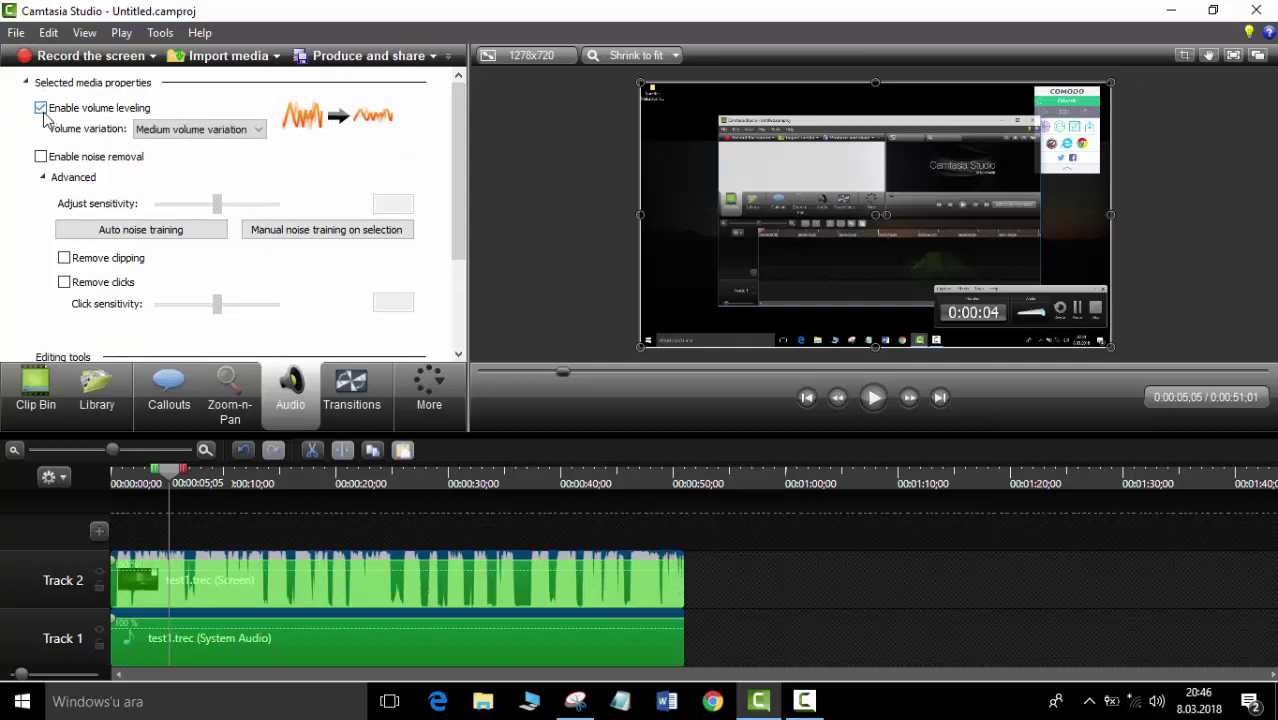
pyautogui.click(876, 397)
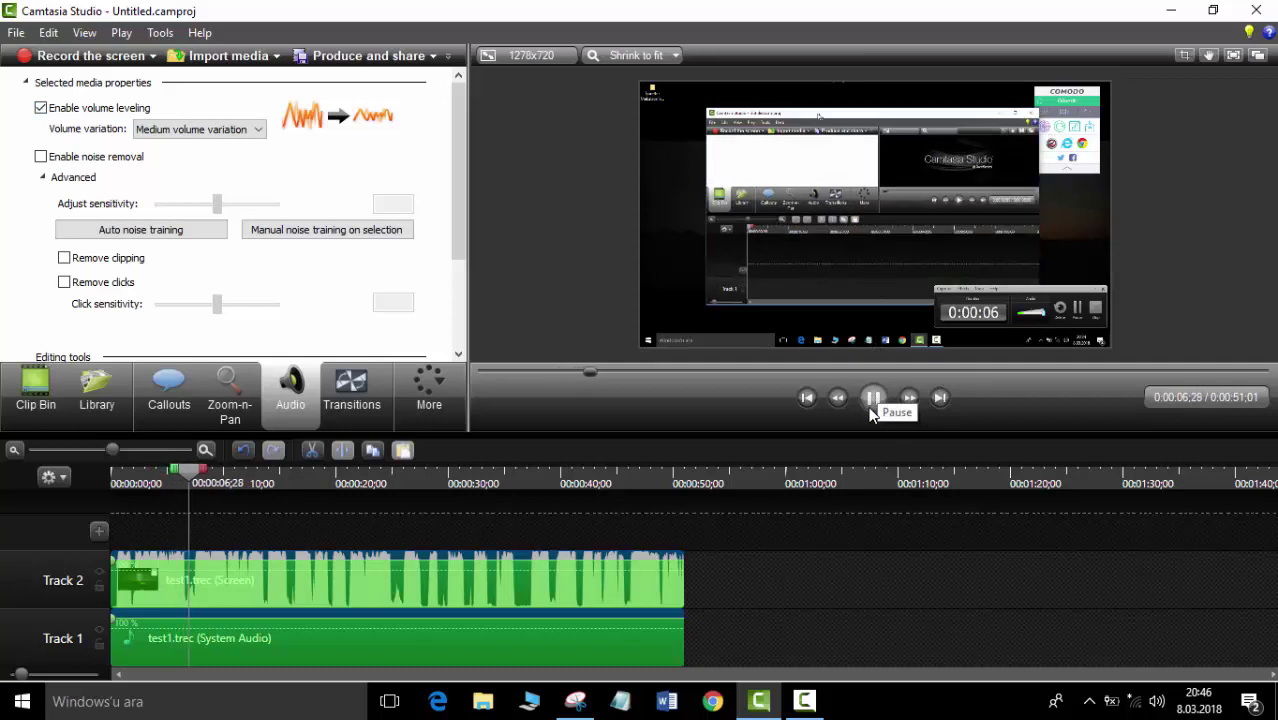
pyautogui.click(870, 410)
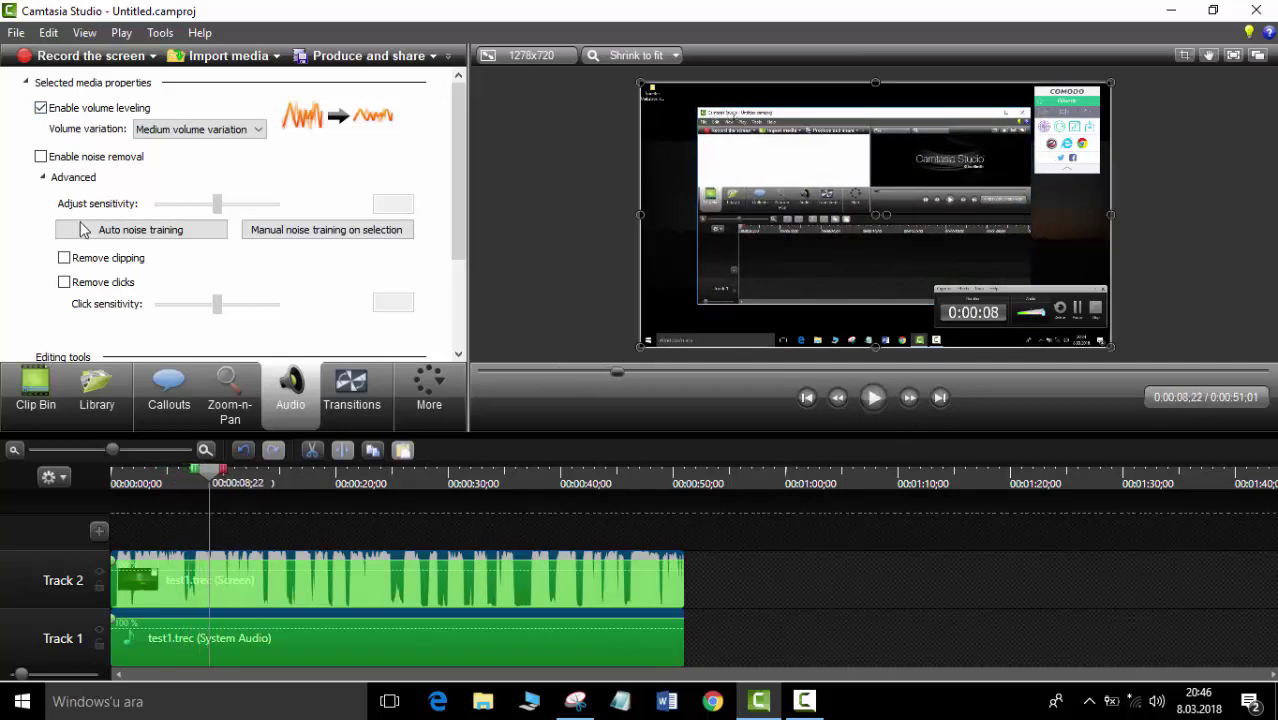
pyautogui.click(40, 108)
pyautogui.click(873, 397)
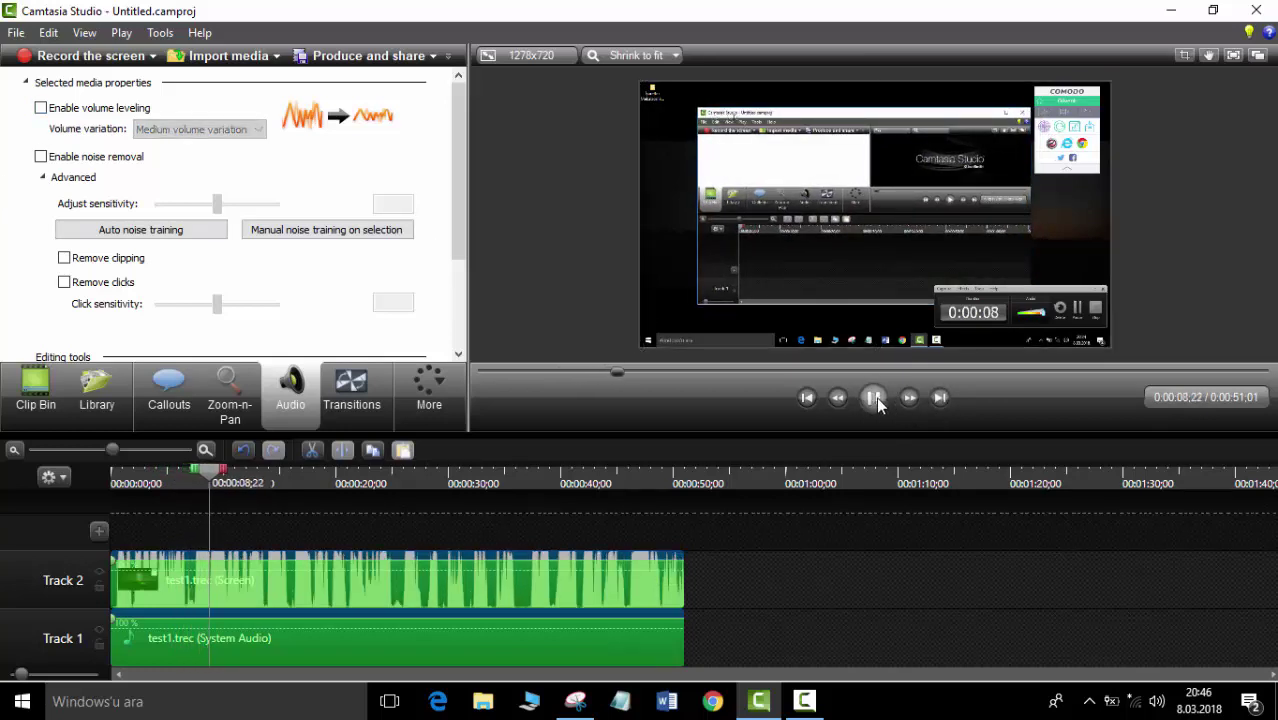
pyautogui.click(874, 398)
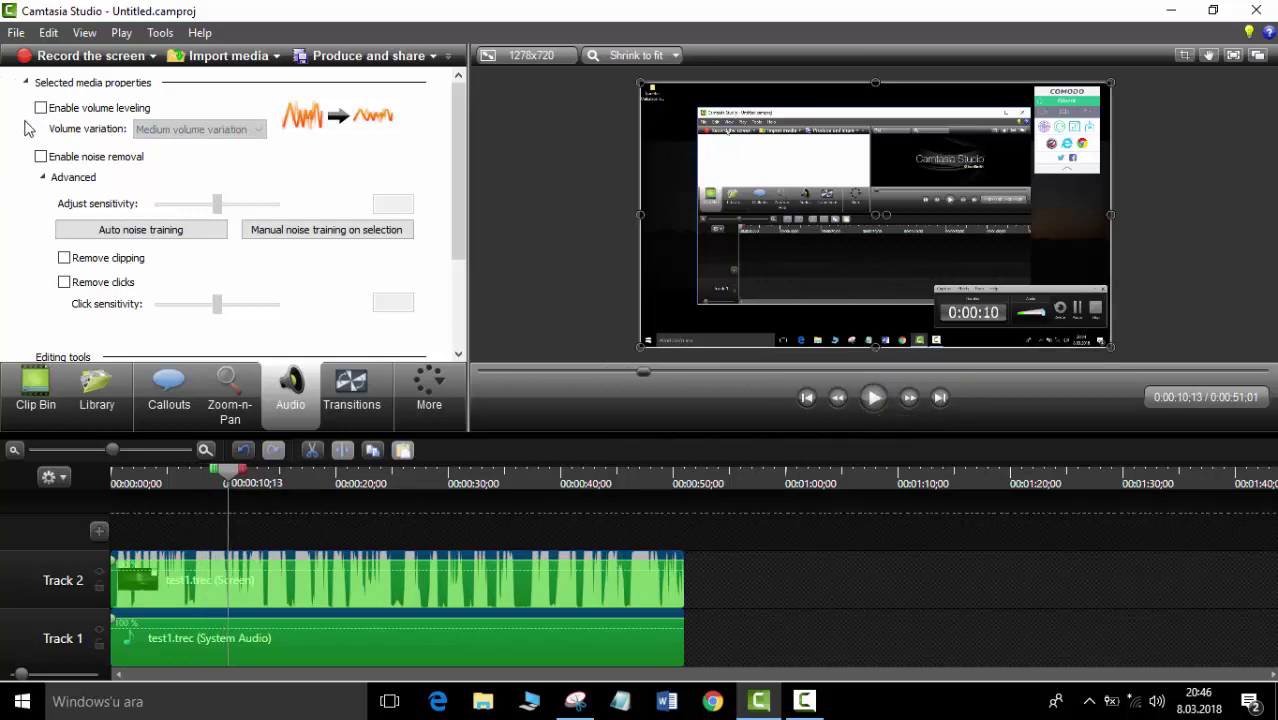
# Try noise removal at sensitivity 50 on the recording, comparing short playbacks with it on and off.
pyautogui.click(41, 157)
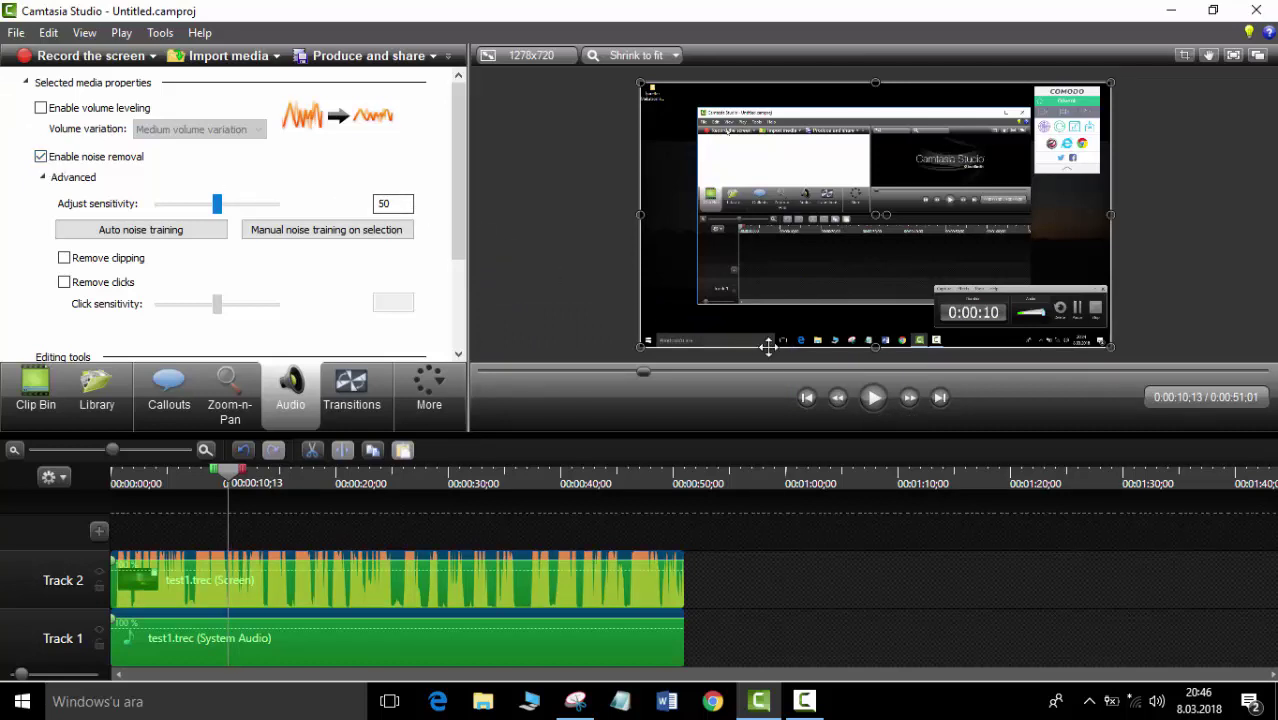
pyautogui.click(874, 398)
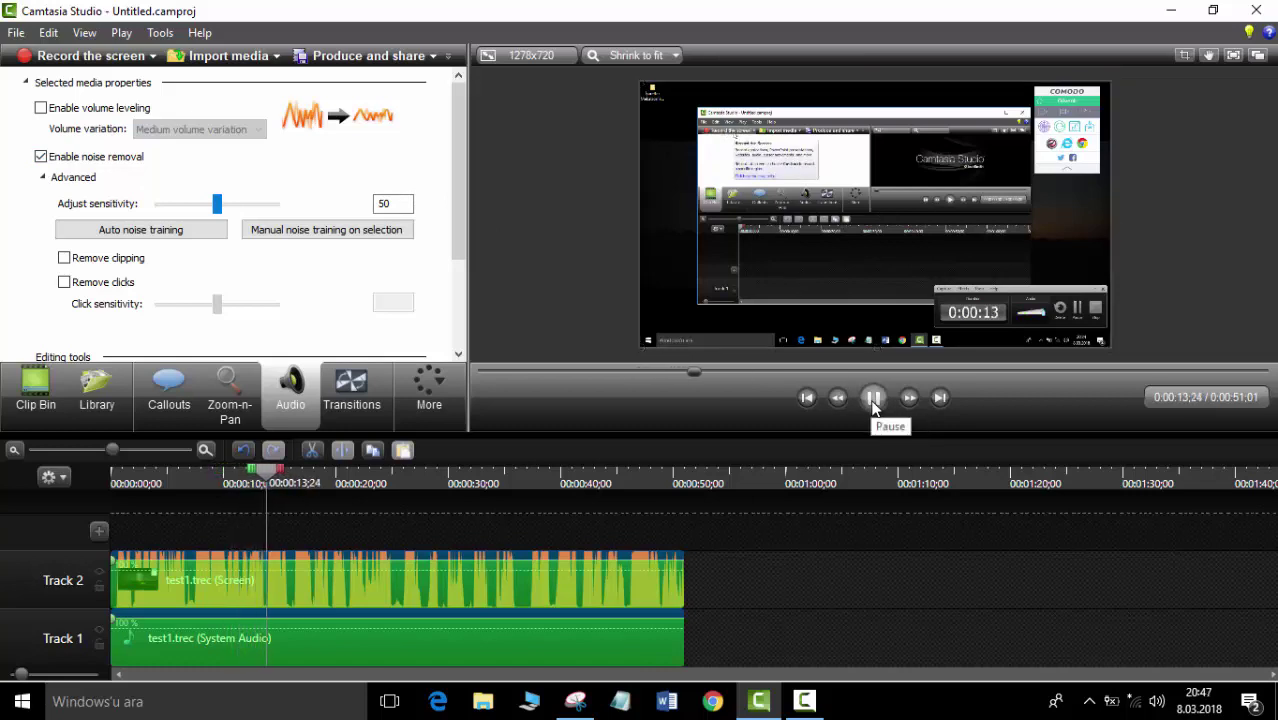
pyautogui.click(874, 398)
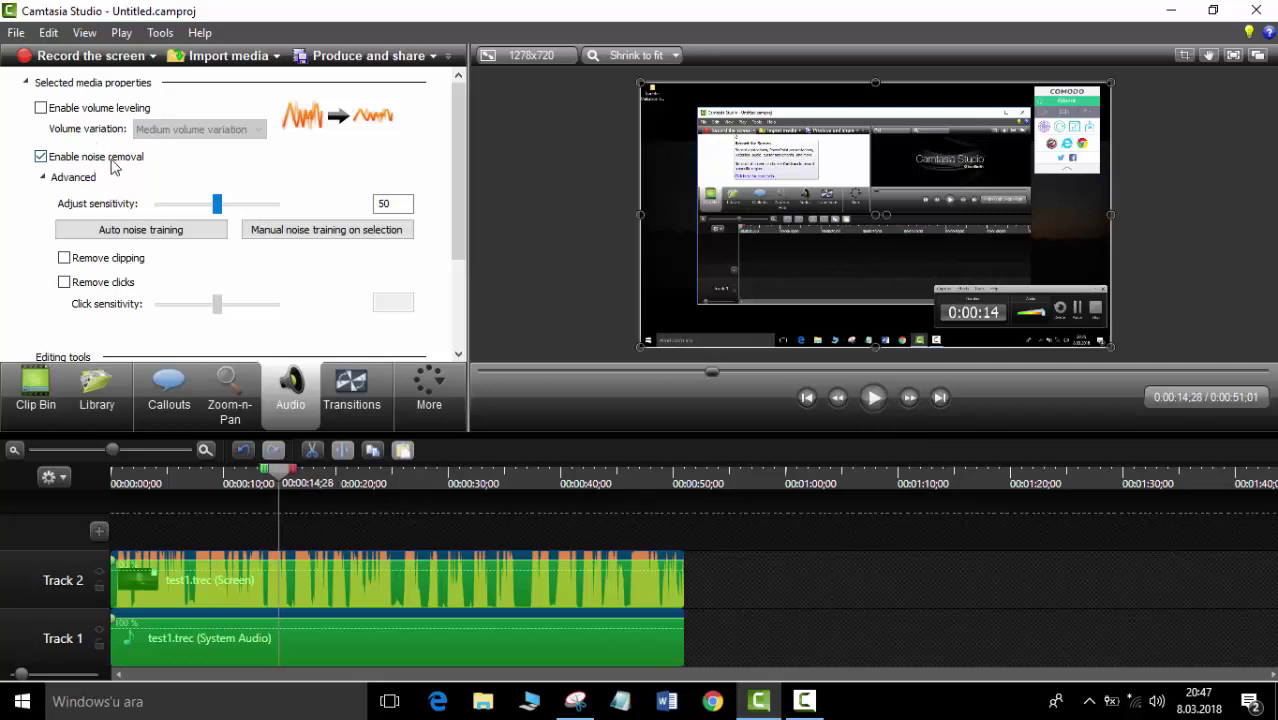
pyautogui.click(112, 163)
pyautogui.click(872, 398)
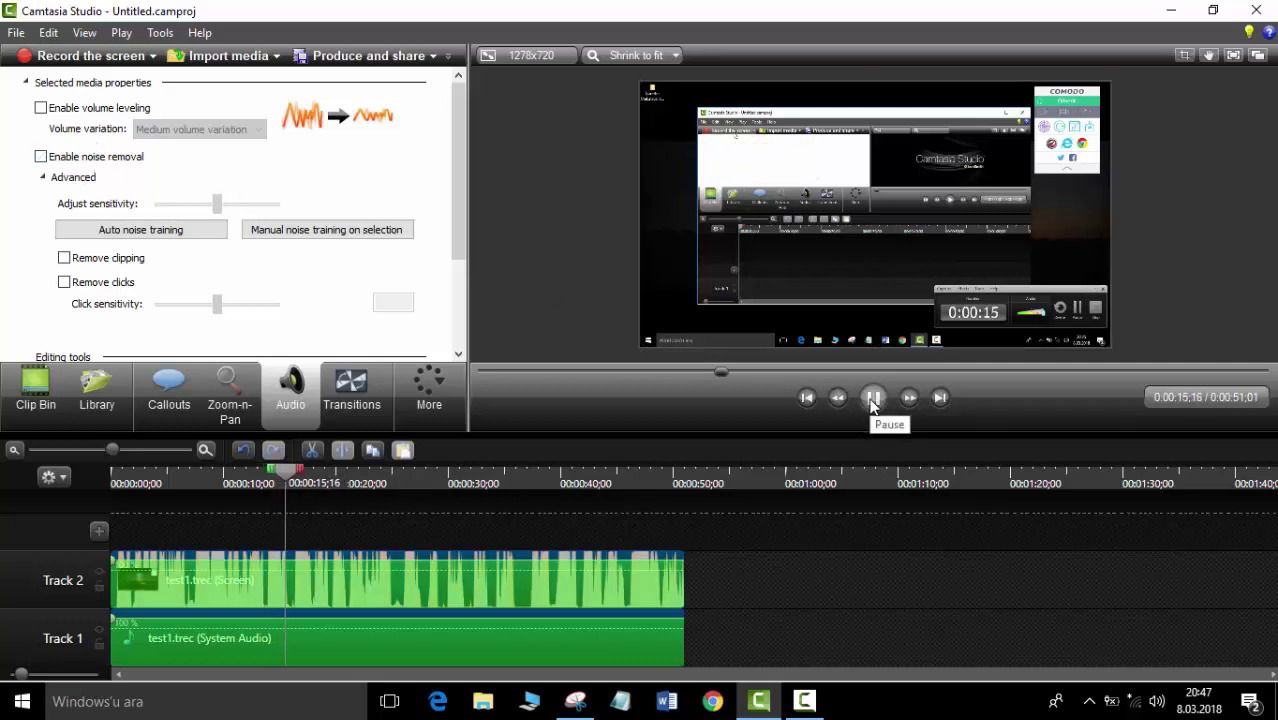
pyautogui.click(873, 398)
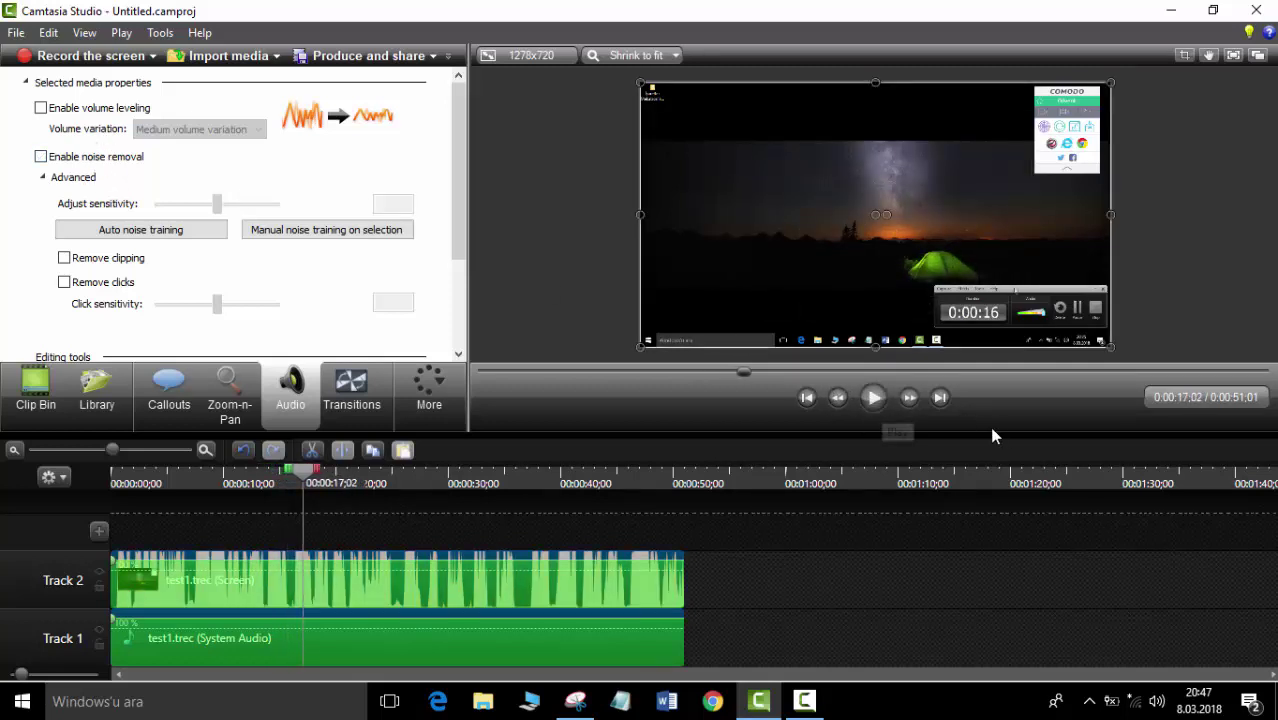
# Enable volume leveling with medium volume variation for the recording and play a short stretch to hear it.
pyautogui.click(41, 108)
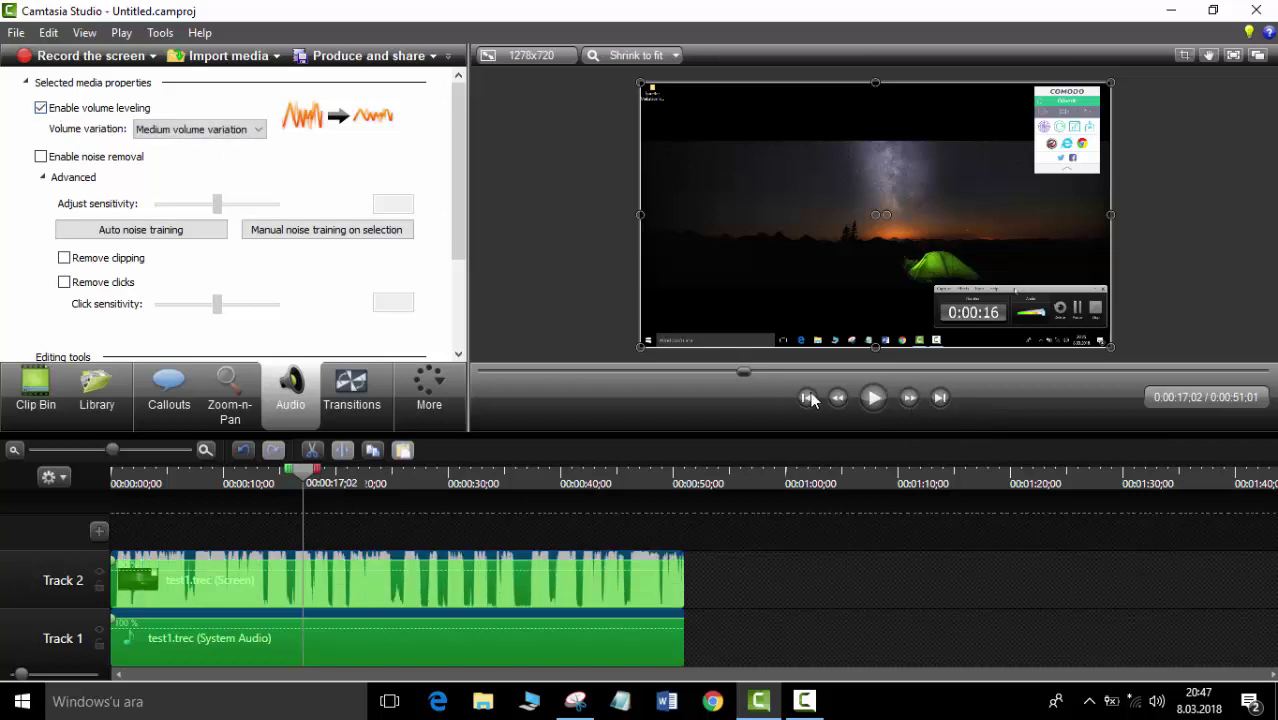
pyautogui.click(873, 398)
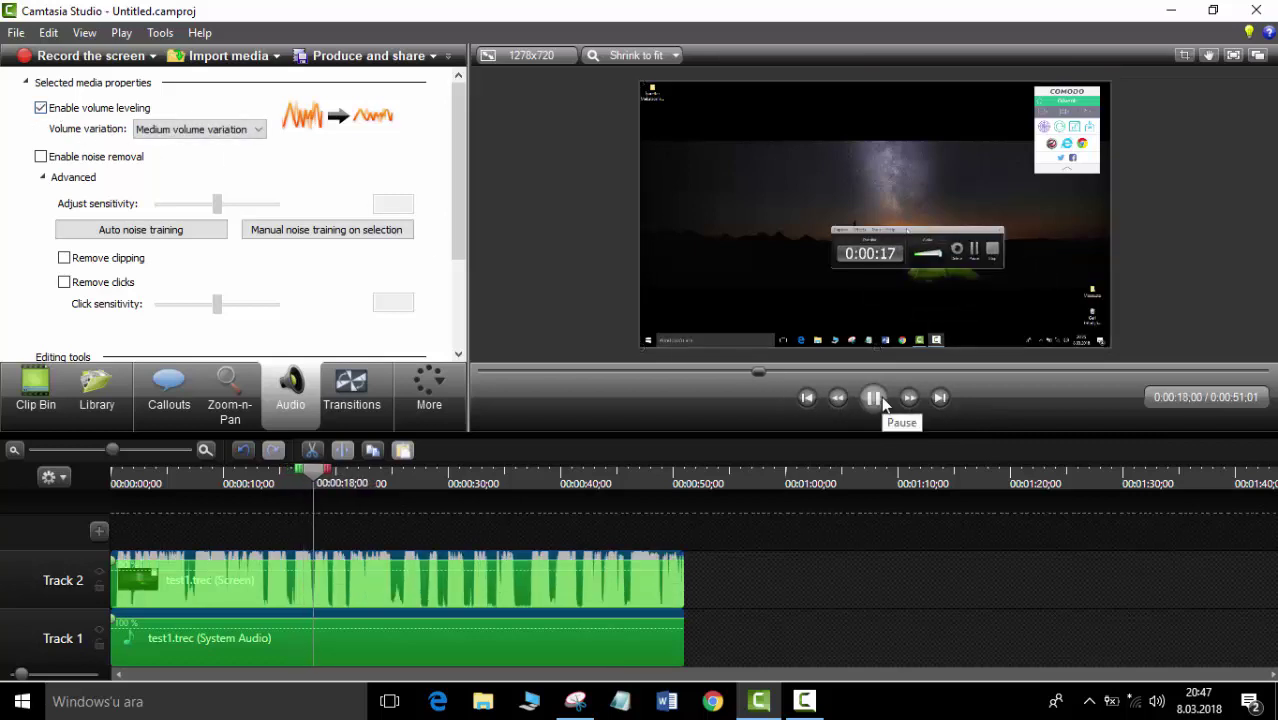
pyautogui.click(881, 399)
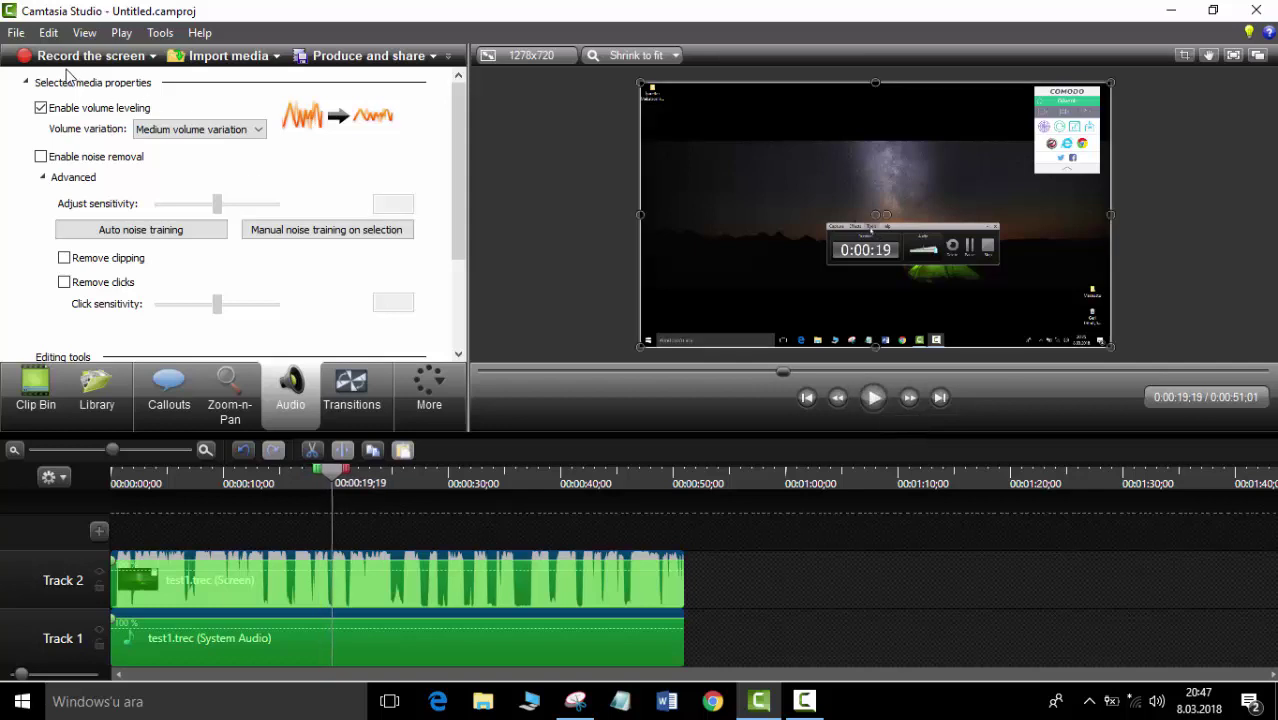
# Reselect the screen clip on Track 2 and look over the audio editing tools and the selected media properties.
pyautogui.scroll(-5, 366, 193)
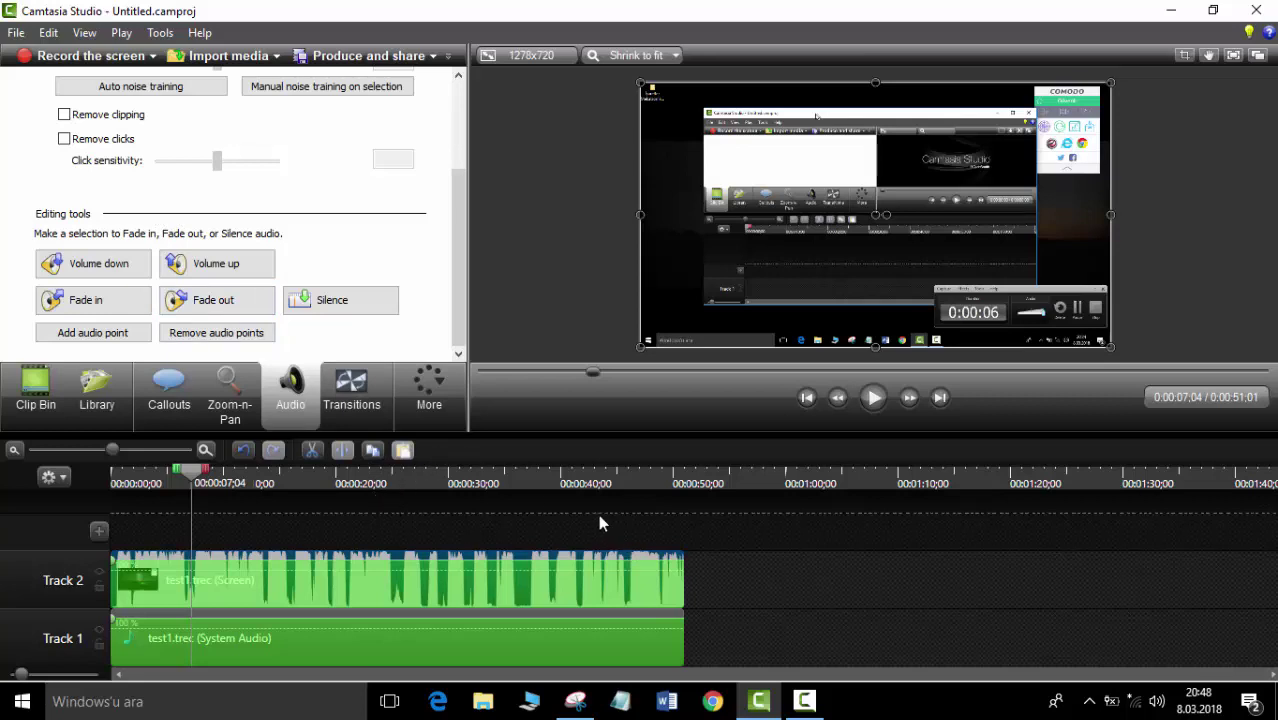
pyautogui.click(823, 538)
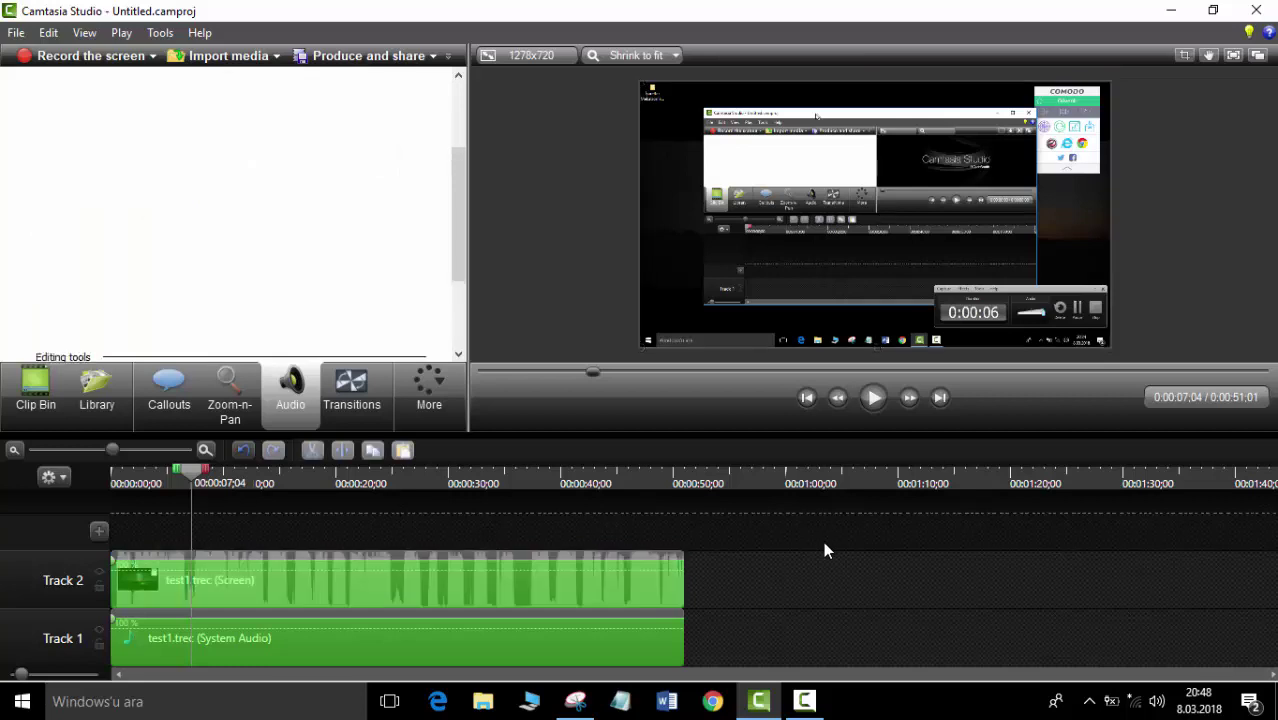
pyautogui.scroll(-5, 137, 280)
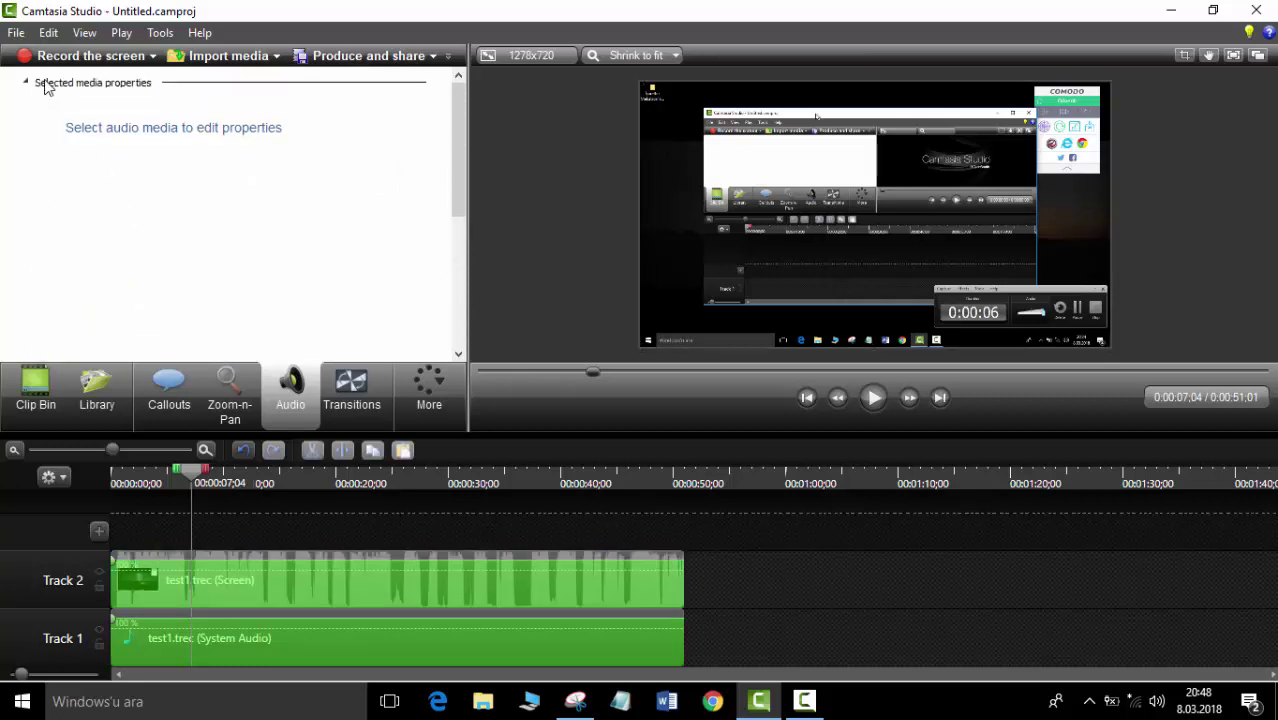
pyautogui.click(28, 82)
pyautogui.click(458, 568)
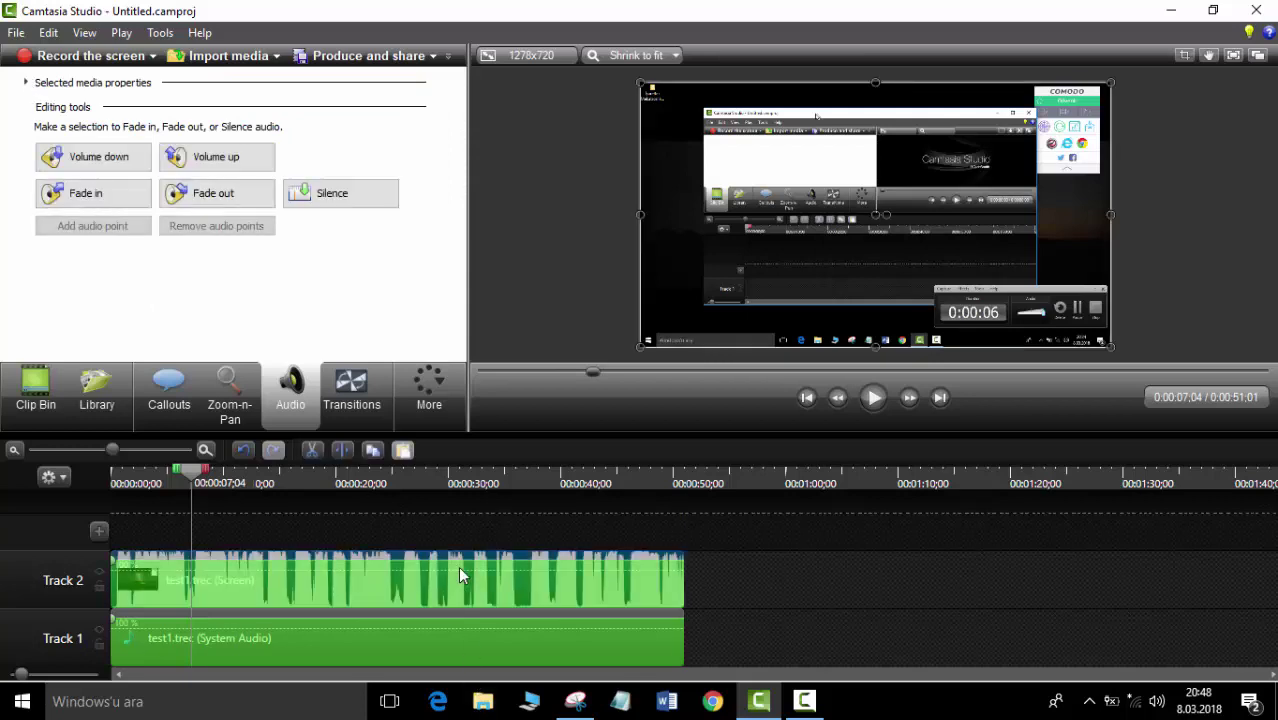
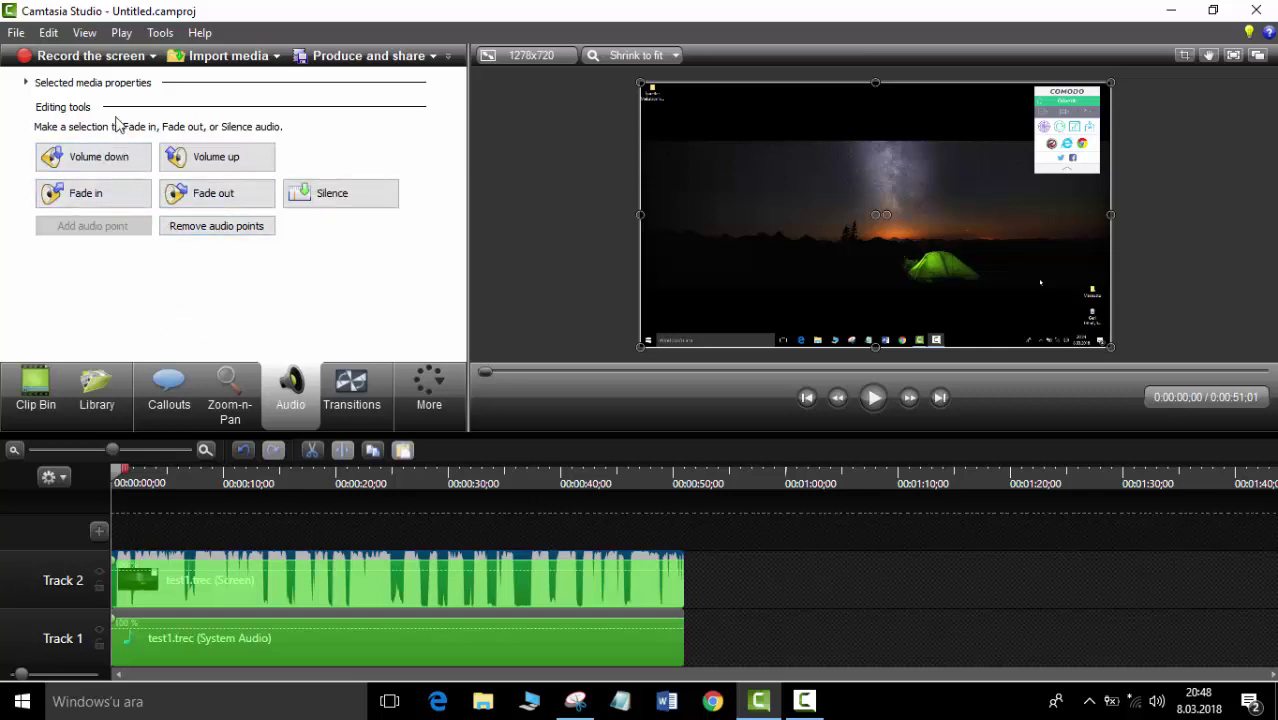
pyautogui.click(29, 86)
pyautogui.scroll(-1, 155, 297)
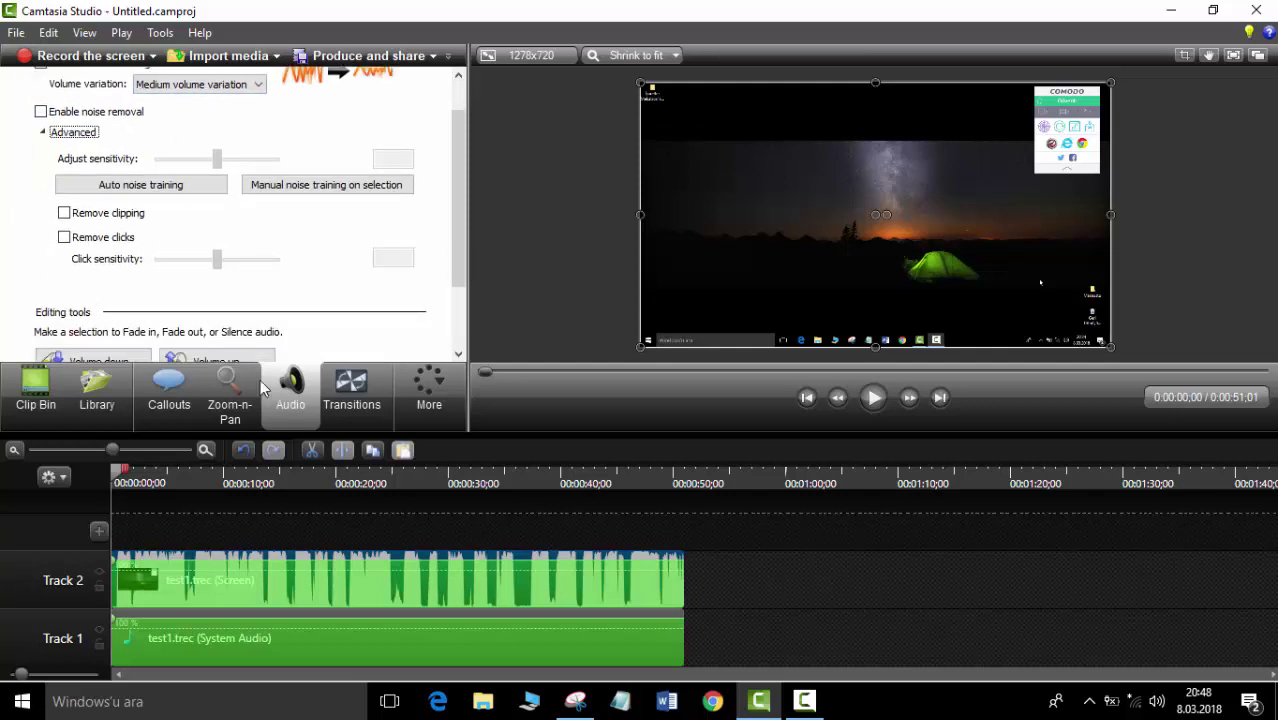
# Add the Main Event theme's Animated Title from the library to Track 2, directly after the screen recording.
pyautogui.click(363, 405)
pyautogui.click(222, 248)
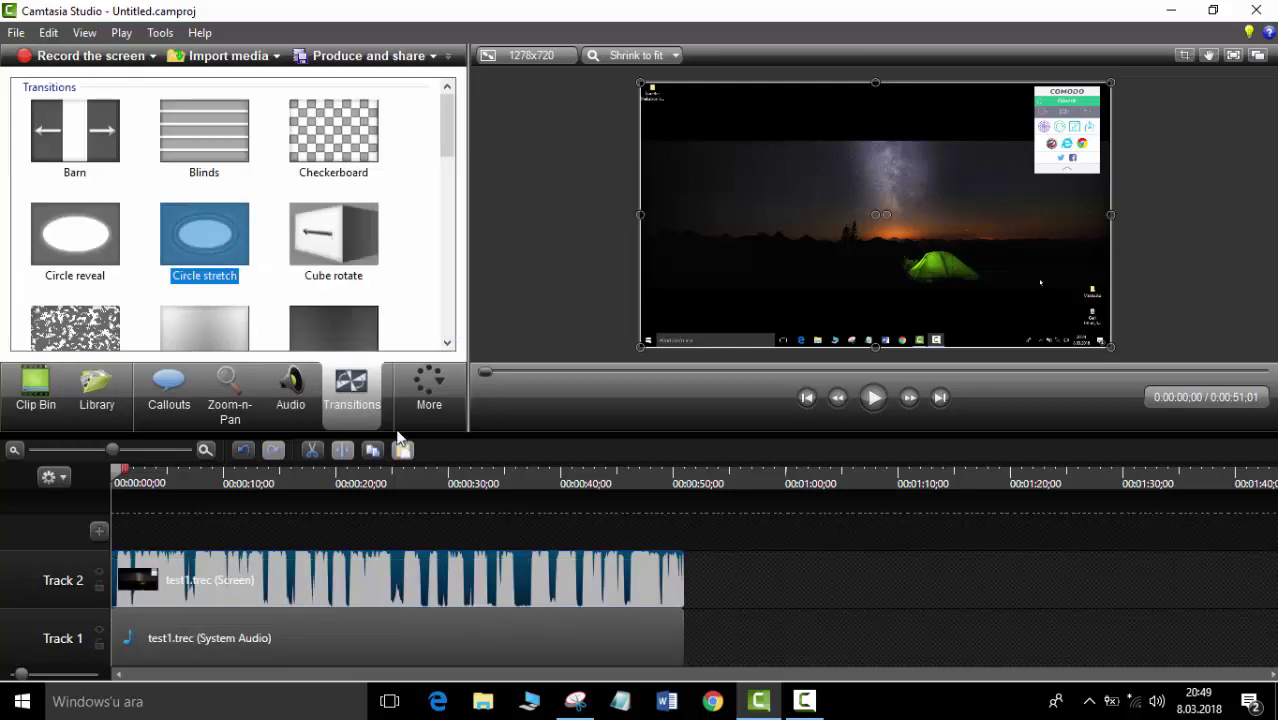
pyautogui.click(728, 572)
pyautogui.click(97, 392)
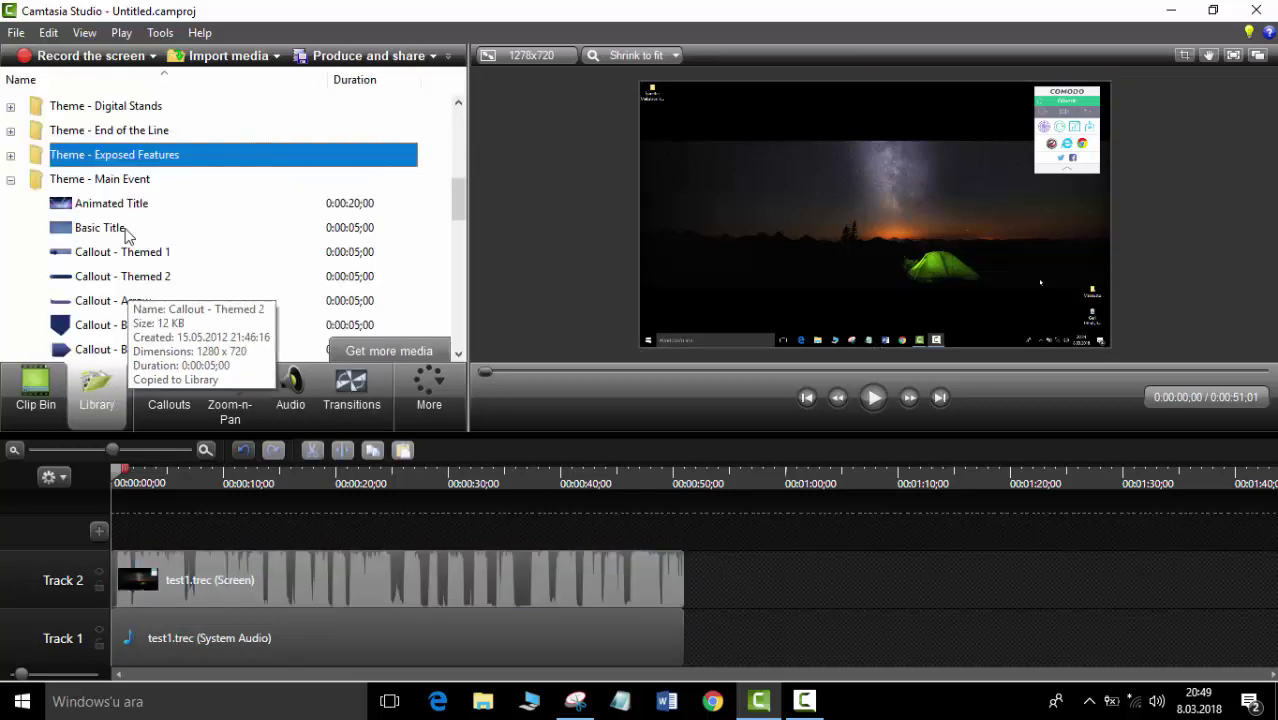
pyautogui.moveTo(105, 204); pyautogui.dragTo(690, 592)
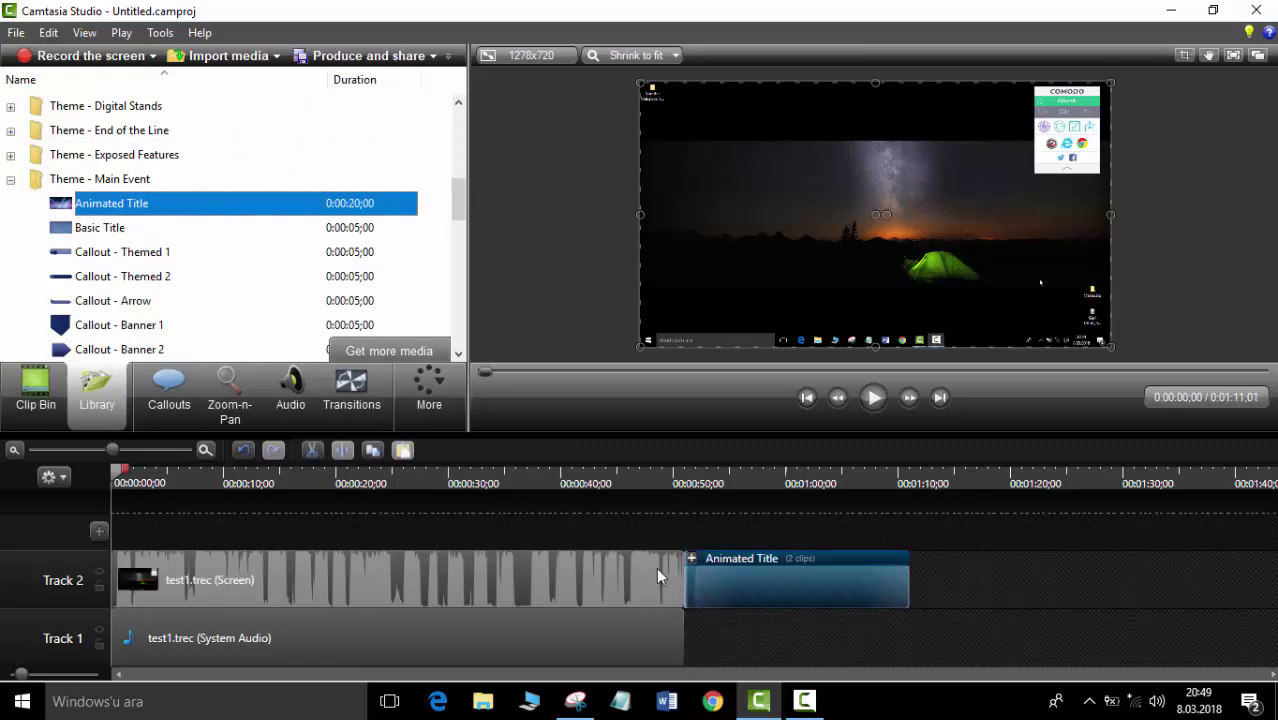
# Add a Cube rotate transition between the screen recording and the Animated Title on Track 2 and play across it.
pyautogui.click(351, 392)
pyautogui.click(325, 260)
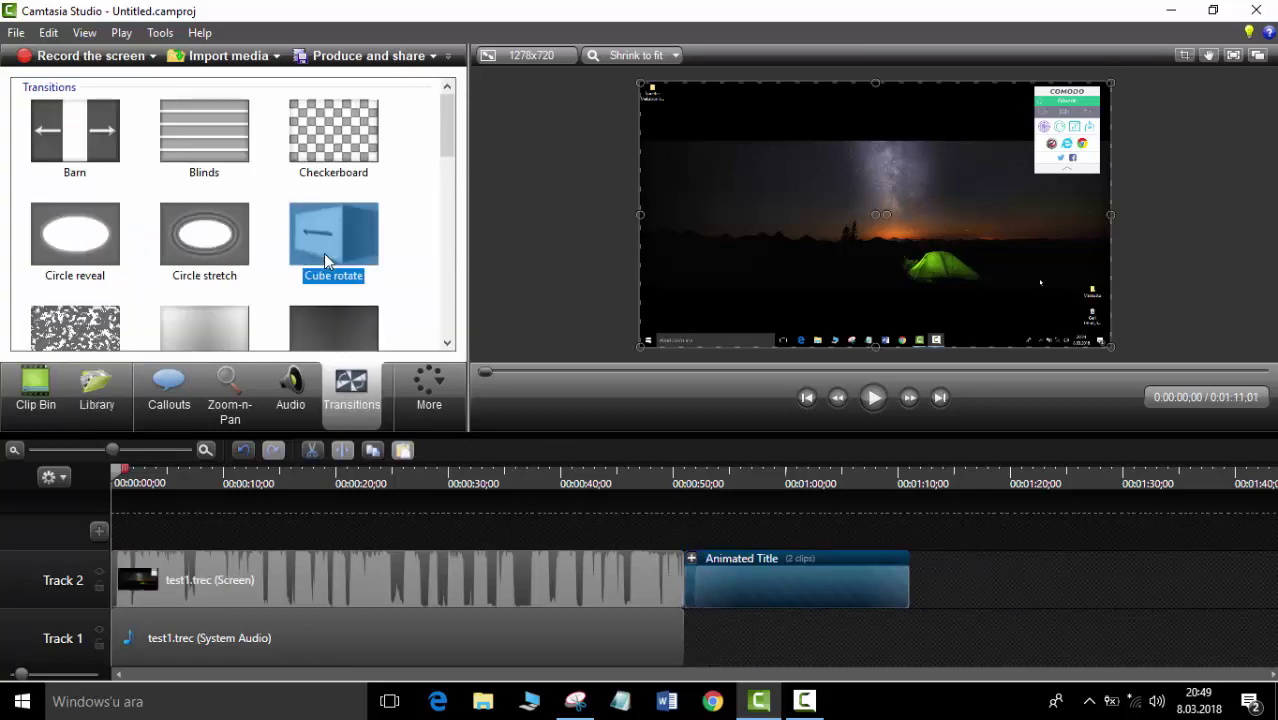
pyautogui.moveTo(323, 253); pyautogui.dragTo(672, 576)
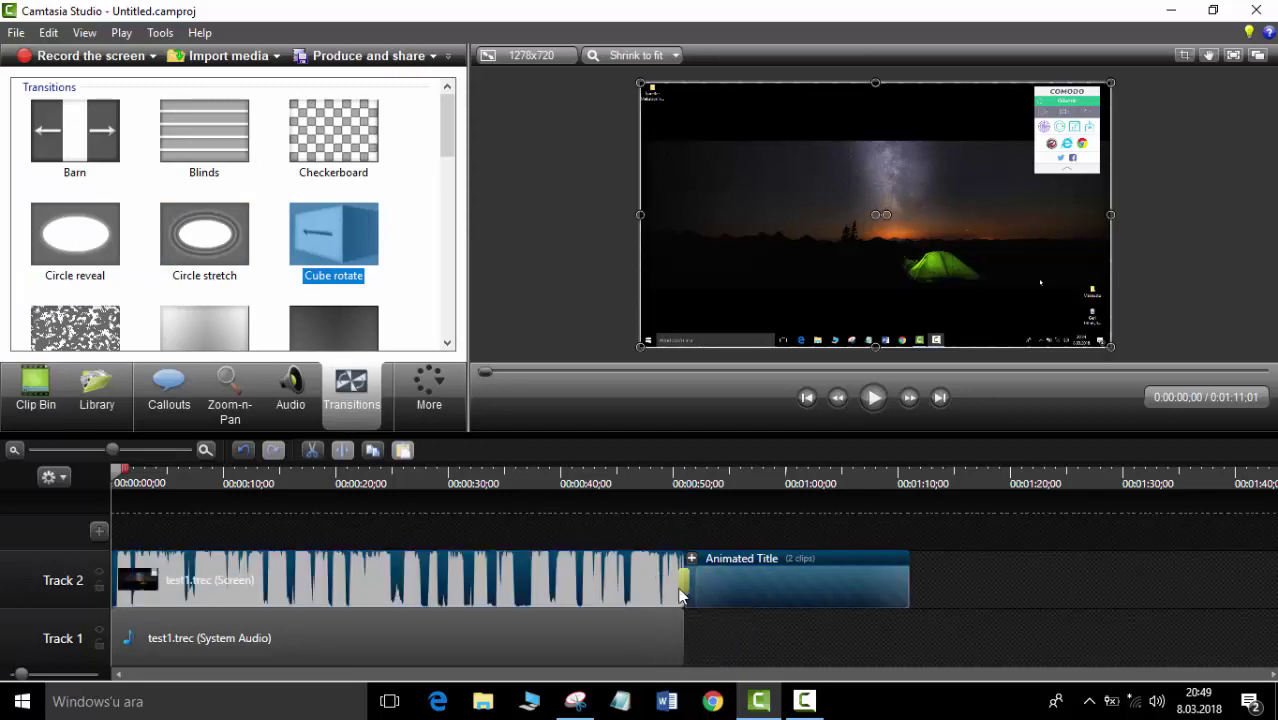
pyautogui.click(873, 397)
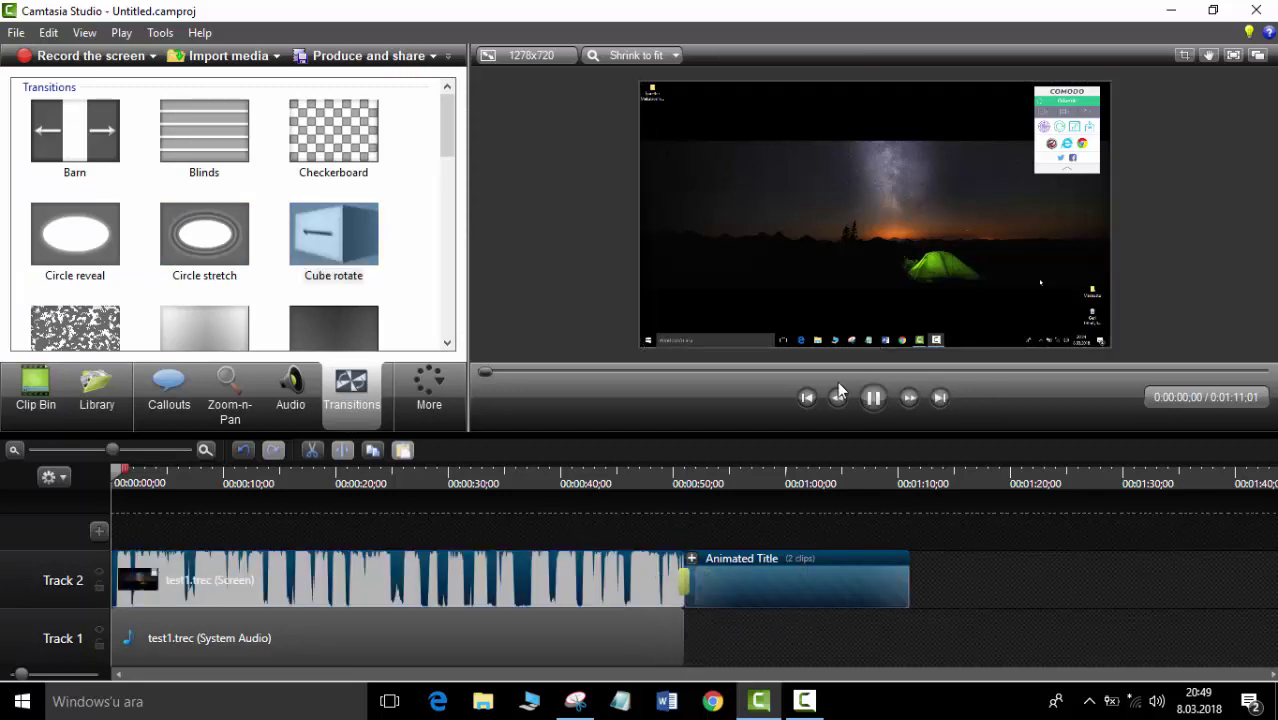
pyautogui.moveTo(843, 375); pyautogui.dragTo(1033, 375)
pyautogui.click(873, 397)
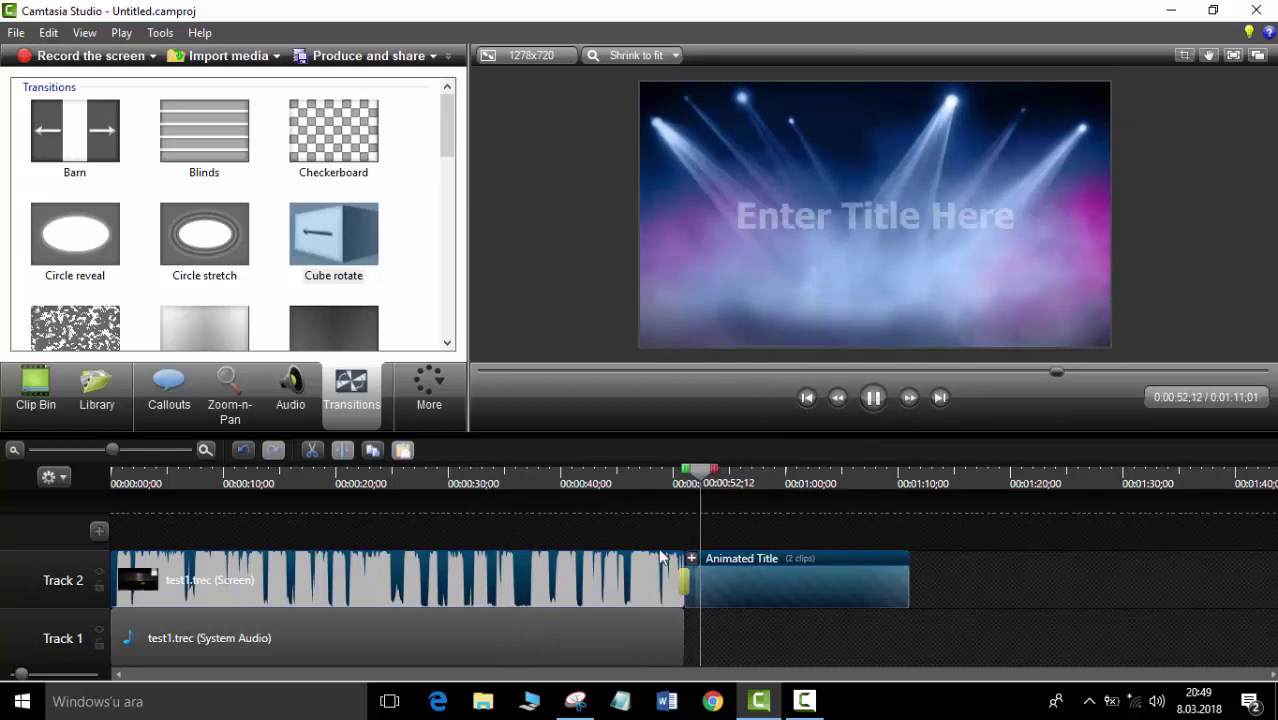
pyautogui.moveTo(1049, 372); pyautogui.dragTo(1038, 371)
pyautogui.click(874, 398)
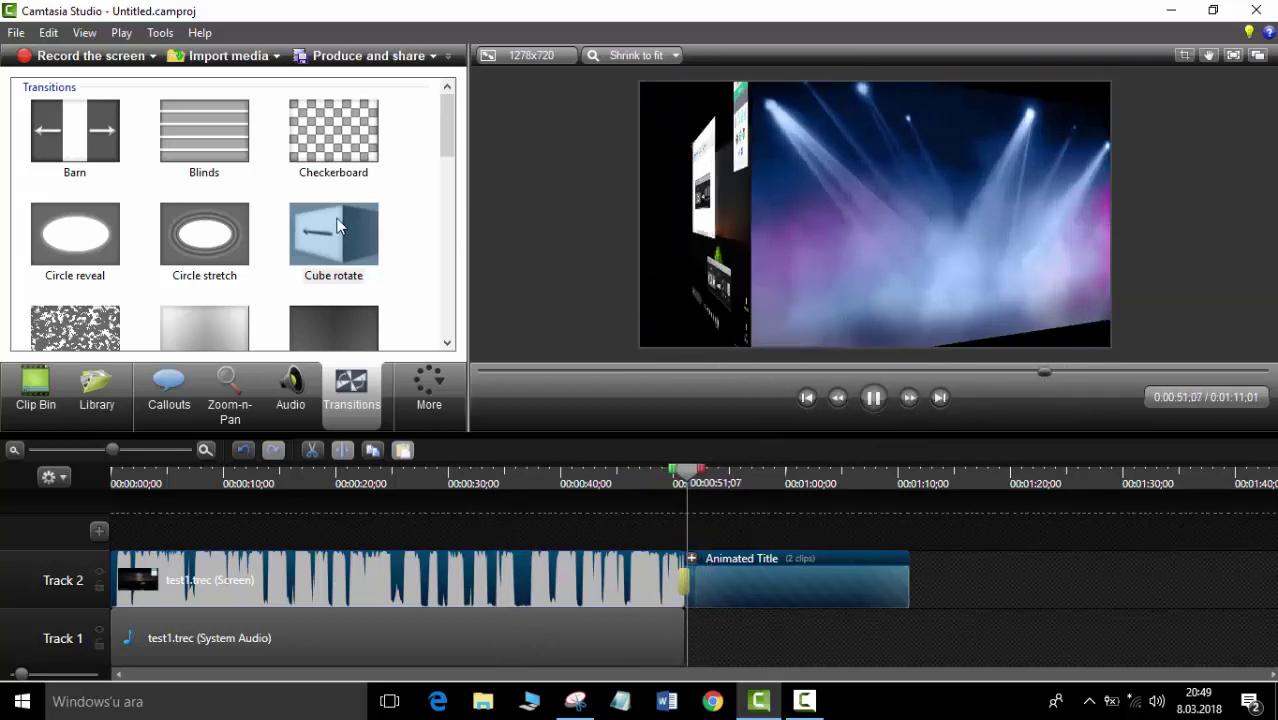
# Replace the transition between the two Track 2 clips with Circle stretch and play it from about 50 seconds.
pyautogui.click(238, 254)
pyautogui.click(874, 398)
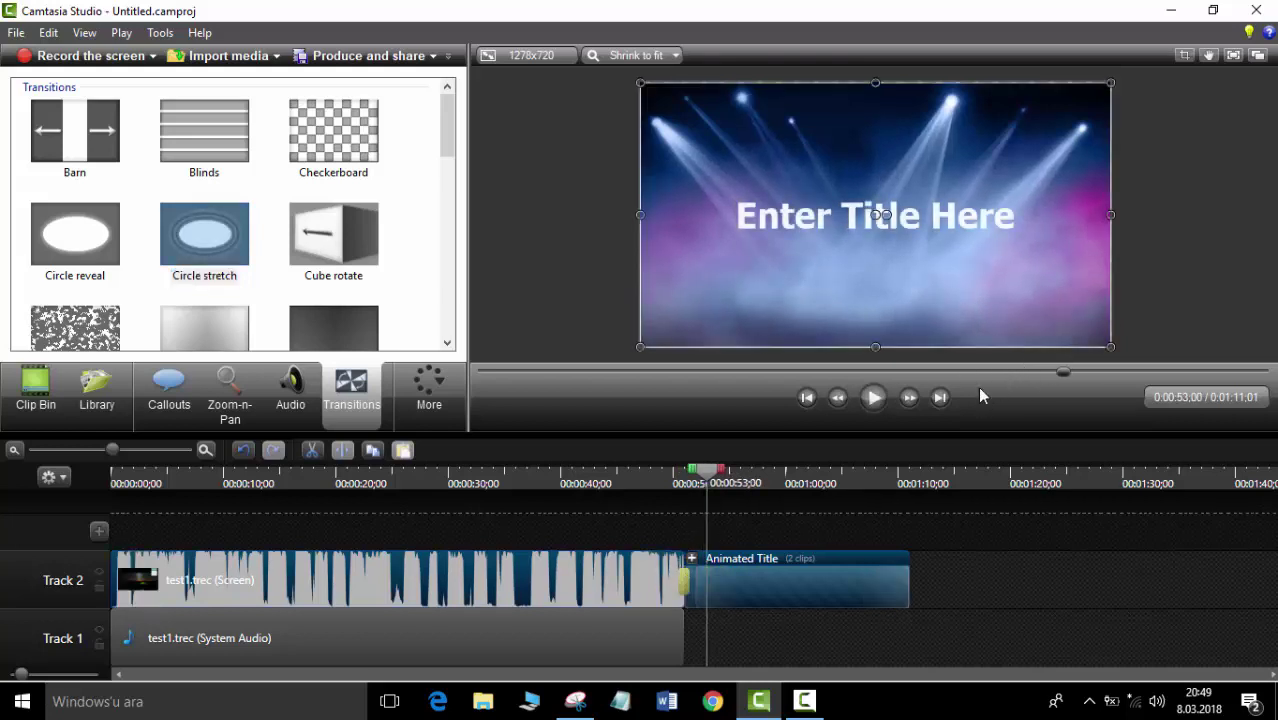
pyautogui.moveTo(757, 594); pyautogui.dragTo(700, 560)
pyautogui.moveTo(707, 482); pyautogui.dragTo(676, 485)
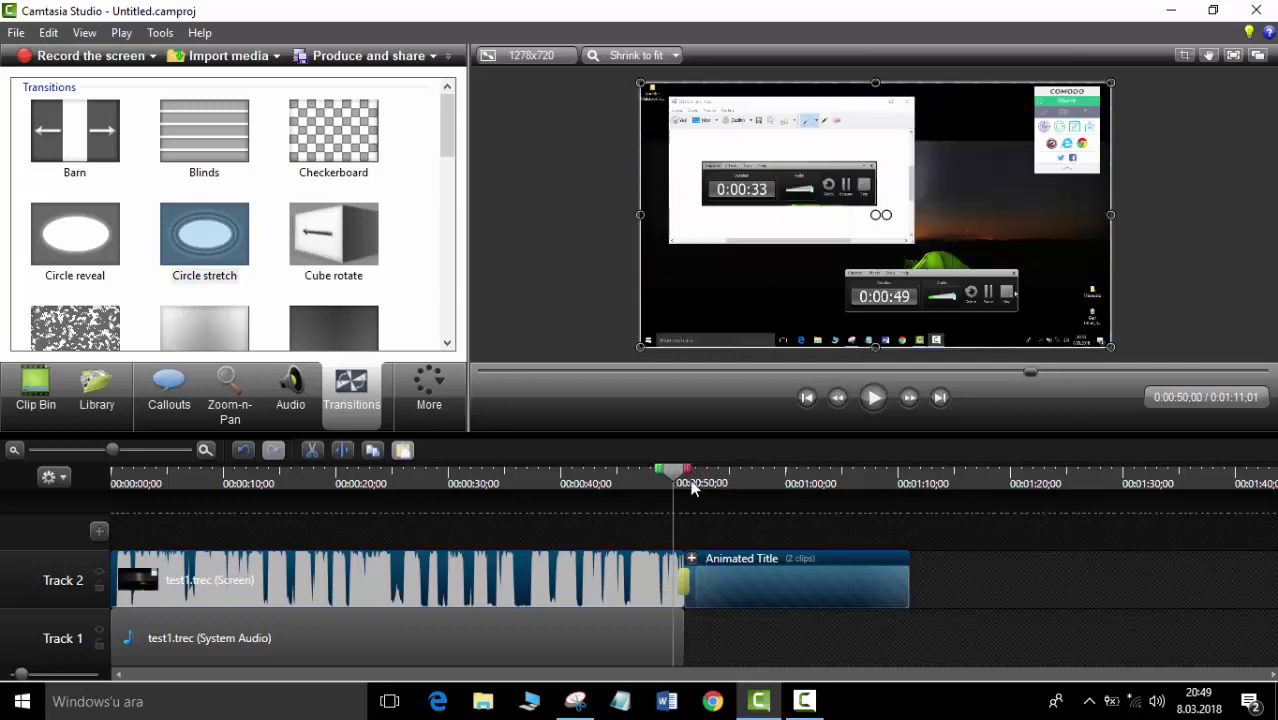
pyautogui.click(873, 397)
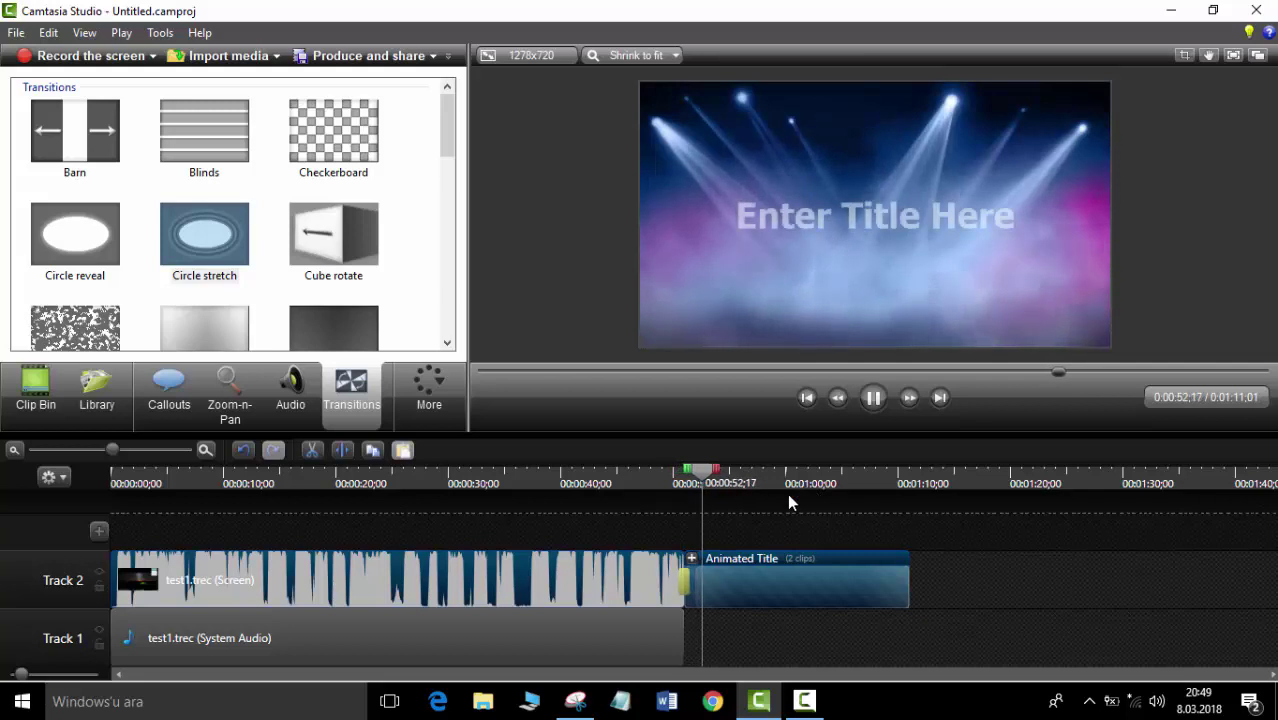
pyautogui.click(873, 397)
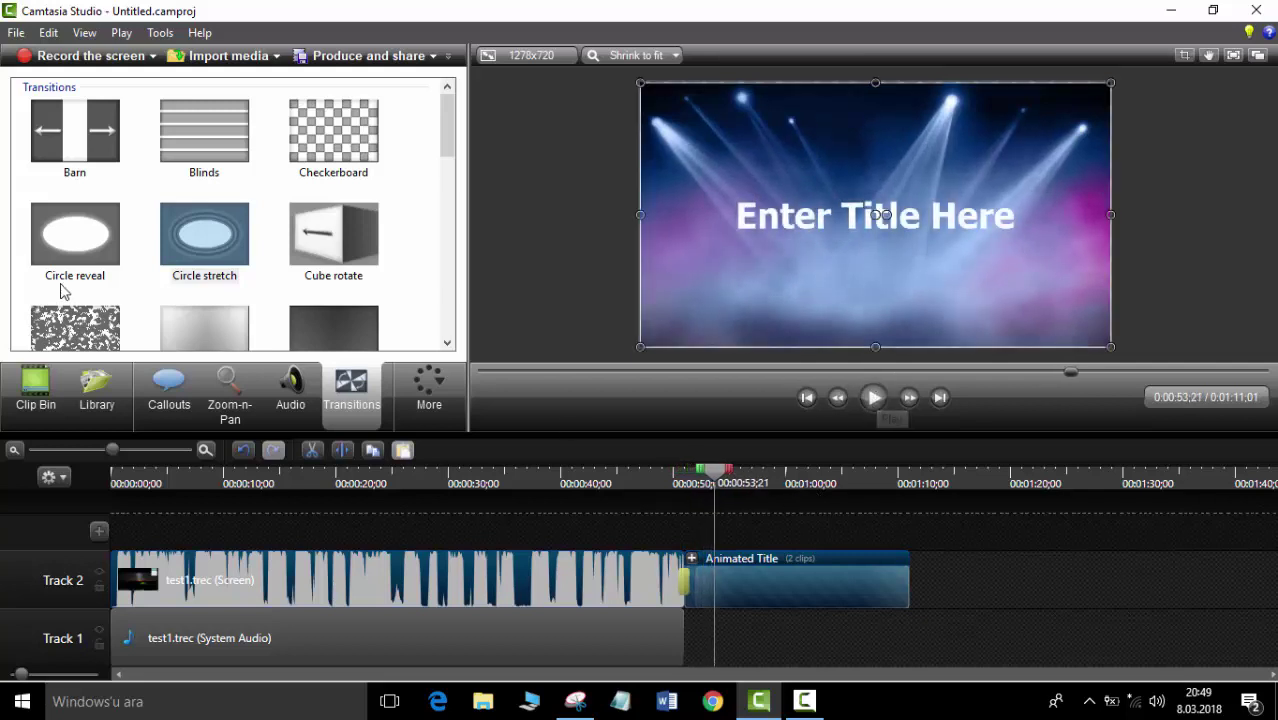
# Lengthen the Circle stretch transition across both Track 2 clips, then remove it.
pyautogui.scroll(-2, 200, 280)
pyautogui.scroll(-2, 200, 280)
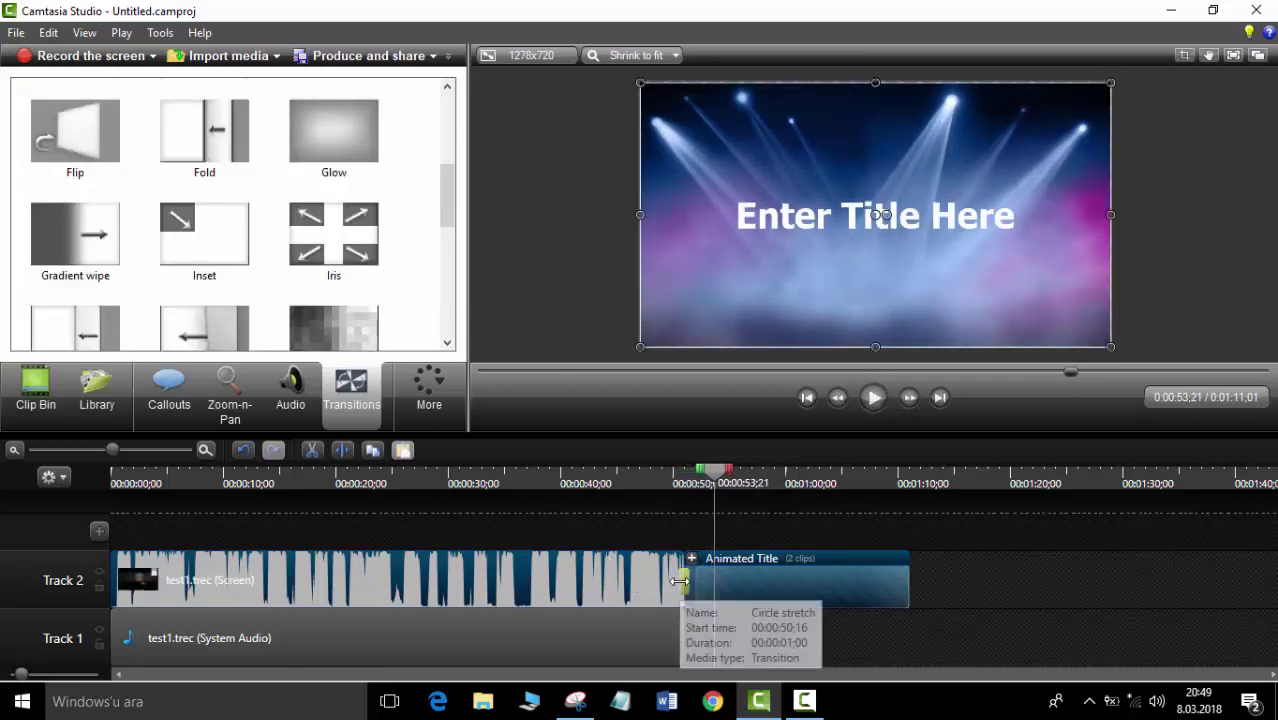
pyautogui.moveTo(682, 582); pyautogui.dragTo(560, 582)
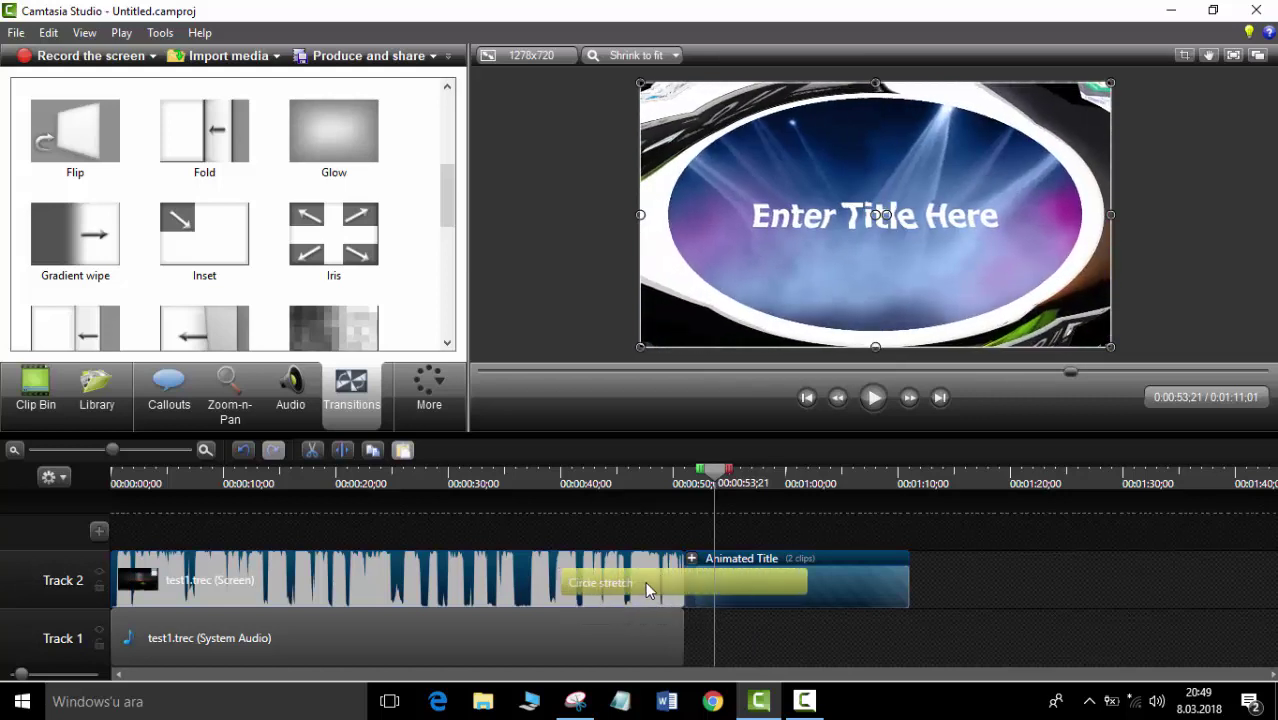
pyautogui.moveTo(645, 581); pyautogui.dragTo(645, 581)
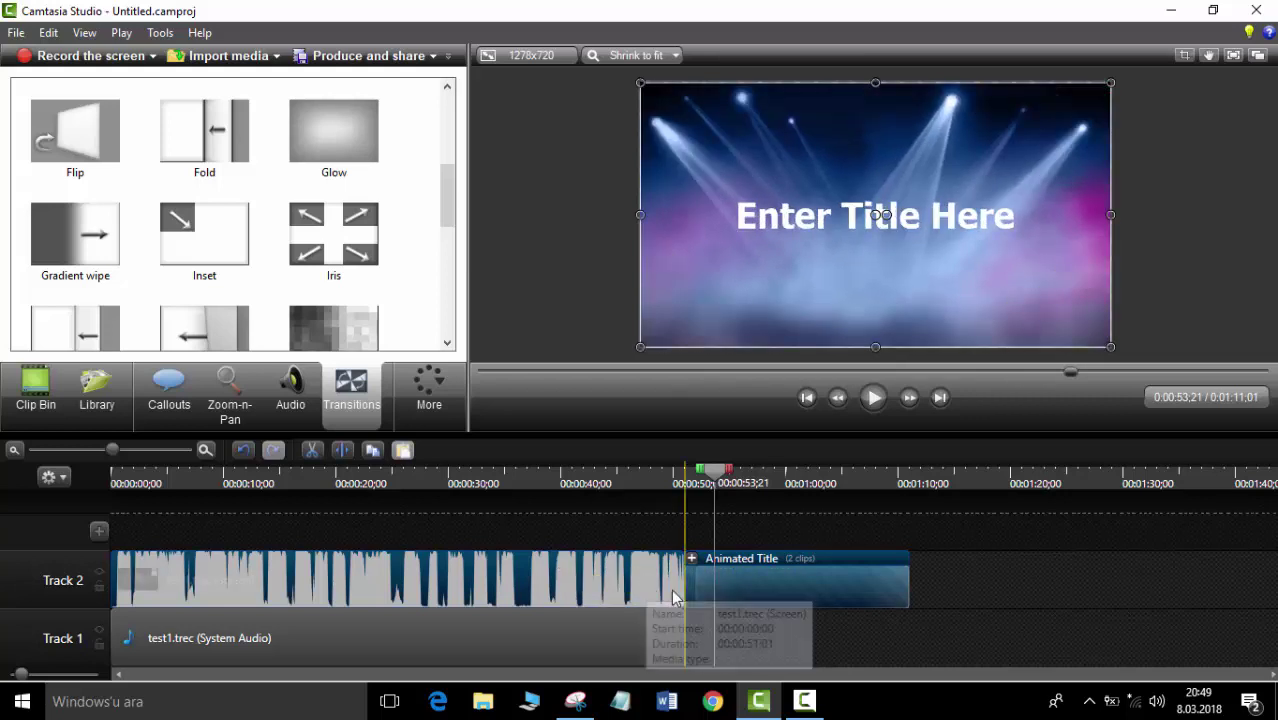
# Add a Pixelate transition between the screen recording and the Animated Title on Track 2.
pyautogui.scroll(-3, 322, 326)
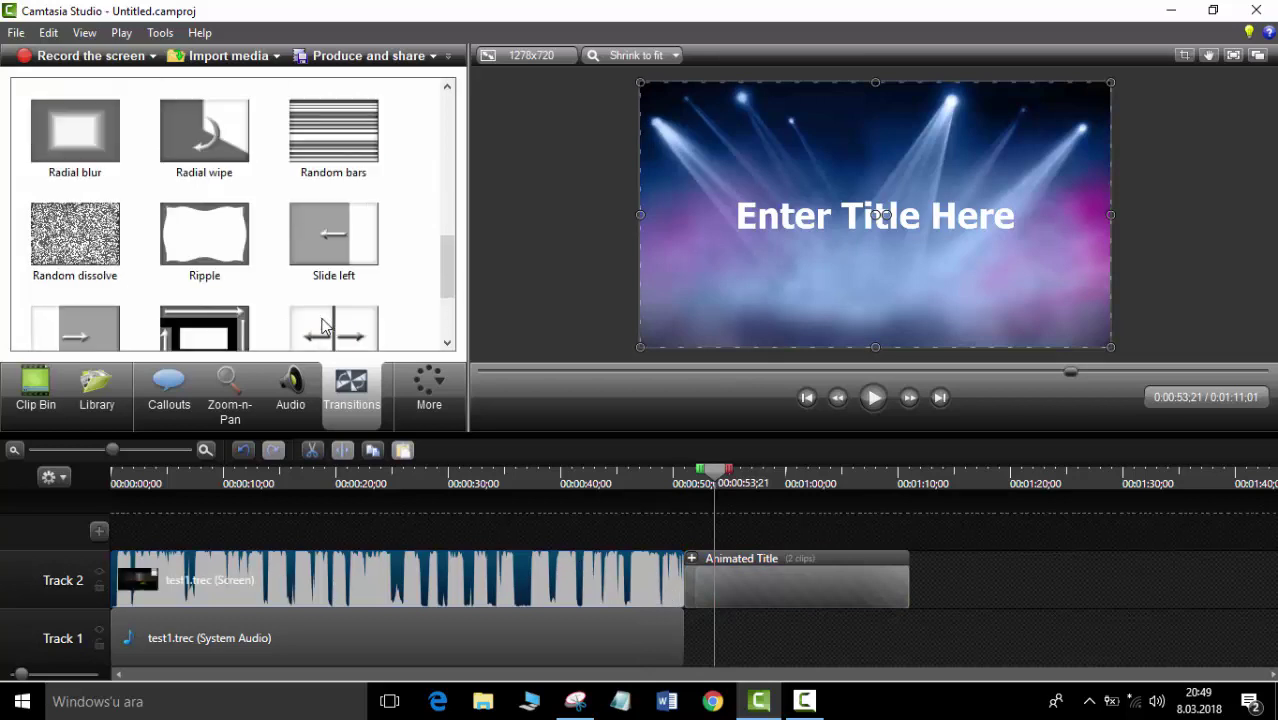
pyautogui.scroll(2, 271, 243)
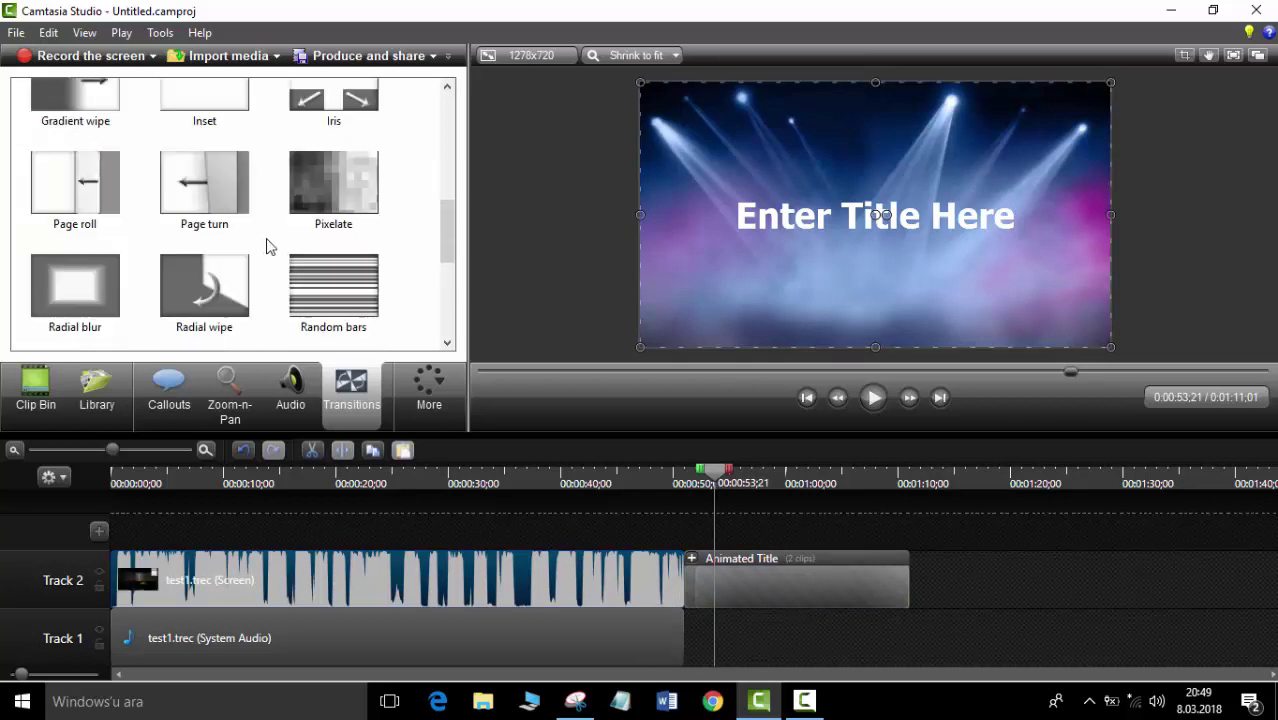
pyautogui.scroll(-3, 270, 250)
pyautogui.scroll(3, 240, 270)
pyautogui.moveTo(336, 200); pyautogui.dragTo(657, 578)
# Play the timeline from about 48 seconds to preview the Pixelate transition.
pyautogui.click(872, 410)
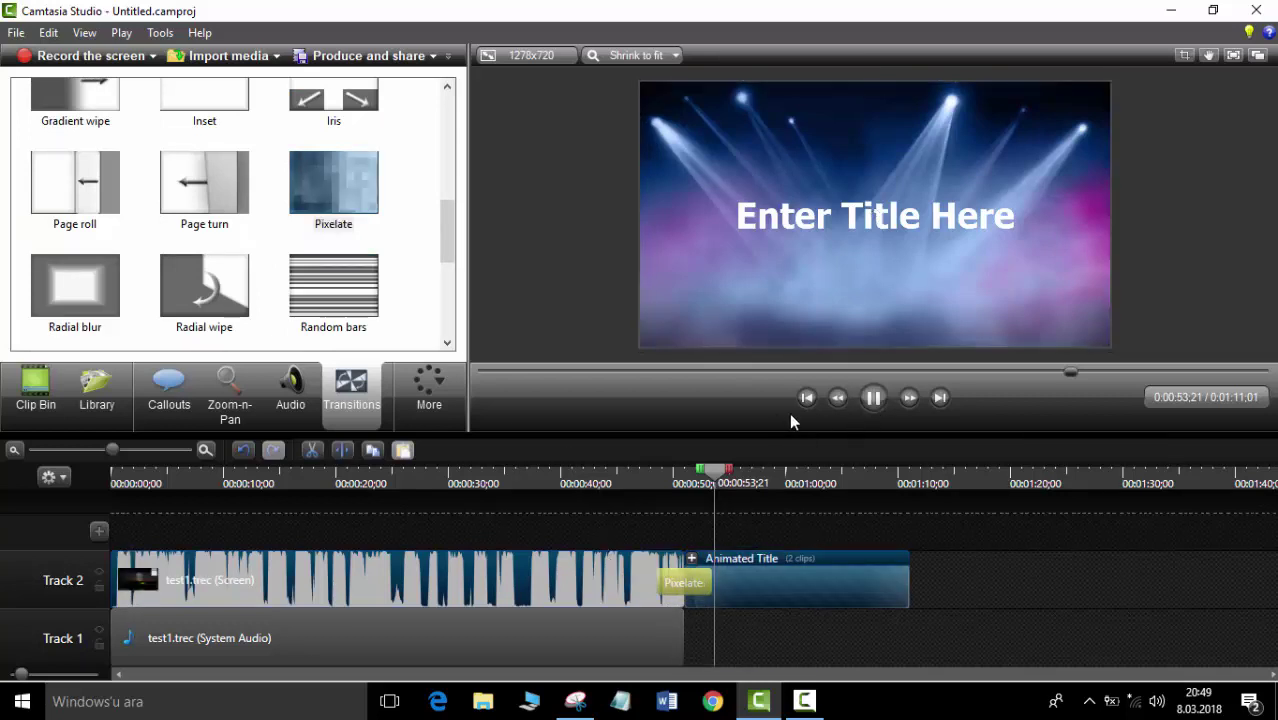
pyautogui.moveTo(717, 476); pyautogui.dragTo(672, 476)
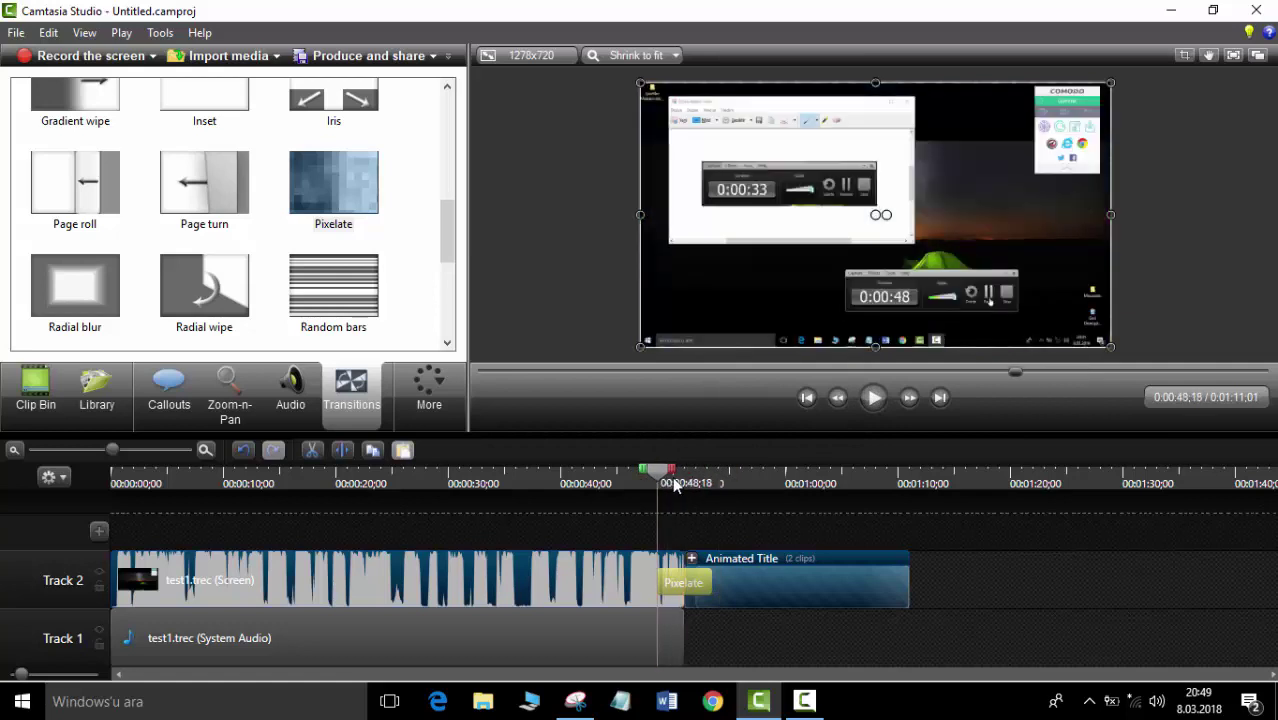
pyautogui.click(872, 400)
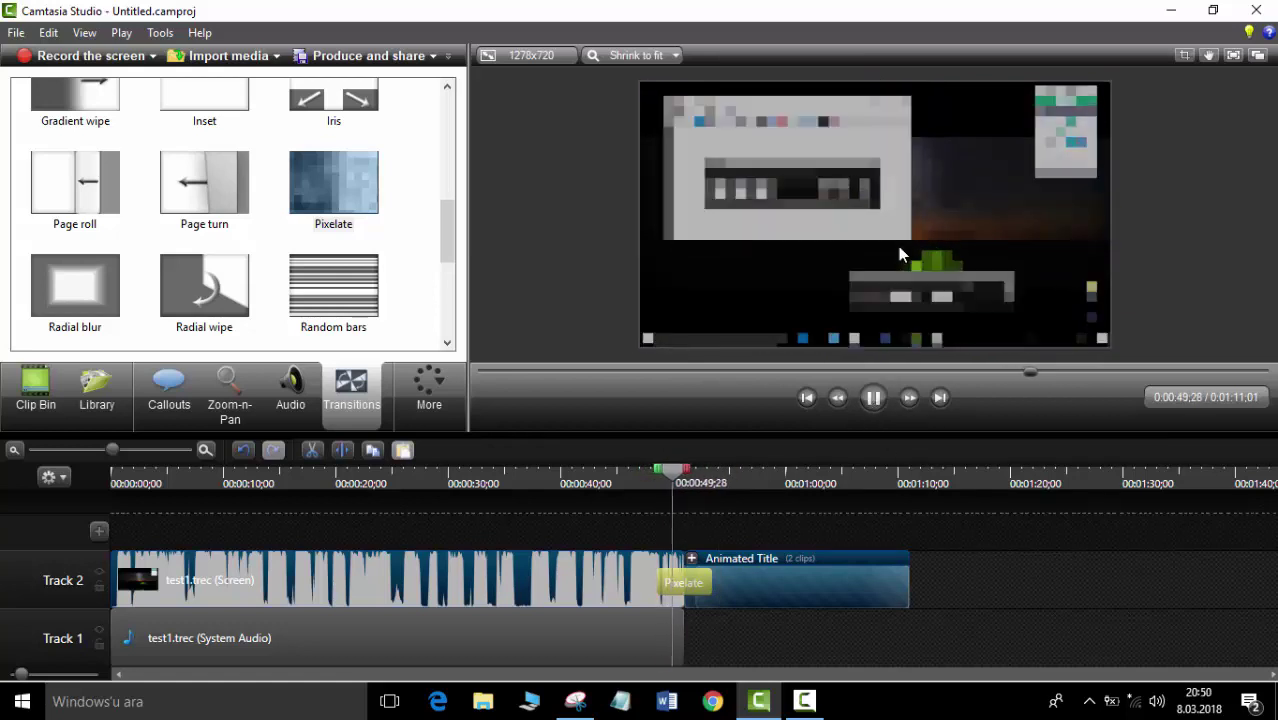
pyautogui.click(872, 397)
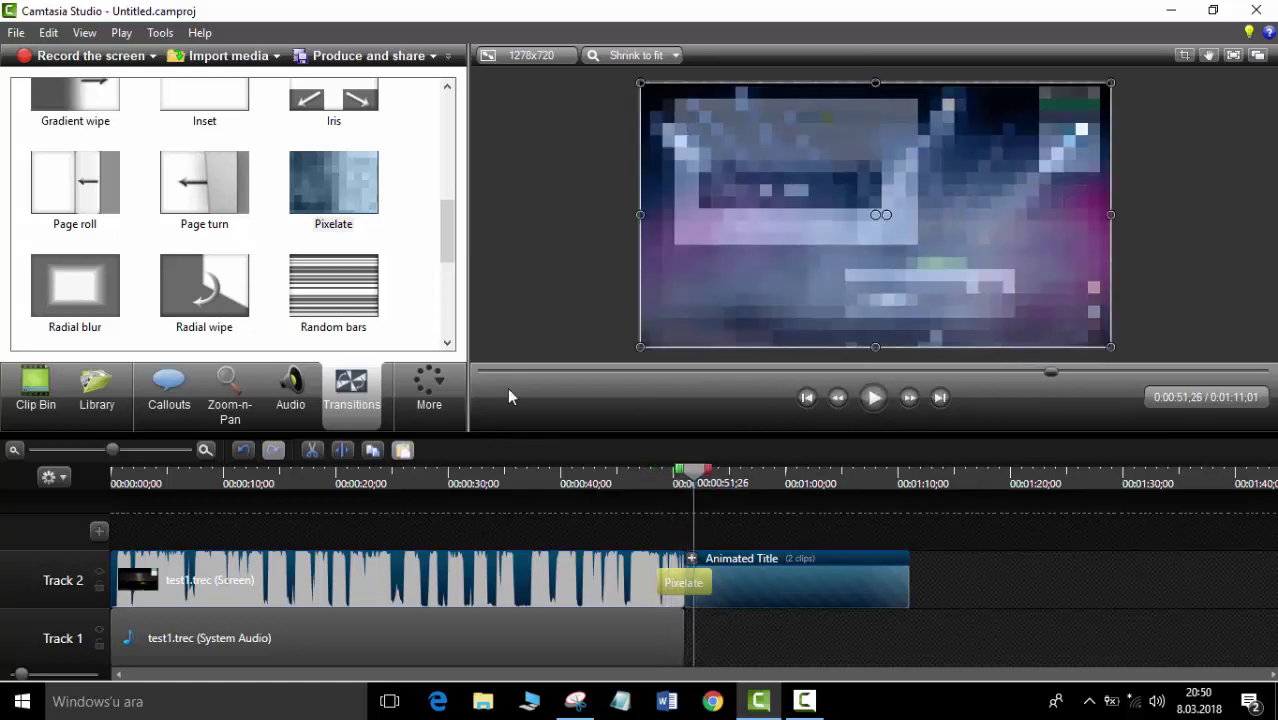
# Look over the additional editing features, the library folders and the Zoom-n-Pan options.
pyautogui.click(430, 395)
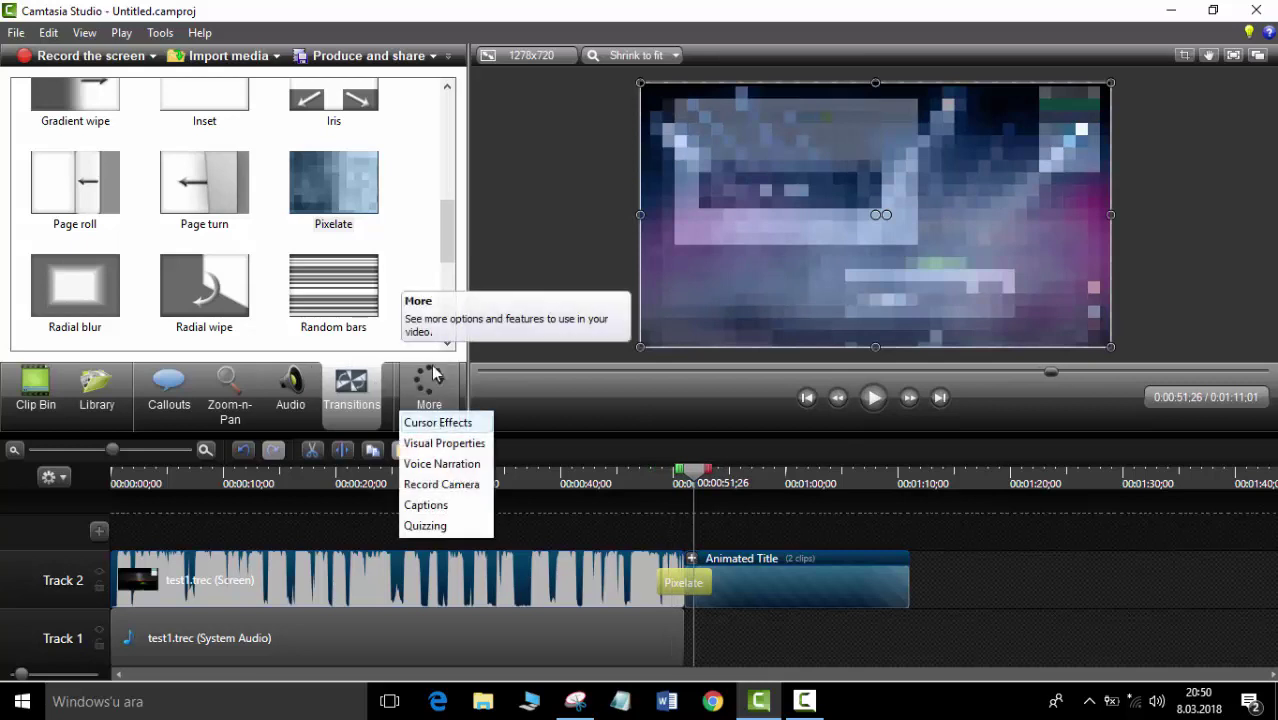
pyautogui.click(440, 218)
pyautogui.moveTo(446, 220); pyautogui.dragTo(470, 133)
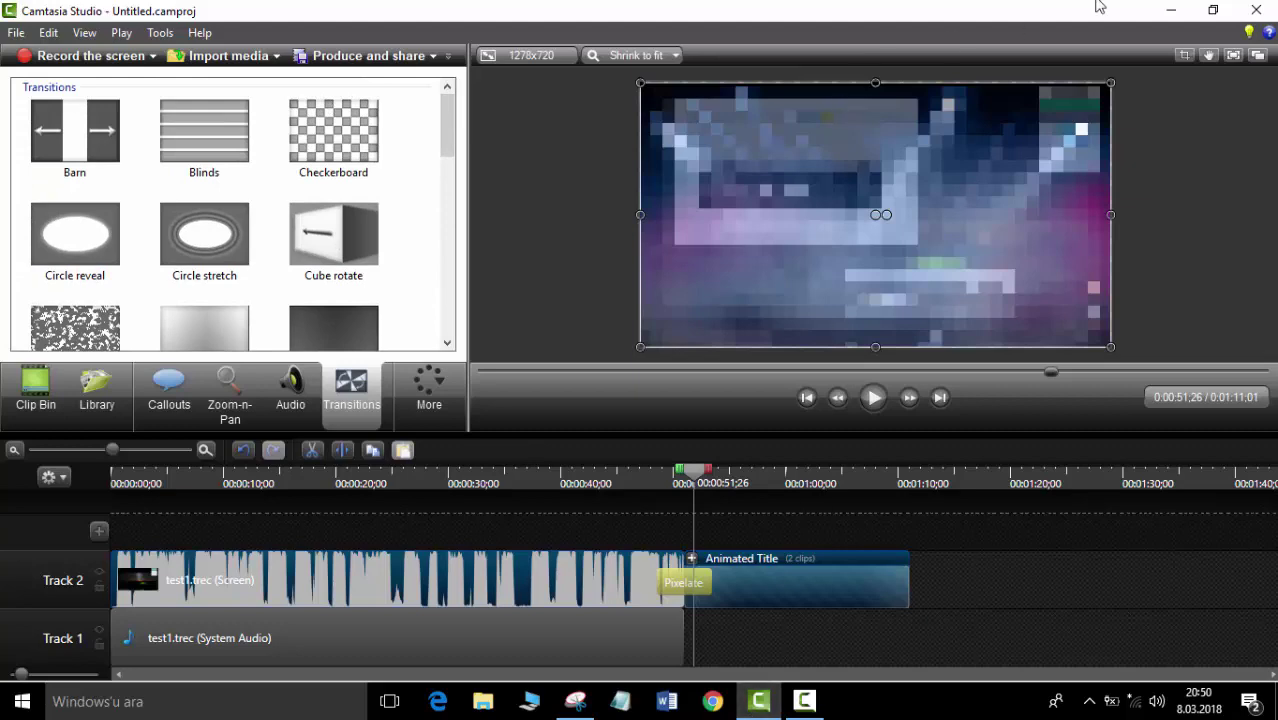
pyautogui.doubleClick(482, 5)
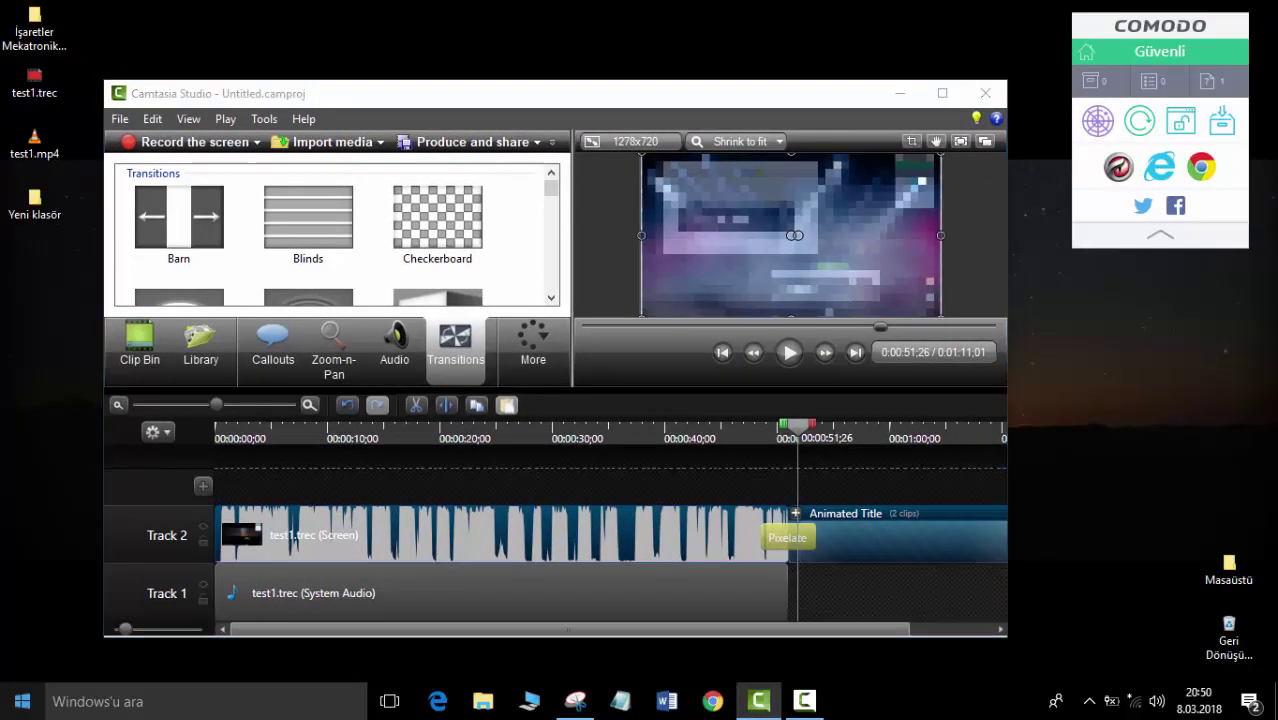
pyautogui.press('super')
pyautogui.click(346, 26)
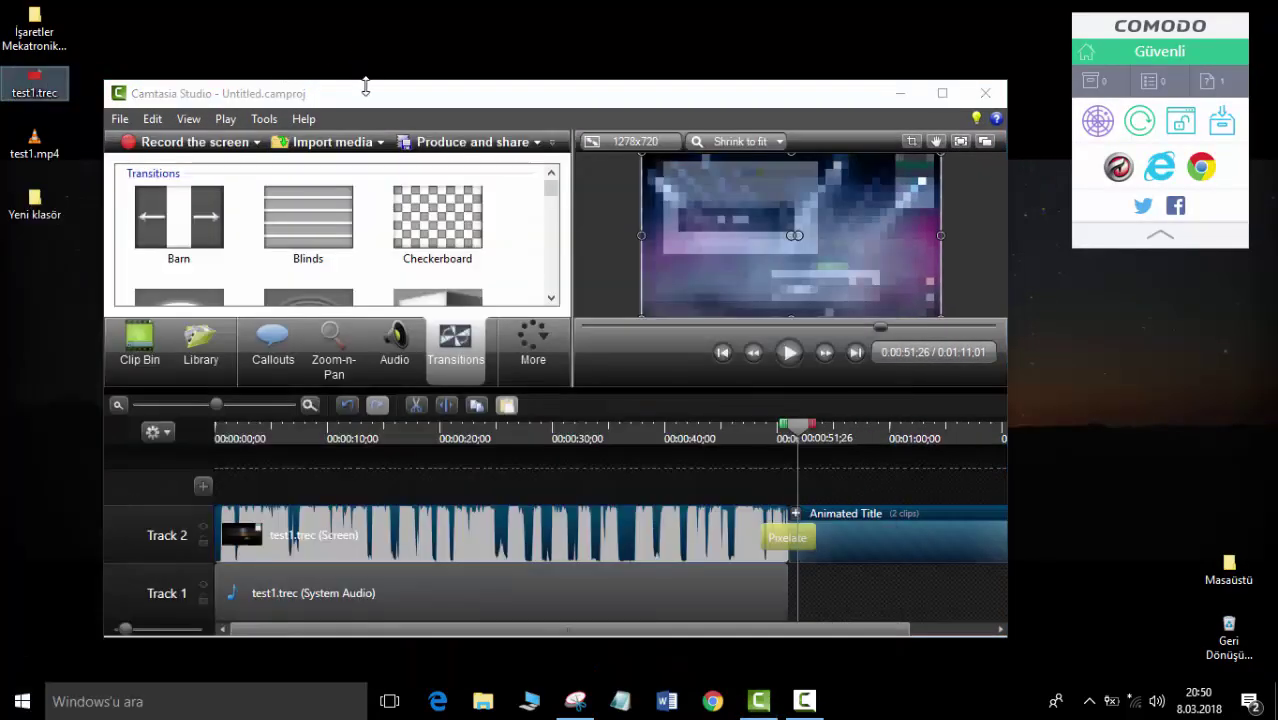
pyautogui.click(200, 350)
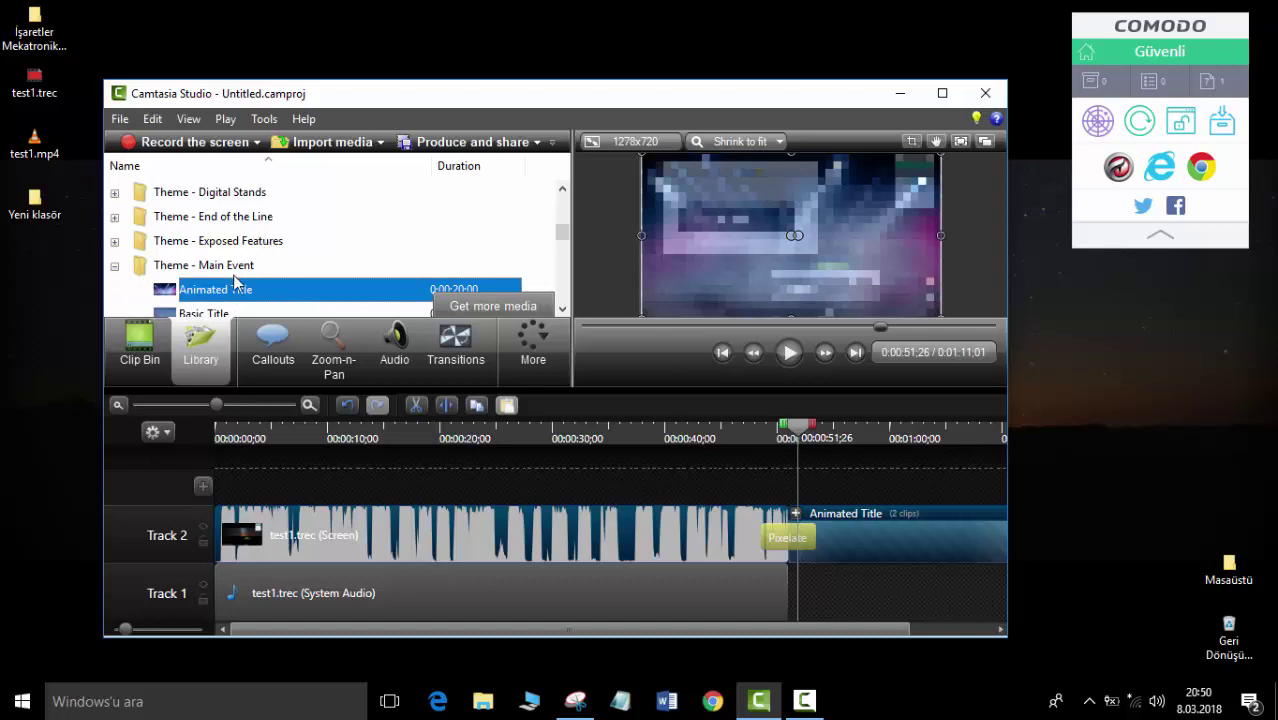
pyautogui.scroll(10, 245, 258)
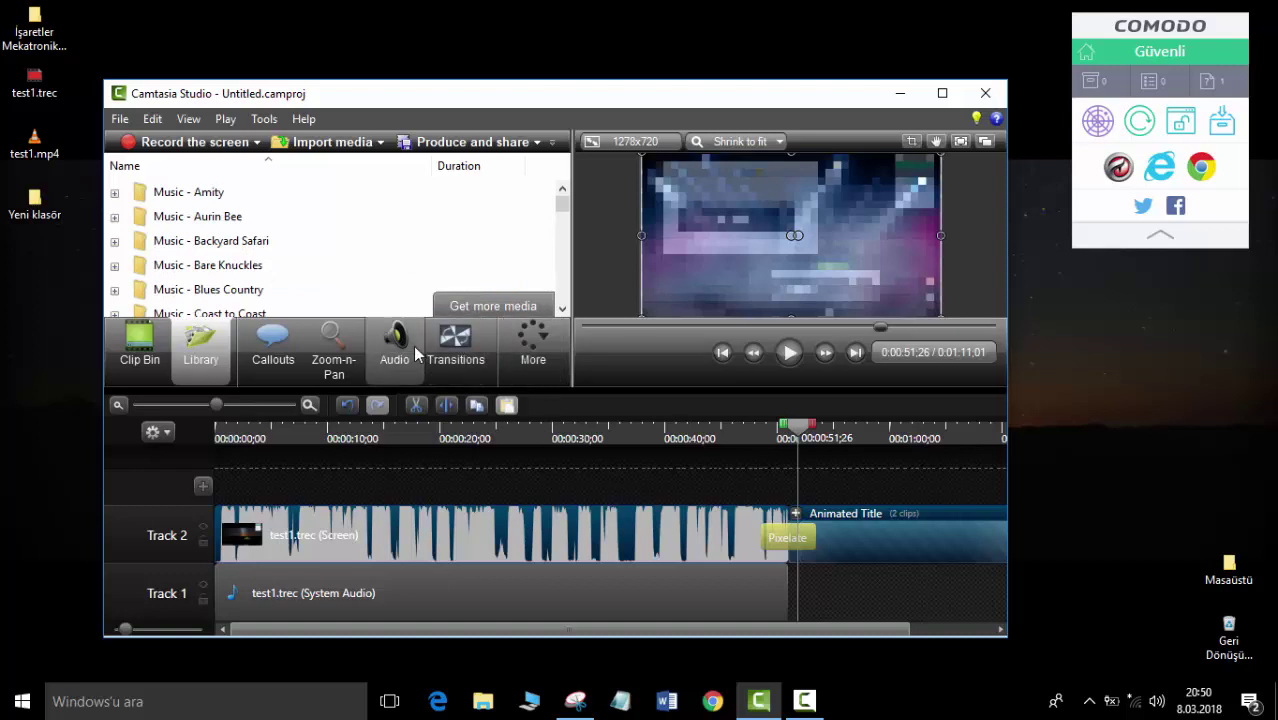
pyautogui.click(338, 358)
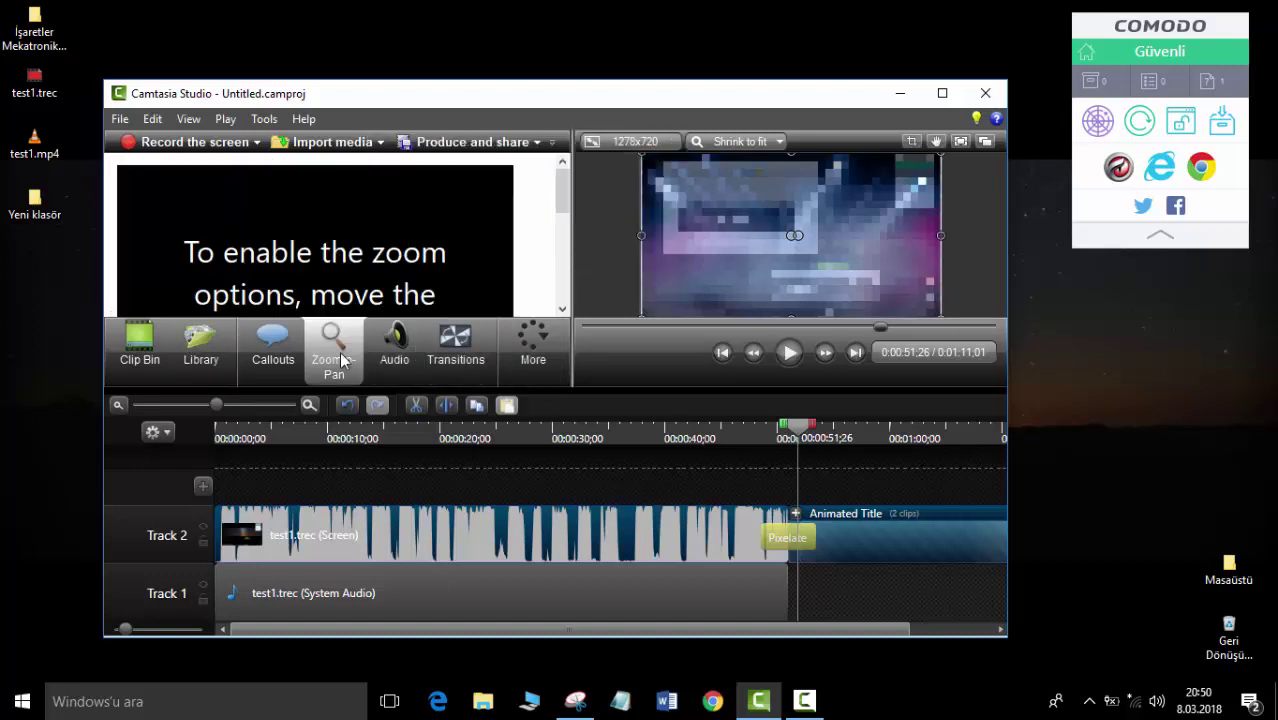
pyautogui.click(808, 231)
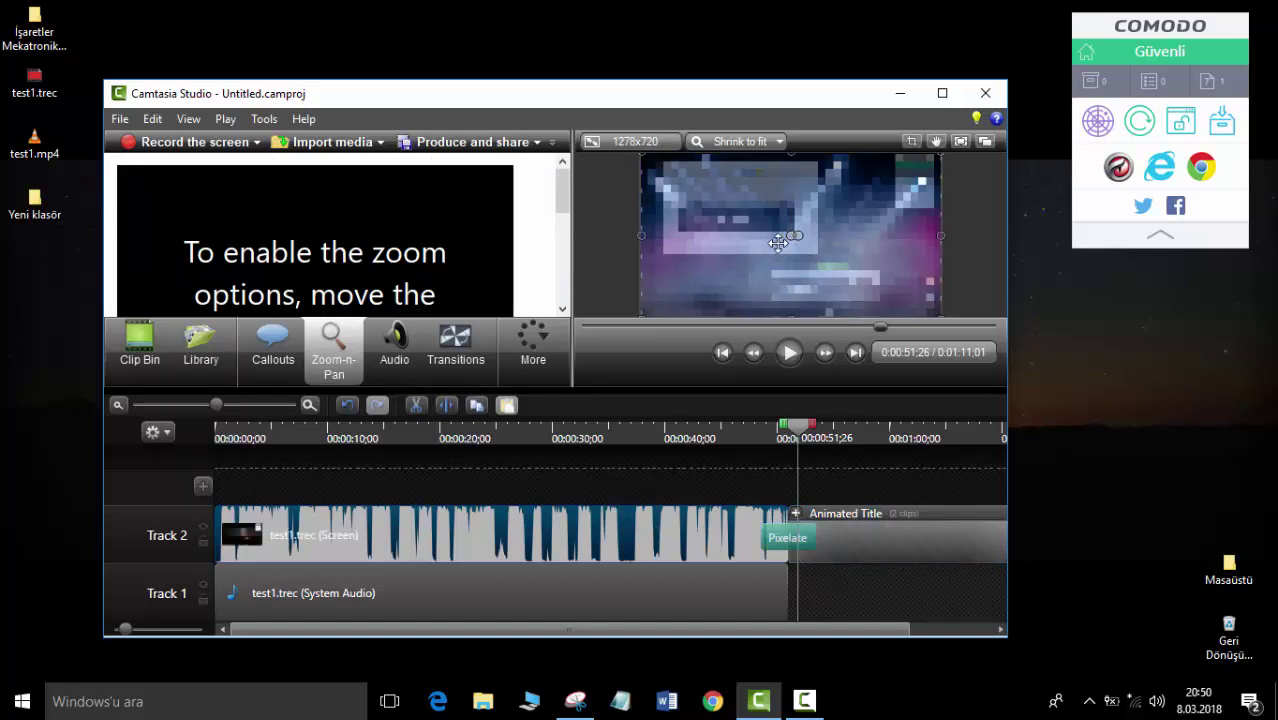
pyautogui.click(942, 93)
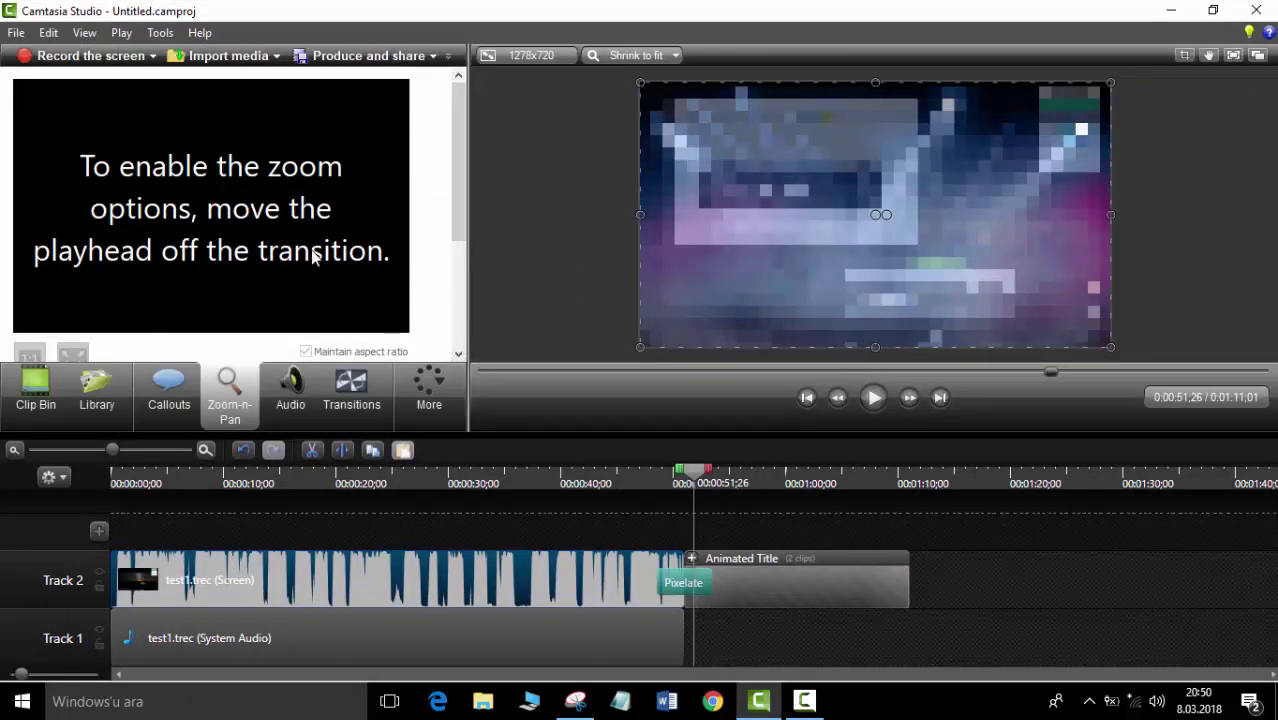
# Add a filled rounded rectangle callout in the upper middle of the canvas, spanning about 16 to 35 seconds on Track 3.
pyautogui.click(168, 390)
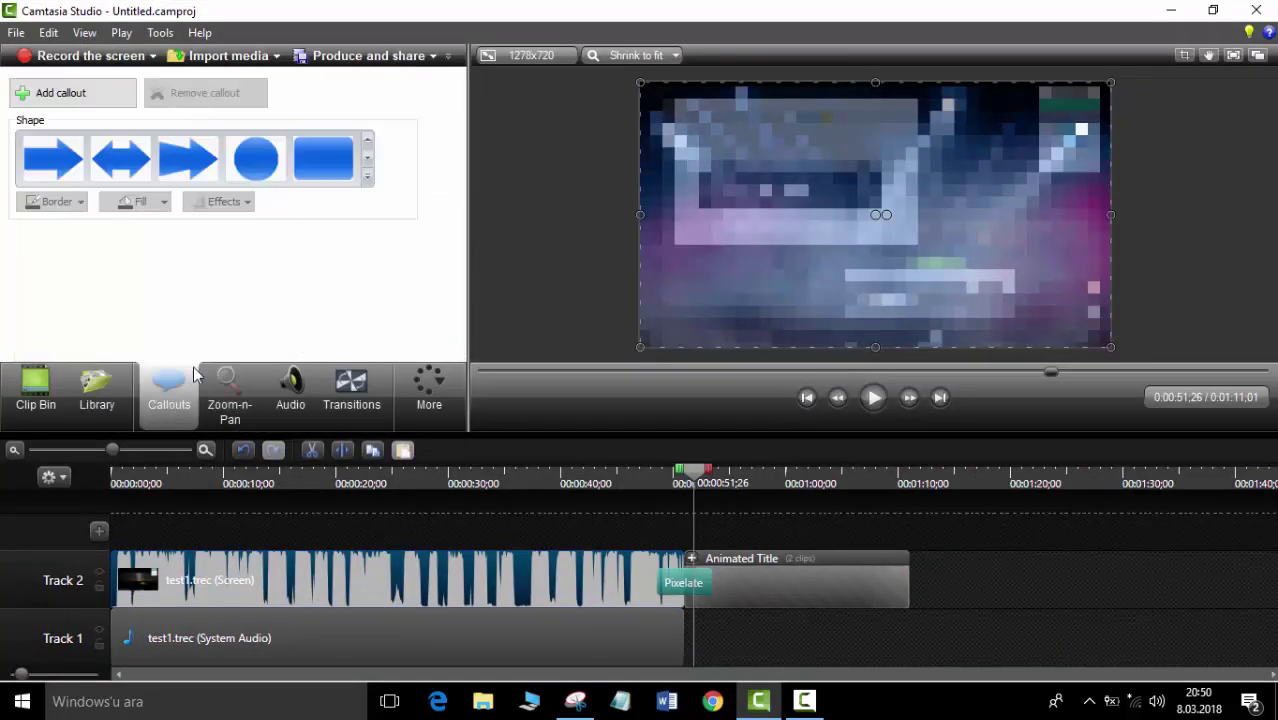
pyautogui.click(296, 170)
pyautogui.moveTo(866, 212); pyautogui.dragTo(840, 162)
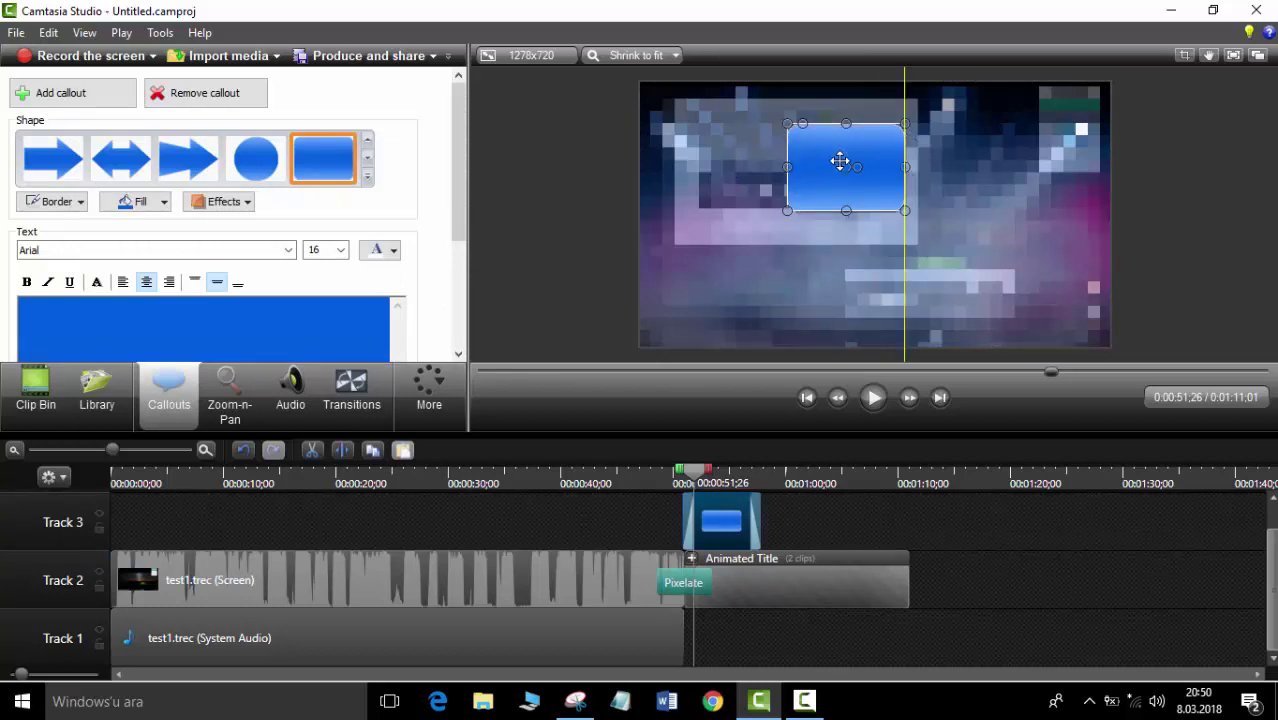
pyautogui.moveTo(735, 532); pyautogui.dragTo(502, 519)
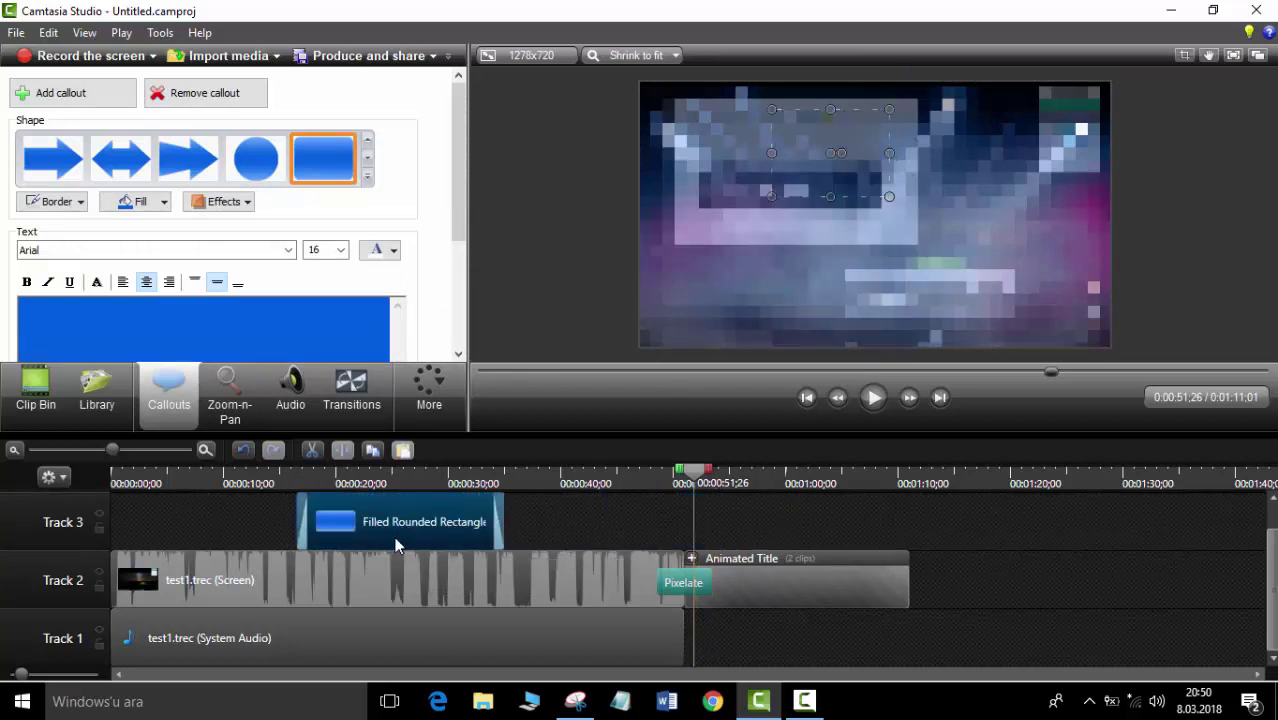
pyautogui.moveTo(830, 200); pyautogui.dragTo(800, 145)
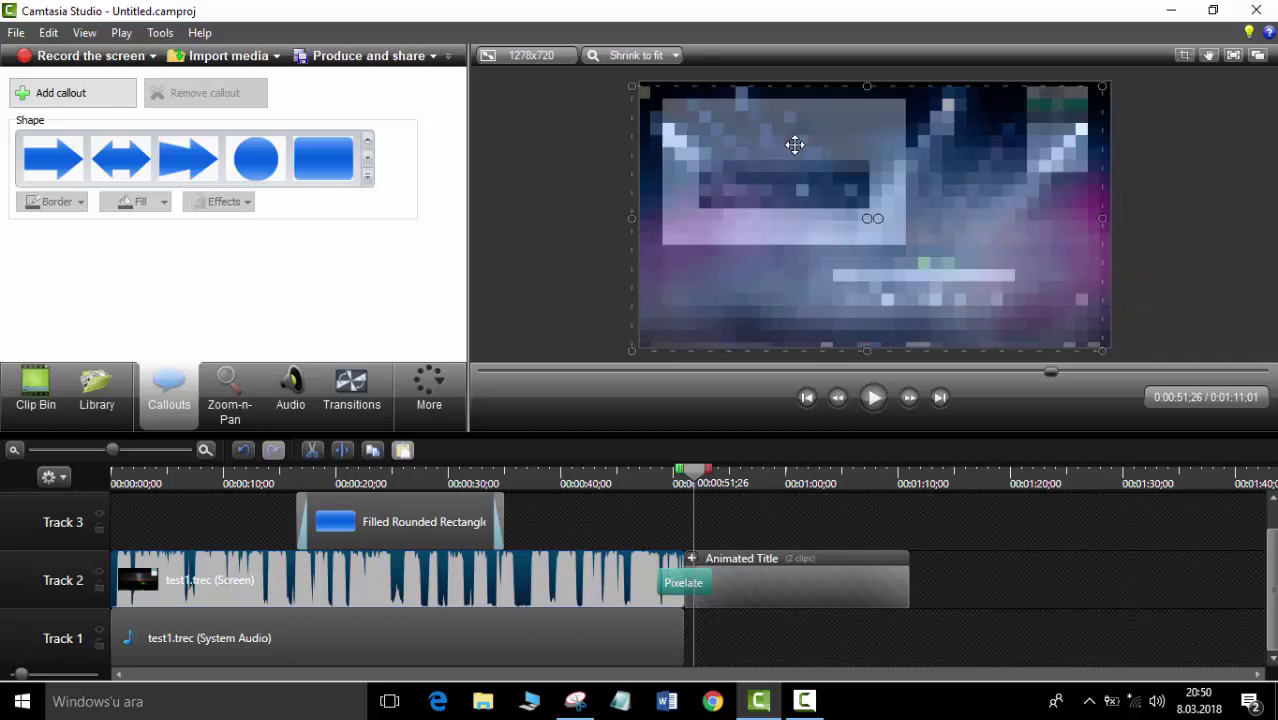
pyautogui.click(414, 524)
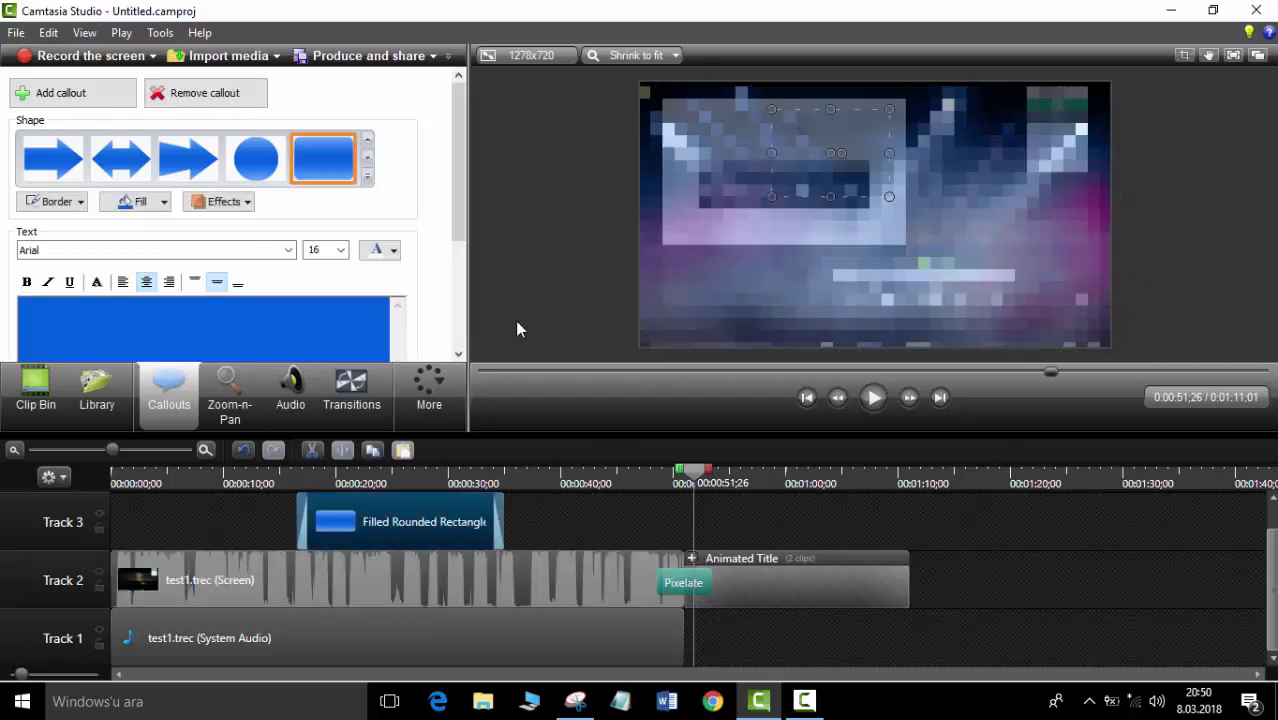
# Enter the text "deneme" in the rounded rectangle callout, and undo the last text edit with the playhead at about 26 seconds.
pyautogui.write('deneme')
pyautogui.click(567, 282)
pyautogui.moveTo(682, 472); pyautogui.dragTo(398, 494)
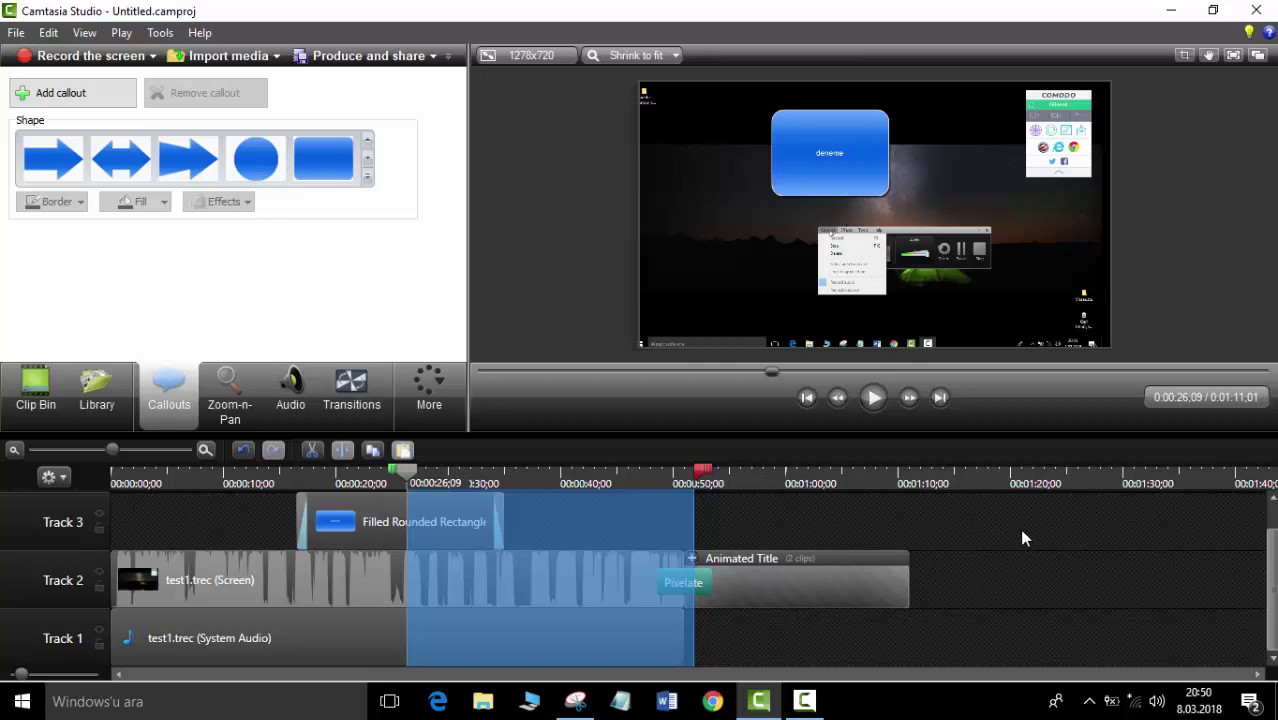
pyautogui.hotkey('ctrl', 'z')
# Collapse the timeline selection to the playhead and briefly play the callout from about 26 seconds.
pyautogui.moveTo(410, 480); pyautogui.dragTo(703, 483)
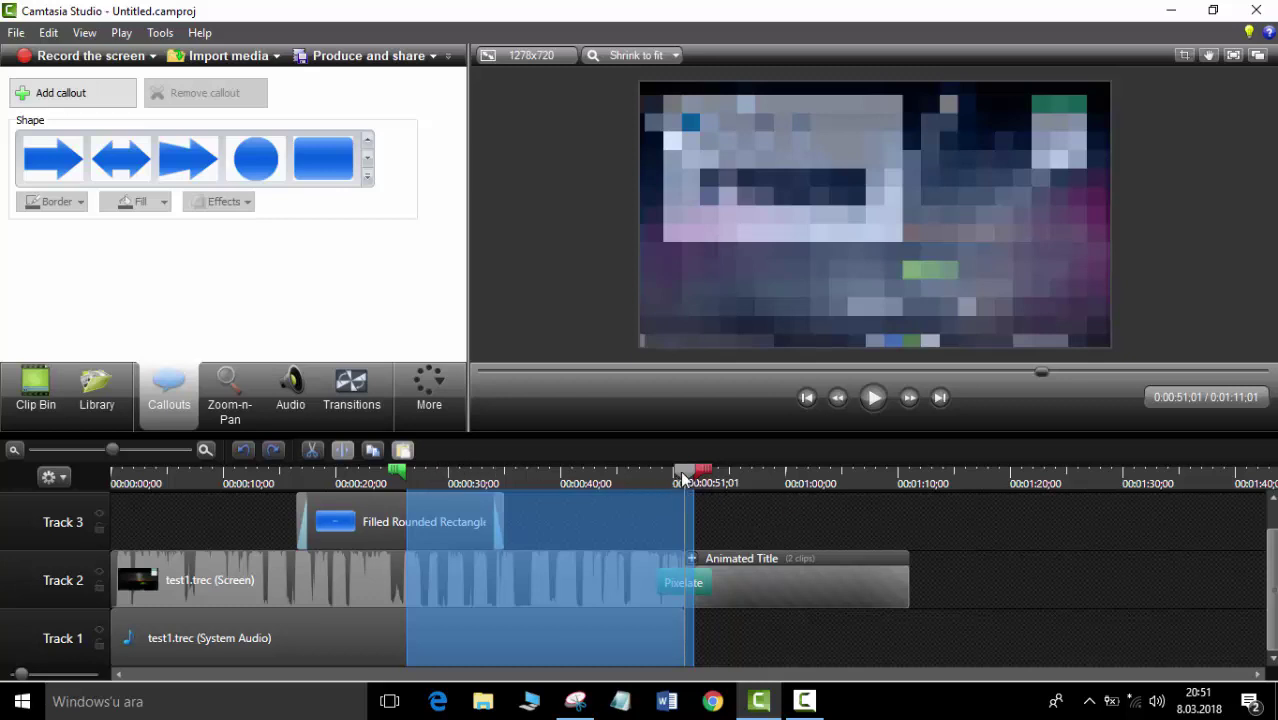
pyautogui.moveTo(683, 480); pyautogui.dragTo(408, 481)
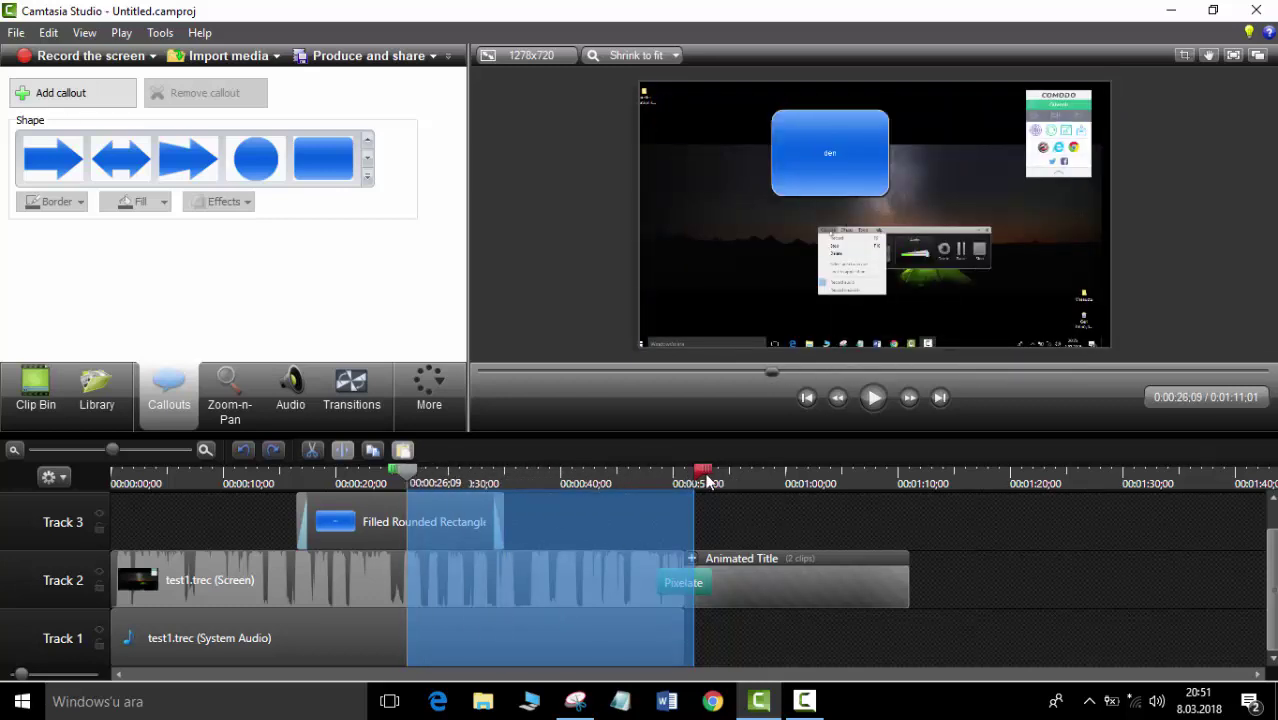
pyautogui.moveTo(704, 482); pyautogui.dragTo(424, 482)
pyautogui.click(873, 399)
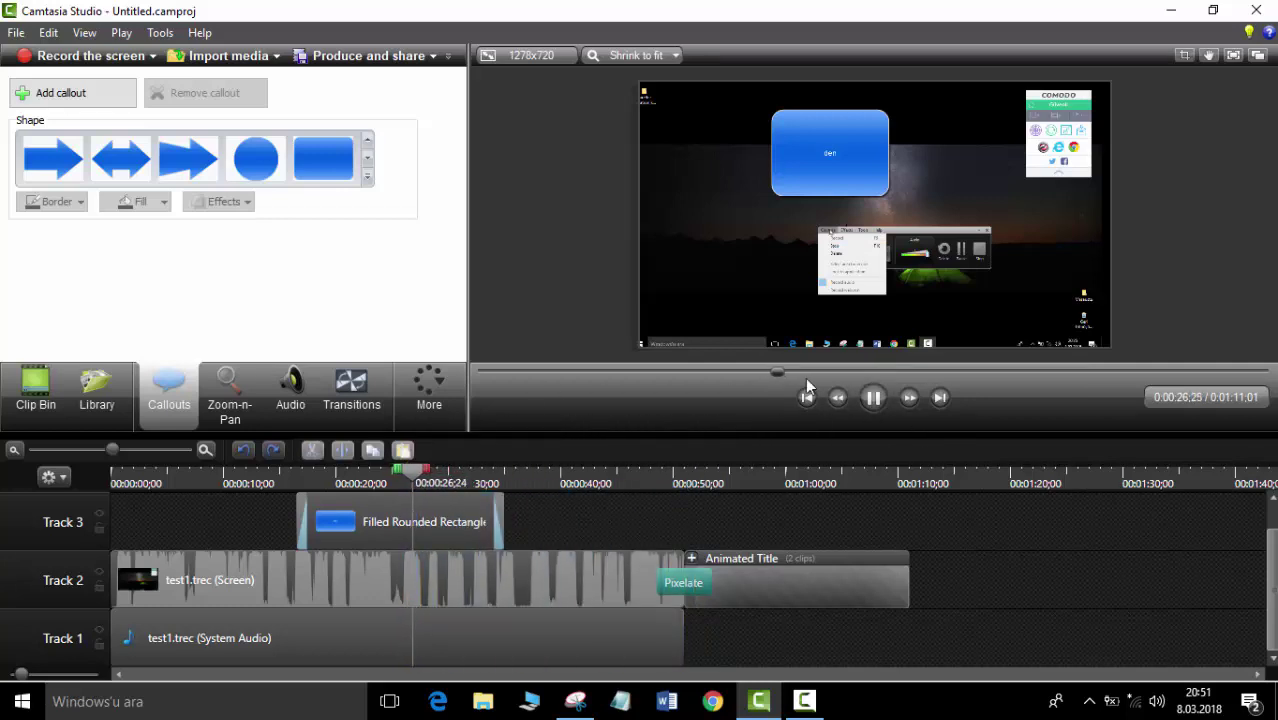
pyautogui.click(873, 399)
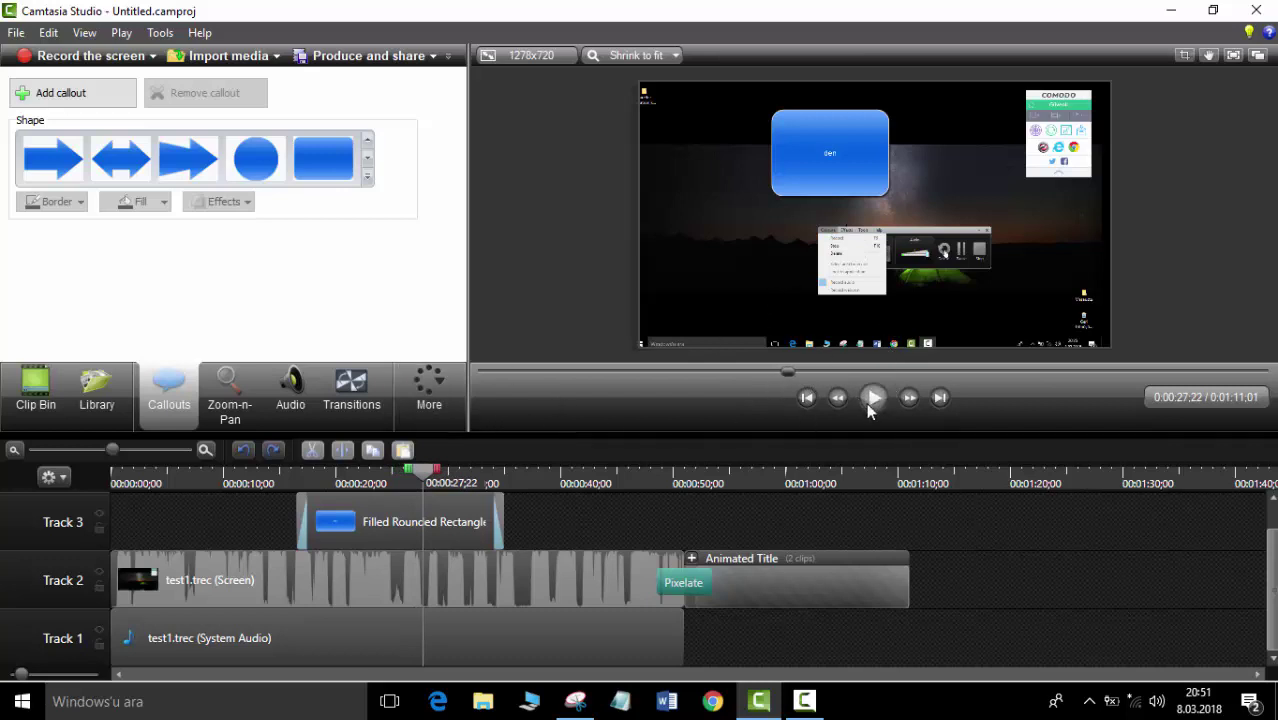
# Detach the video preview, check it in full screen and widen the rounded rectangle callout to about twice its width.
pyautogui.click(961, 229)
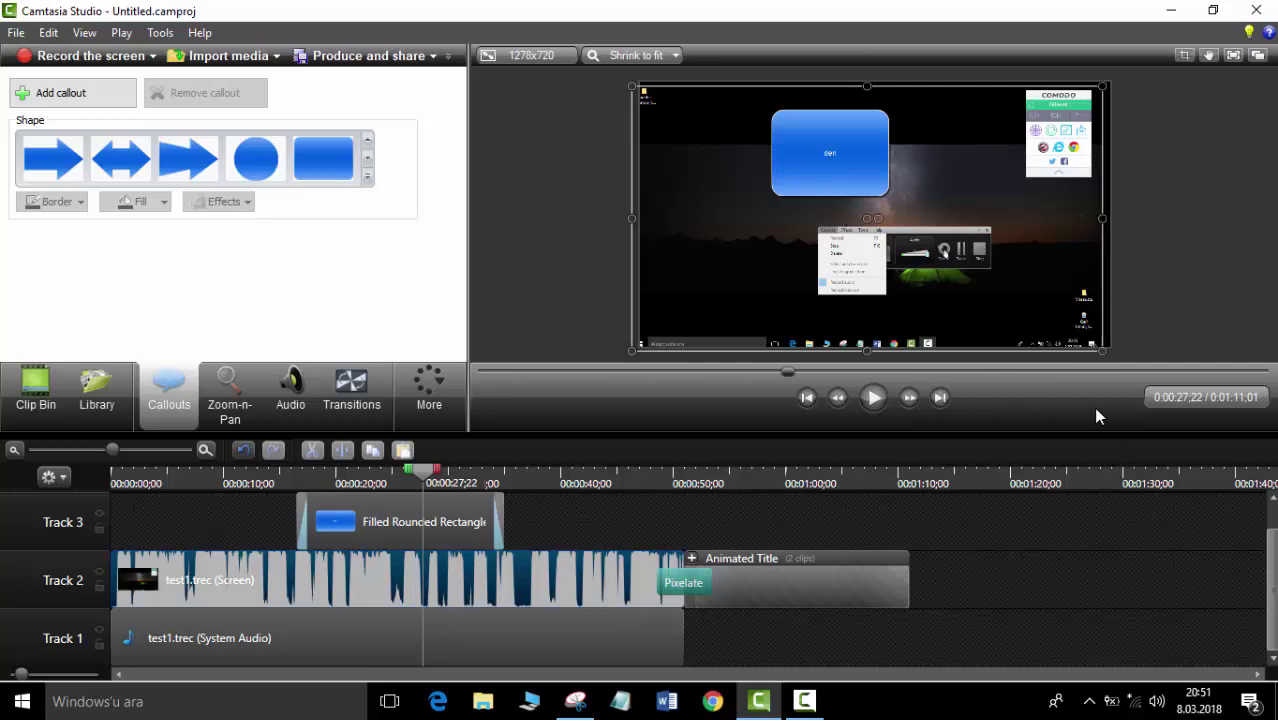
pyautogui.click(1258, 56)
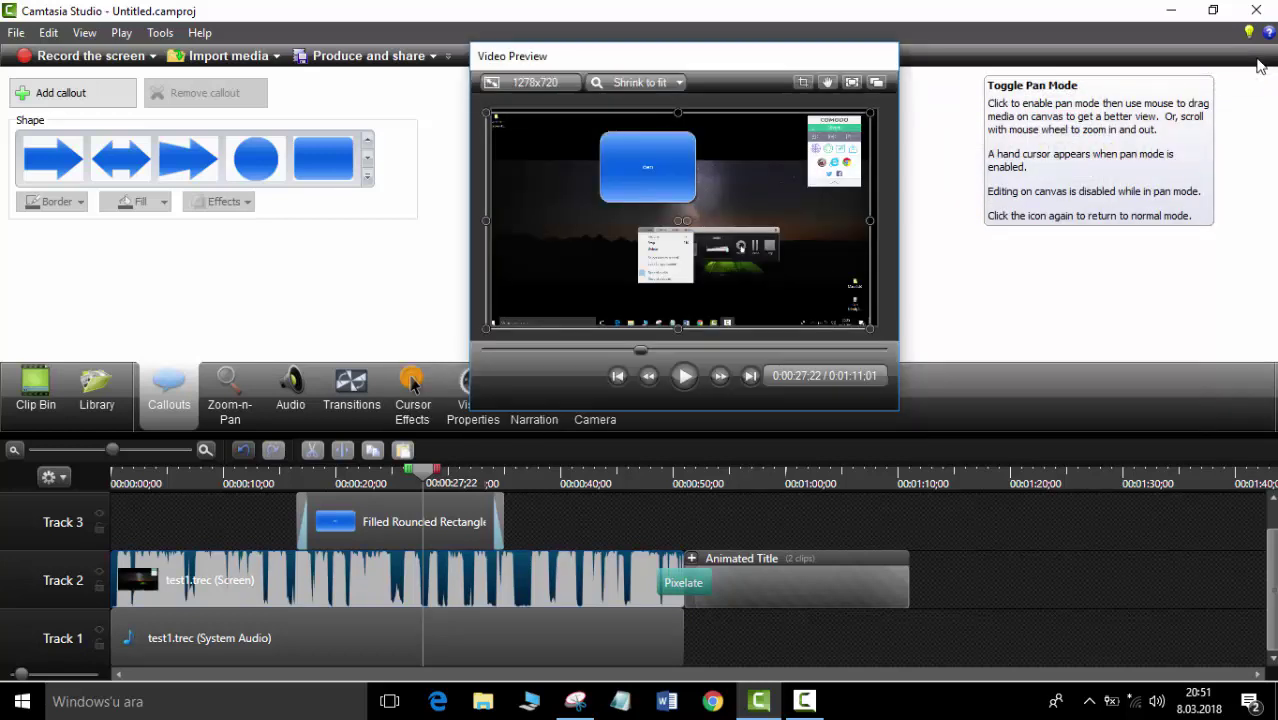
pyautogui.click(846, 84)
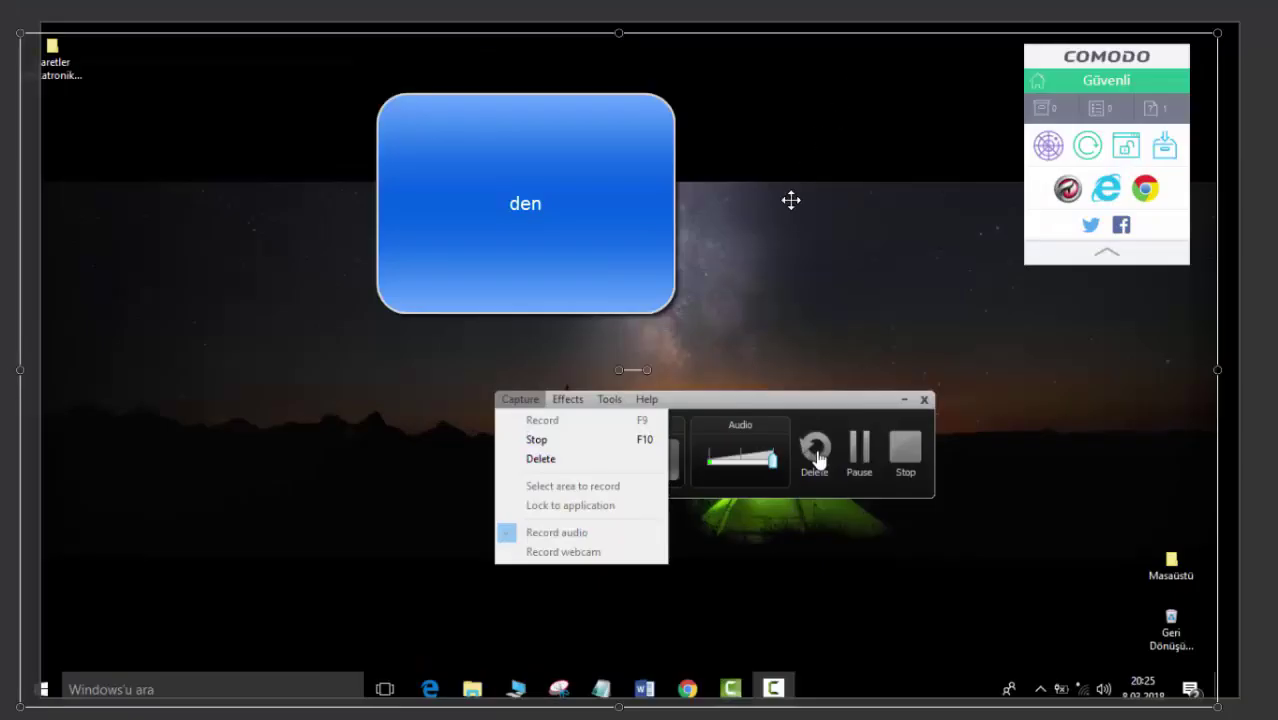
pyautogui.click(473, 208)
pyautogui.press('Escape')
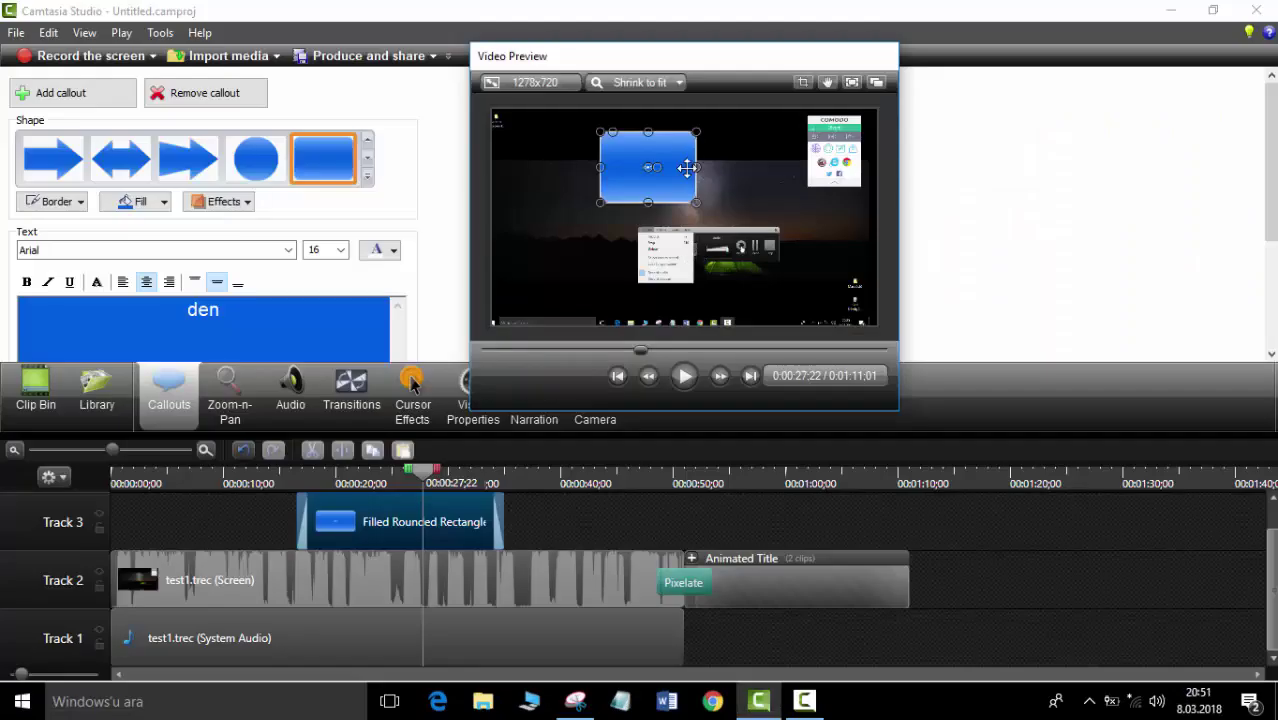
pyautogui.moveTo(706, 166); pyautogui.dragTo(789, 167)
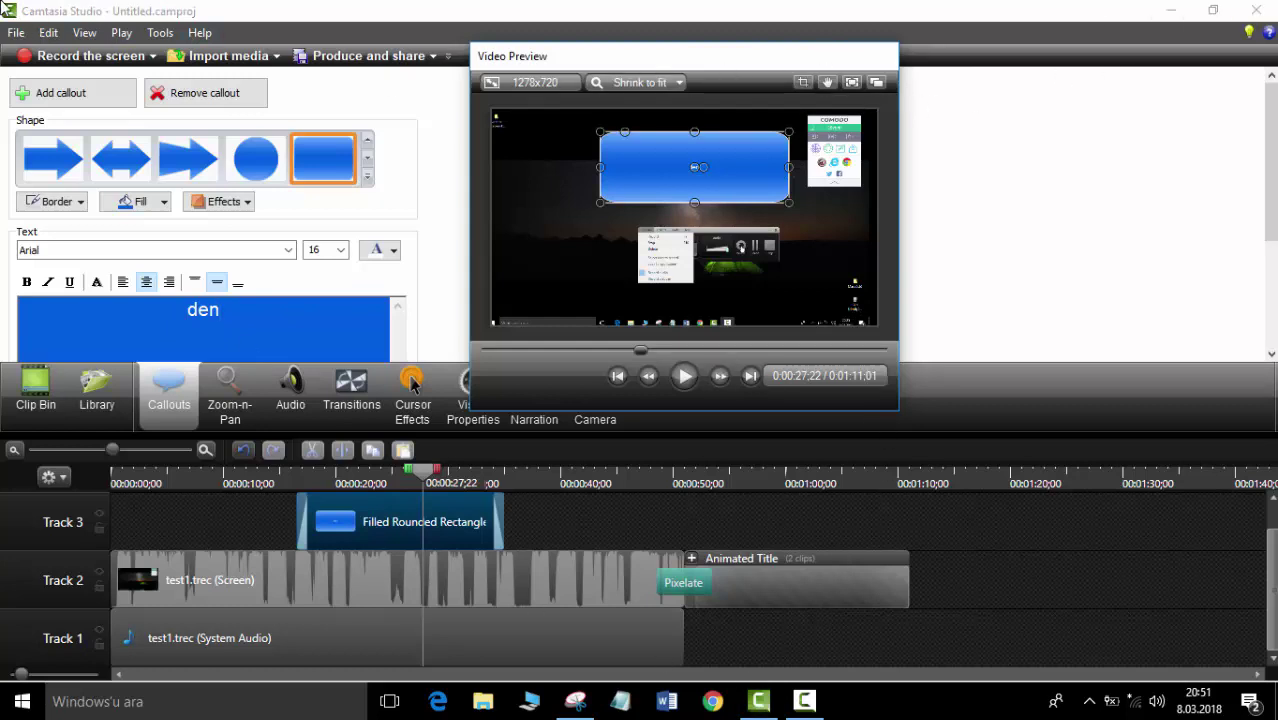
# Start a new project without saving the current one.
pyautogui.click(14, 33)
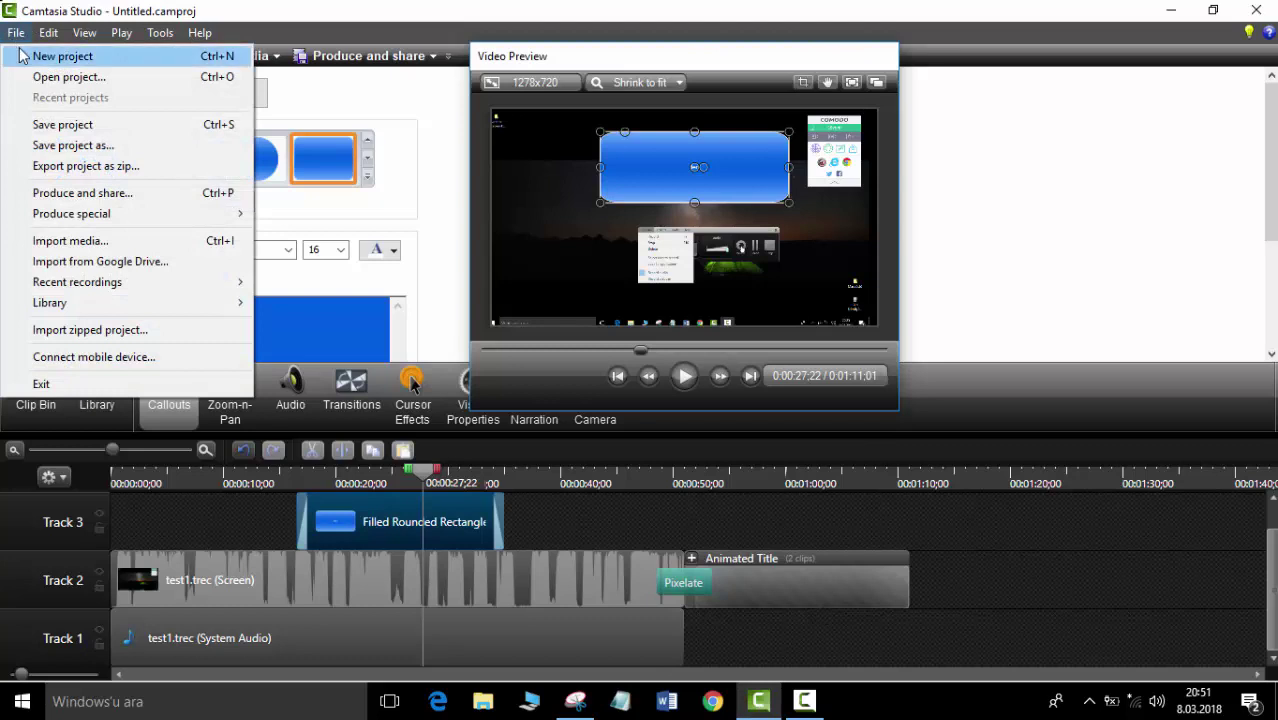
pyautogui.click(22, 55)
pyautogui.click(665, 390)
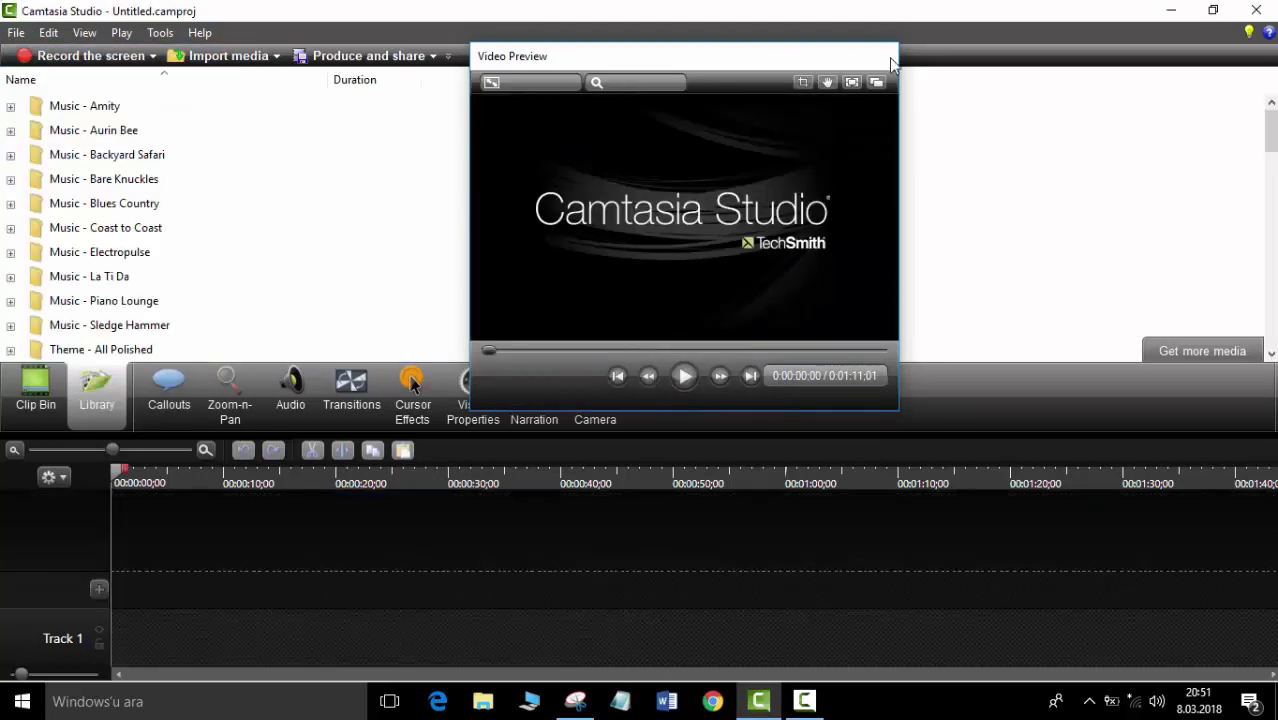
# Dock the video preview back into the main window and open Cursor Effects in a widened tools pane.
pyautogui.doubleClick(785, 60)
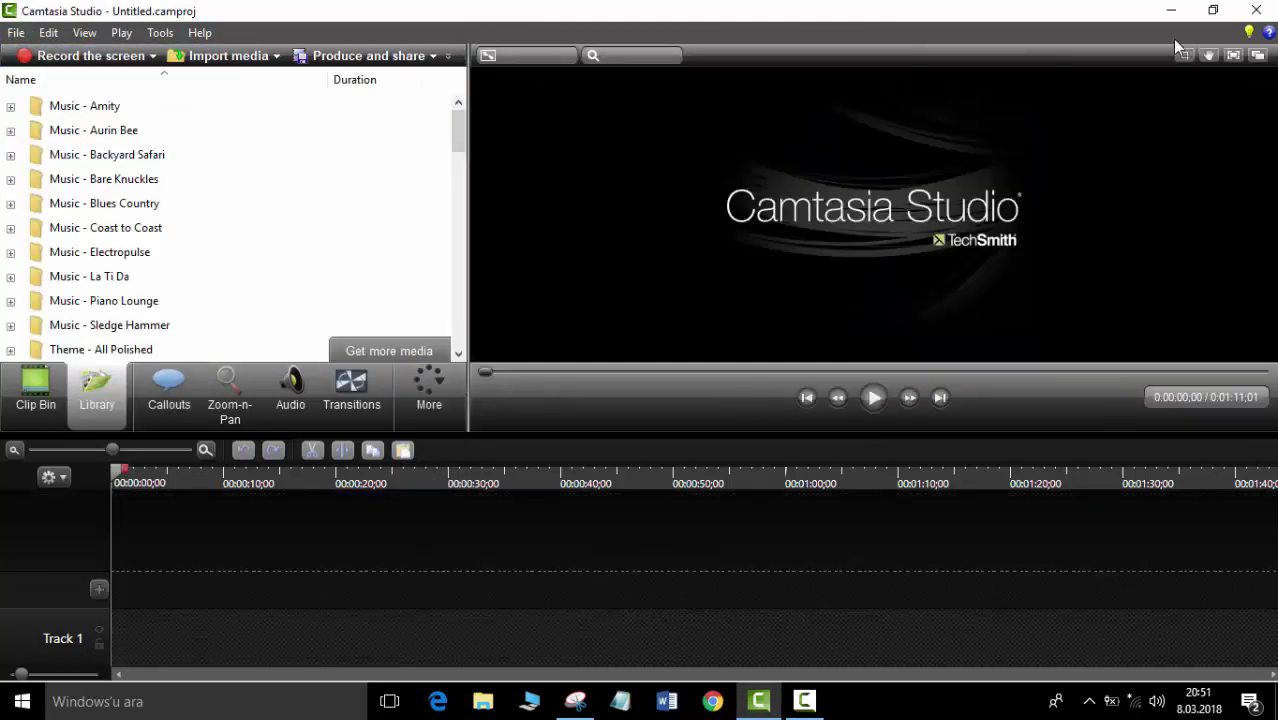
pyautogui.moveTo(479, 87); pyautogui.dragTo(530, 100)
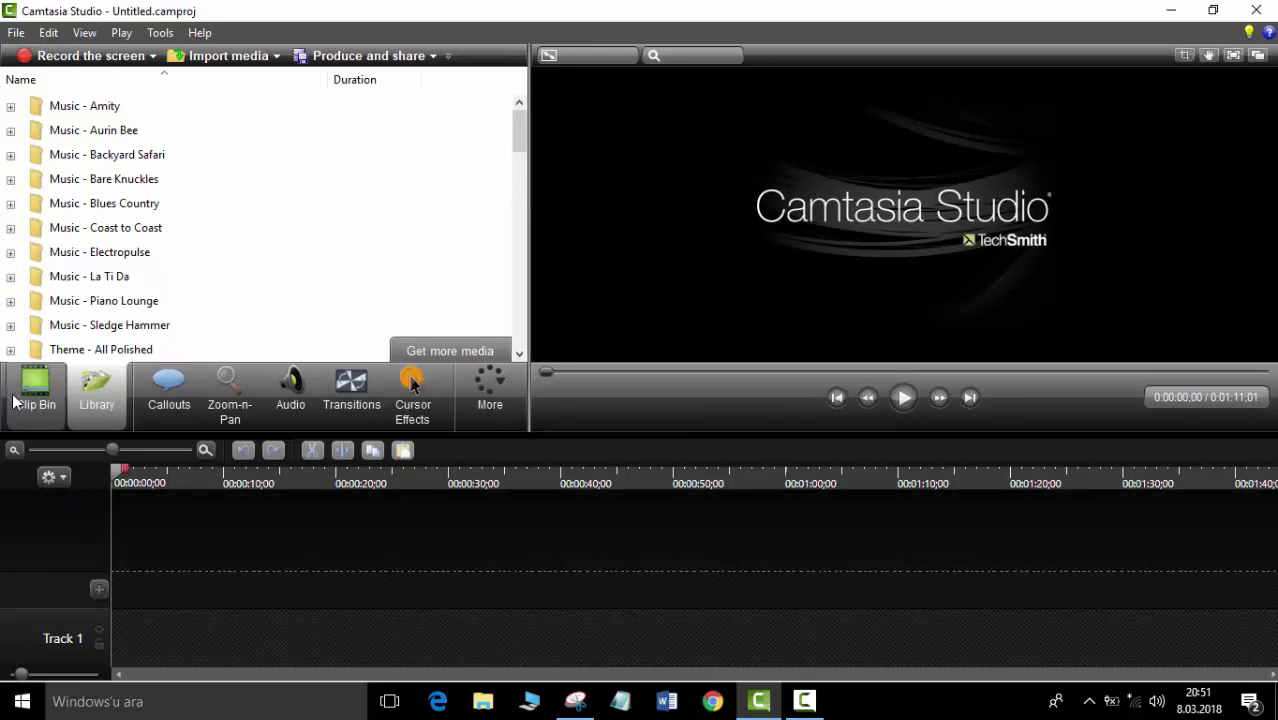
pyautogui.click(30, 395)
pyautogui.click(397, 390)
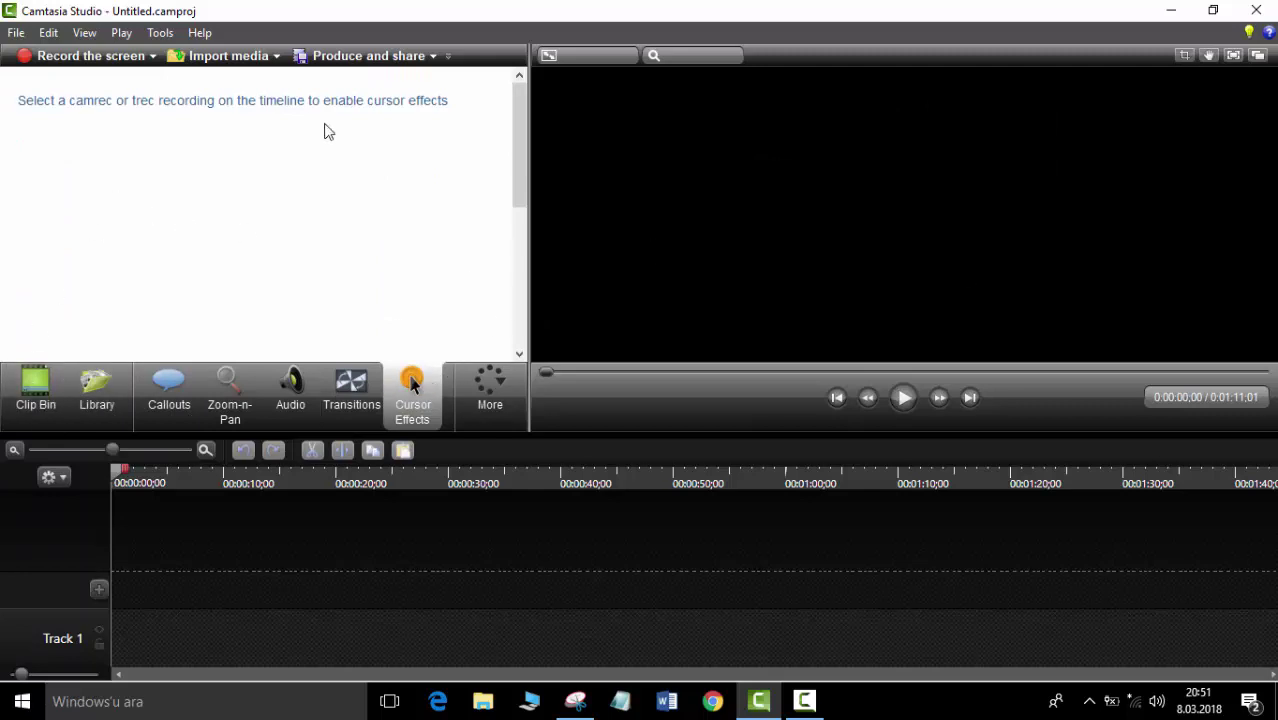
pyautogui.click(805, 700)
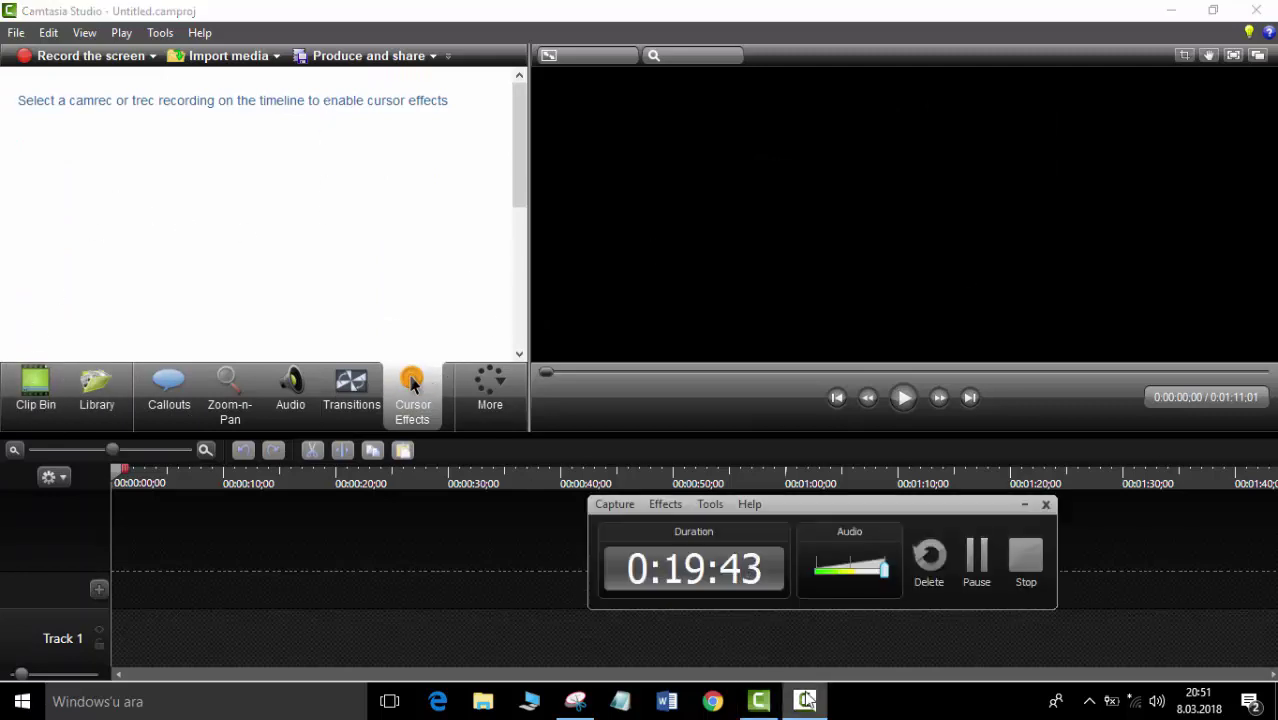
pyautogui.click(805, 700)
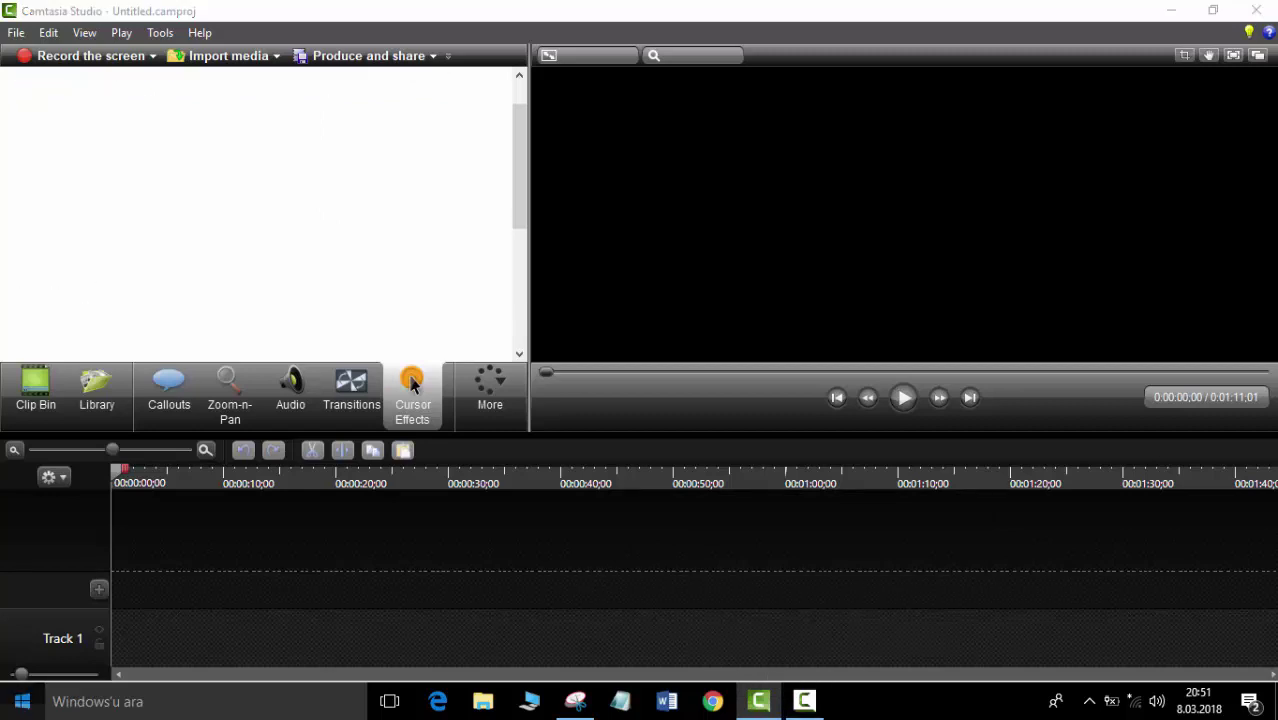
pyautogui.press('super')
pyautogui.write('ca')
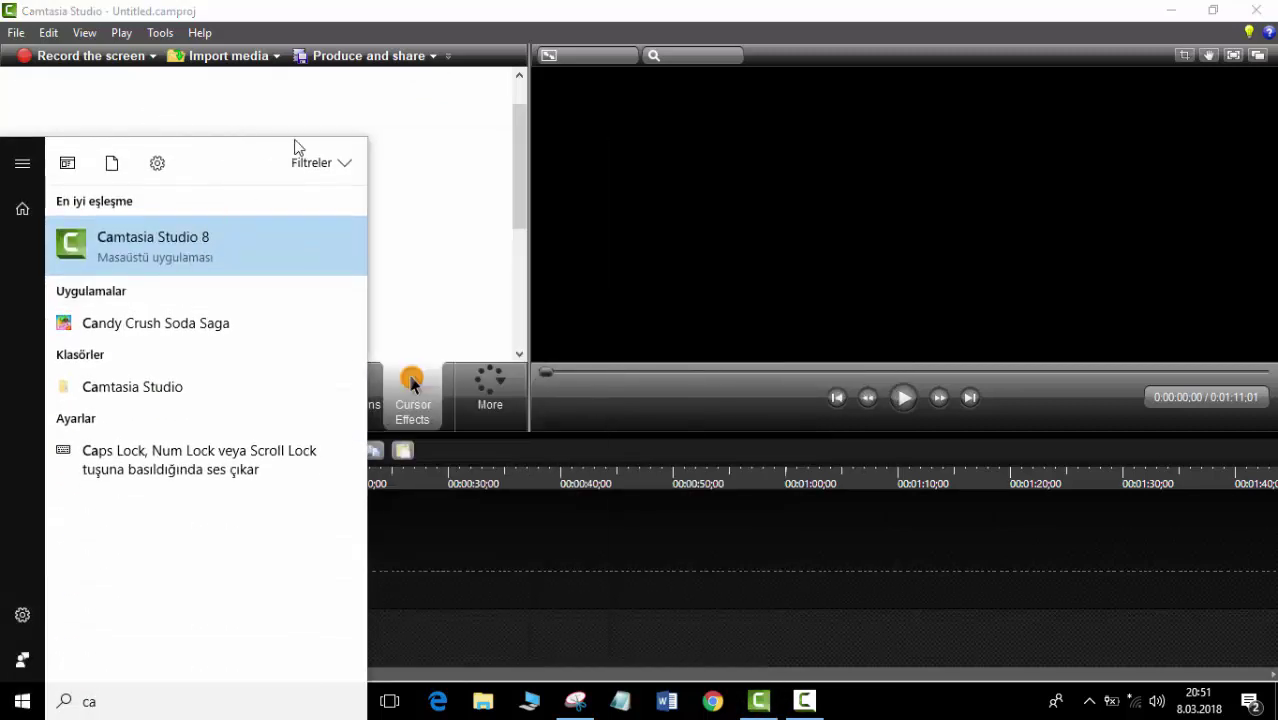
pyautogui.click(456, 143)
# Shrink the Camtasia Studio window to reveal the desktop and point out the test1.mp4 and test1.trec files.
pyautogui.moveTo(560, 10); pyautogui.dragTo(586, 71)
pyautogui.click(34, 145)
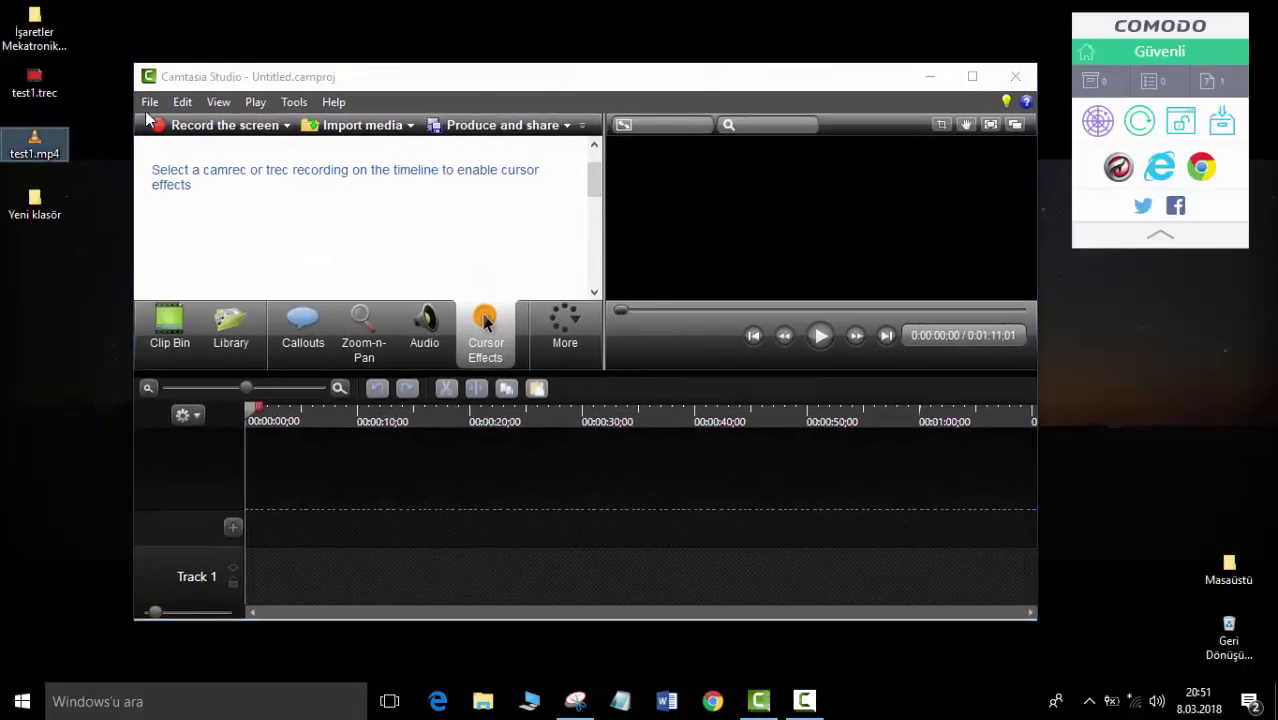
pyautogui.click(38, 98)
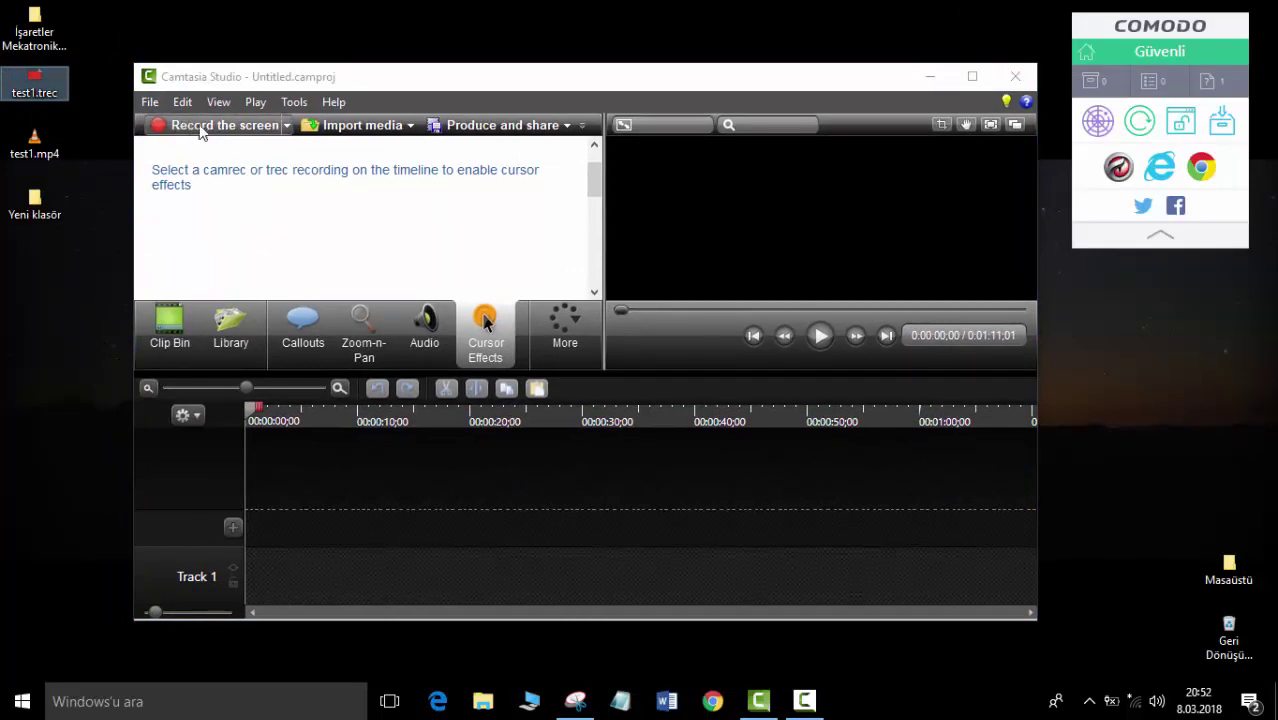
# Try to start a screen recording and look at the recorder screenshot in the Snipping Tool.
pyautogui.click(230, 133)
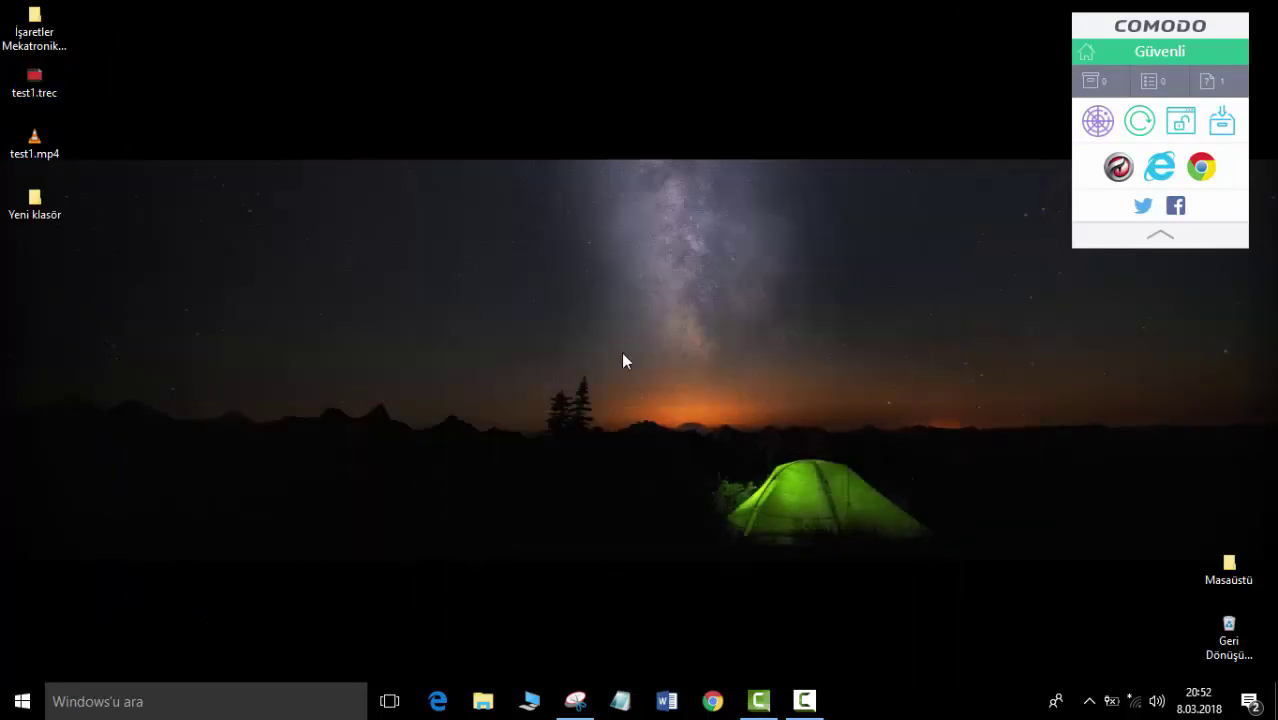
pyautogui.click(759, 700)
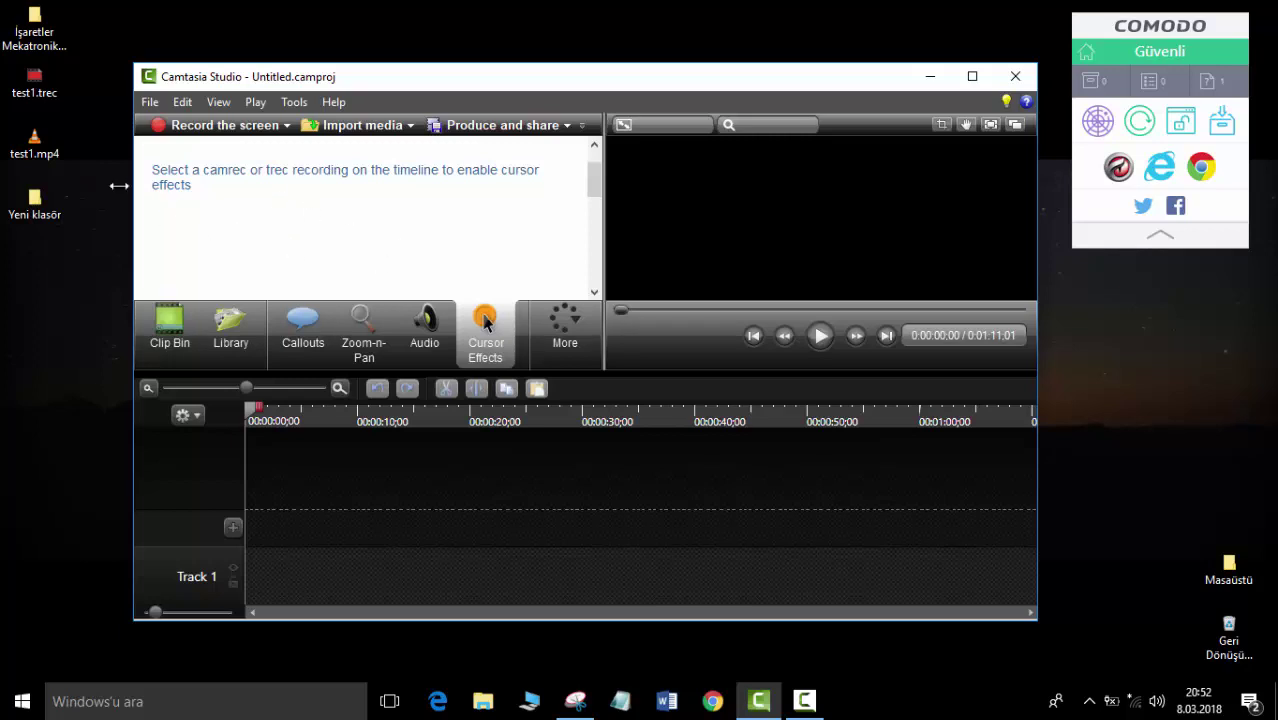
pyautogui.click(575, 700)
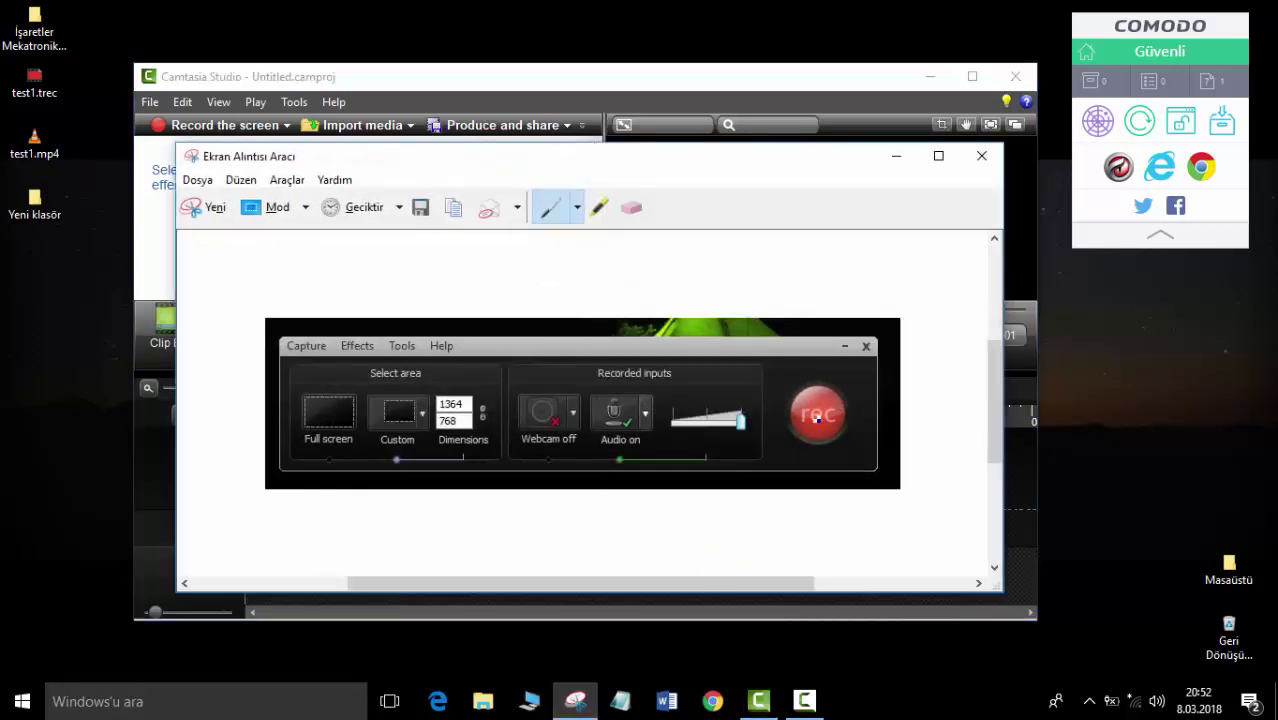
pyautogui.click(896, 156)
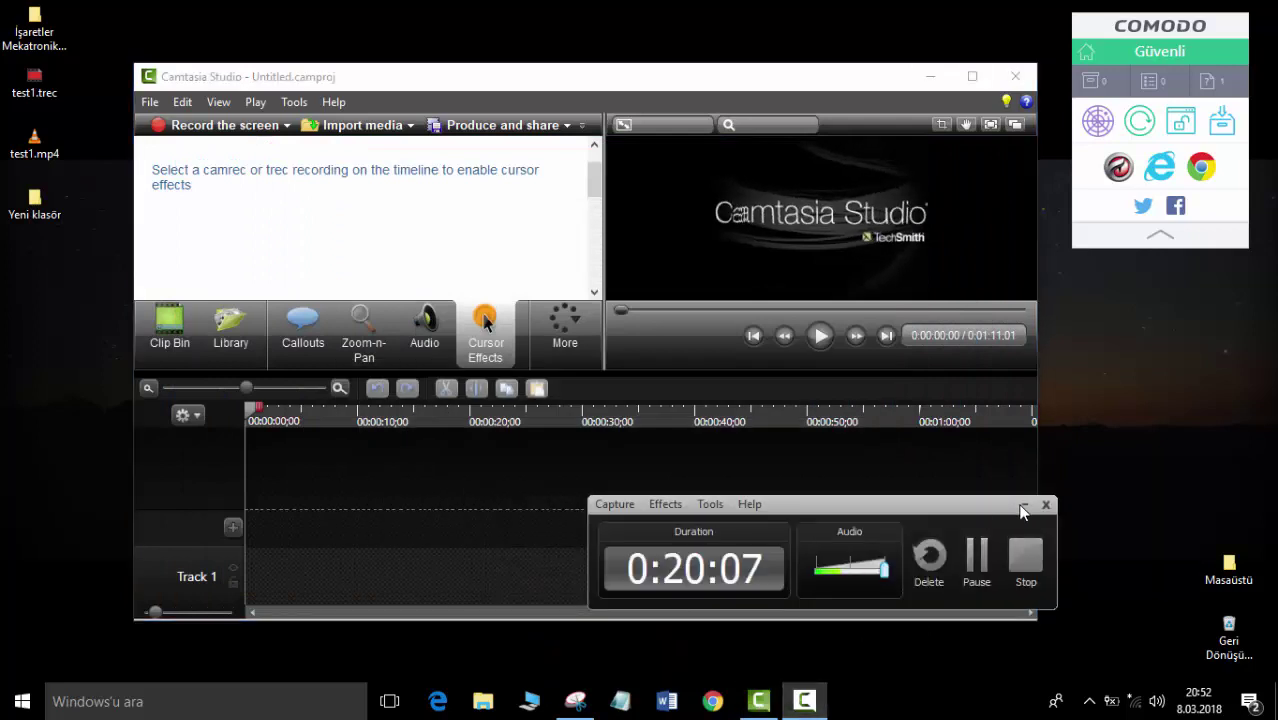
pyautogui.click(1024, 504)
# Import test1.trec from the desktop into the Clip Bin and place it at the start of the timeline.
pyautogui.moveTo(55, 100); pyautogui.dragTo(222, 253)
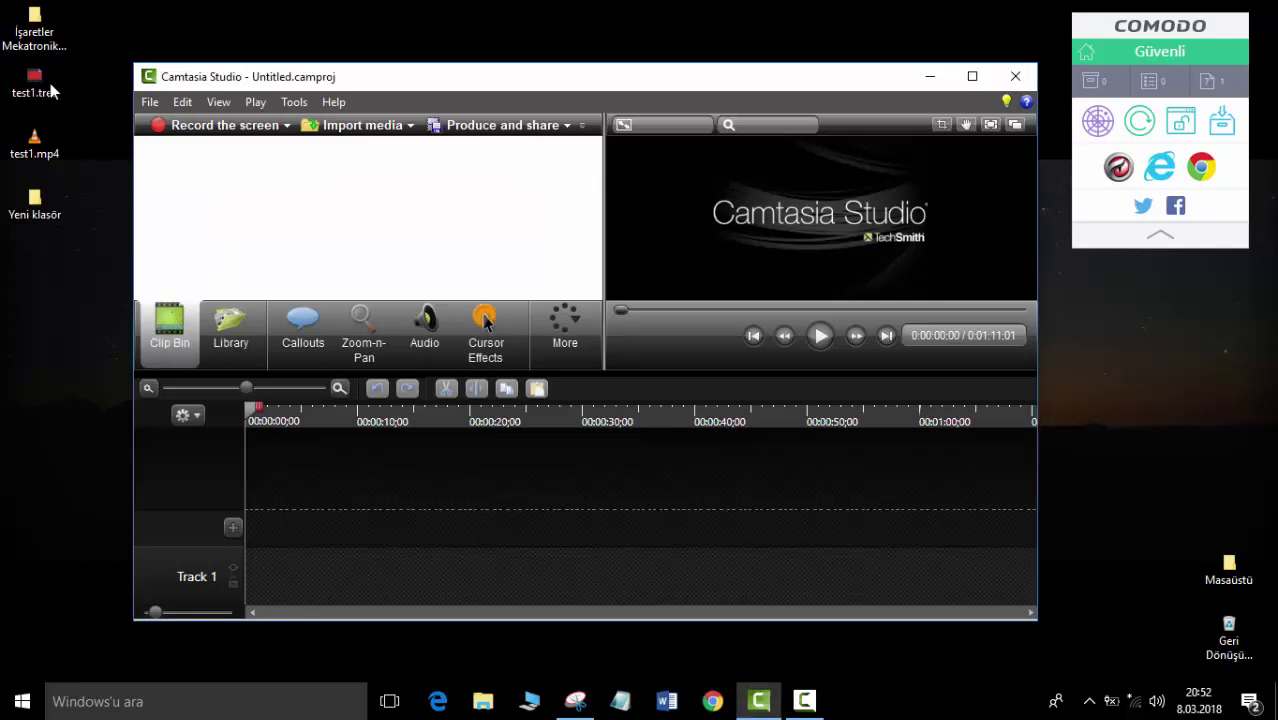
pyautogui.moveTo(40, 83); pyautogui.dragTo(190, 205)
pyautogui.moveTo(272, 563); pyautogui.dragTo(273, 565)
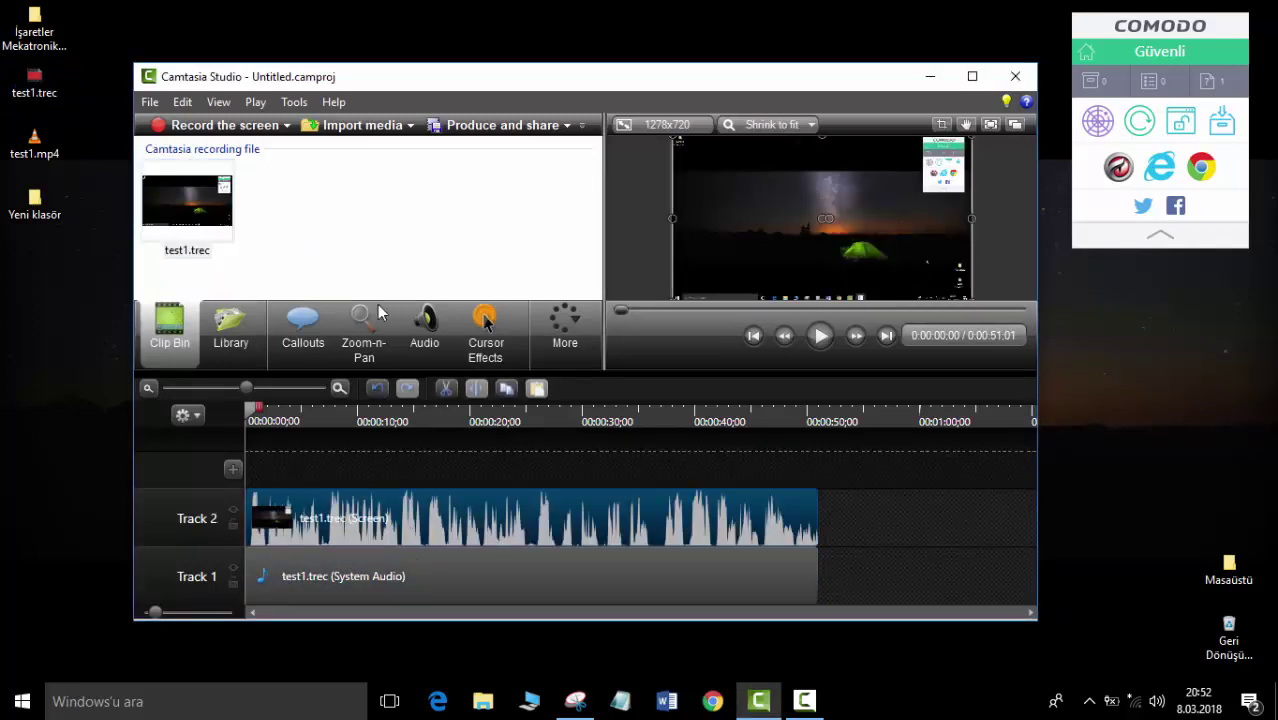
pyautogui.click(447, 187)
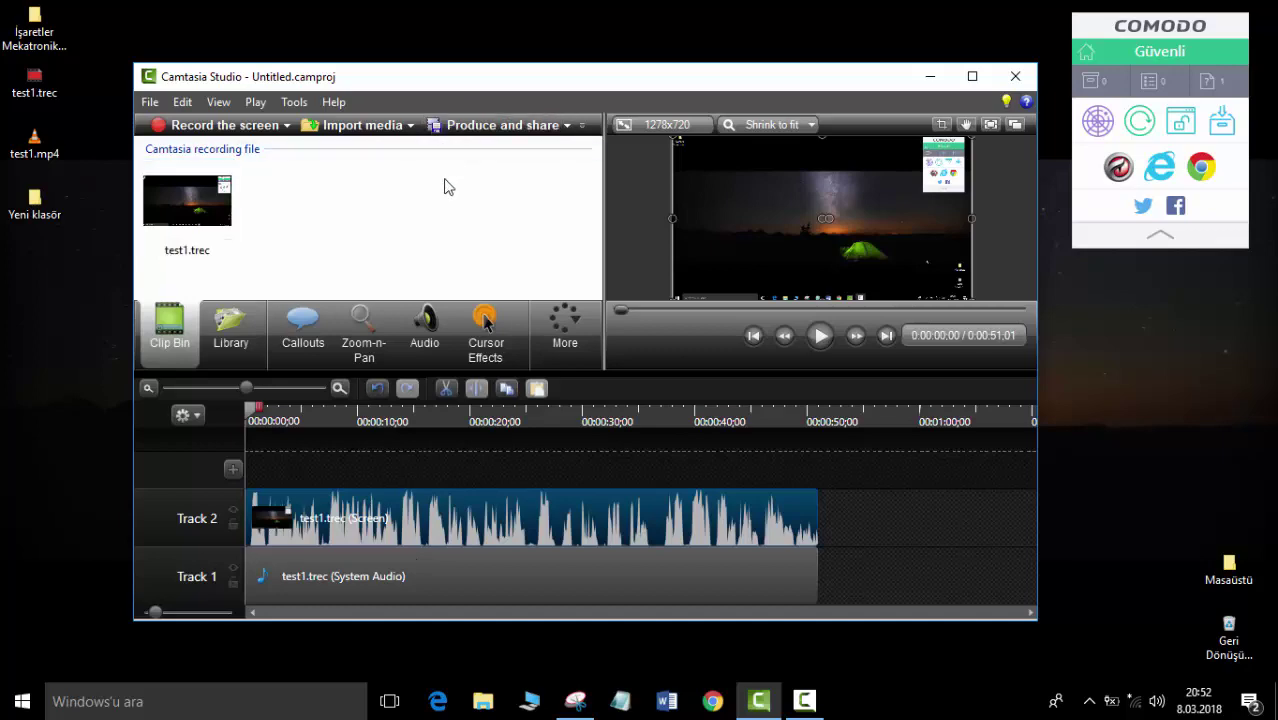
# Start producing the video and choose the MP4 only (up to 720p) preset.
pyautogui.click(493, 136)
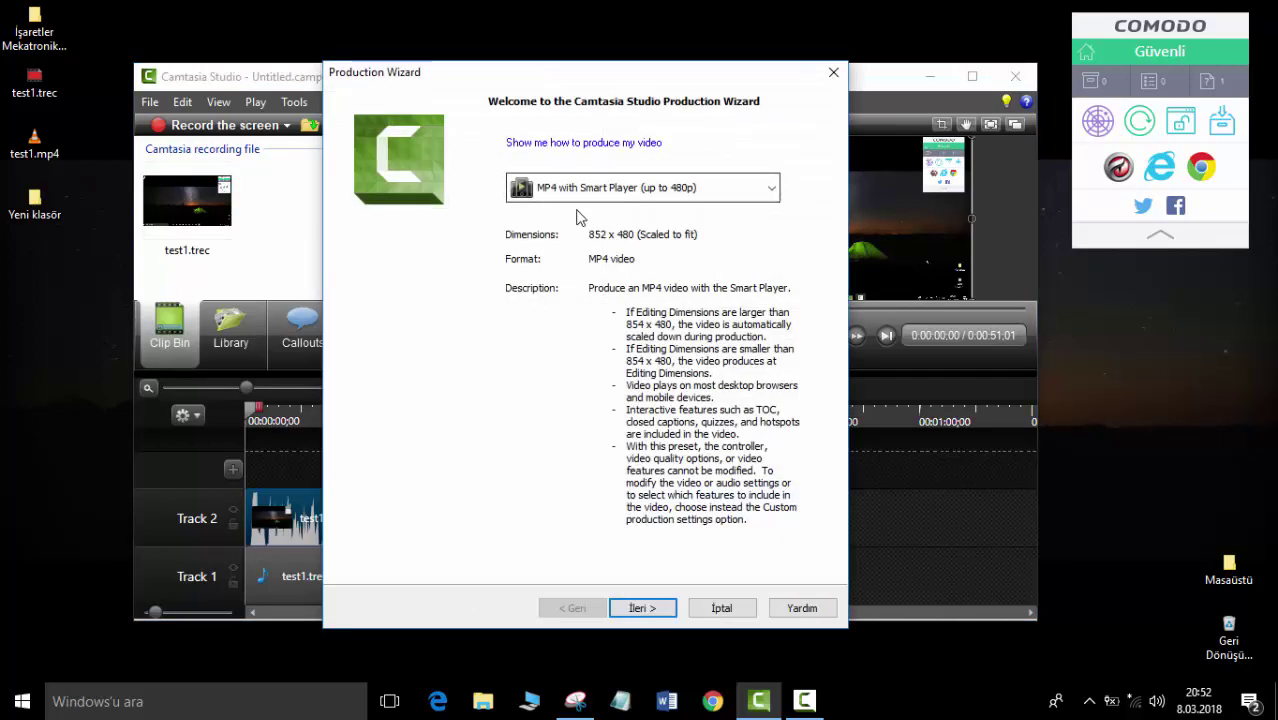
pyautogui.click(586, 198)
pyautogui.click(548, 345)
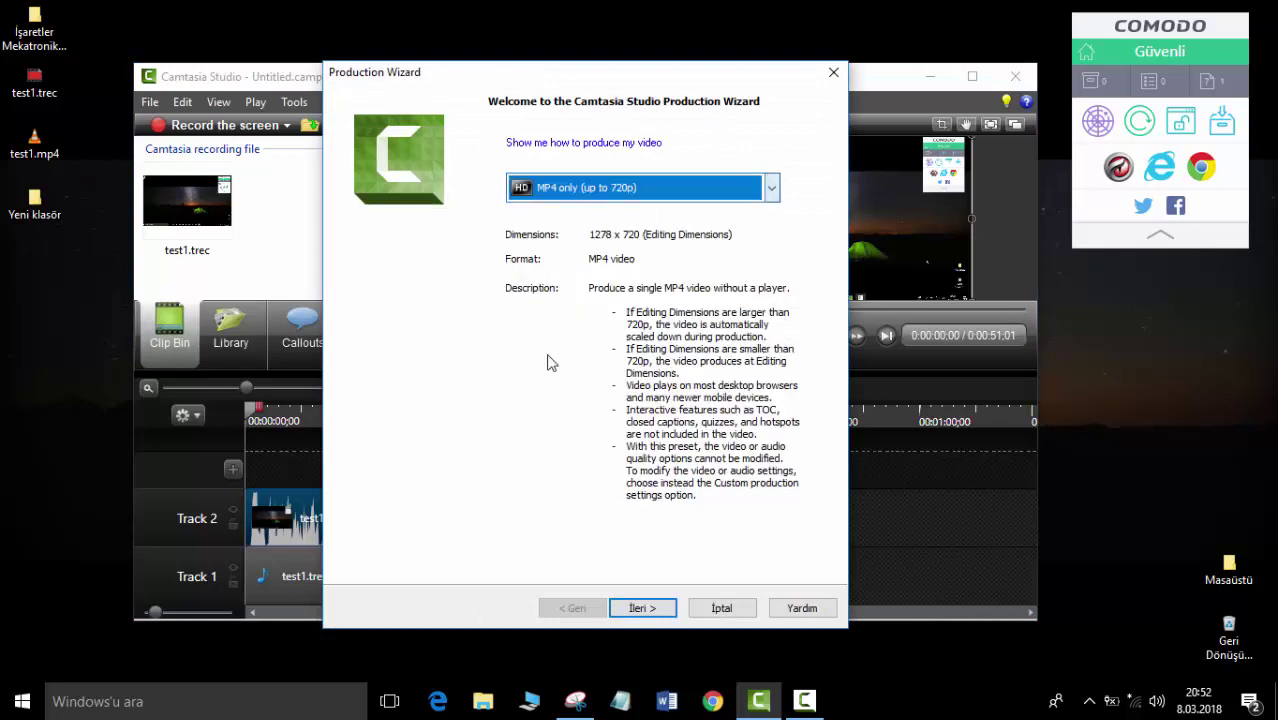
# Switch the production preset to Custom production settings and close the Production Wizard without producing.
pyautogui.click(571, 193)
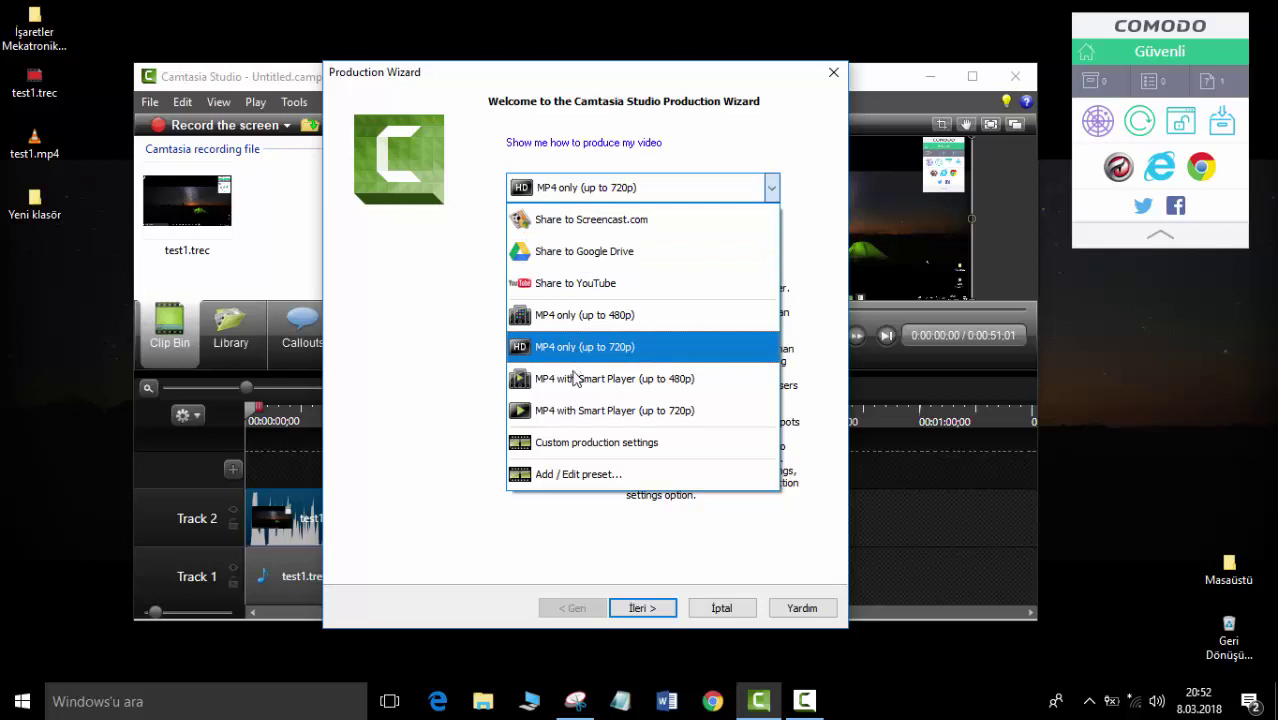
pyautogui.click(595, 447)
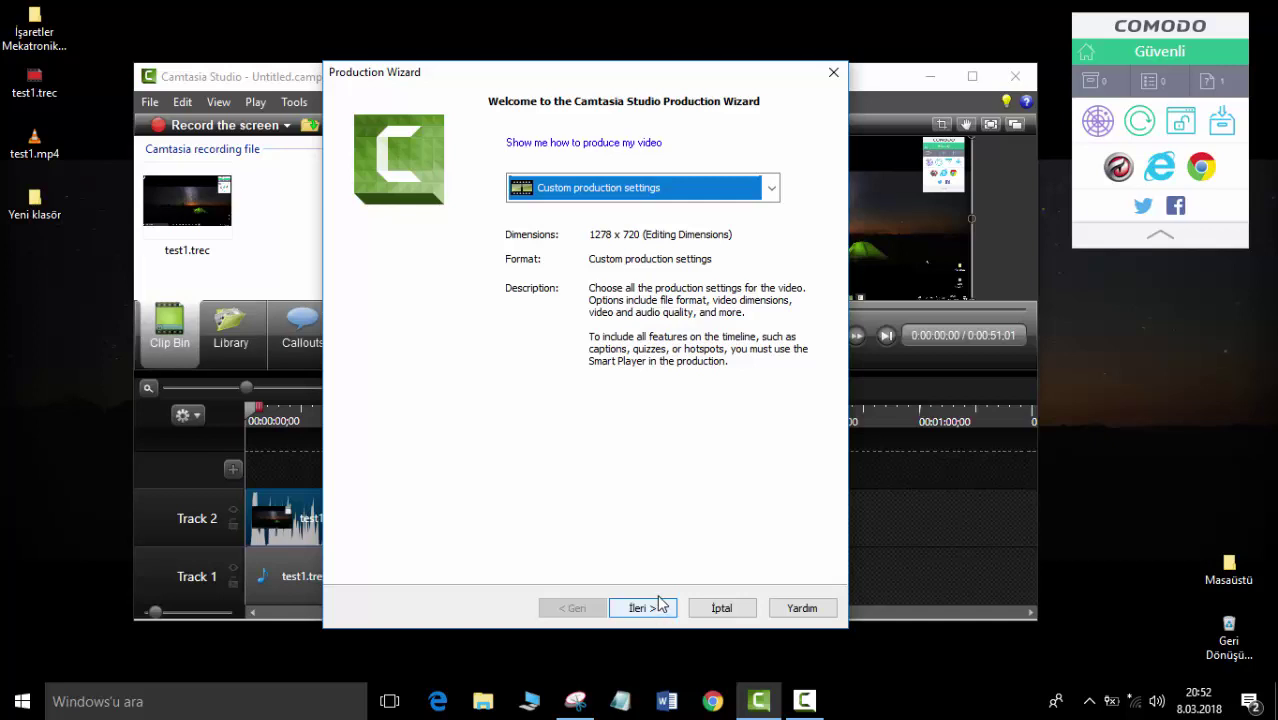
pyautogui.click(631, 614)
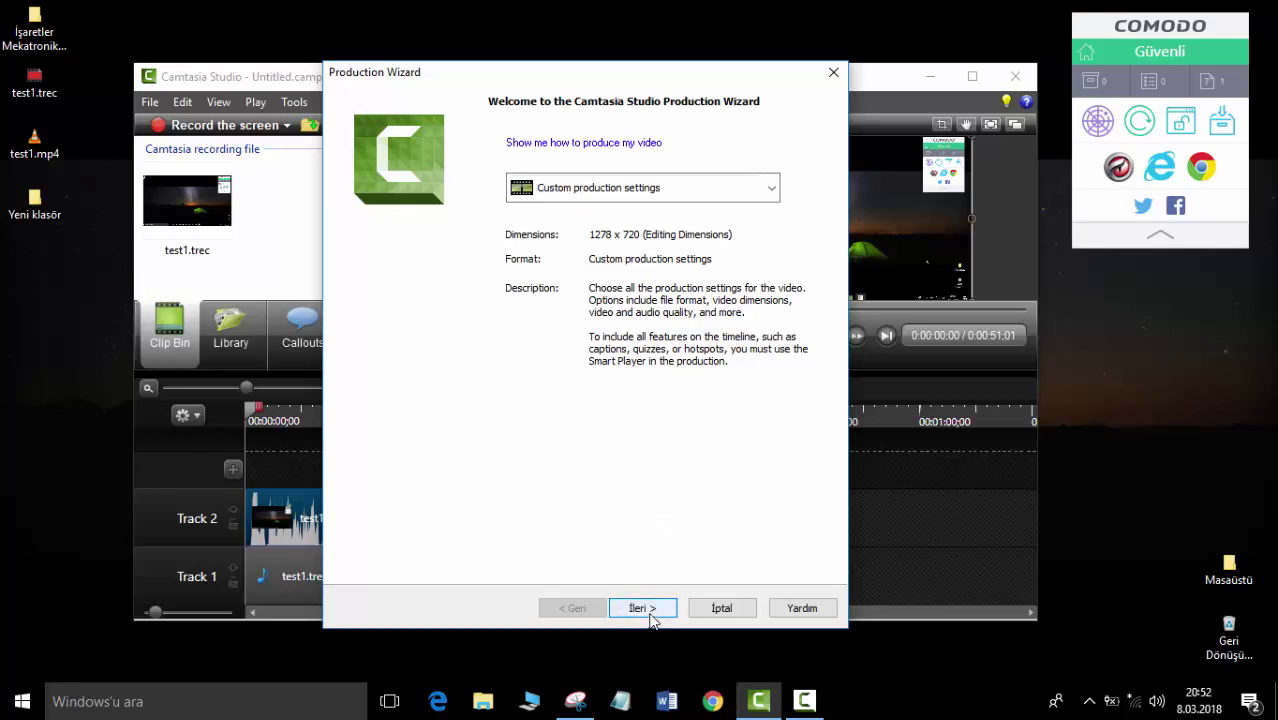
pyautogui.moveTo(600, 72); pyautogui.dragTo(632, 20)
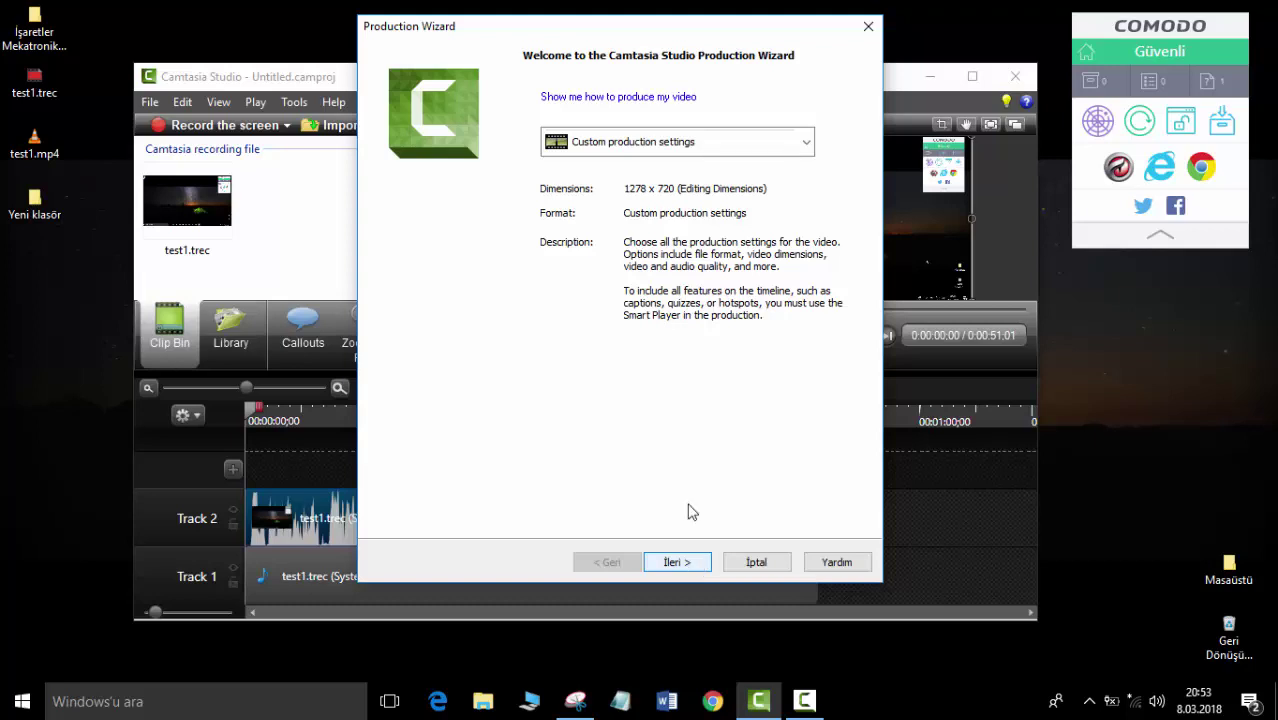
pyautogui.moveTo(733, 29); pyautogui.dragTo(644, 42)
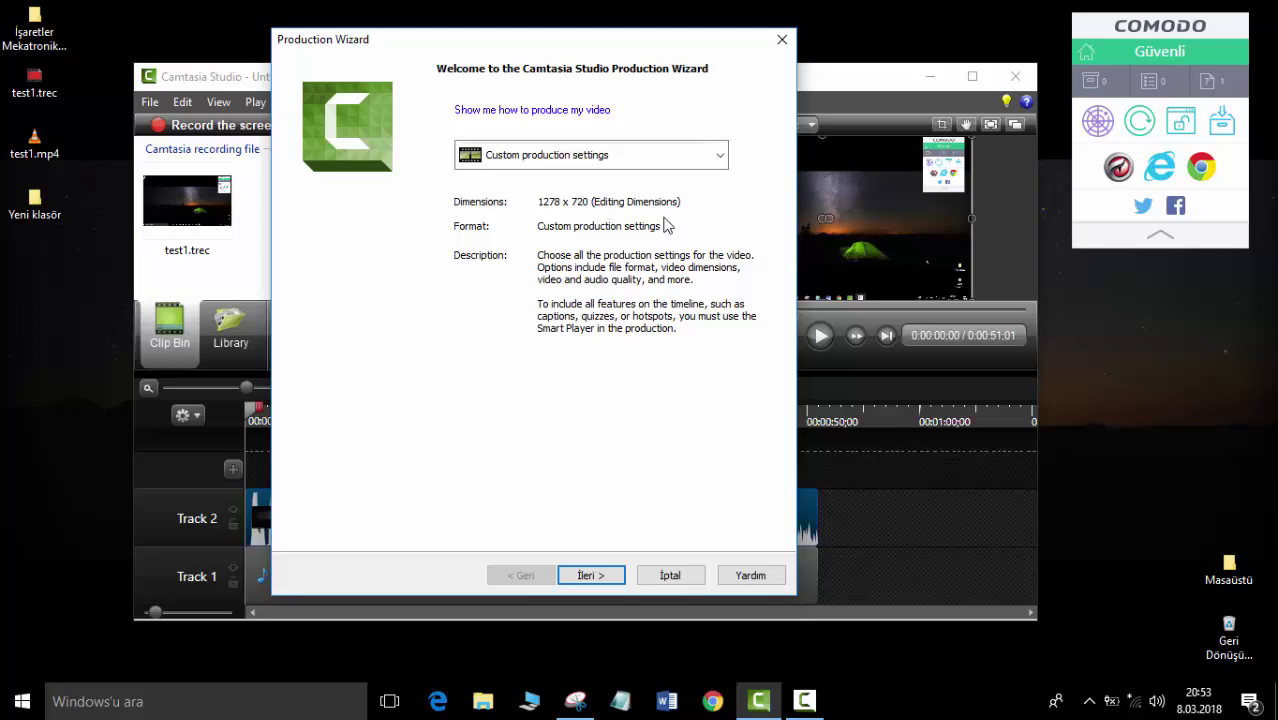
pyautogui.click(782, 41)
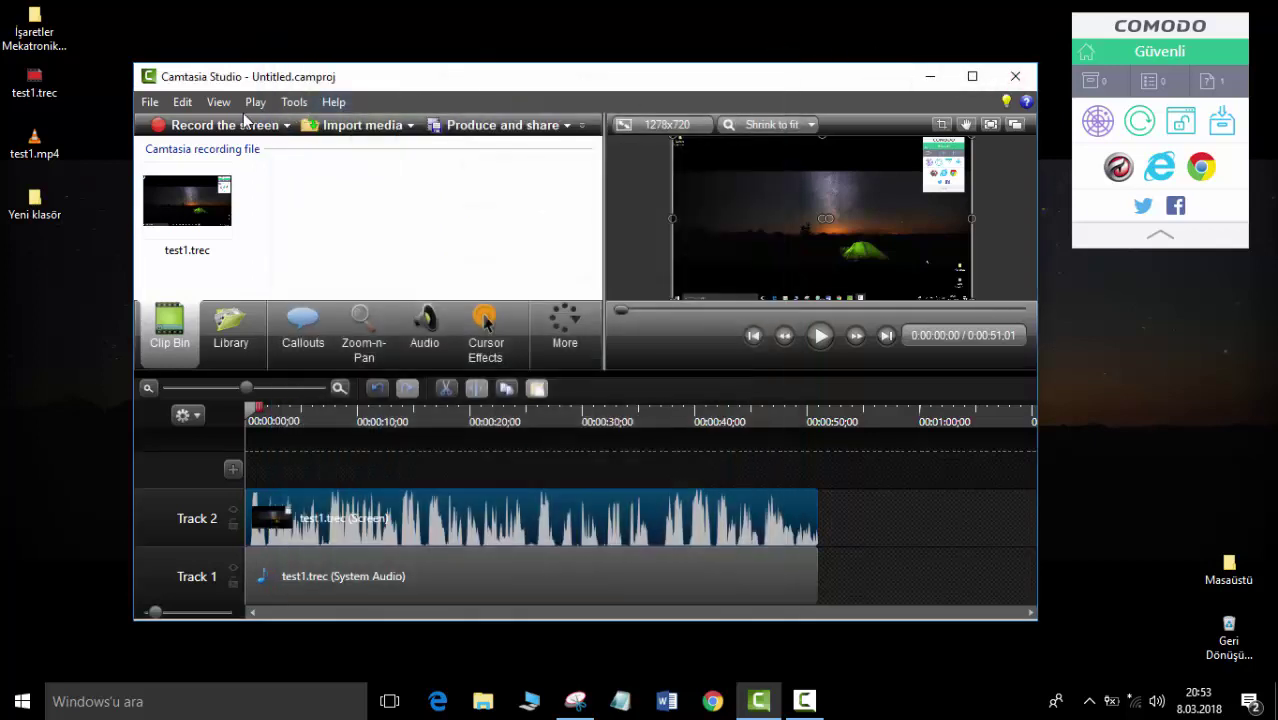